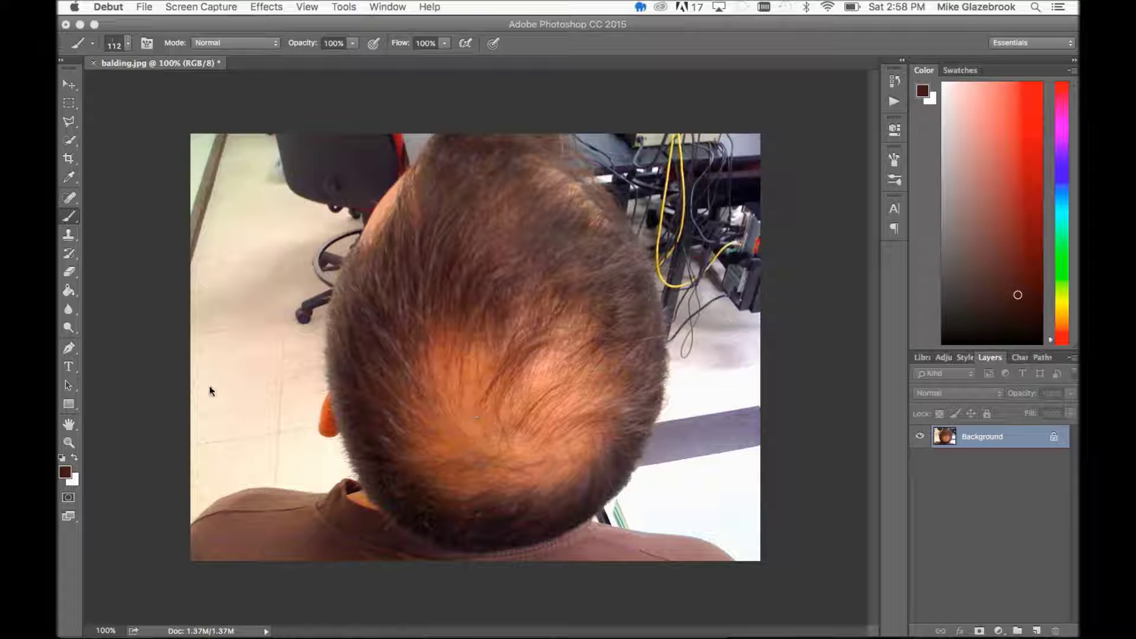
- Add a new empty layer above the Background photo of the balding head
{"action": "left_click", "coordinate": [162, 437]}
{"action": "key", "text": "z"}
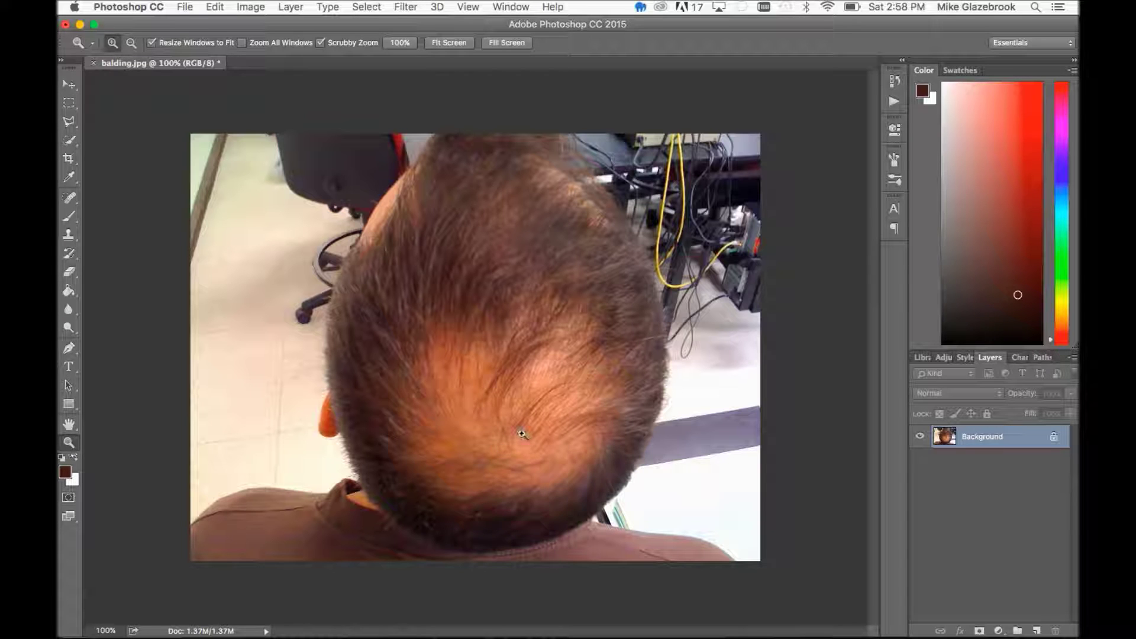
{"action": "left_click", "coordinate": [515, 410]}
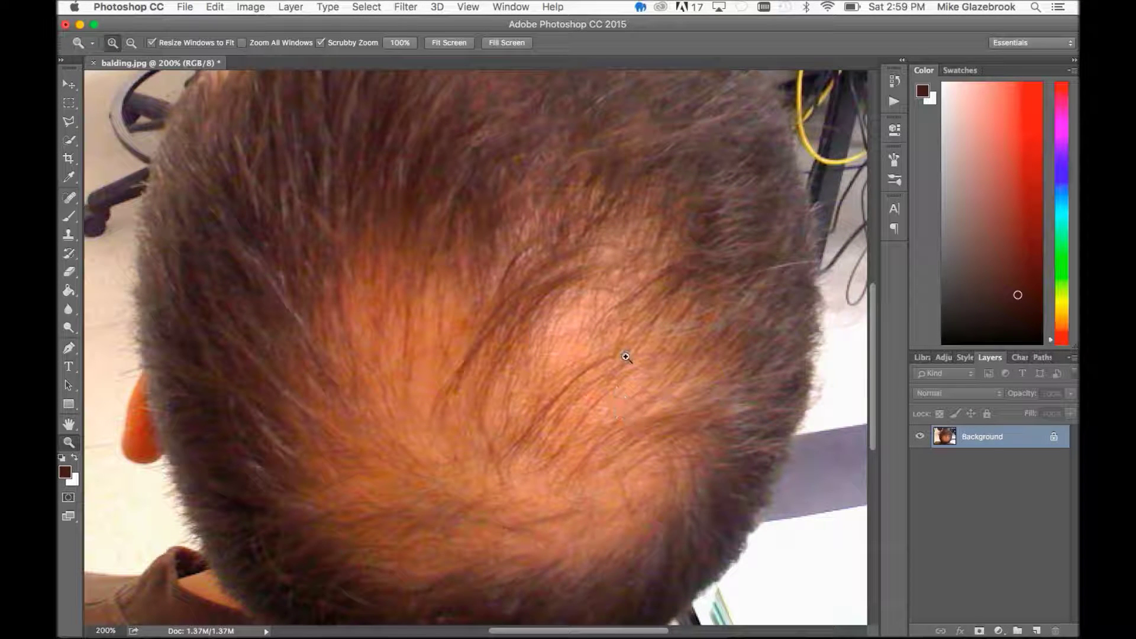
{"action": "scroll", "coordinate": [626, 357], "scroll_direction": "down", "scroll_amount": 3}
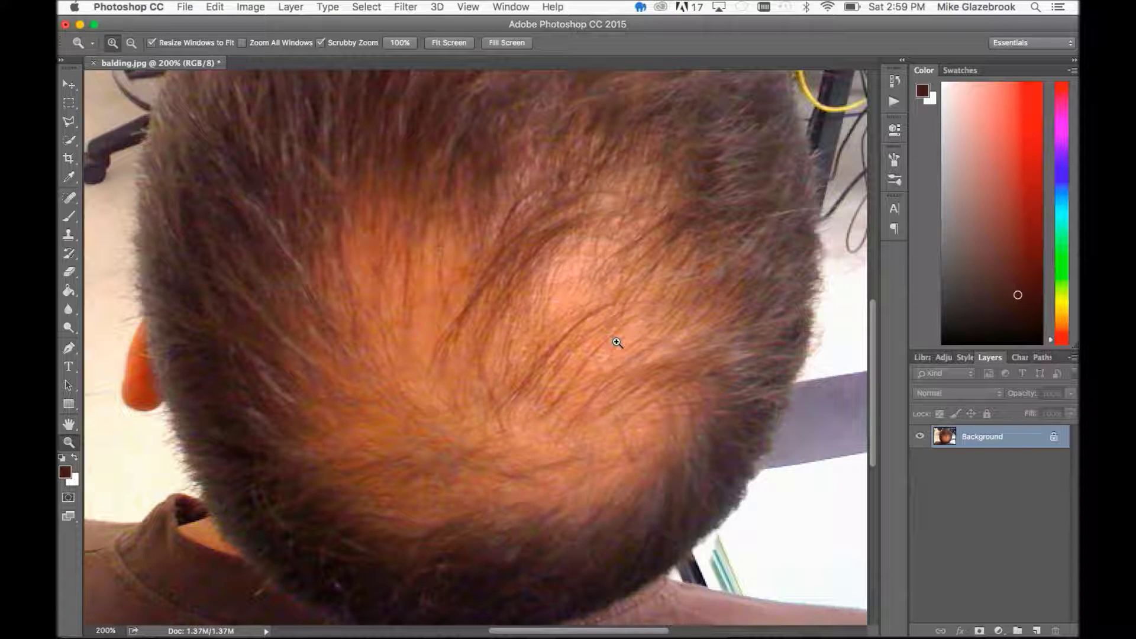
{"action": "scroll", "coordinate": [616, 342], "scroll_direction": "up", "scroll_amount": 3}
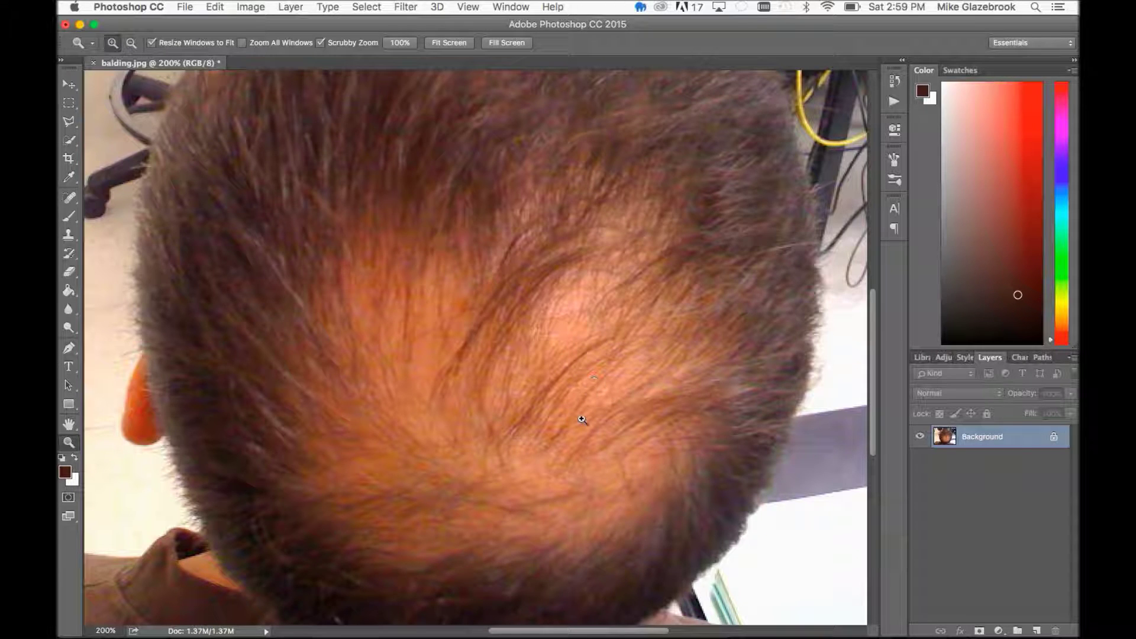
{"action": "left_click", "coordinate": [1036, 630]}
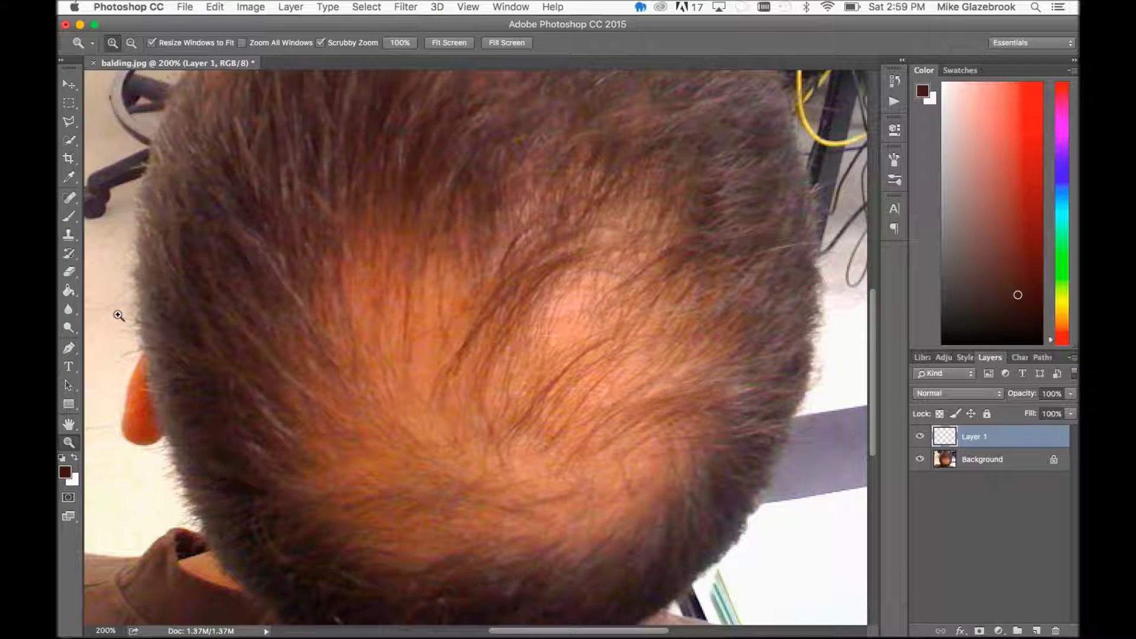
- Set up the Brush tool with a soft round tip at 153 px size and 0% hardness
{"action": "left_click", "coordinate": [69, 216]}
{"action": "left_click", "coordinate": [127, 45]}
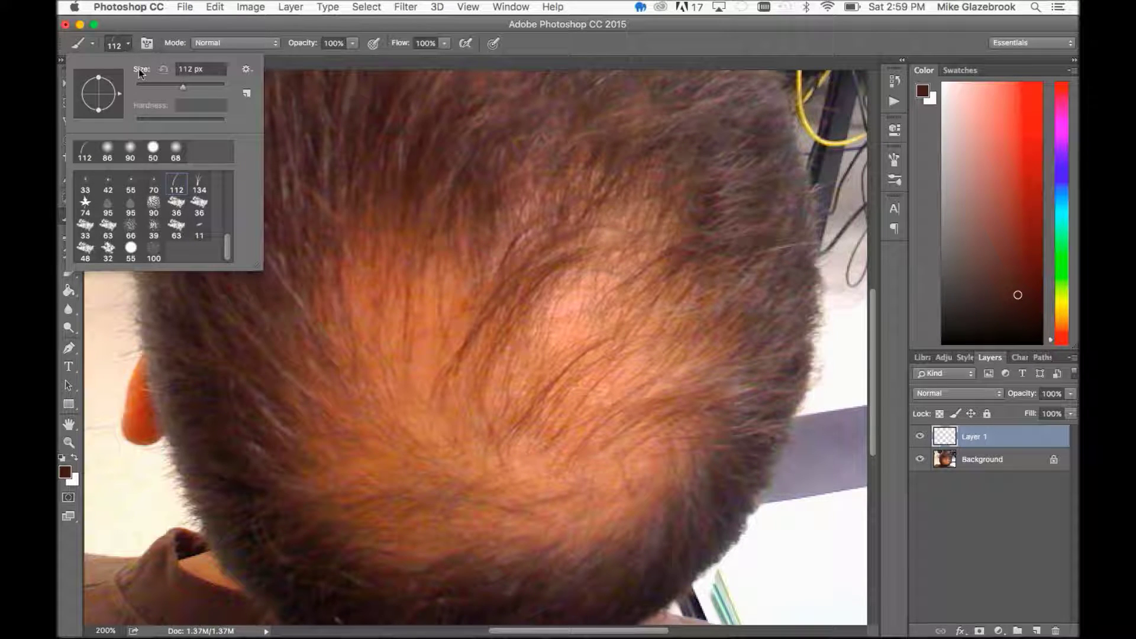
{"action": "left_click", "coordinate": [175, 151]}
{"action": "left_click_drag", "start_coordinate": [165, 86], "coordinate": [192, 88]}
{"action": "left_click", "coordinate": [137, 121]}
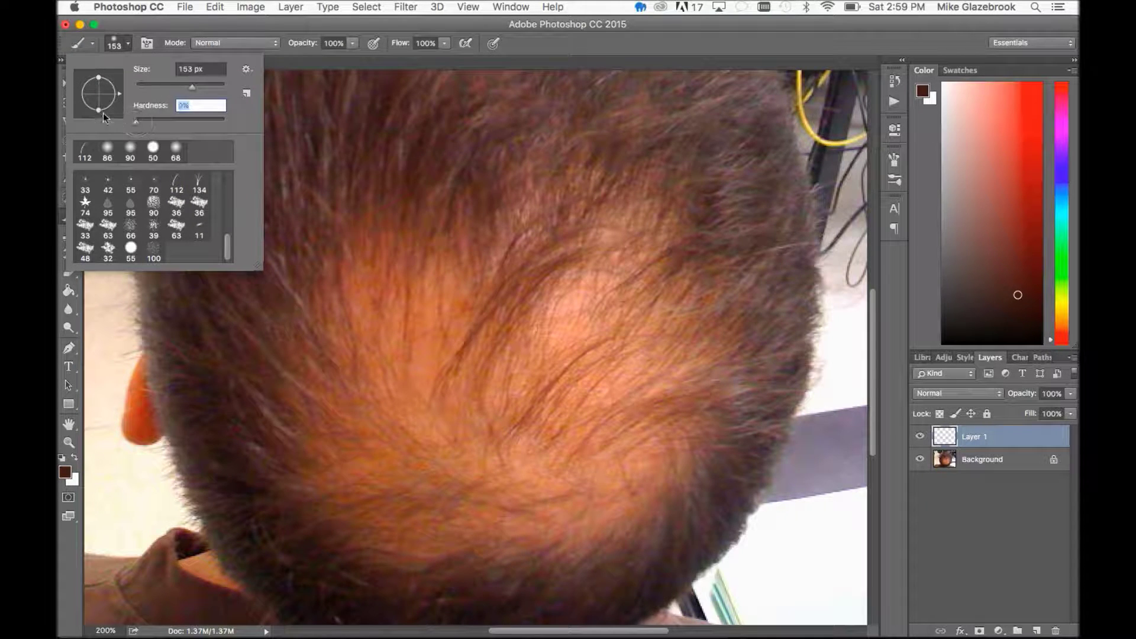
{"action": "left_click", "coordinate": [128, 42]}
{"action": "left_click", "coordinate": [128, 42]}
{"action": "left_click", "coordinate": [128, 43]}
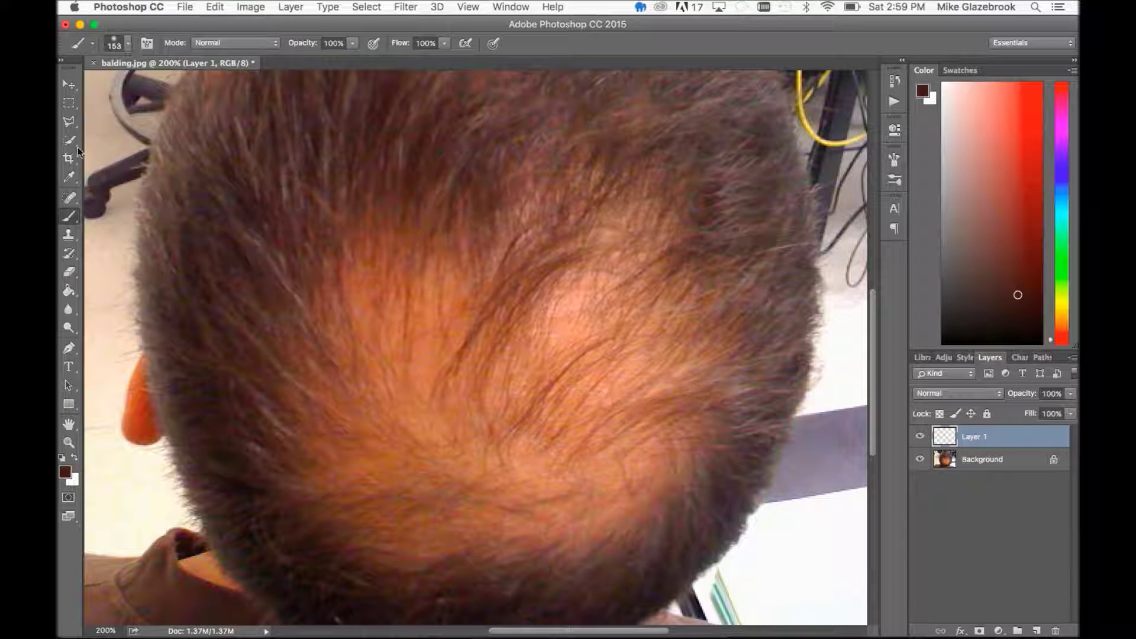
{"action": "left_click", "coordinate": [127, 44]}
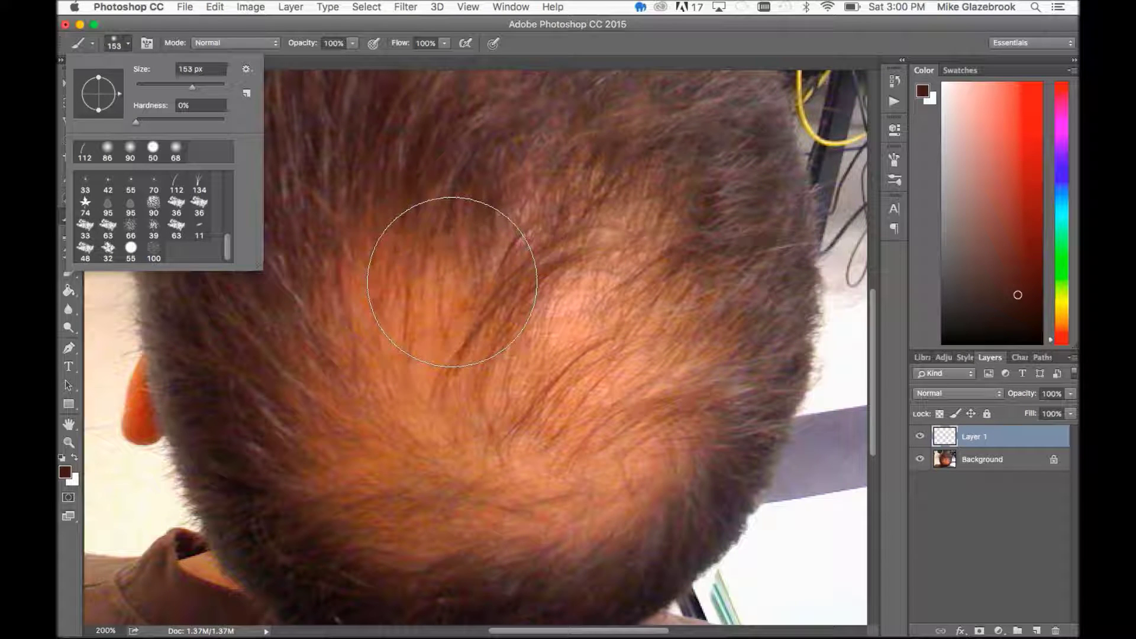
{"action": "left_click", "coordinate": [443, 355]}
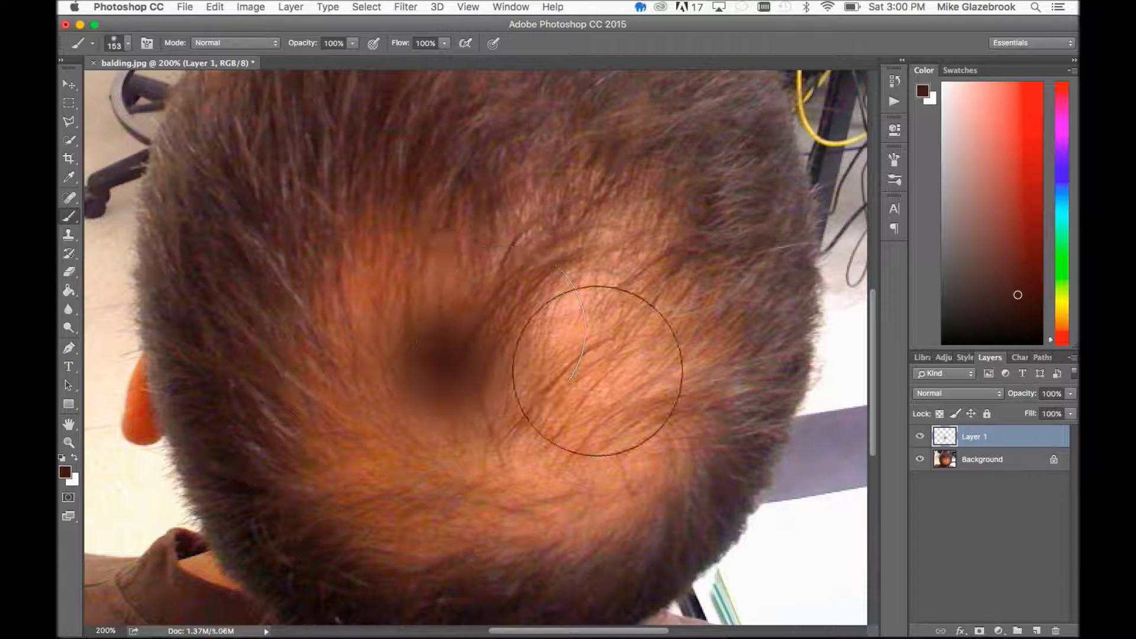
{"action": "key", "text": "super+z"}
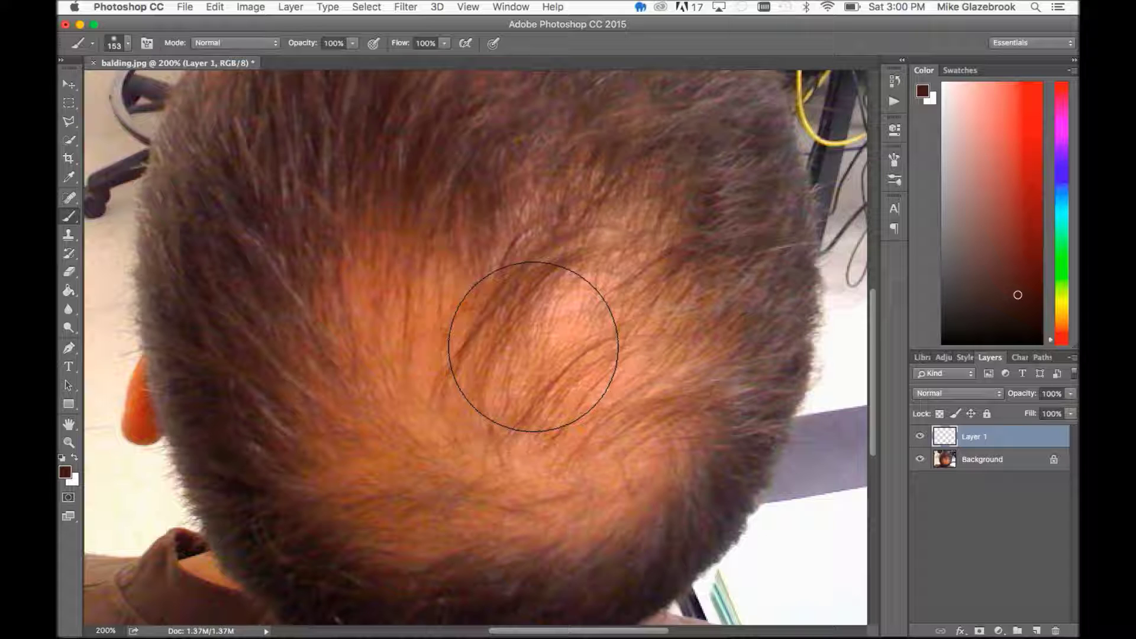
- Sample a dark brown from the hair just above the bald area as the foreground colour
{"action": "key", "text": "i"}
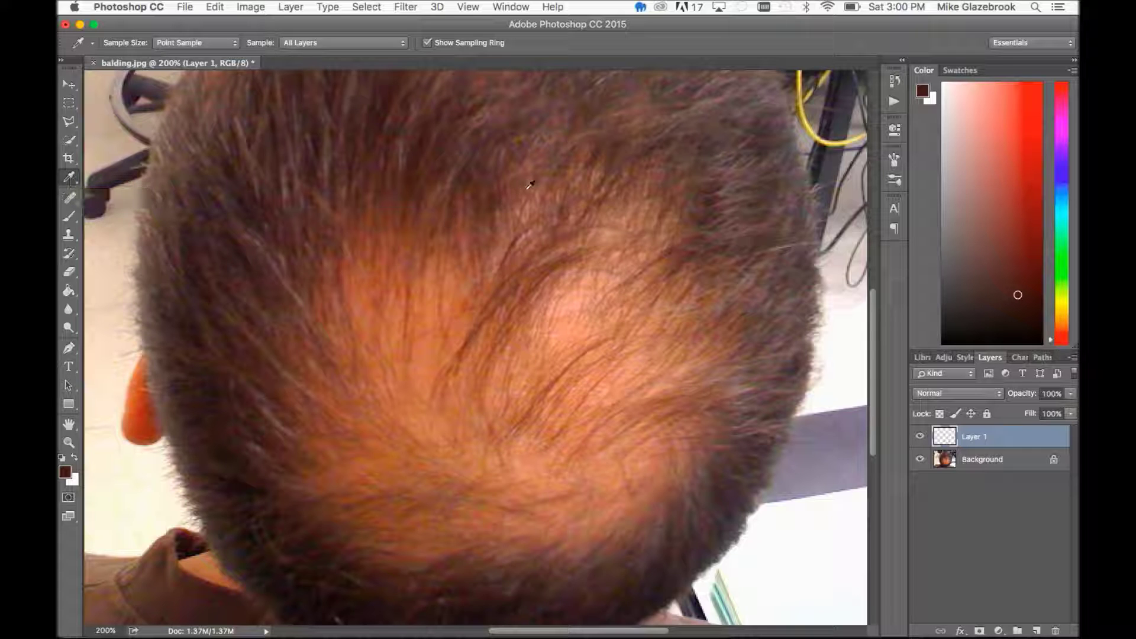
{"action": "left_click", "coordinate": [639, 157]}
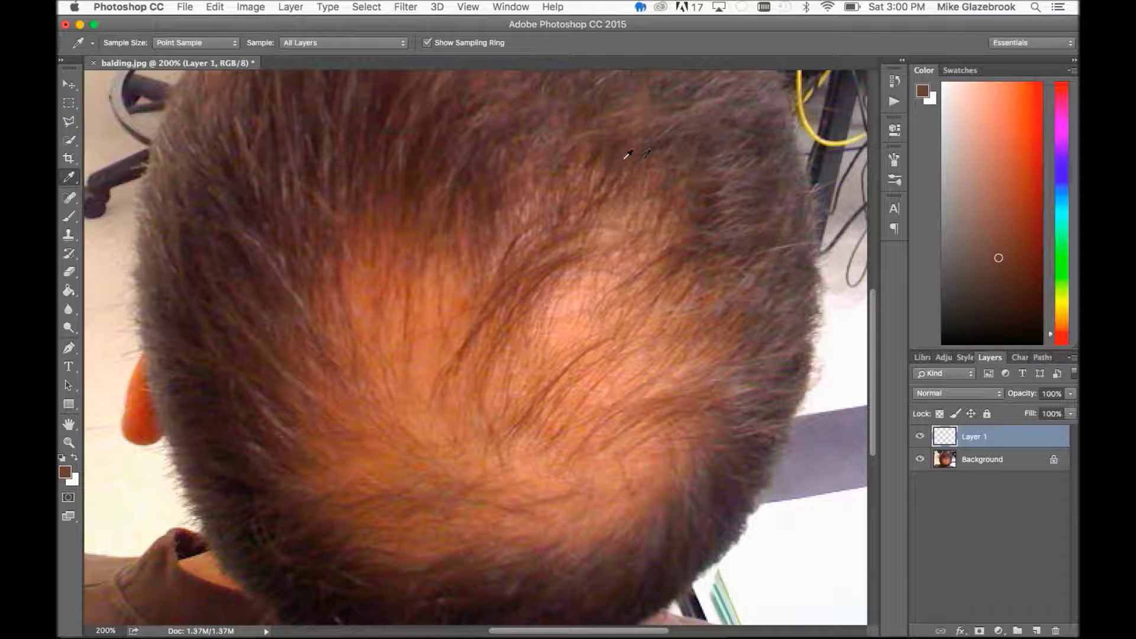
{"action": "left_click", "coordinate": [536, 153]}
{"action": "left_click", "coordinate": [482, 168]}
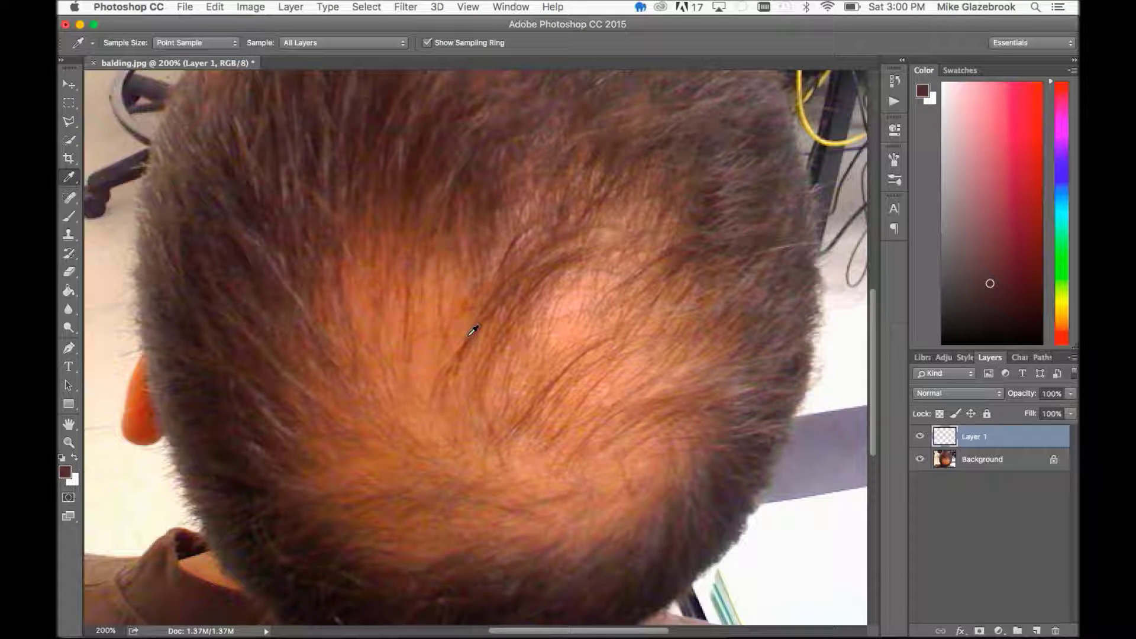
- Paint the sampled brown over the whole head on the new layer, covering both the hair and the bald area
{"action": "key", "text": "b"}
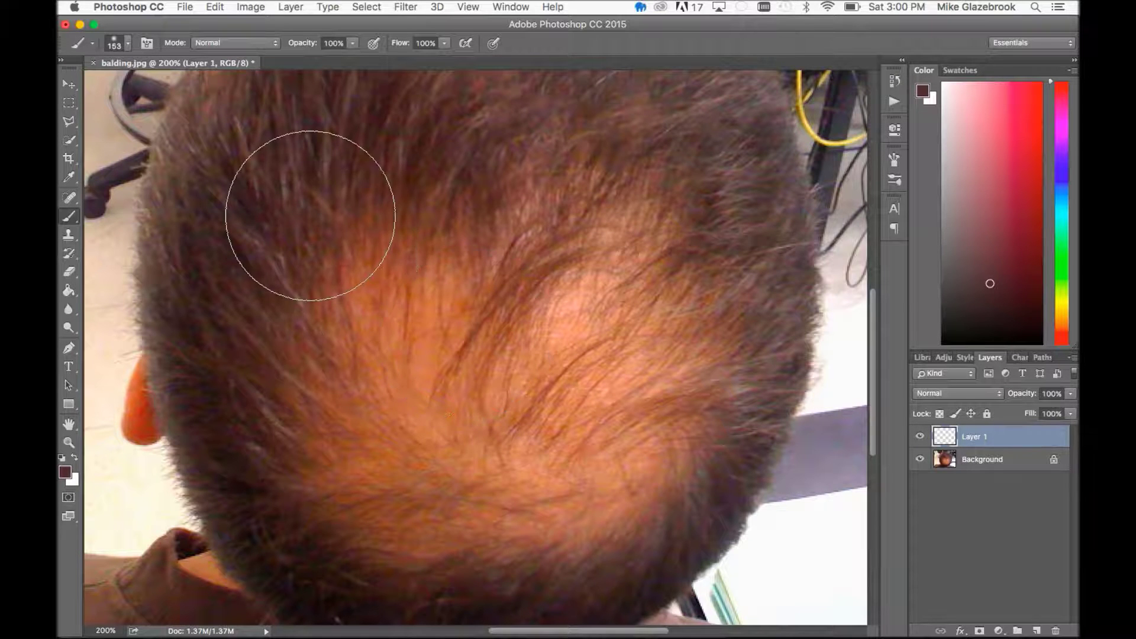
{"action": "key", "text": "super+minus"}
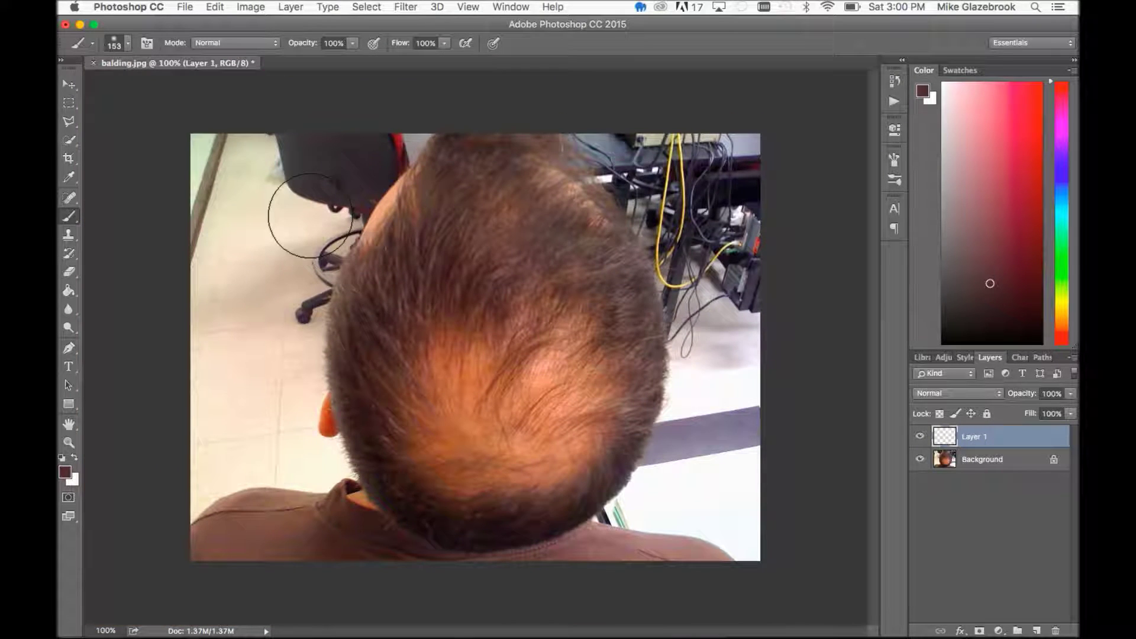
{"action": "mouse_move", "coordinate": [392, 263]}
{"action": "left_mouse_down"}
{"action": "mouse_move", "coordinate": [438, 201]}
{"action": "mouse_move", "coordinate": [463, 186]}
{"action": "mouse_move", "coordinate": [507, 194]}
{"action": "mouse_move", "coordinate": [559, 246]}
{"action": "mouse_move", "coordinate": [538, 204]}
{"action": "mouse_move", "coordinate": [580, 252]}
{"action": "mouse_move", "coordinate": [609, 309]}
{"action": "mouse_move", "coordinate": [612, 421]}
{"action": "mouse_move", "coordinate": [594, 454]}
{"action": "mouse_move", "coordinate": [544, 487]}
{"action": "mouse_move", "coordinate": [436, 490]}
{"action": "mouse_move", "coordinate": [392, 430]}
{"action": "mouse_move", "coordinate": [378, 338]}
{"action": "mouse_move", "coordinate": [392, 317]}
{"action": "mouse_move", "coordinate": [414, 314]}
{"action": "mouse_move", "coordinate": [458, 431]}
{"action": "mouse_move", "coordinate": [491, 445]}
{"action": "mouse_move", "coordinate": [560, 413]}
{"action": "mouse_move", "coordinate": [549, 323]}
{"action": "mouse_move", "coordinate": [476, 237]}
{"action": "mouse_move", "coordinate": [448, 262]}
{"action": "mouse_move", "coordinate": [449, 322]}
{"action": "mouse_move", "coordinate": [514, 350]}
{"action": "mouse_move", "coordinate": [463, 386]}
{"action": "mouse_move", "coordinate": [514, 372]}
{"action": "mouse_move", "coordinate": [495, 377]}
{"action": "mouse_move", "coordinate": [491, 395]}
{"action": "mouse_move", "coordinate": [509, 372]}
{"action": "mouse_move", "coordinate": [510, 347]}
{"action": "left_mouse_up"}
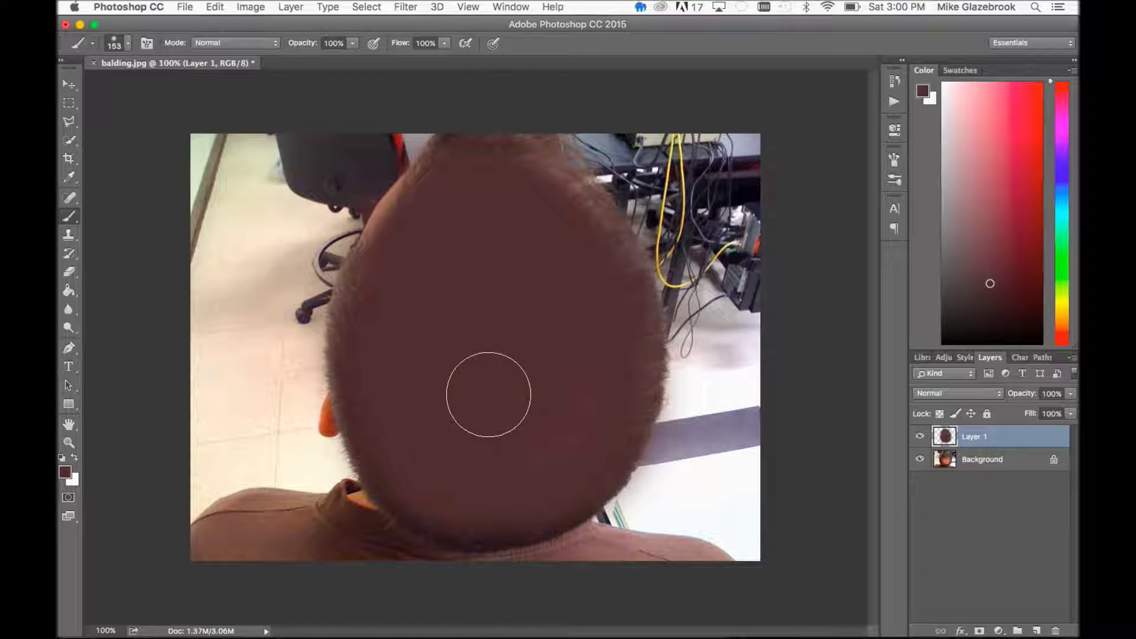
{"action": "mouse_move", "coordinate": [488, 395]}
{"action": "left_mouse_down"}
{"action": "mouse_move", "coordinate": [449, 385]}
{"action": "mouse_move", "coordinate": [398, 304]}
{"action": "mouse_move", "coordinate": [508, 224]}
{"action": "mouse_move", "coordinate": [515, 190]}
{"action": "mouse_move", "coordinate": [544, 211]}
{"action": "mouse_move", "coordinate": [593, 284]}
{"action": "left_mouse_up"}
{"action": "mouse_move", "coordinate": [436, 215]}
{"action": "left_mouse_down"}
{"action": "mouse_move", "coordinate": [406, 254]}
{"action": "mouse_move", "coordinate": [442, 206]}
{"action": "mouse_move", "coordinate": [396, 380]}
{"action": "mouse_move", "coordinate": [416, 451]}
{"action": "mouse_move", "coordinate": [459, 477]}
{"action": "mouse_move", "coordinate": [518, 478]}
{"action": "mouse_move", "coordinate": [581, 447]}
{"action": "left_mouse_up"}
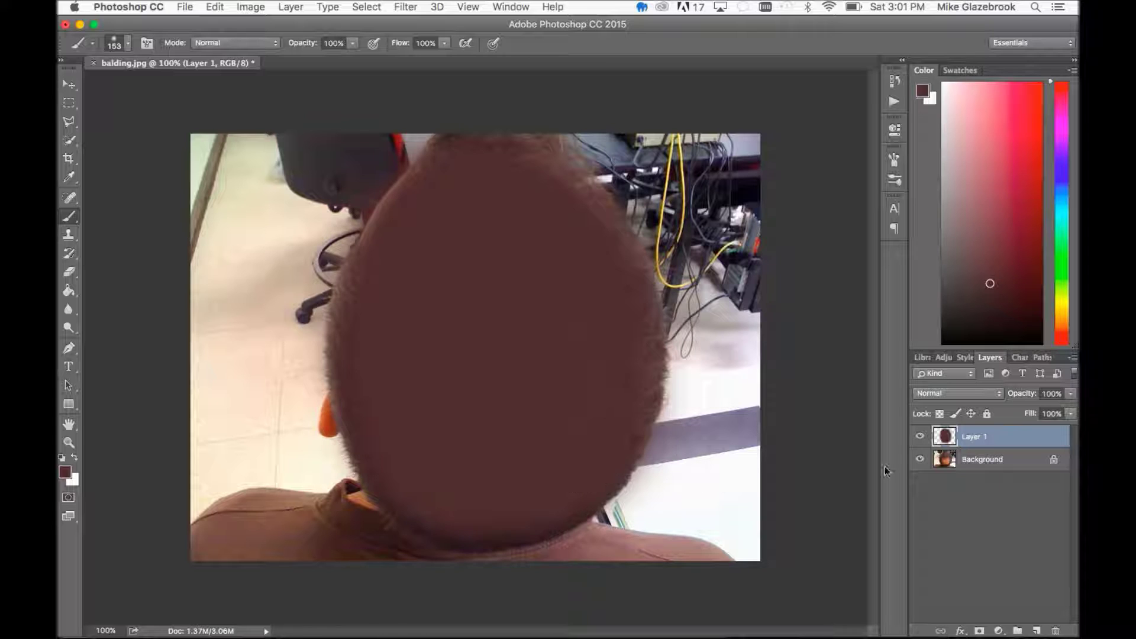
- Rename the painted layer base and add a layer mask to it
{"action": "double_click", "coordinate": [975, 437]}
{"action": "type", "text": "bald"}
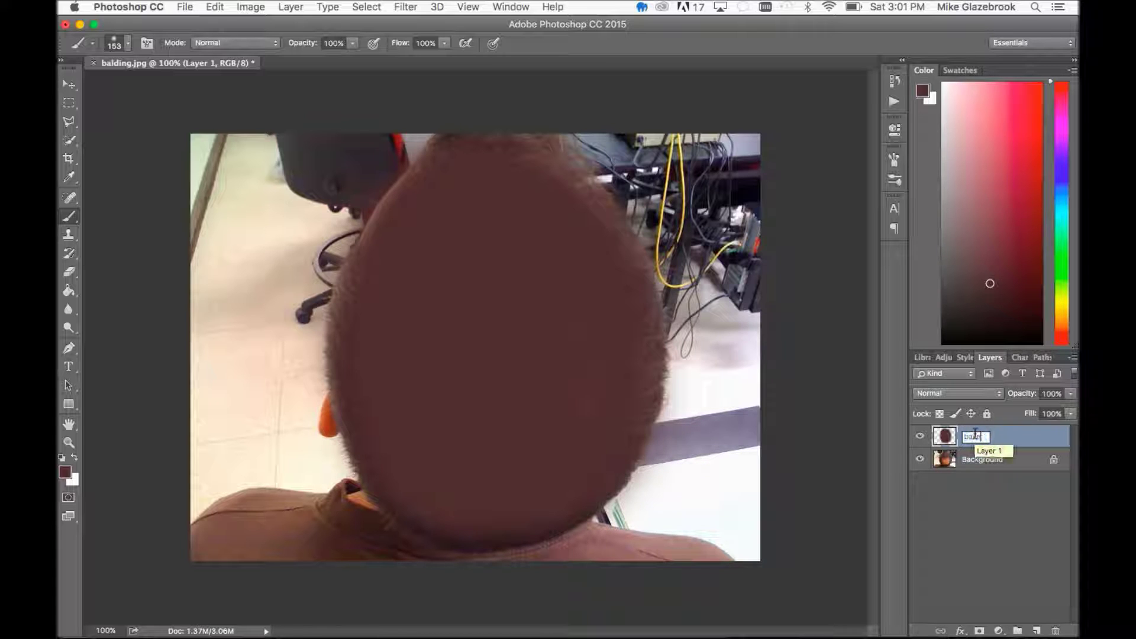
{"action": "type", "text": "e"}
{"action": "key", "text": "Return"}
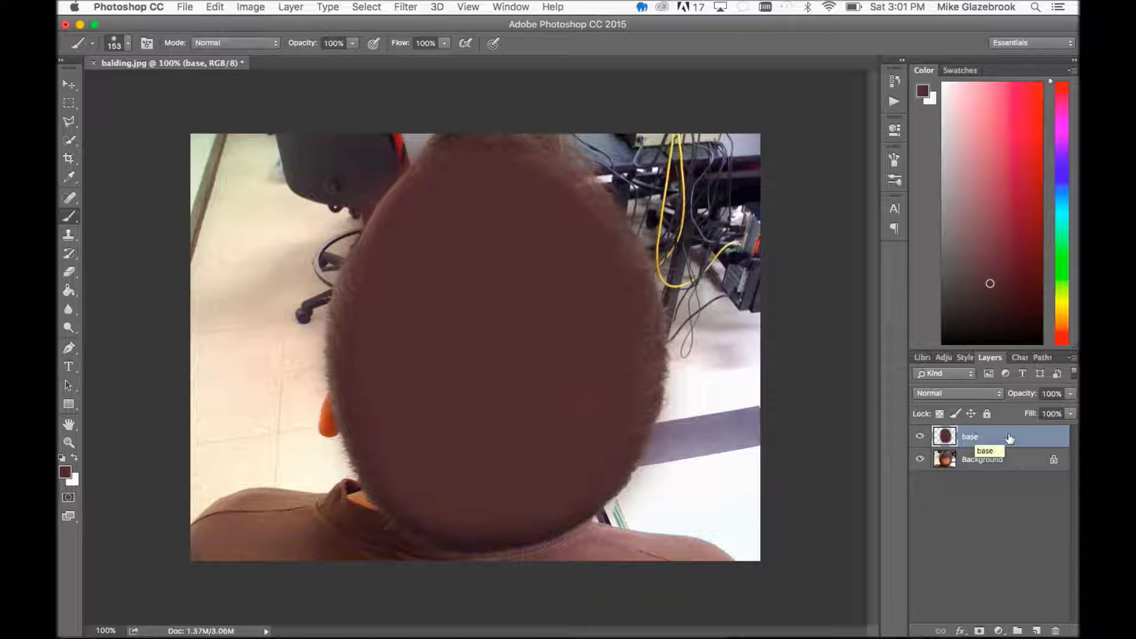
{"action": "left_click", "coordinate": [979, 630]}
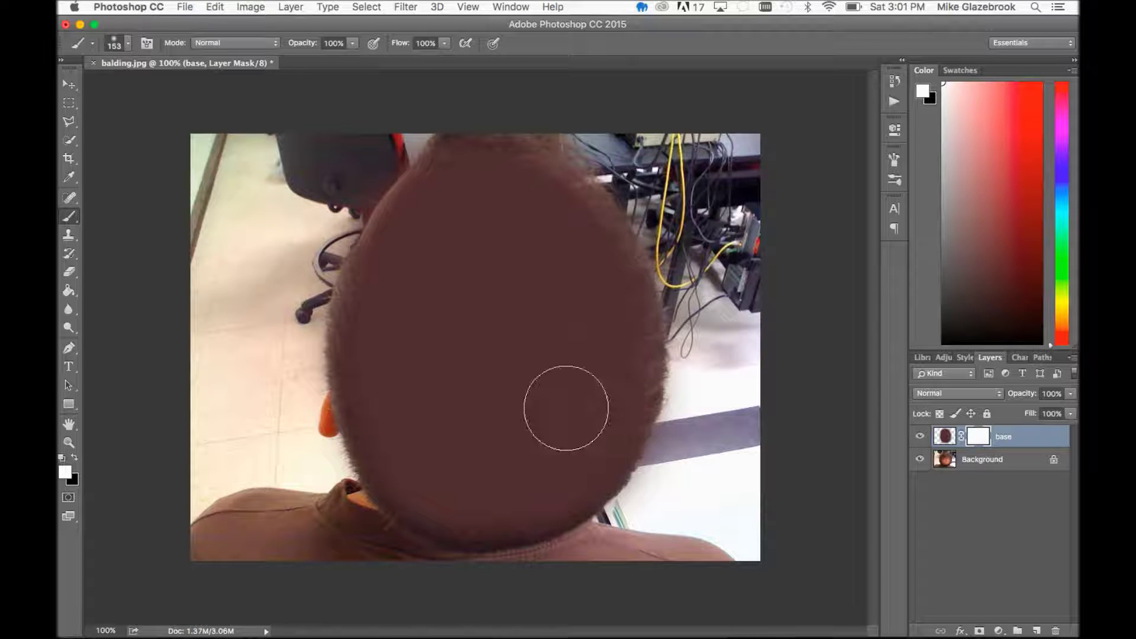
- Erase on the base layer's mask with a soft 178 px eraser to reveal the real hair around the bald area
{"action": "key", "text": "e"}
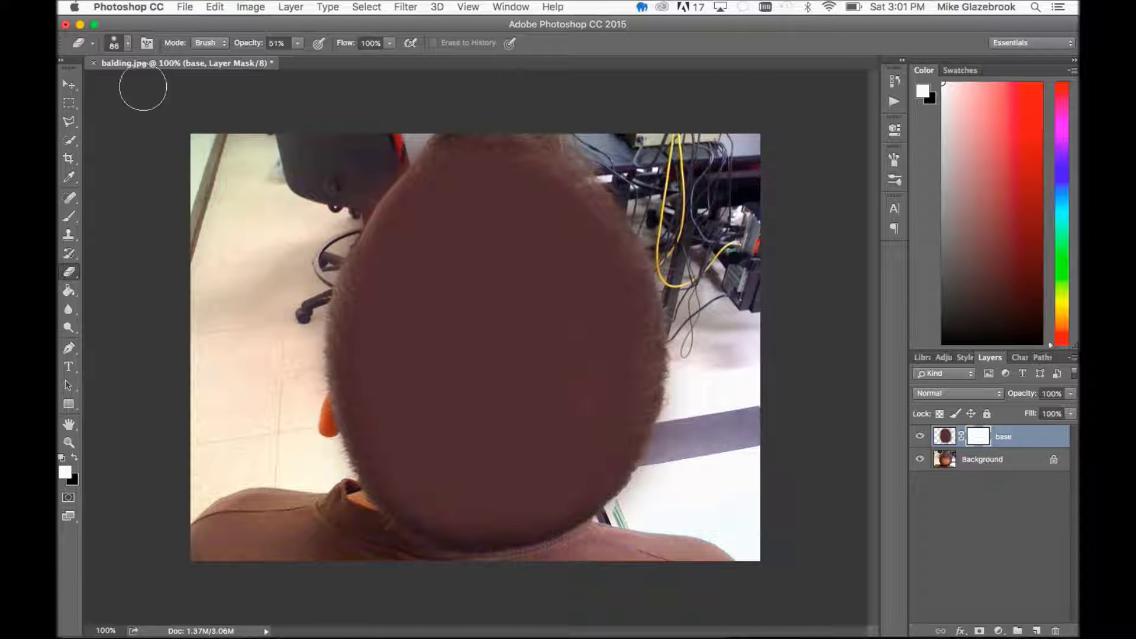
{"action": "left_click", "coordinate": [126, 44]}
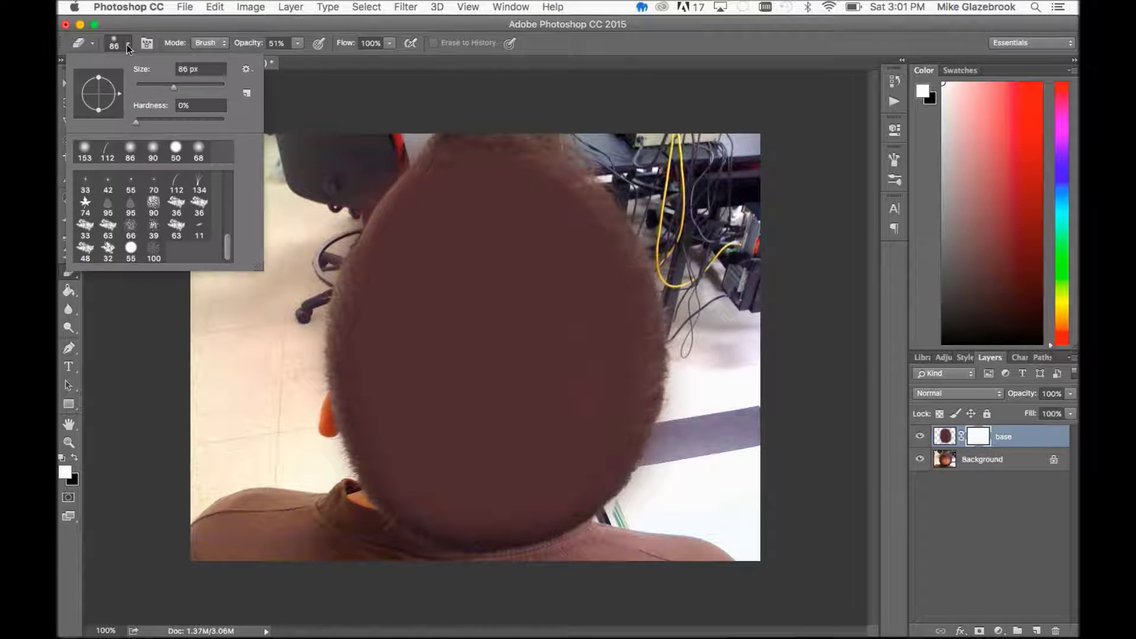
{"action": "left_click", "coordinate": [136, 121]}
{"action": "left_click", "coordinate": [172, 89]}
{"action": "left_click_drag", "start_coordinate": [172, 92], "coordinate": [181, 90]}
{"action": "left_click", "coordinate": [383, 214]}
{"action": "mouse_move", "coordinate": [383, 214]}
{"action": "left_mouse_down"}
{"action": "mouse_move", "coordinate": [463, 185]}
{"action": "mouse_move", "coordinate": [401, 190]}
{"action": "mouse_move", "coordinate": [390, 215]}
{"action": "mouse_move", "coordinate": [494, 178]}
{"action": "mouse_move", "coordinate": [554, 181]}
{"action": "mouse_move", "coordinate": [532, 204]}
{"action": "mouse_move", "coordinate": [496, 210]}
{"action": "mouse_move", "coordinate": [547, 210]}
{"action": "mouse_move", "coordinate": [620, 272]}
{"action": "mouse_move", "coordinate": [587, 254]}
{"action": "mouse_move", "coordinate": [624, 364]}
{"action": "mouse_move", "coordinate": [564, 512]}
{"action": "mouse_move", "coordinate": [449, 533]}
{"action": "mouse_move", "coordinate": [406, 493]}
{"action": "mouse_move", "coordinate": [360, 393]}
{"action": "mouse_move", "coordinate": [378, 298]}
{"action": "left_mouse_up"}
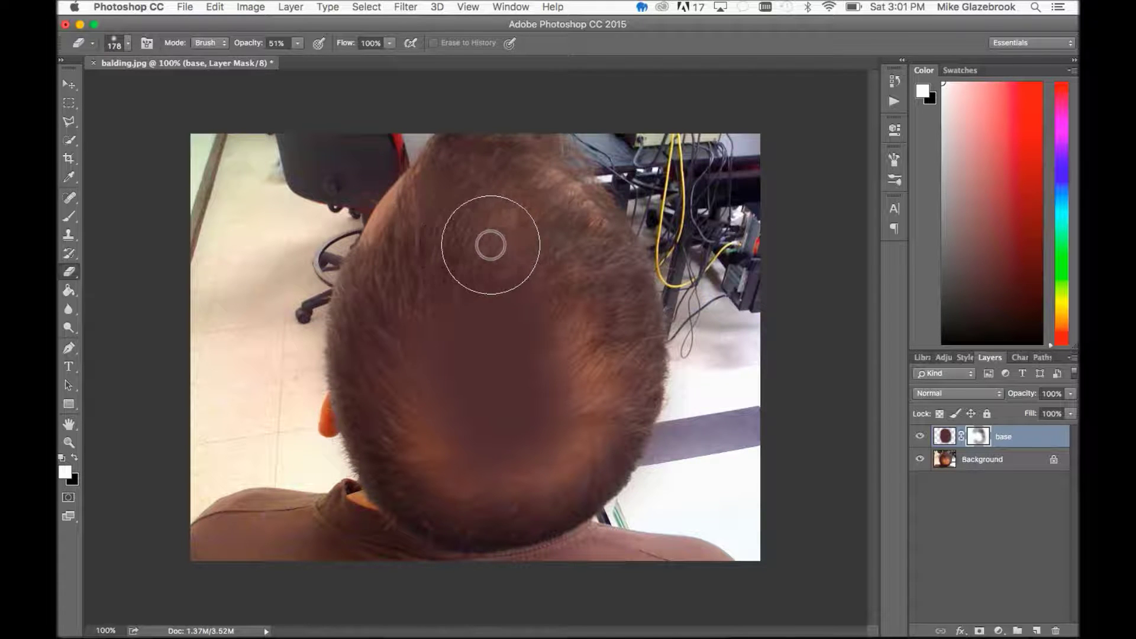
{"action": "mouse_move", "coordinate": [486, 263]}
{"action": "left_mouse_down"}
{"action": "mouse_move", "coordinate": [558, 266]}
{"action": "mouse_move", "coordinate": [578, 294]}
{"action": "mouse_move", "coordinate": [522, 232]}
{"action": "left_mouse_up"}
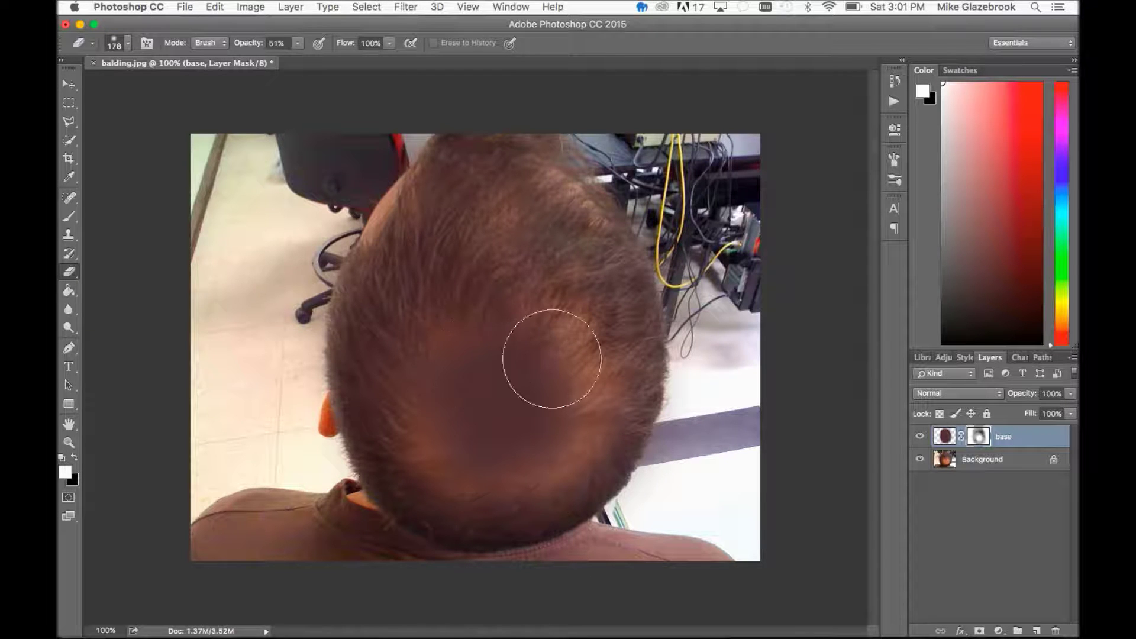
- Paint white on the base layer's mask with the soft brush to restore the brown over the whole bald area and its edges
{"action": "key", "text": "z"}
{"action": "left_click", "coordinate": [517, 406]}
{"action": "left_click", "coordinate": [518, 407], "text": "alt"}
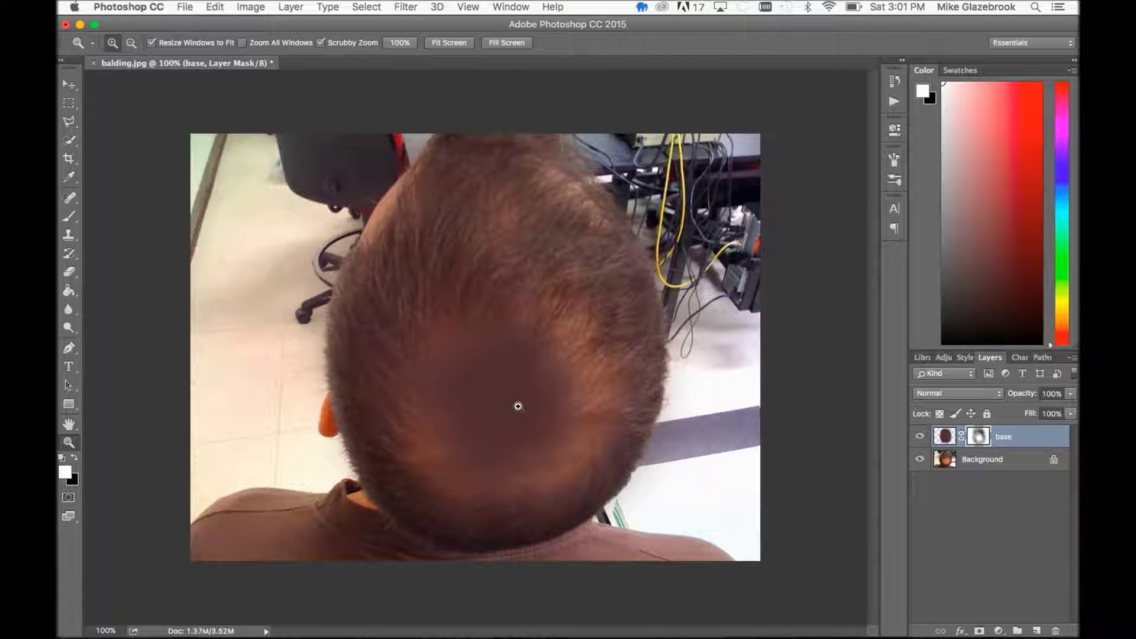
{"action": "key", "text": "b"}
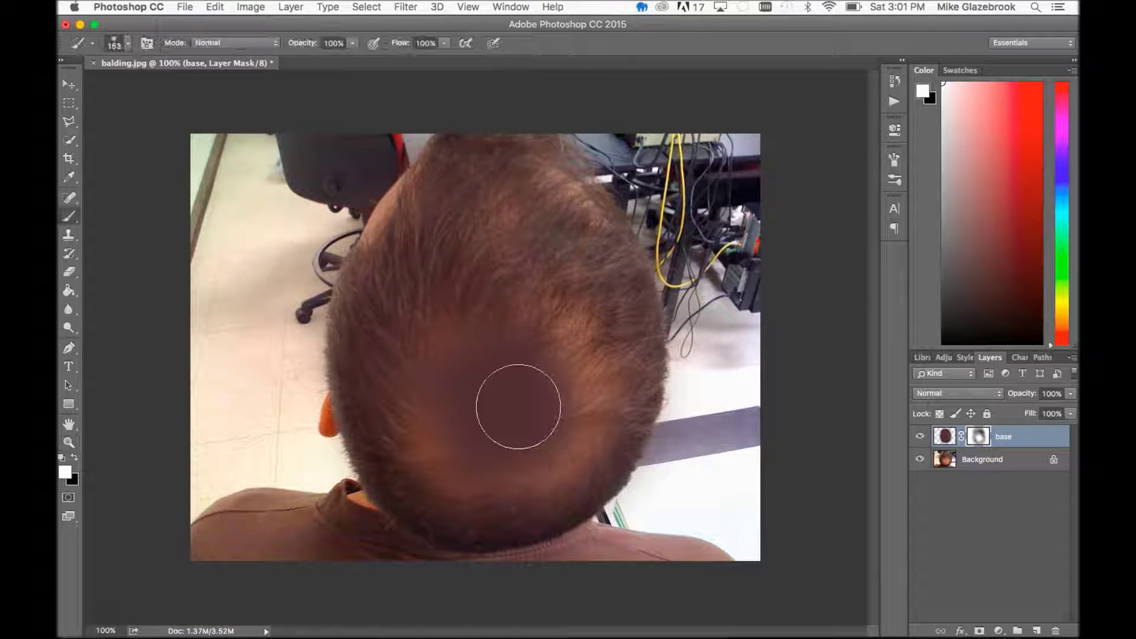
{"action": "left_click", "coordinate": [558, 388]}
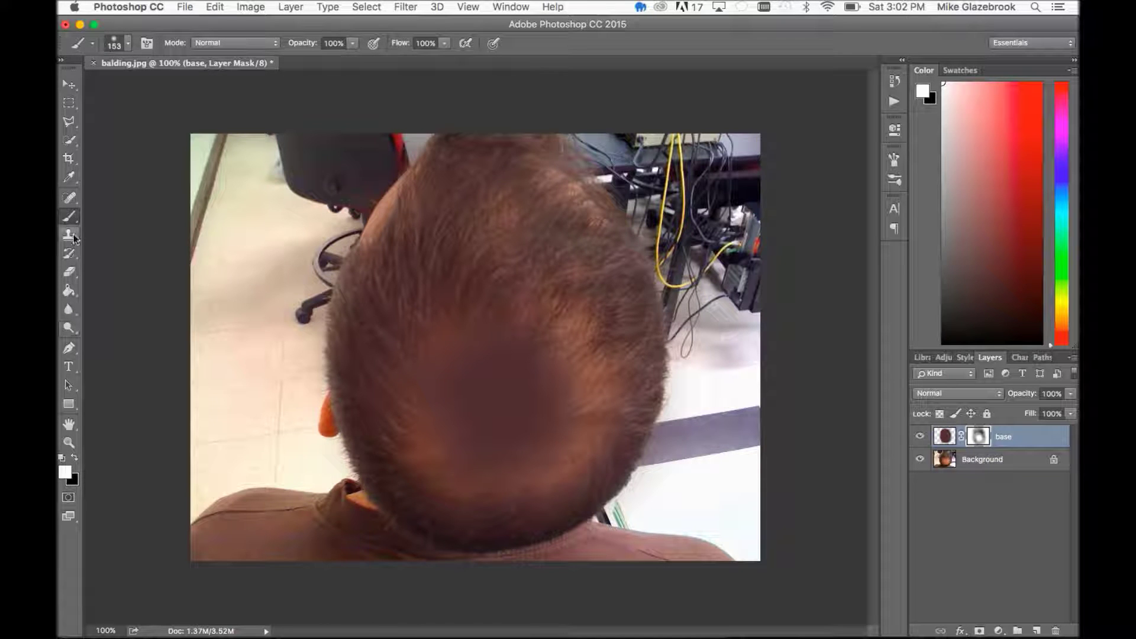
{"action": "left_click", "coordinate": [447, 382]}
{"action": "left_click", "coordinate": [482, 345]}
{"action": "left_click", "coordinate": [545, 328]}
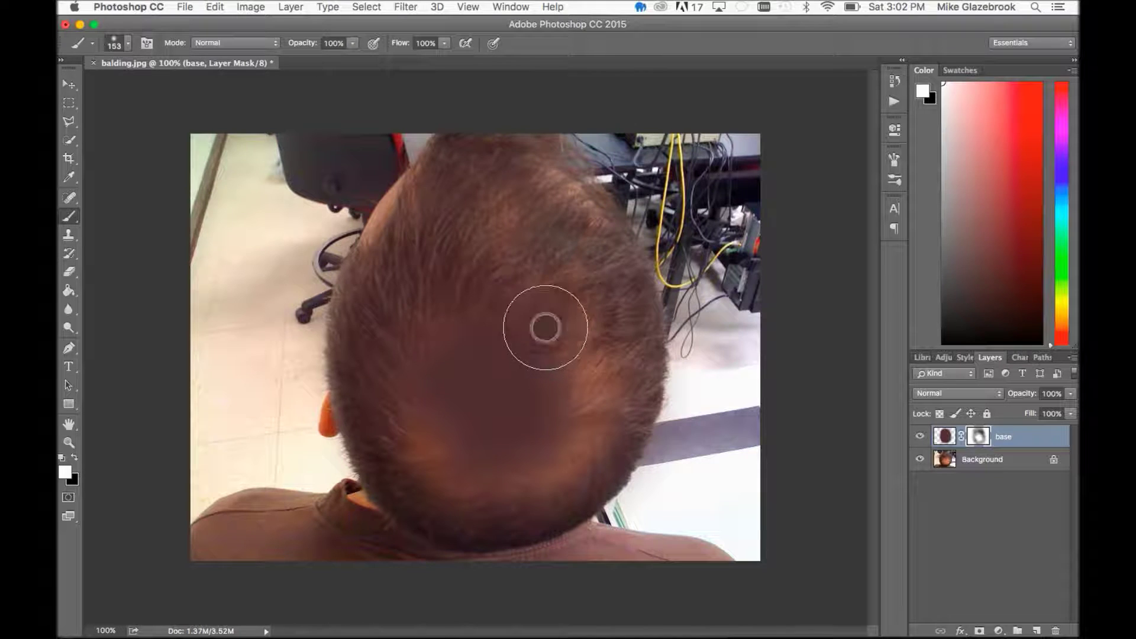
{"action": "left_click", "coordinate": [567, 338]}
{"action": "left_click", "coordinate": [579, 366]}
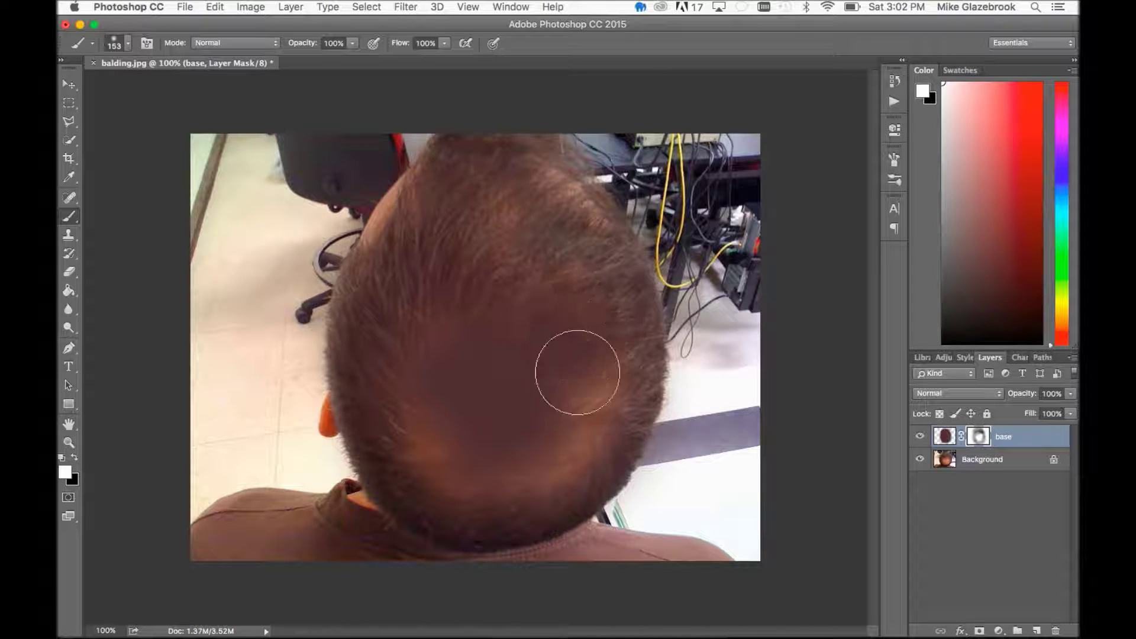
{"action": "left_click", "coordinate": [596, 390]}
{"action": "left_click", "coordinate": [582, 408]}
{"action": "left_click", "coordinate": [565, 444]}
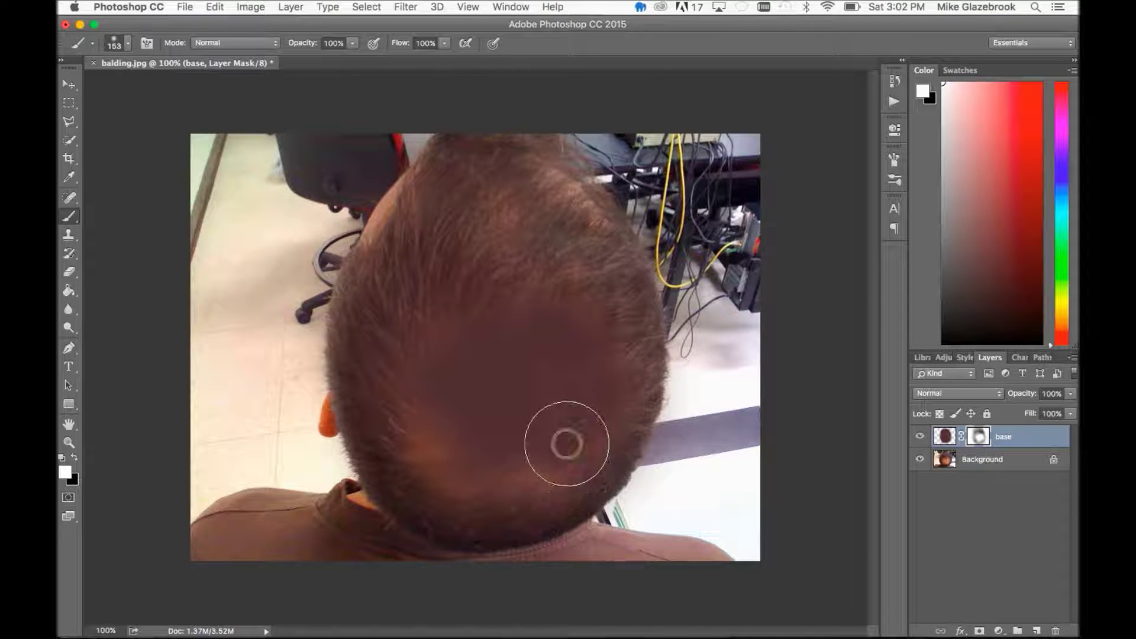
{"action": "left_click", "coordinate": [540, 471]}
{"action": "left_click", "coordinate": [495, 482]}
{"action": "left_click", "coordinate": [464, 482]}
{"action": "left_click", "coordinate": [411, 429]}
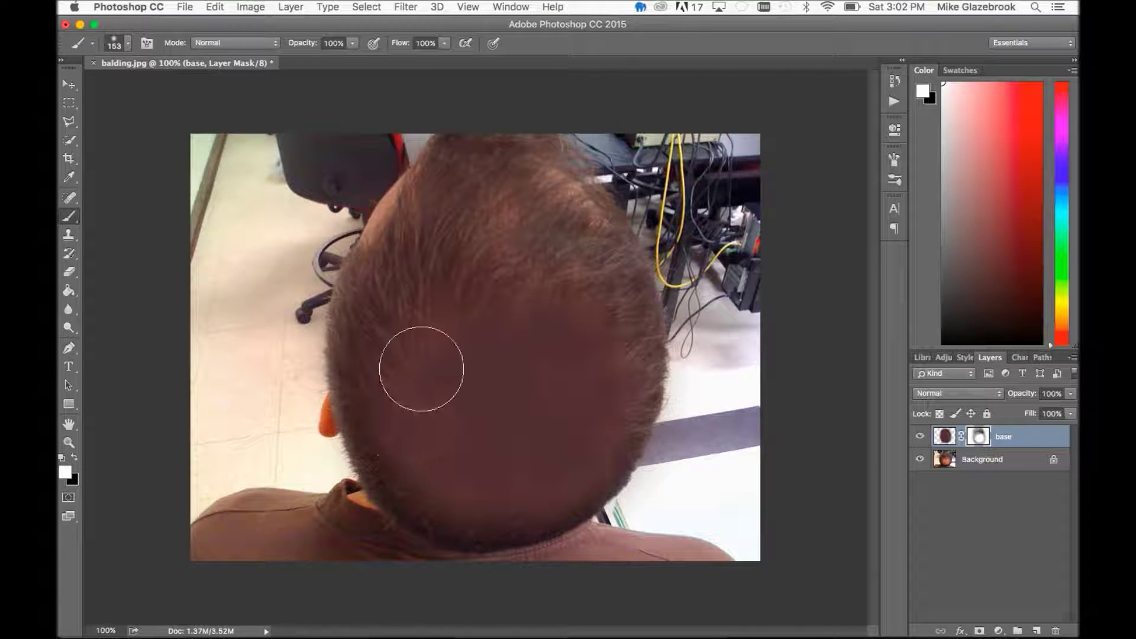
{"action": "left_click", "coordinate": [461, 337]}
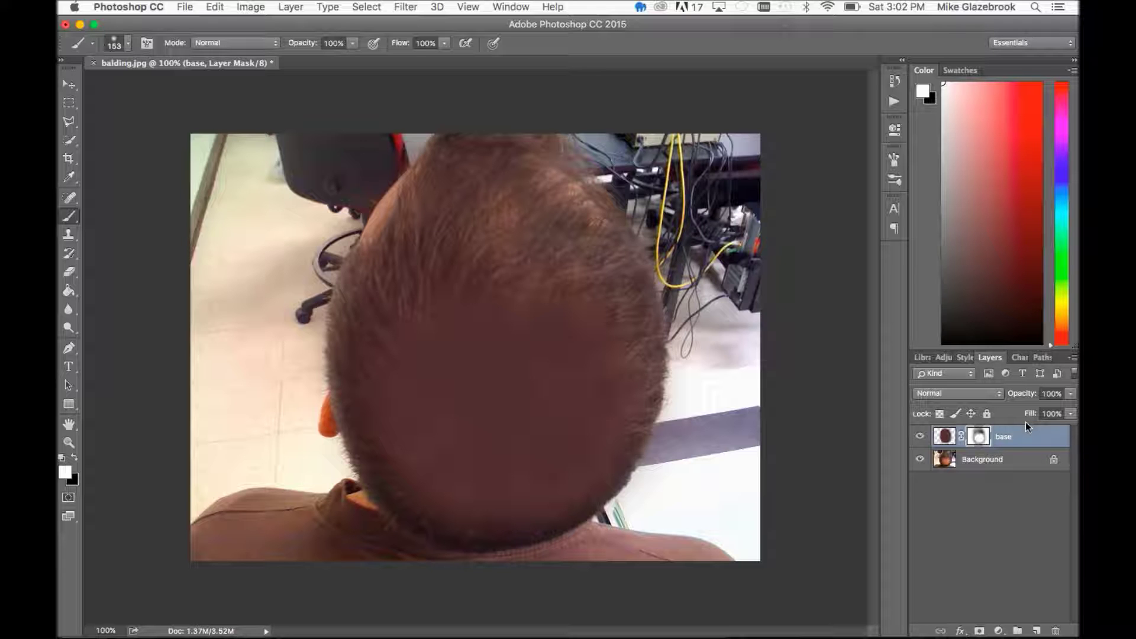
- Set the base layer's blend mode to Multiply
{"action": "left_click", "coordinate": [977, 399]}
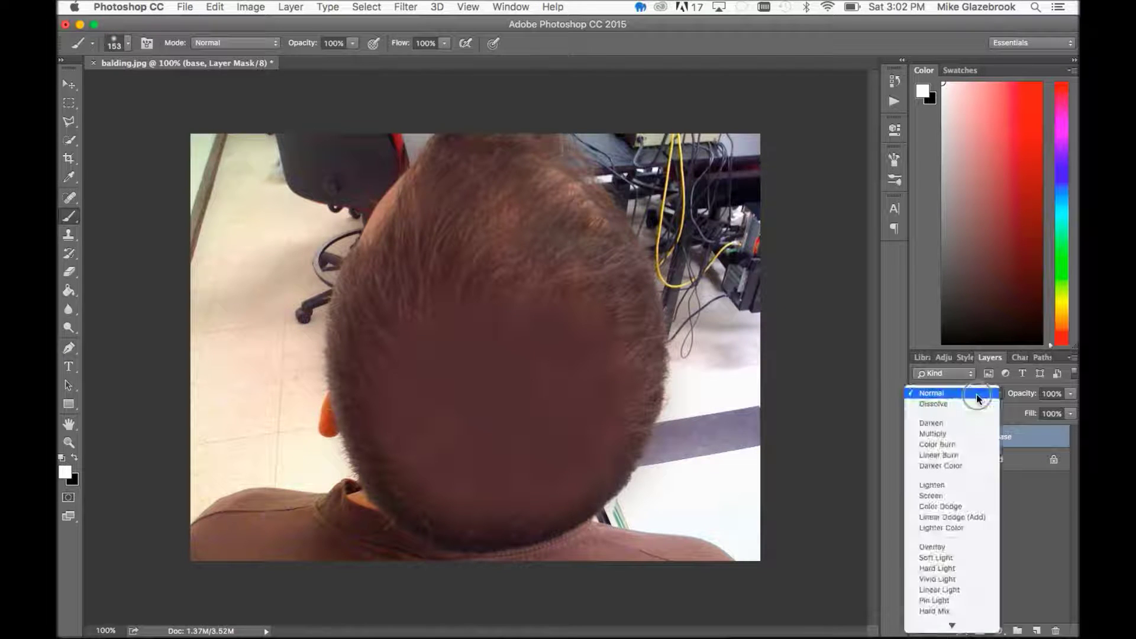
{"action": "left_click", "coordinate": [960, 434]}
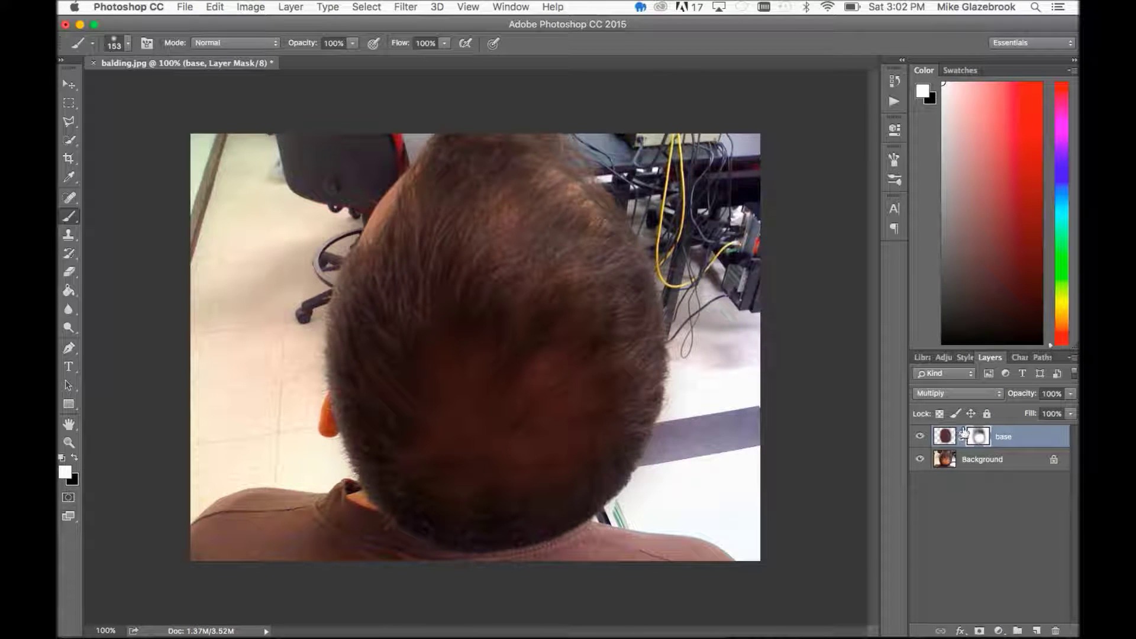
- Try Linear Burn, Color Burn, Lighten, Screen and Soft Light as the base layer's blend mode, and return it to Multiply
{"action": "left_click", "coordinate": [989, 395]}
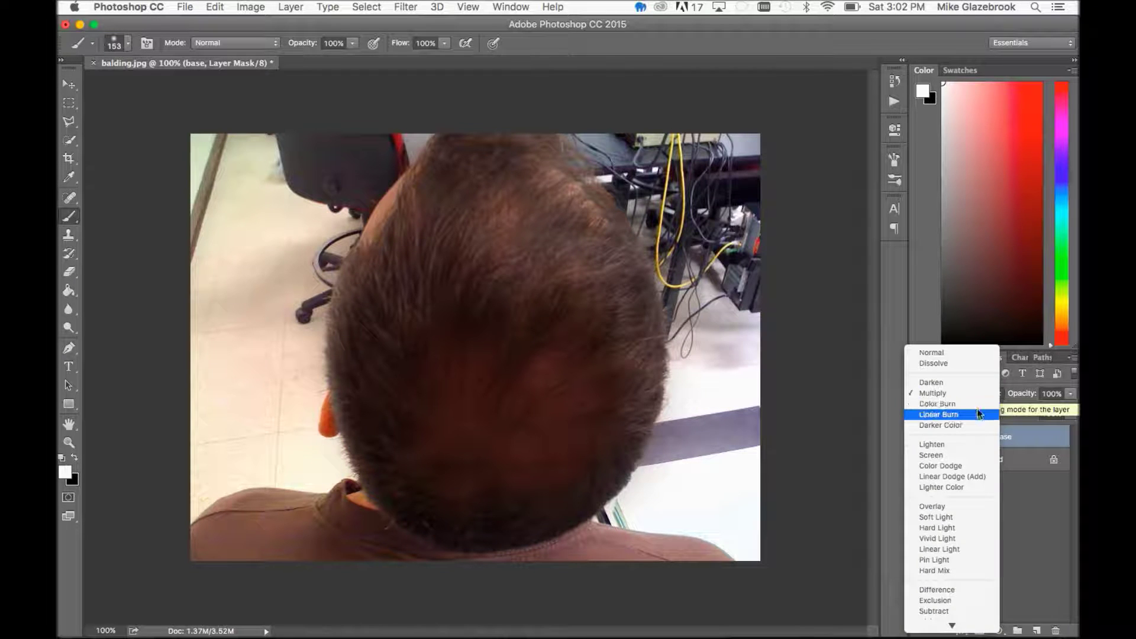
{"action": "left_click", "coordinate": [985, 409]}
{"action": "left_click", "coordinate": [987, 400]}
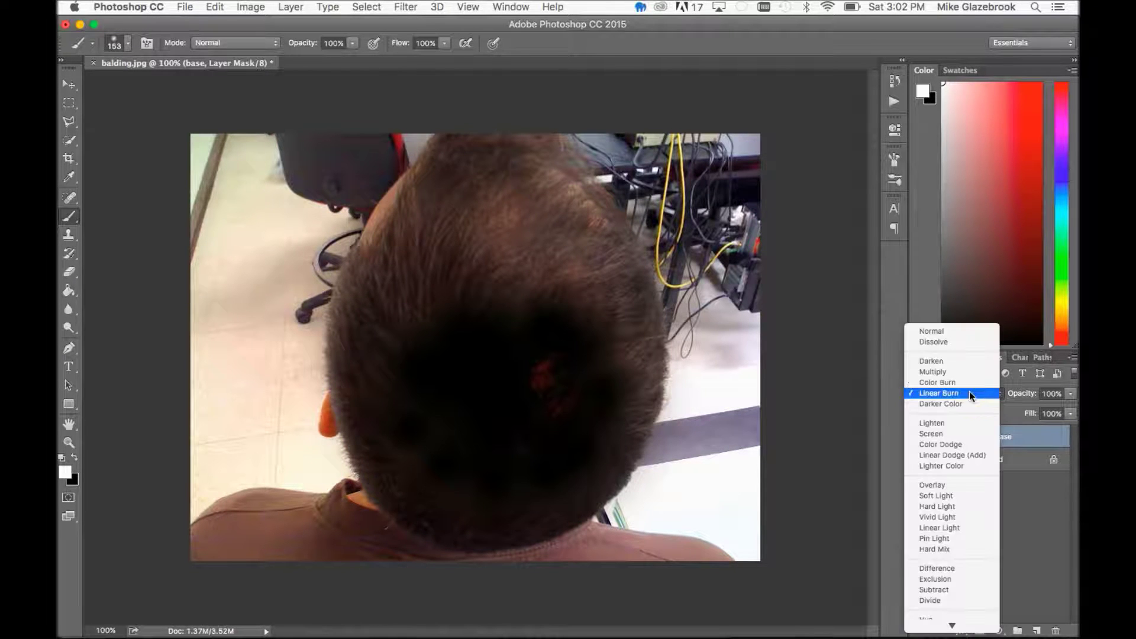
{"action": "left_click", "coordinate": [962, 383]}
{"action": "left_click", "coordinate": [966, 395]}
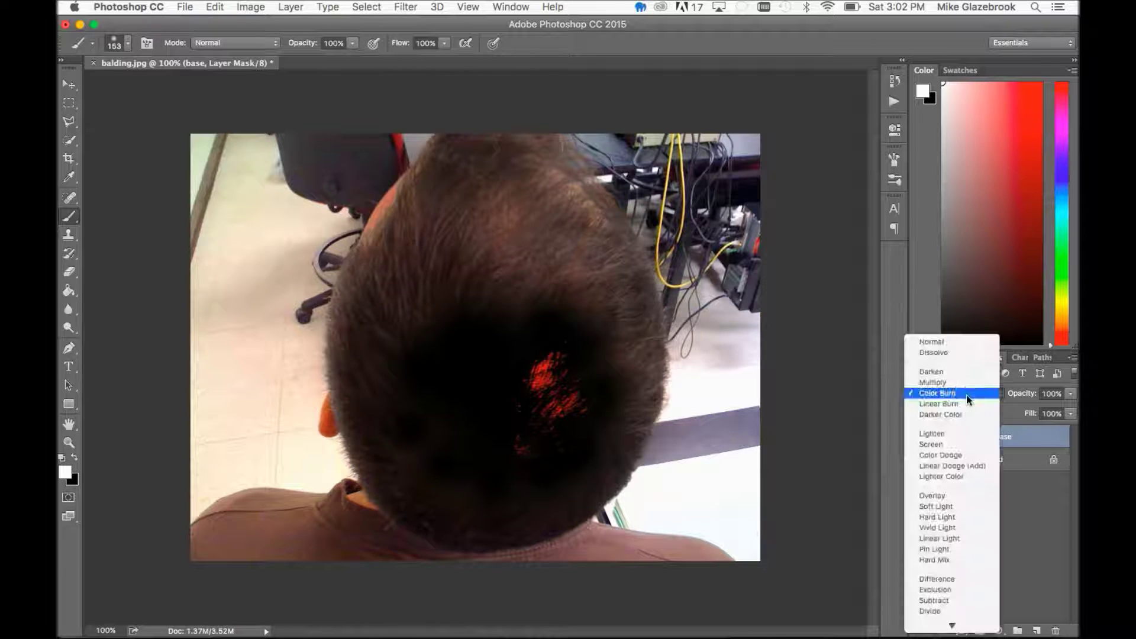
{"action": "left_click", "coordinate": [964, 432]}
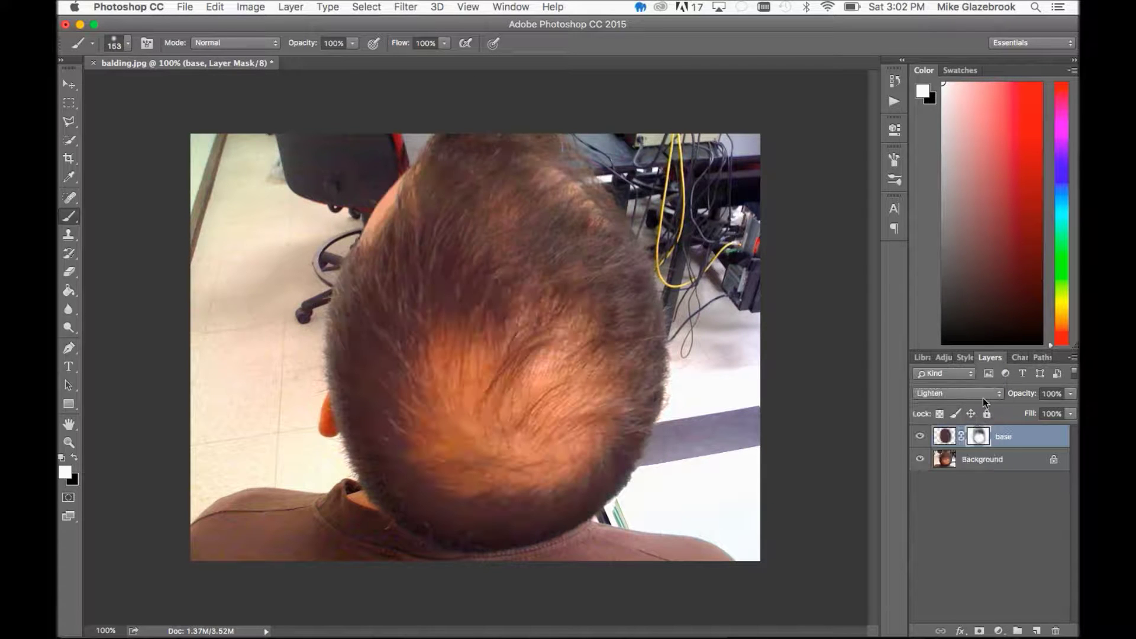
{"action": "left_click", "coordinate": [986, 393]}
{"action": "left_click", "coordinate": [982, 406]}
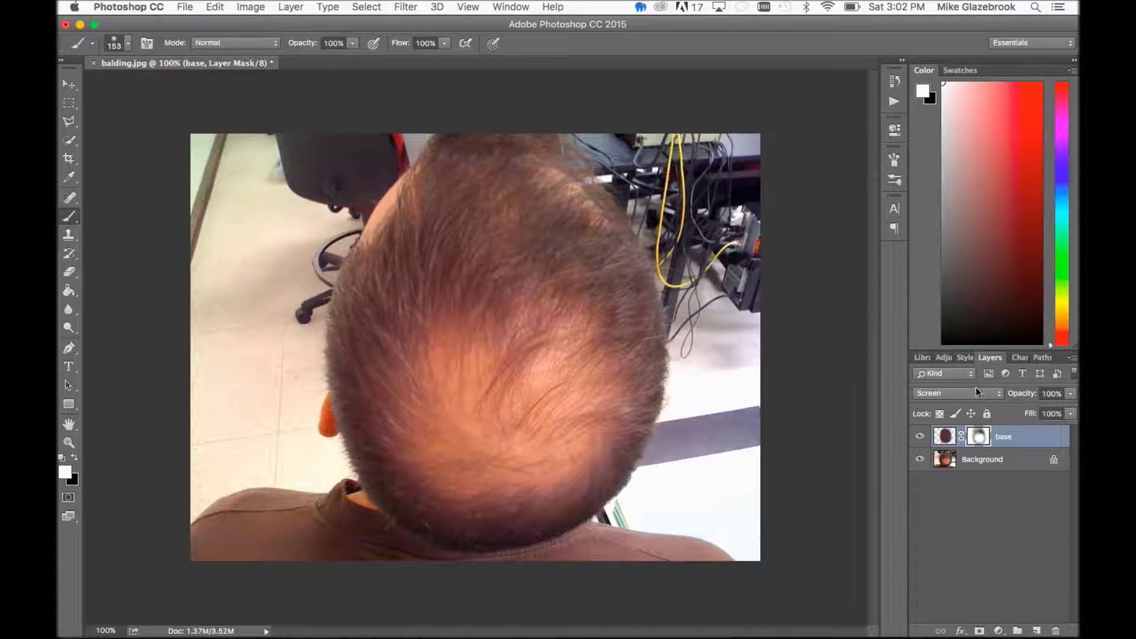
{"action": "left_click", "coordinate": [982, 393]}
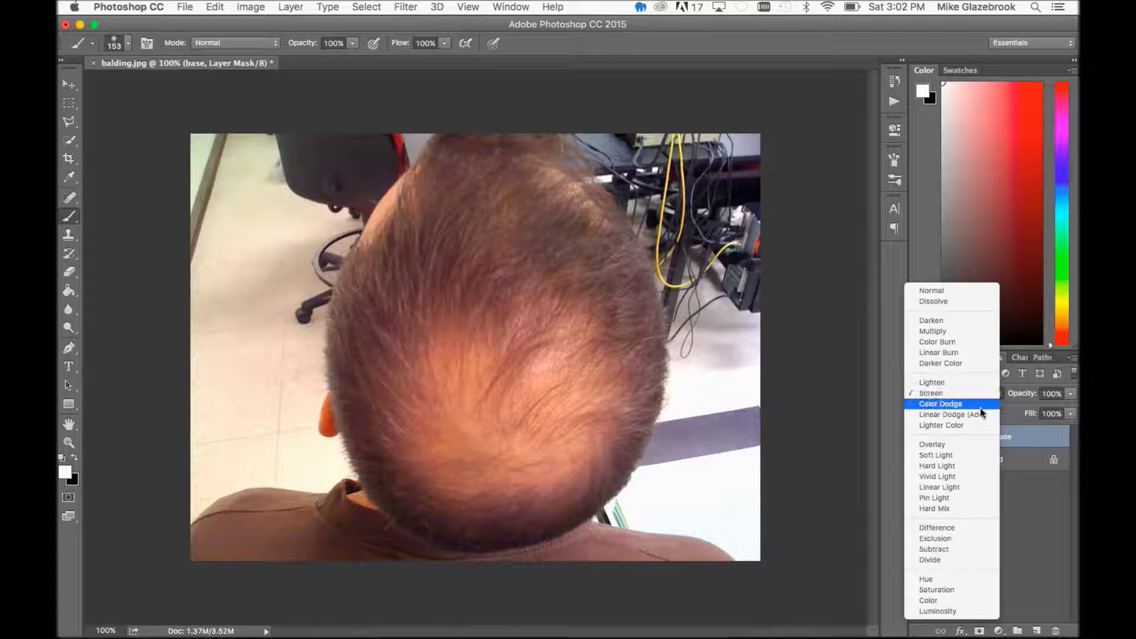
{"action": "left_click", "coordinate": [983, 455]}
{"action": "left_click", "coordinate": [986, 394]}
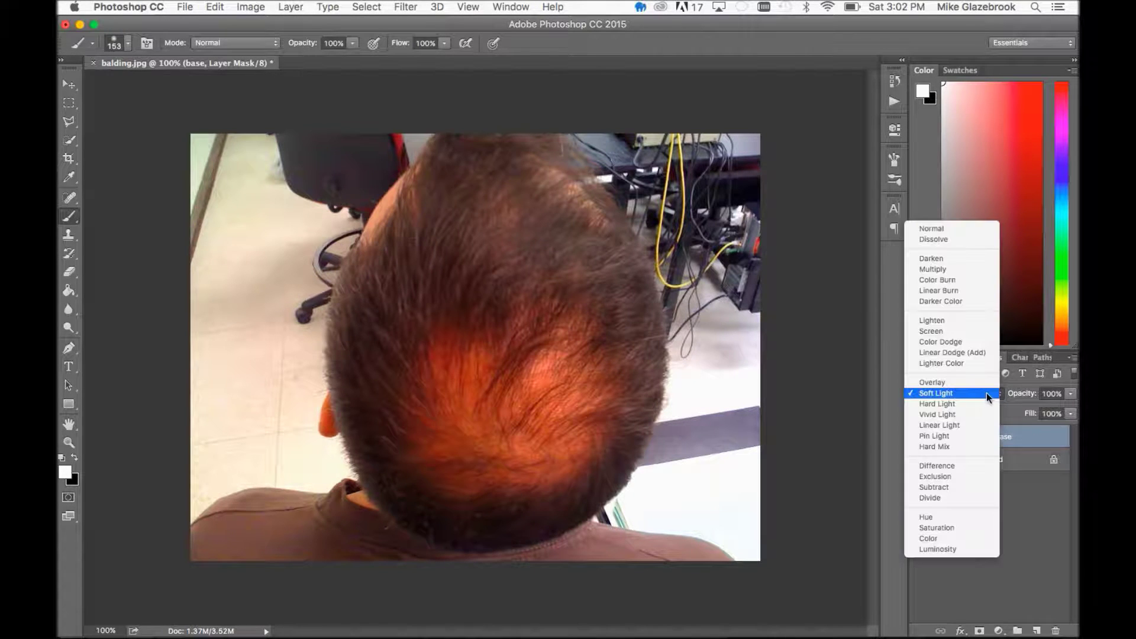
{"action": "left_click", "coordinate": [959, 272]}
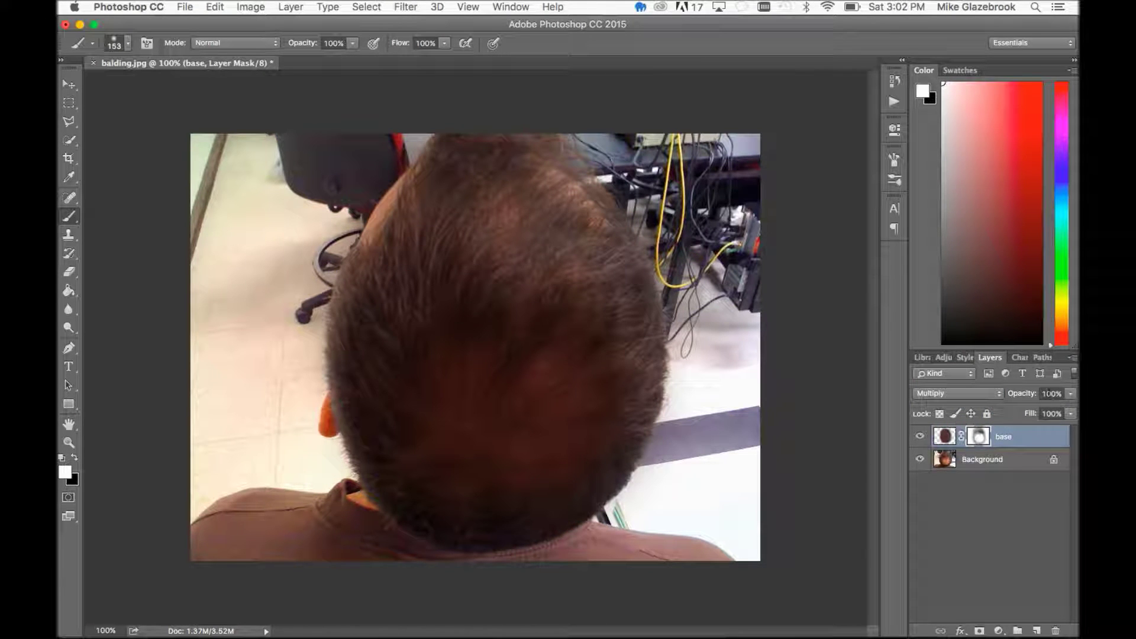
- Lower the base layer's opacity to 93%
{"action": "left_click", "coordinate": [1069, 395]}
{"action": "mouse_move", "coordinate": [1072, 413]}
{"action": "left_mouse_down"}
{"action": "mouse_move", "coordinate": [1052, 414]}
{"action": "mouse_move", "coordinate": [1066, 413]}
{"action": "left_mouse_up"}
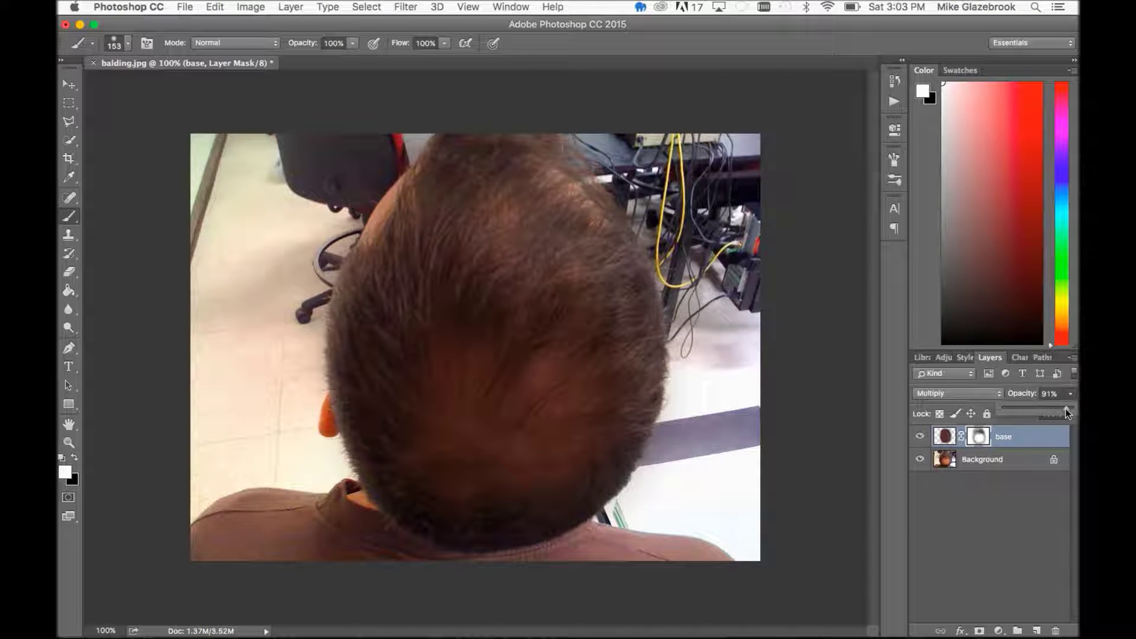
{"action": "left_click_drag", "start_coordinate": [1066, 408], "coordinate": [1067, 407]}
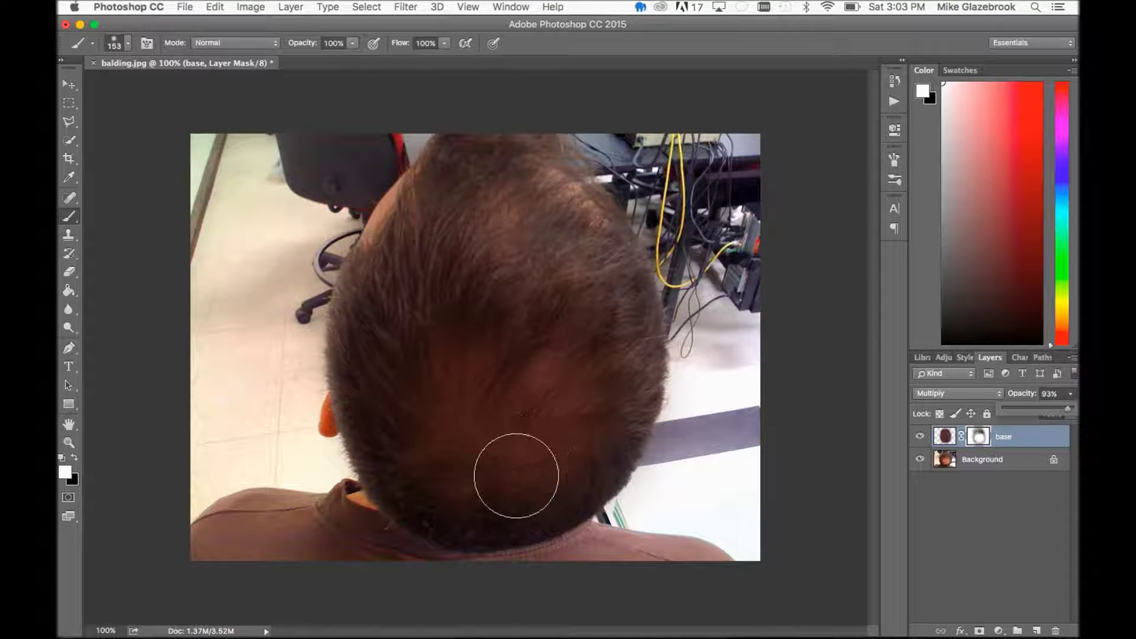
- Set the brush to a size of 1 px with 100% hardness for drawing fine hairs on the crown
{"action": "key", "text": "z"}
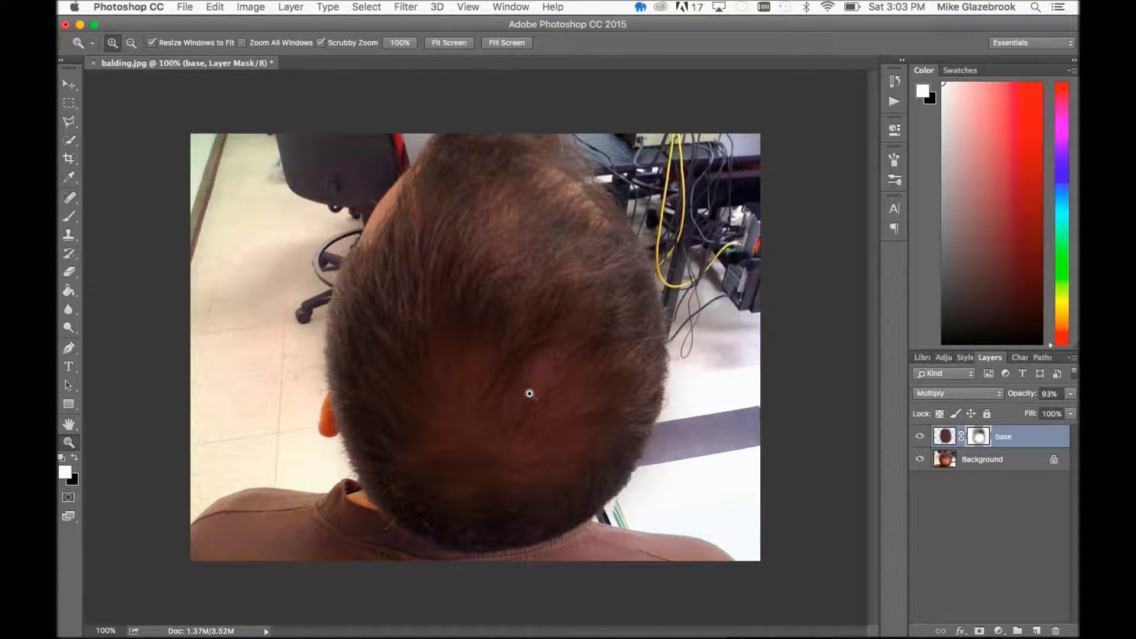
{"action": "left_click", "coordinate": [531, 414]}
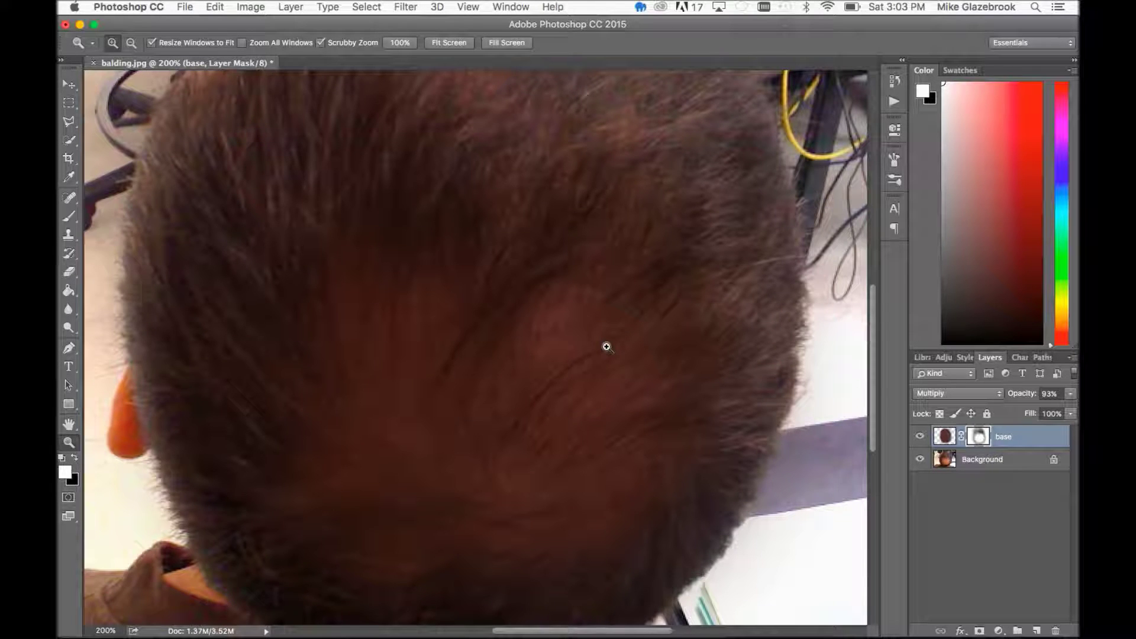
{"action": "key", "text": "b"}
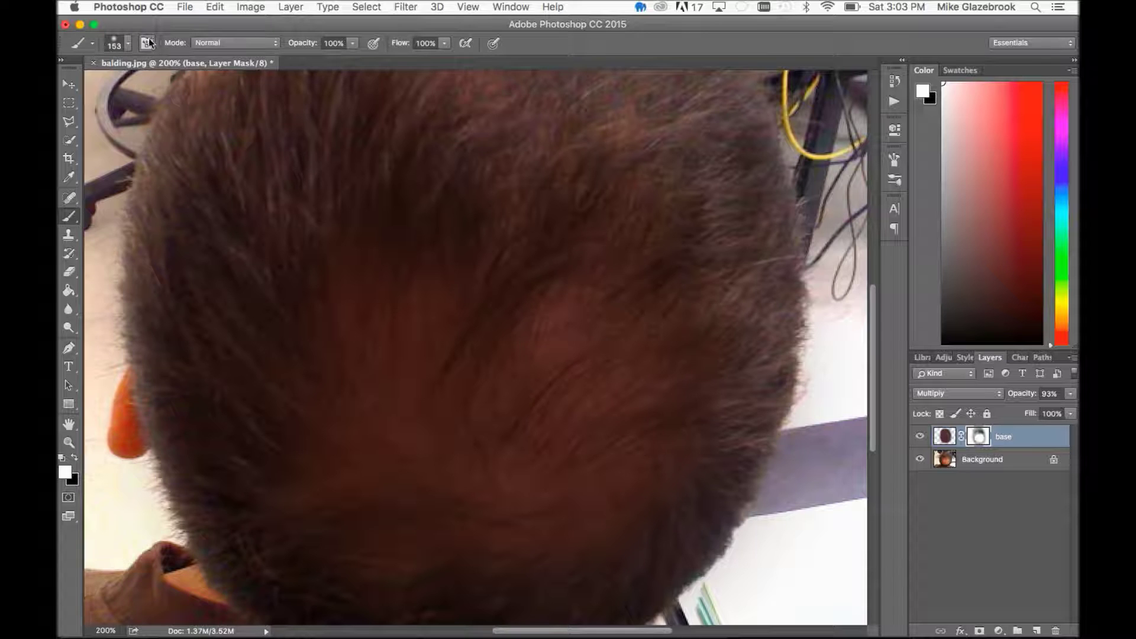
{"action": "left_click", "coordinate": [131, 47]}
{"action": "mouse_move", "coordinate": [151, 88]}
{"action": "left_mouse_down"}
{"action": "mouse_move", "coordinate": [121, 94]}
{"action": "mouse_move", "coordinate": [302, 129]}
{"action": "left_mouse_up"}
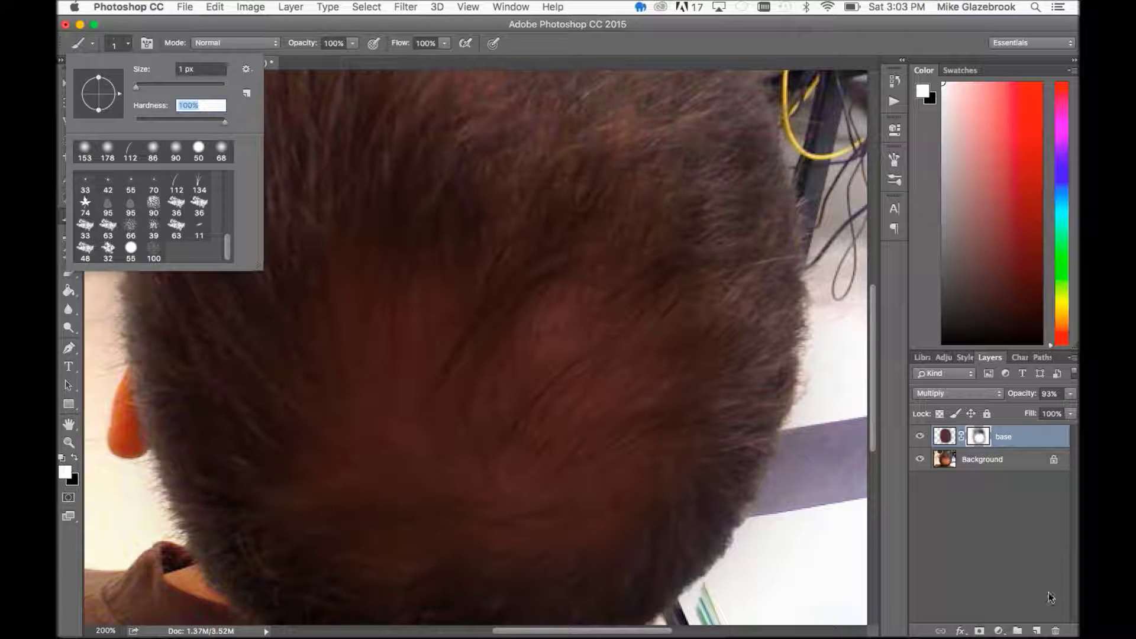
- Create a new layer named hair above base and paint one thin curved strand on it over the bald area
{"action": "left_click", "coordinate": [1035, 631]}
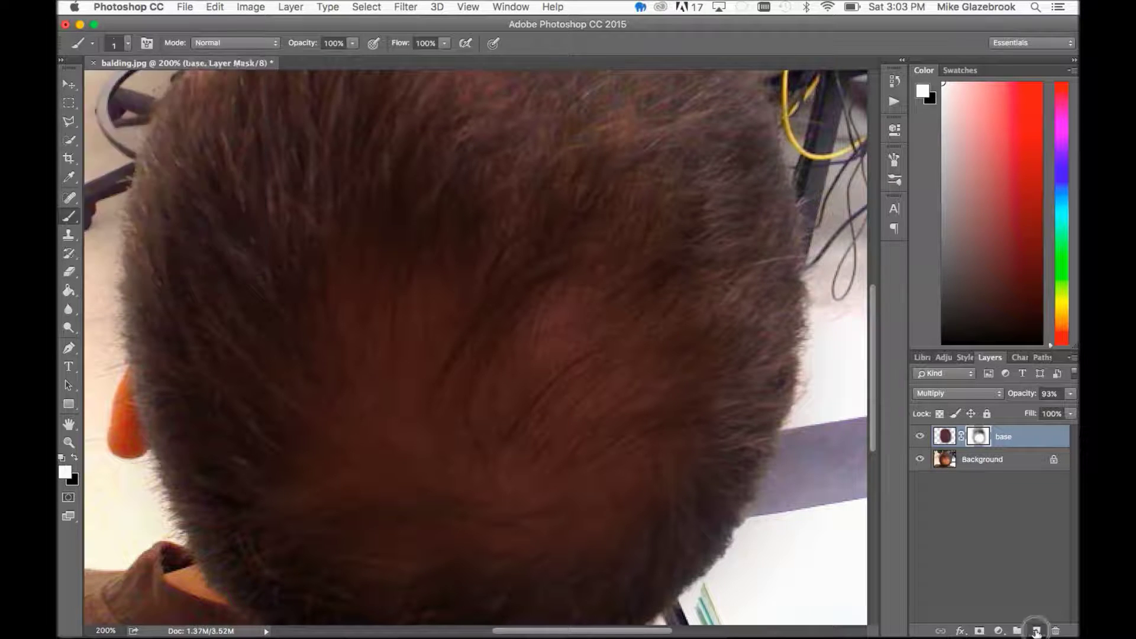
{"action": "left_click", "coordinate": [1035, 630]}
{"action": "double_click", "coordinate": [973, 437]}
{"action": "type", "text": "ha"}
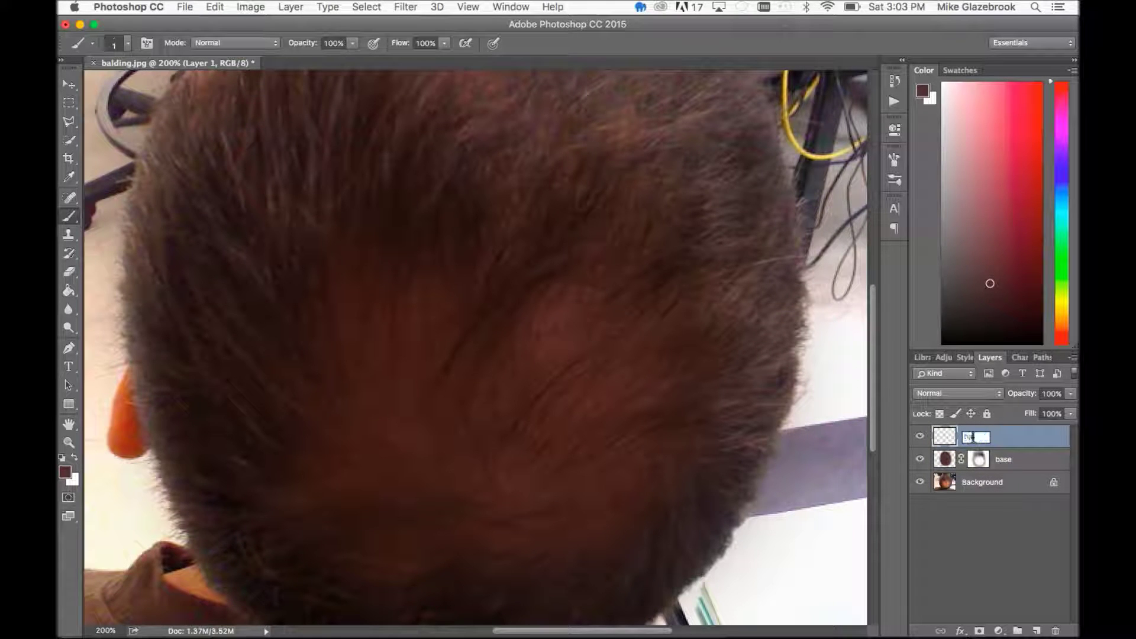
{"action": "type", "text": "ir"}
{"action": "key", "text": "Return"}
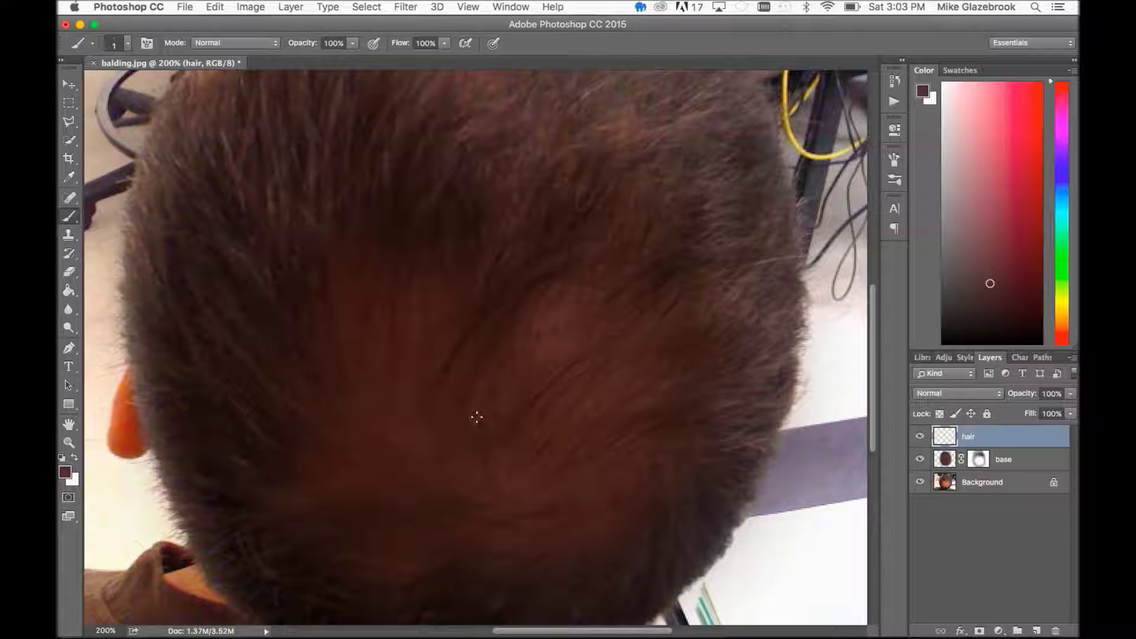
{"action": "left_click", "coordinate": [475, 432]}
{"action": "mouse_move", "coordinate": [476, 432]}
{"action": "left_mouse_down"}
{"action": "mouse_move", "coordinate": [485, 398]}
{"action": "mouse_move", "coordinate": [566, 311]}
{"action": "left_mouse_up"}
- Add a layer beneath the hair layer and draw a rectangle of about 135 by 110 px on it behind the strand
{"action": "left_click", "coordinate": [1036, 630]}
{"action": "left_click", "coordinate": [1000, 438]}
{"action": "left_click_drag", "start_coordinate": [1000, 438], "coordinate": [977, 465]}
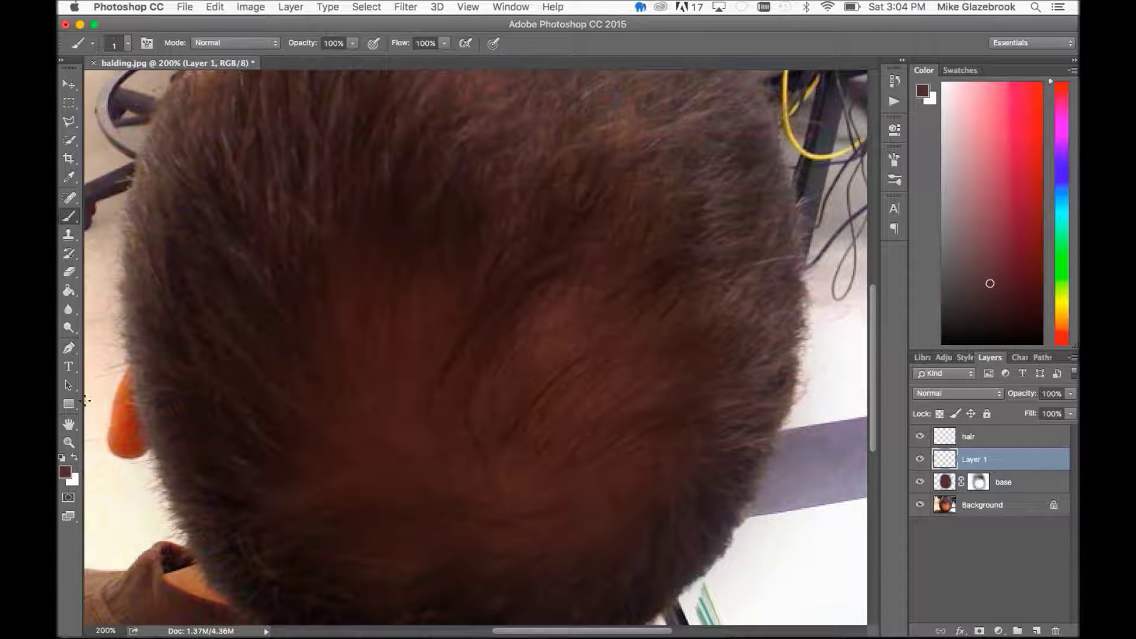
{"action": "left_click", "coordinate": [68, 405]}
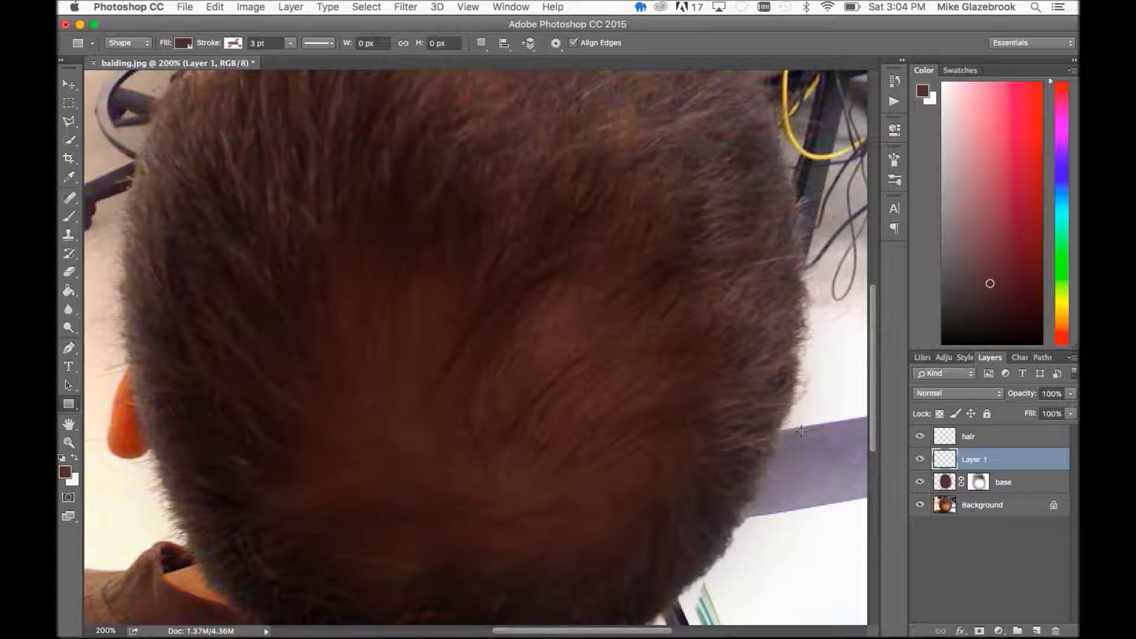
{"action": "left_click_drag", "start_coordinate": [423, 287], "coordinate": [615, 443]}
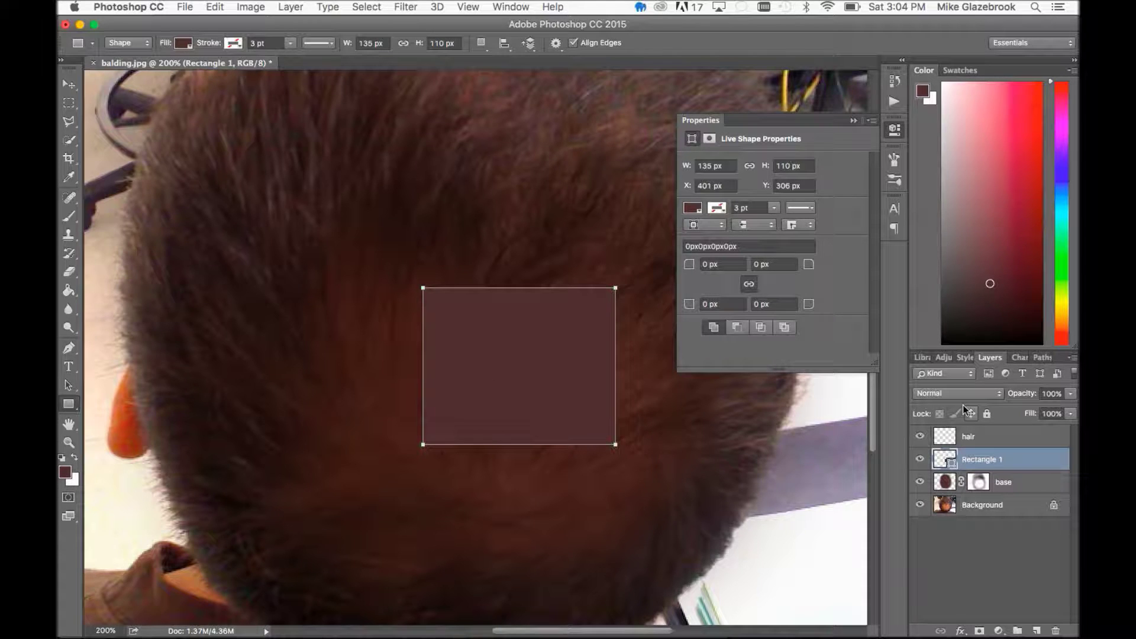
- Change the rectangle's fill colour to white (ffffff)
{"action": "double_click", "coordinate": [944, 460]}
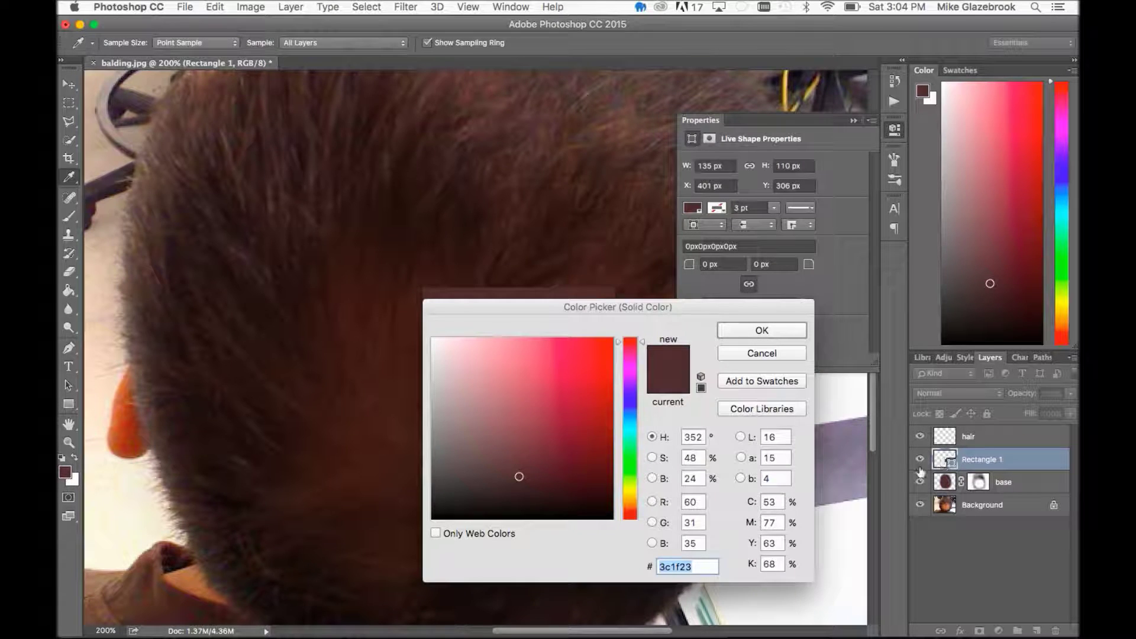
{"action": "type", "text": "ffffff"}
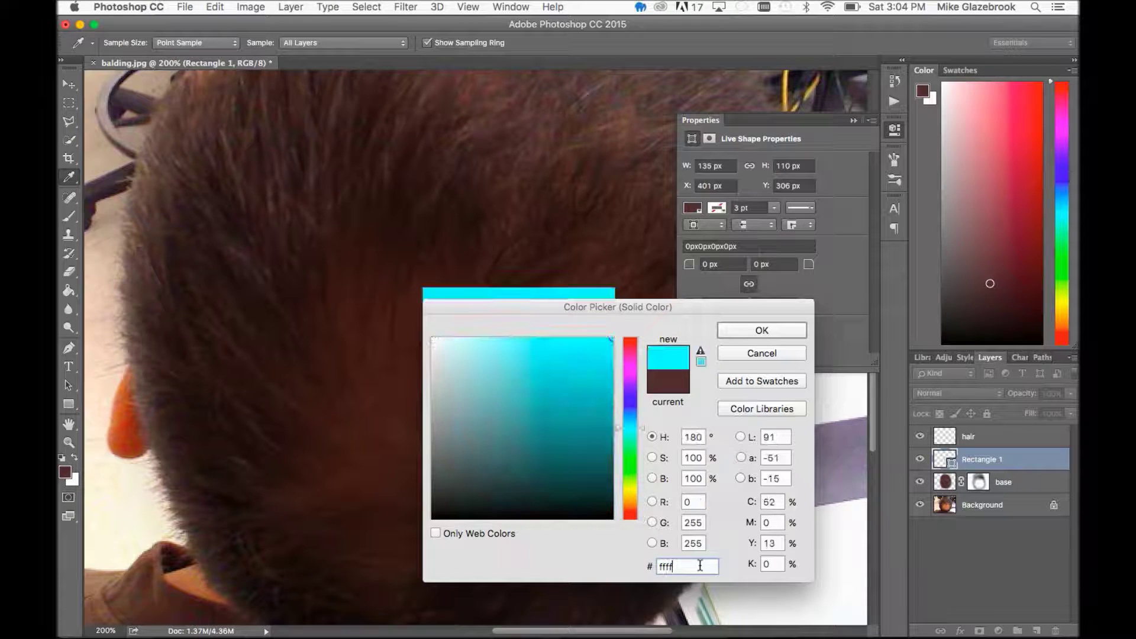
{"action": "left_click", "coordinate": [762, 330]}
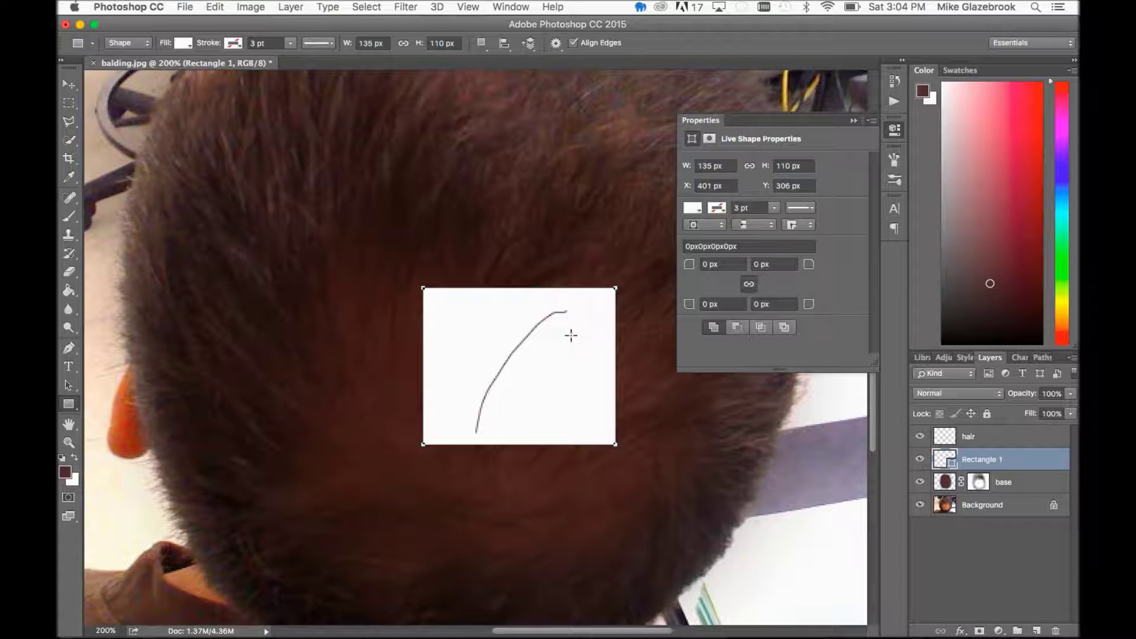
- Taper both ends of the strand on the hair layer with a soft 40 px eraser at 51% opacity
{"action": "key", "text": "z"}
{"action": "left_click", "coordinate": [570, 335]}
{"action": "left_click", "coordinate": [569, 334]}
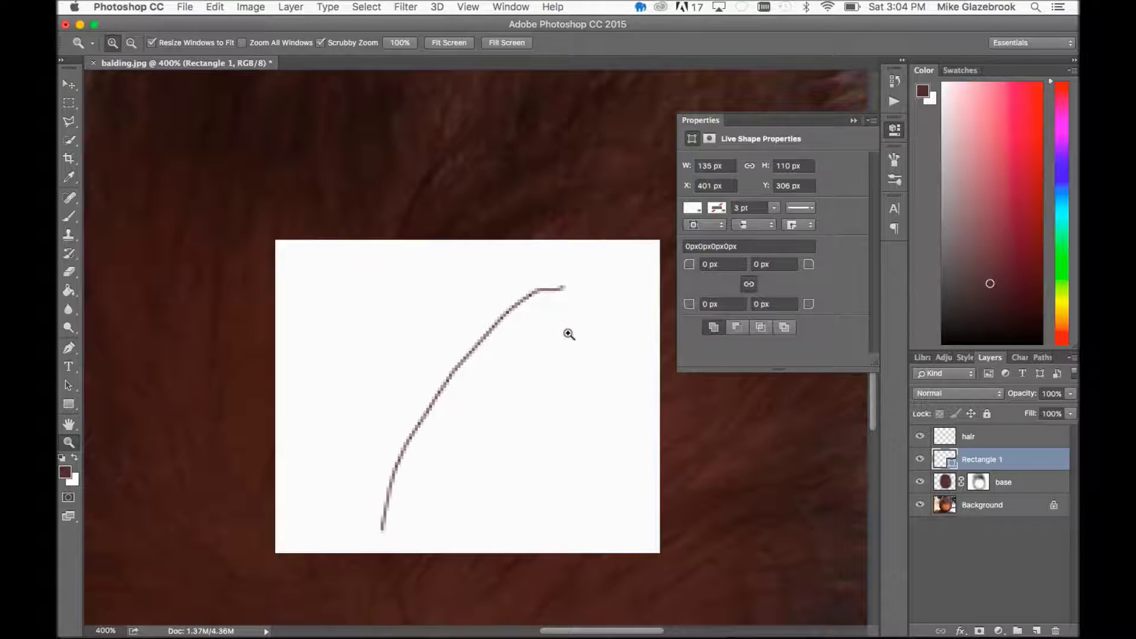
{"action": "key", "text": "e"}
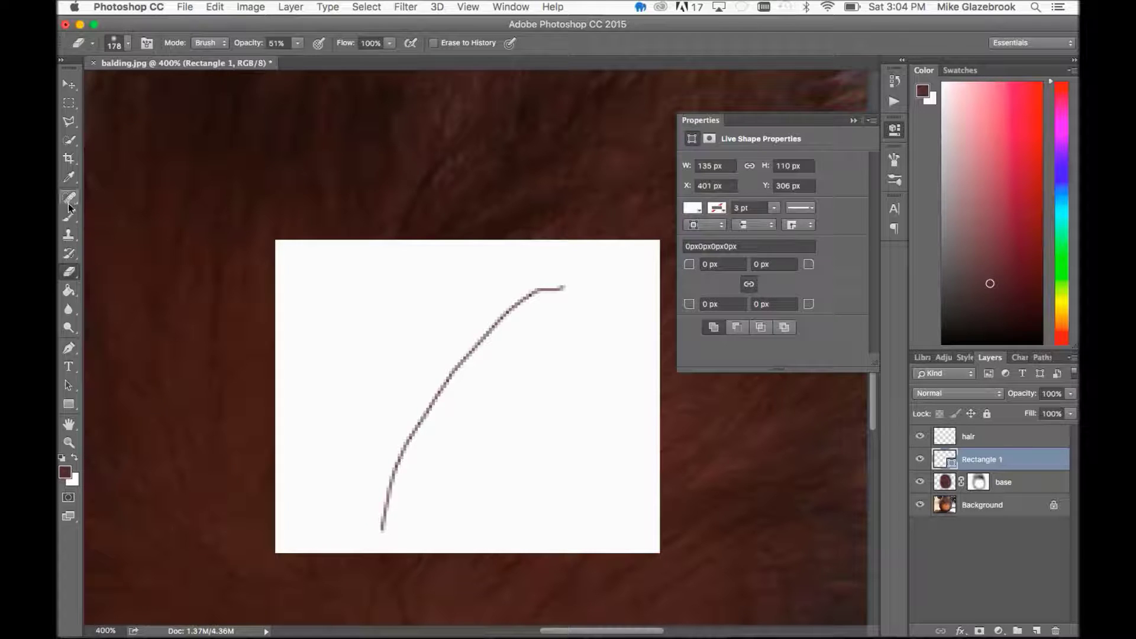
{"action": "left_click", "coordinate": [994, 437]}
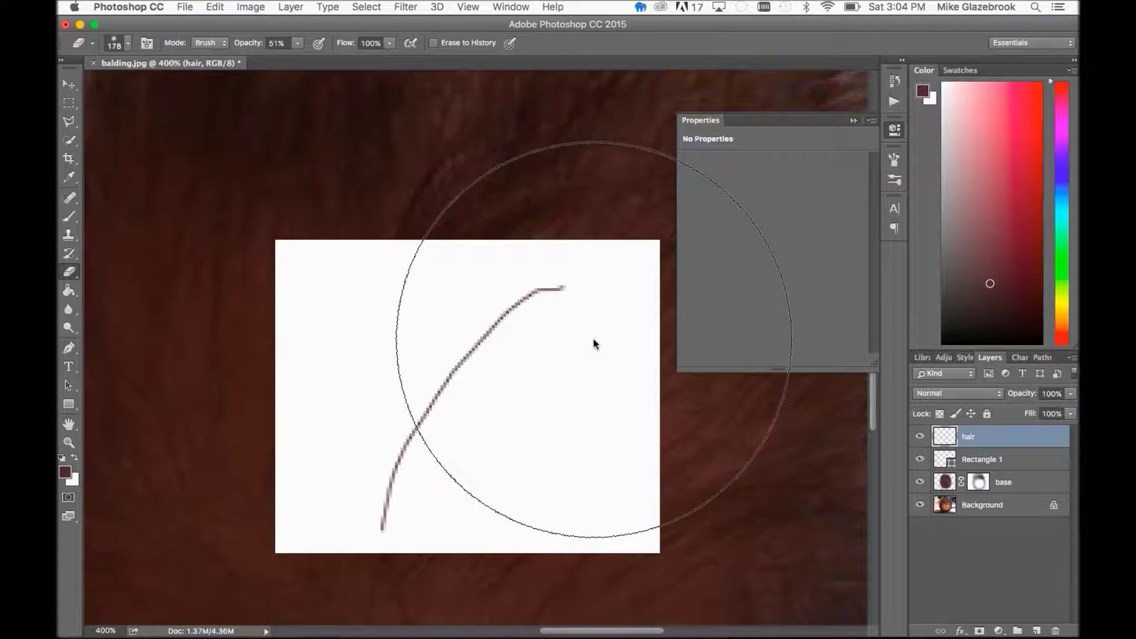
{"action": "key", "text": "bracketleft"}
{"action": "key", "text": "bracketleft"}
{"action": "key", "text": "bracketleft"}
{"action": "key", "text": "bracketleft"}
{"action": "key", "text": "bracketleft"}
{"action": "key", "text": "bracketleft"}
{"action": "key", "text": "bracketleft"}
{"action": "key", "text": "bracketleft"}
{"action": "key", "text": "bracketleft"}
{"action": "key", "text": "bracketleft"}
{"action": "key", "text": "bracketleft"}
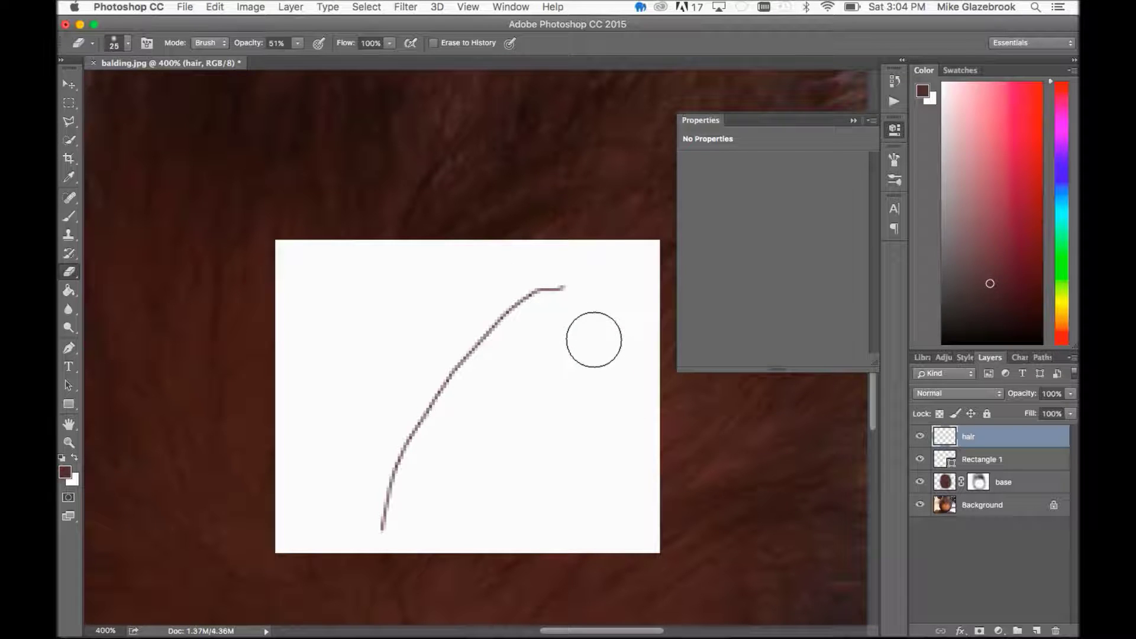
{"action": "key", "text": "bracketright"}
{"action": "key", "text": "bracketright"}
{"action": "key", "text": "bracketright"}
{"action": "key", "text": "bracketright"}
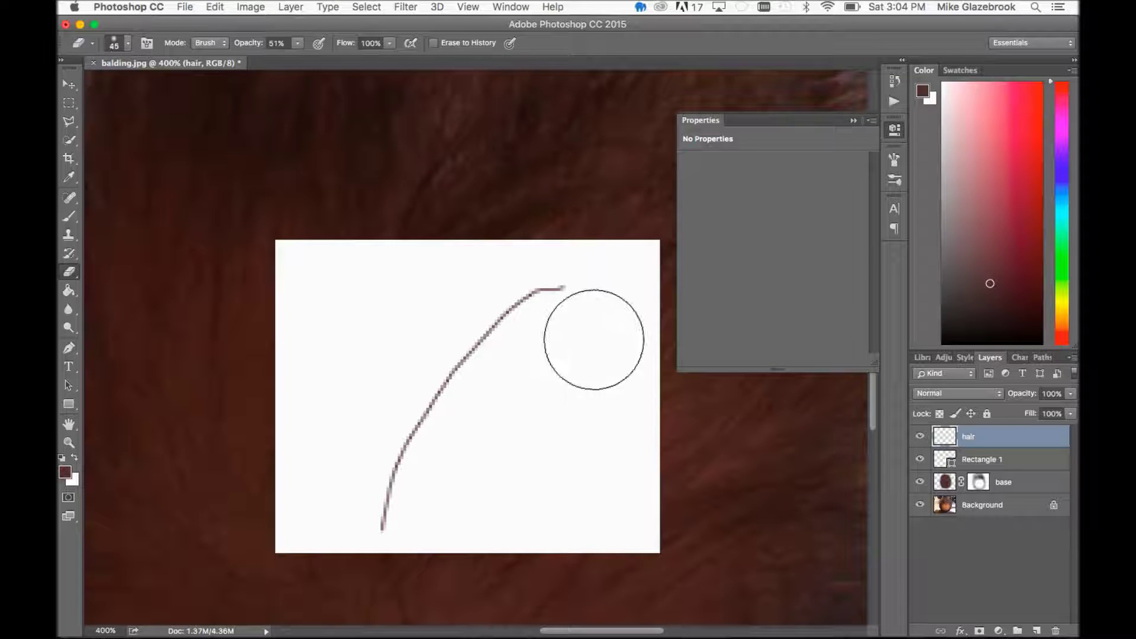
{"action": "key", "text": "bracketleft"}
{"action": "key", "text": "bracketleft"}
{"action": "key", "text": "bracketleft"}
{"action": "key", "text": "bracketright"}
{"action": "key", "text": "bracketright"}
{"action": "key", "text": "bracketleft"}
{"action": "key", "text": "bracketleft"}
{"action": "key", "text": "bracketright"}
{"action": "left_click", "coordinate": [579, 312]}
{"action": "left_click", "coordinate": [578, 312]}
{"action": "left_click", "coordinate": [578, 313]}
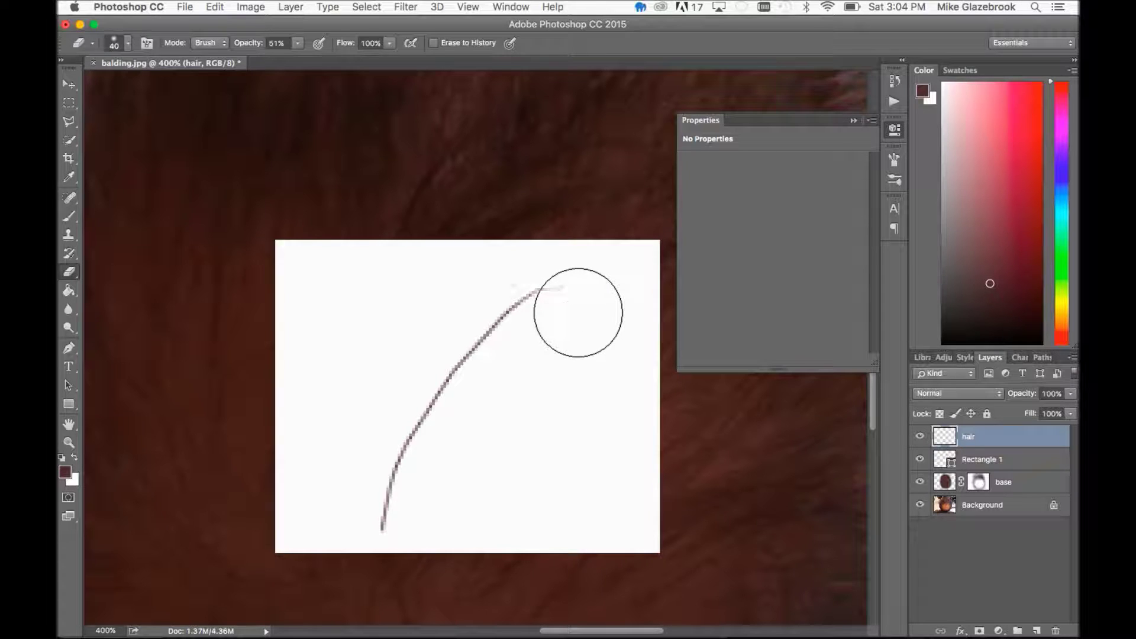
{"action": "left_click", "coordinate": [577, 311]}
{"action": "left_click", "coordinate": [575, 311]}
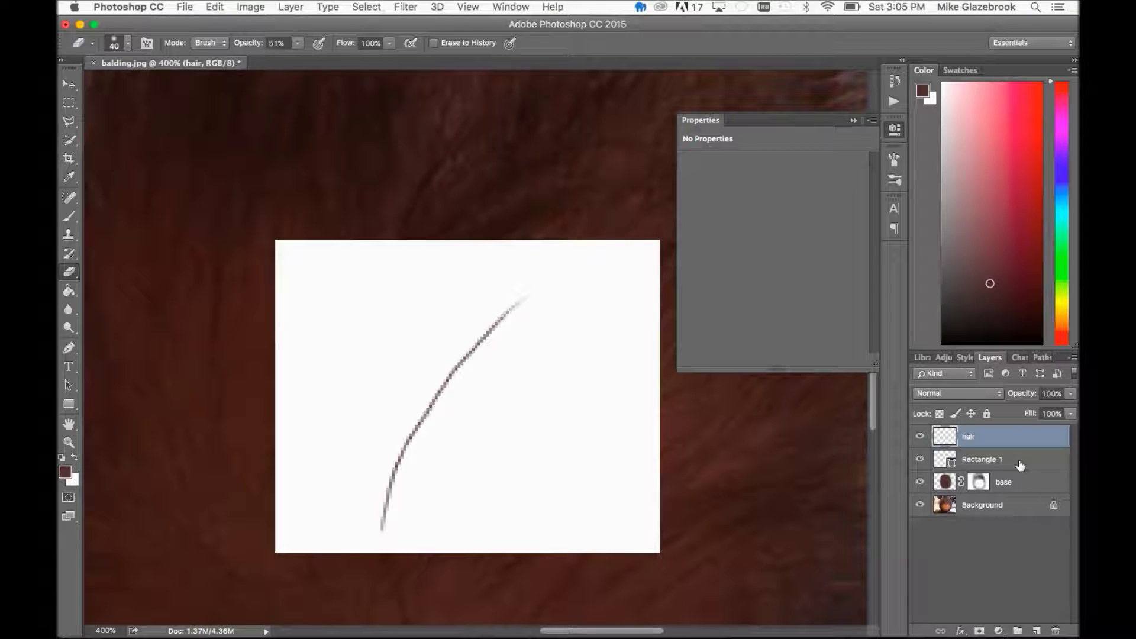
- Select the area around the strand on the white rectangle and define it as a brush preset named hair
{"action": "key", "text": "m"}
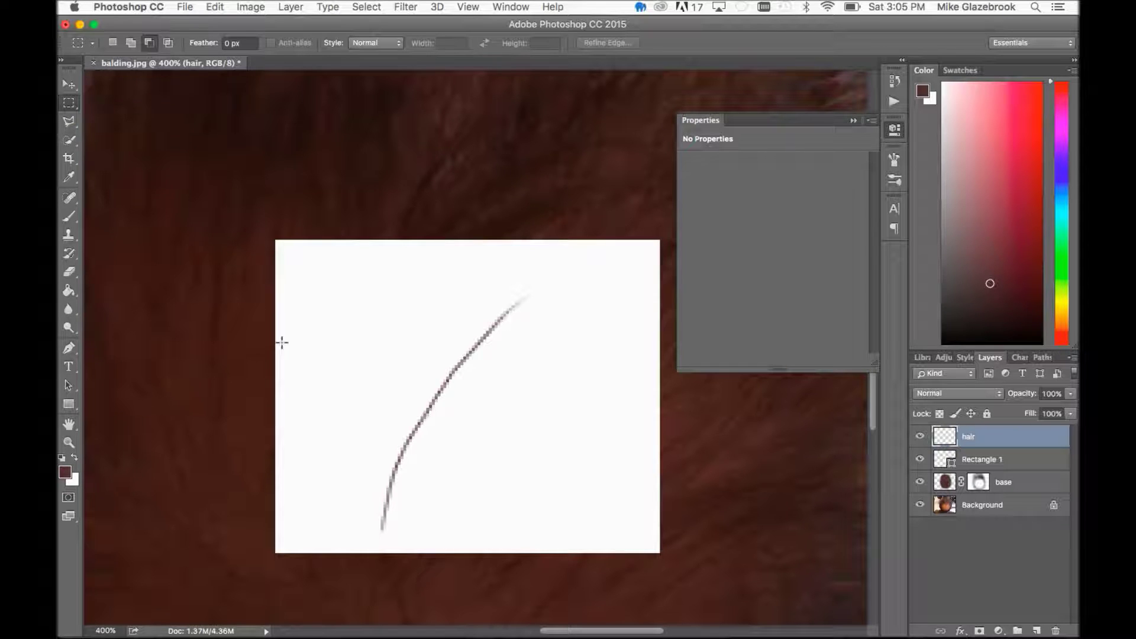
{"action": "left_click_drag", "start_coordinate": [281, 245], "coordinate": [587, 543]}
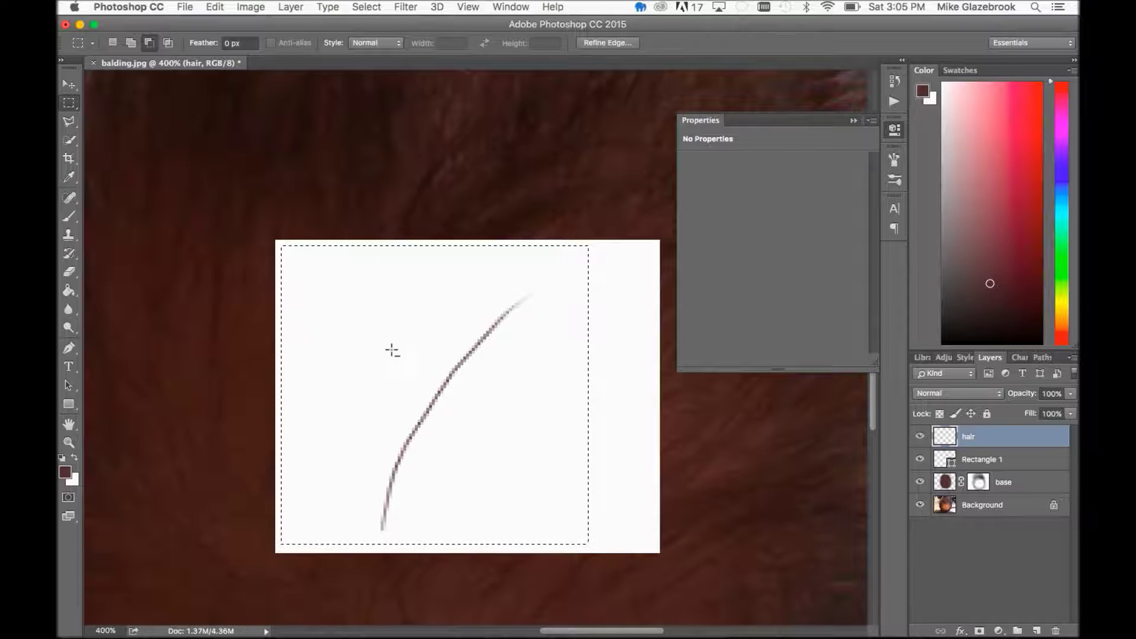
{"action": "left_click", "coordinate": [214, 8]}
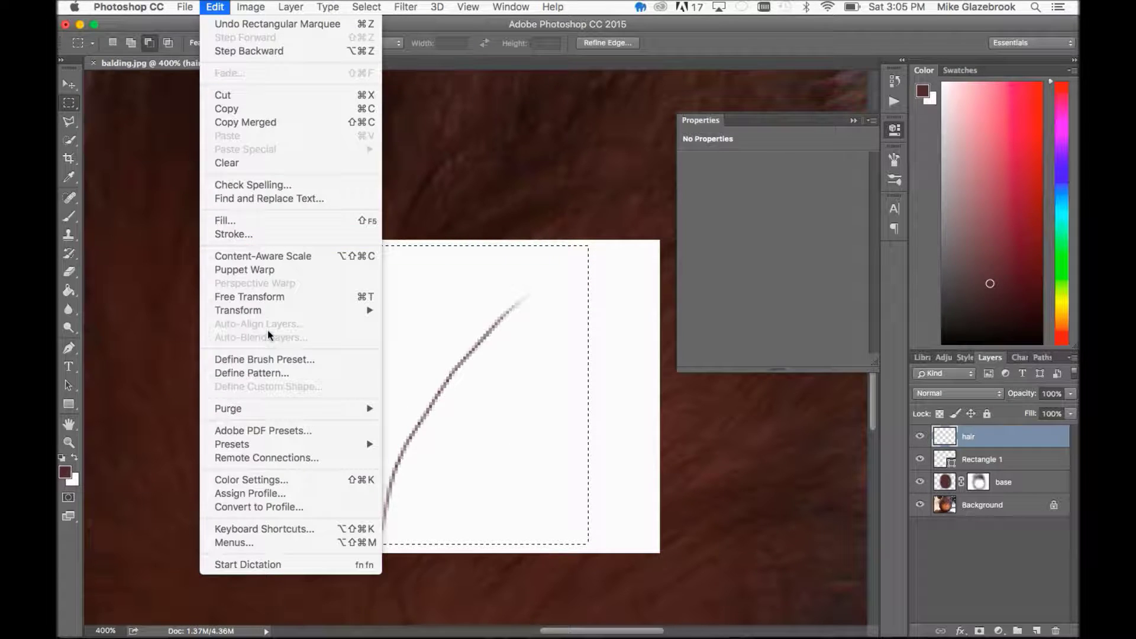
{"action": "left_click", "coordinate": [283, 360]}
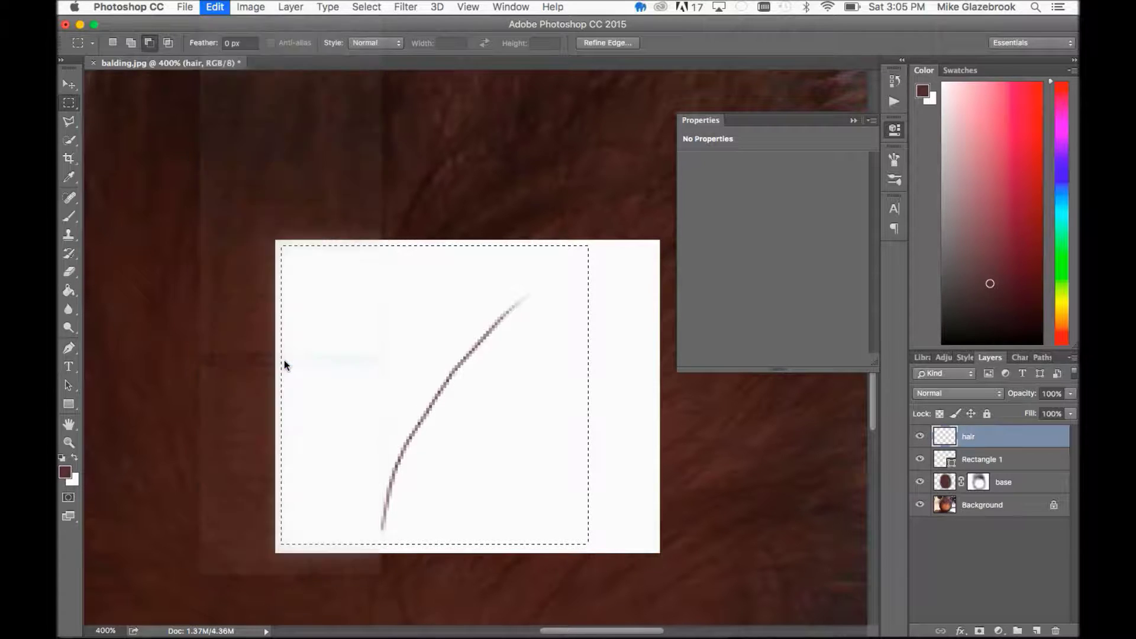
{"action": "type", "text": "hair"}
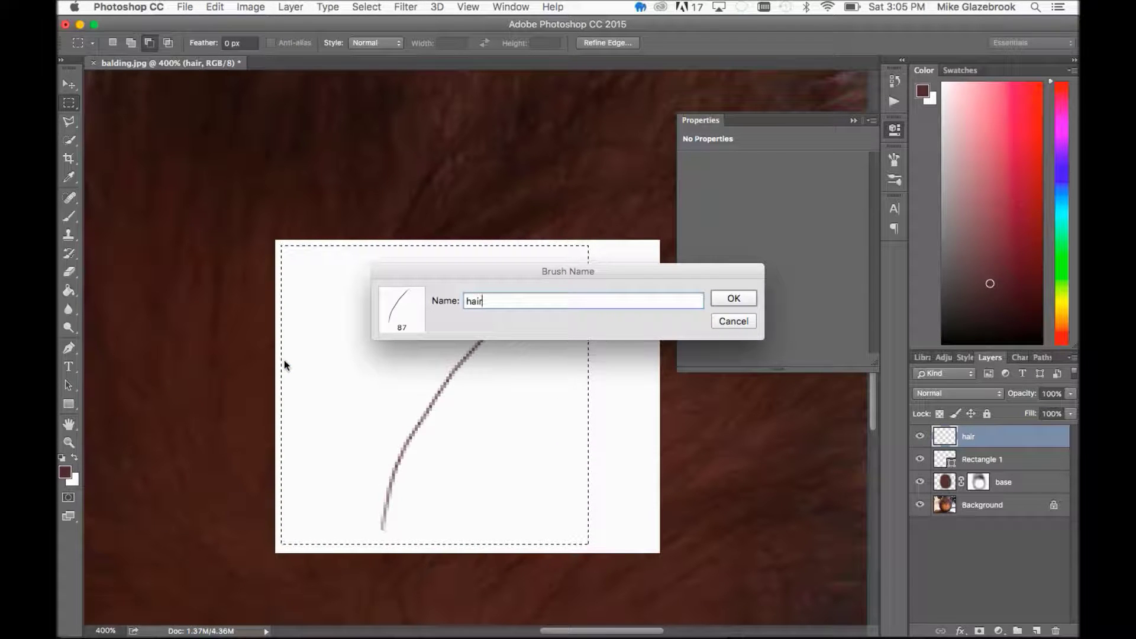
{"action": "key", "text": "Return"}
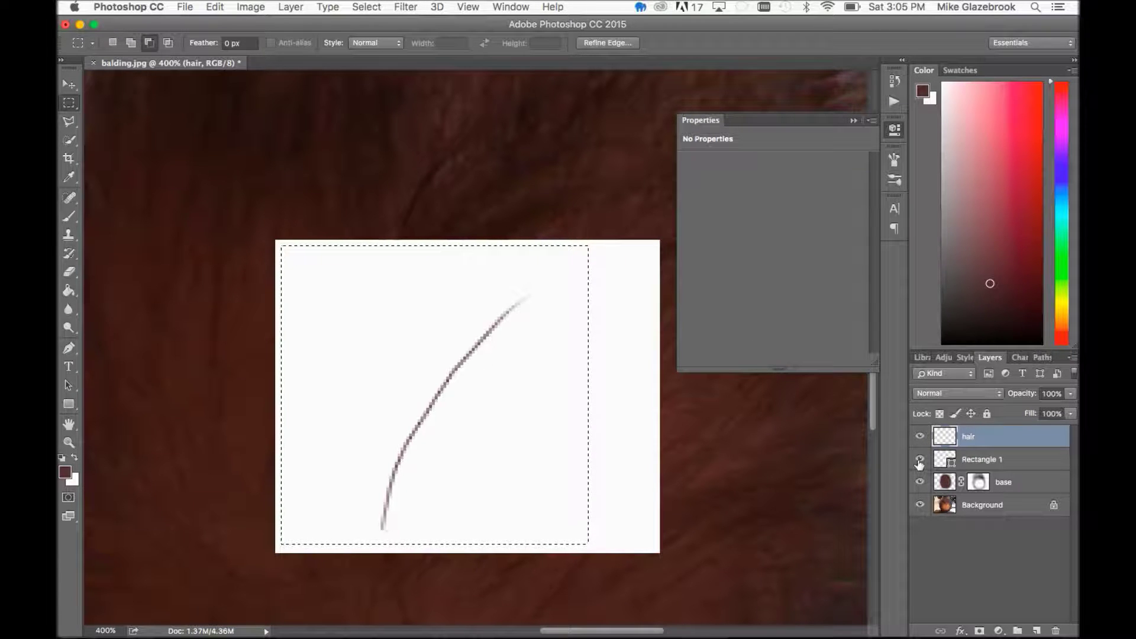
- Hide the Rectangle 1 layer and clear the selection around the strand
{"action": "left_click", "coordinate": [920, 459]}
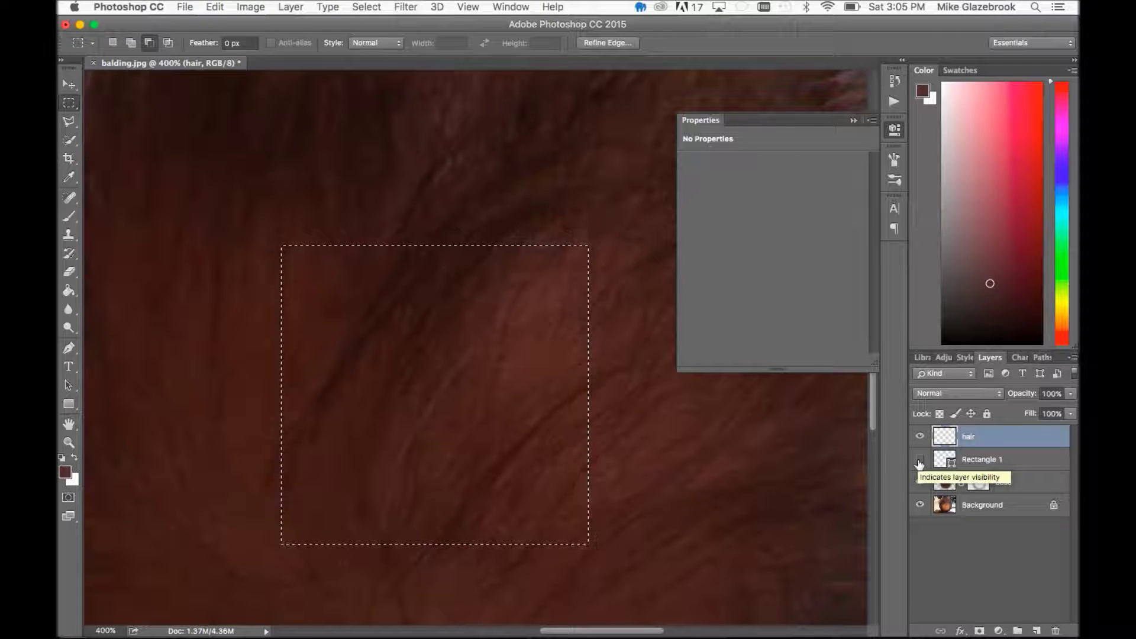
{"action": "key", "text": "super+d"}
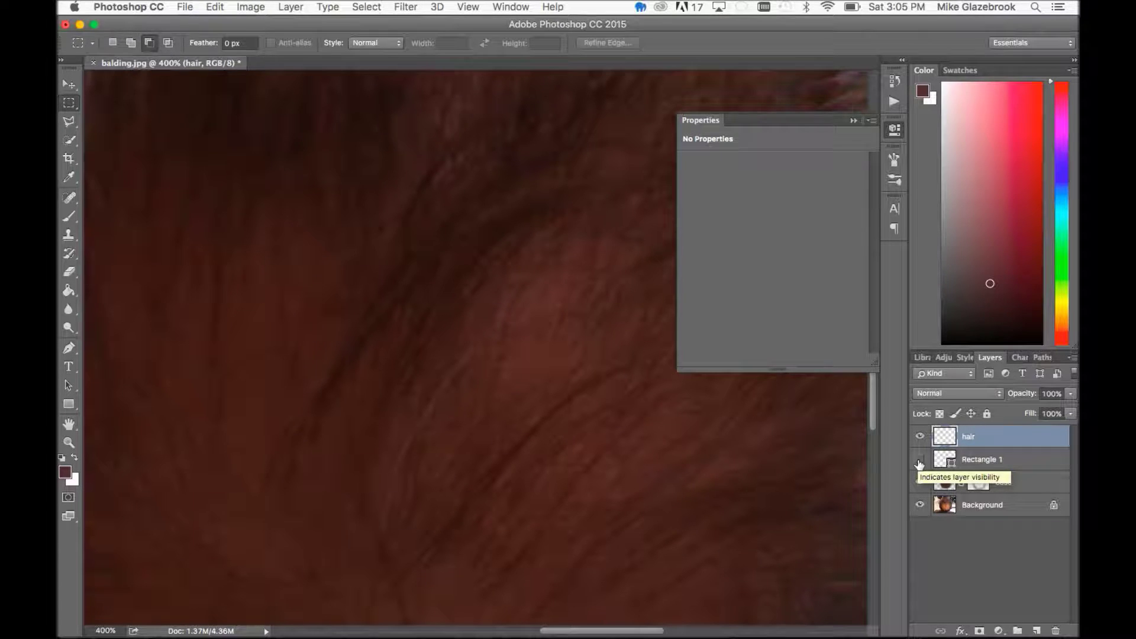
{"action": "left_click", "coordinate": [853, 120]}
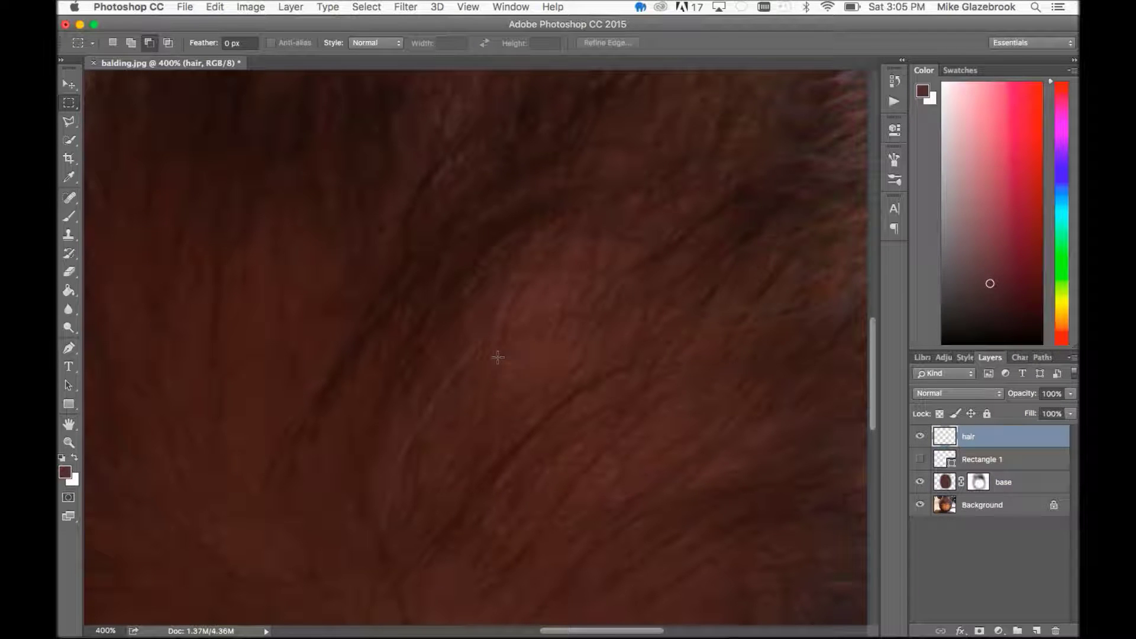
- Try one stroke of the new hair brush across the bald area and undo it
{"action": "key", "text": "super+minus"}
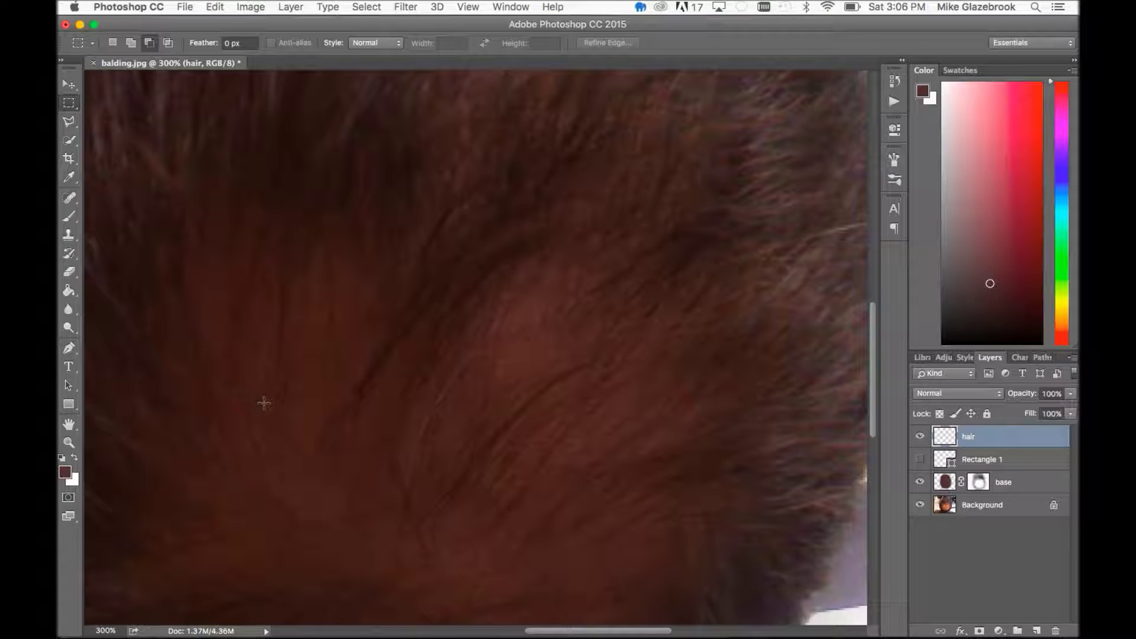
{"action": "key", "text": "b"}
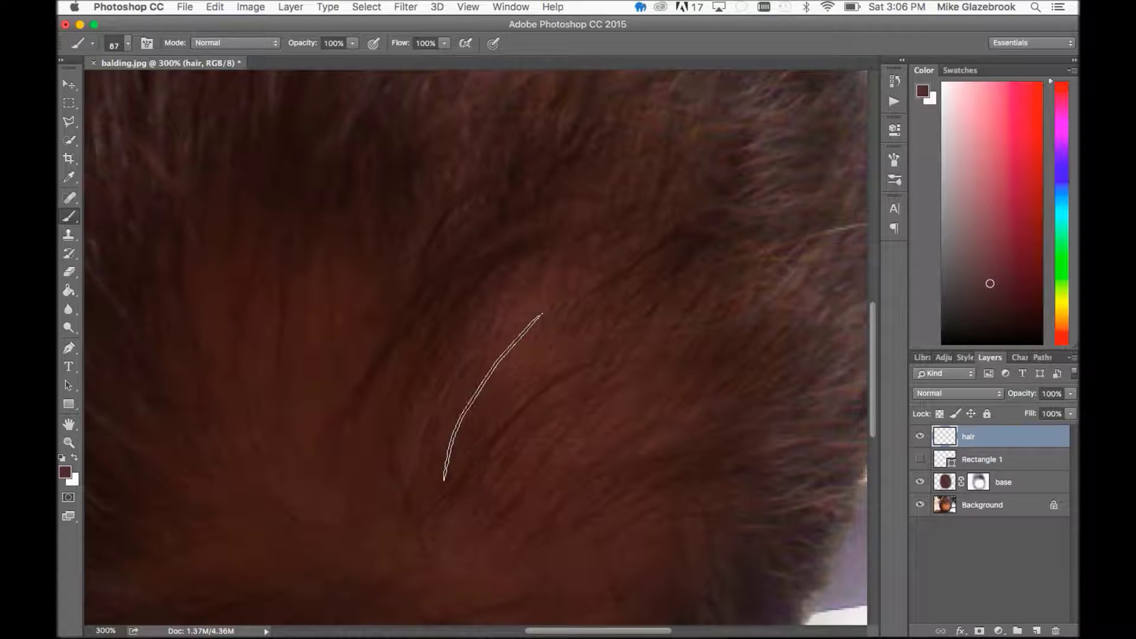
{"action": "mouse_move", "coordinate": [342, 376]}
{"action": "left_mouse_down"}
{"action": "mouse_move", "coordinate": [577, 392]}
{"action": "mouse_move", "coordinate": [586, 445]}
{"action": "mouse_move", "coordinate": [442, 484]}
{"action": "mouse_move", "coordinate": [258, 480]}
{"action": "mouse_move", "coordinate": [277, 401]}
{"action": "mouse_move", "coordinate": [487, 258]}
{"action": "mouse_move", "coordinate": [646, 345]}
{"action": "left_mouse_up"}
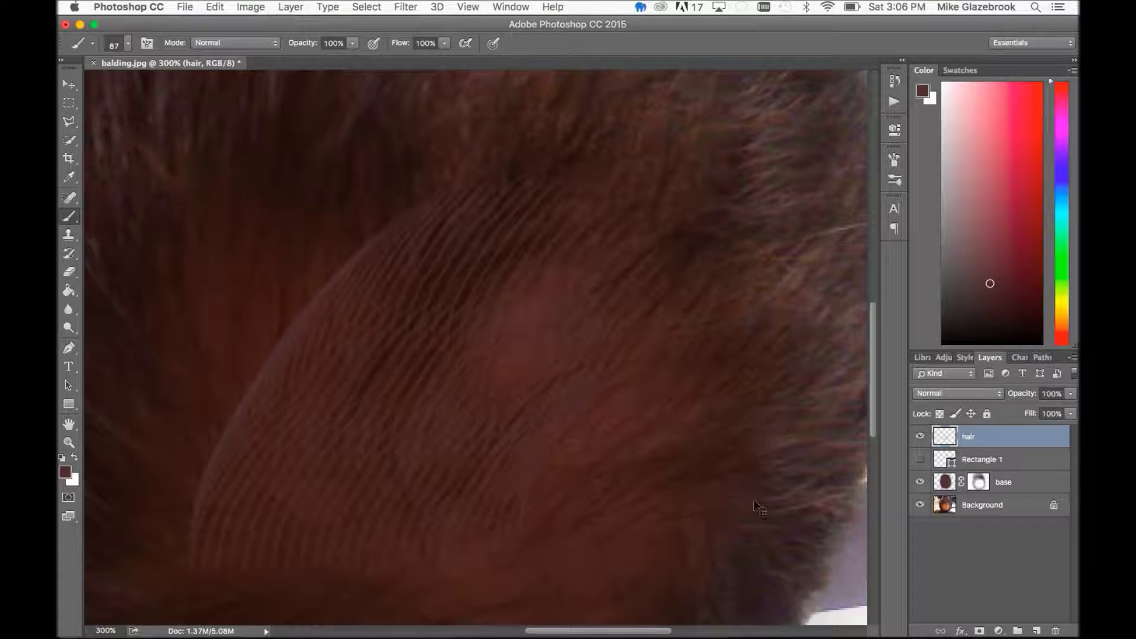
{"action": "key", "text": "super+z"}
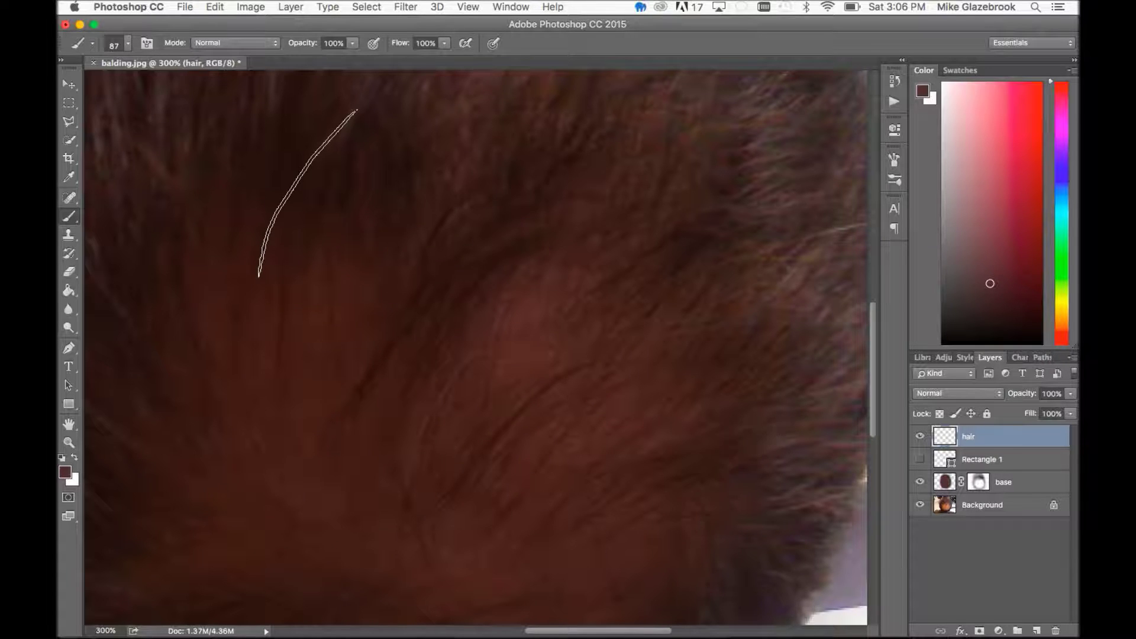
- Enable Shape Dynamics for the hair brush with 100% size jitter and 5% angle jitter, and undo a test stroke made with it
{"action": "left_click", "coordinate": [144, 45]}
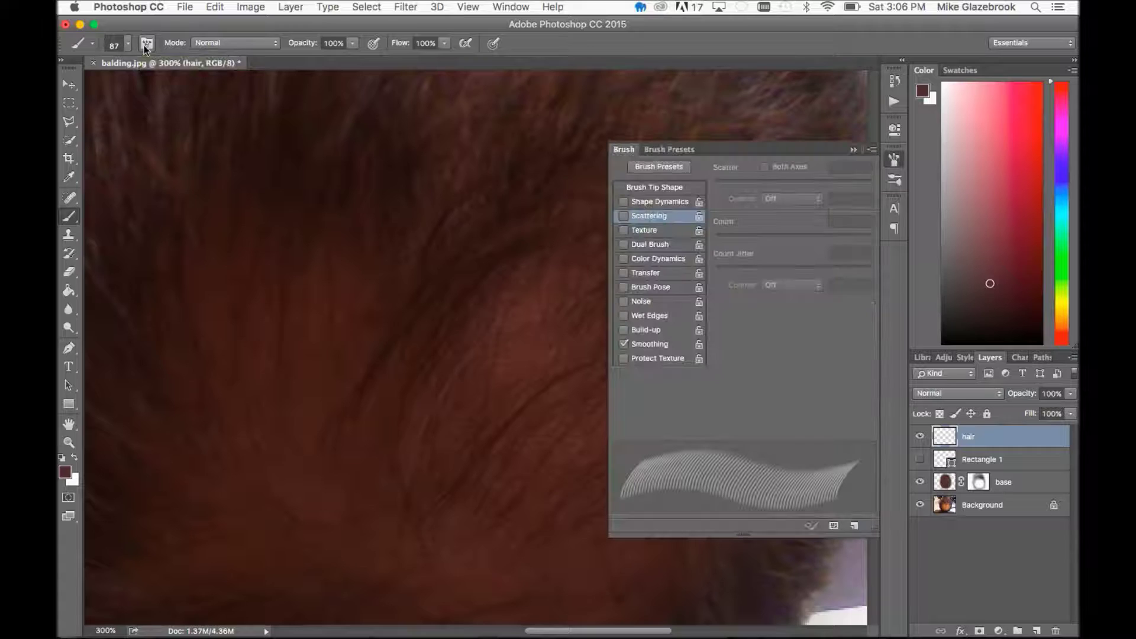
{"action": "left_click", "coordinate": [650, 204]}
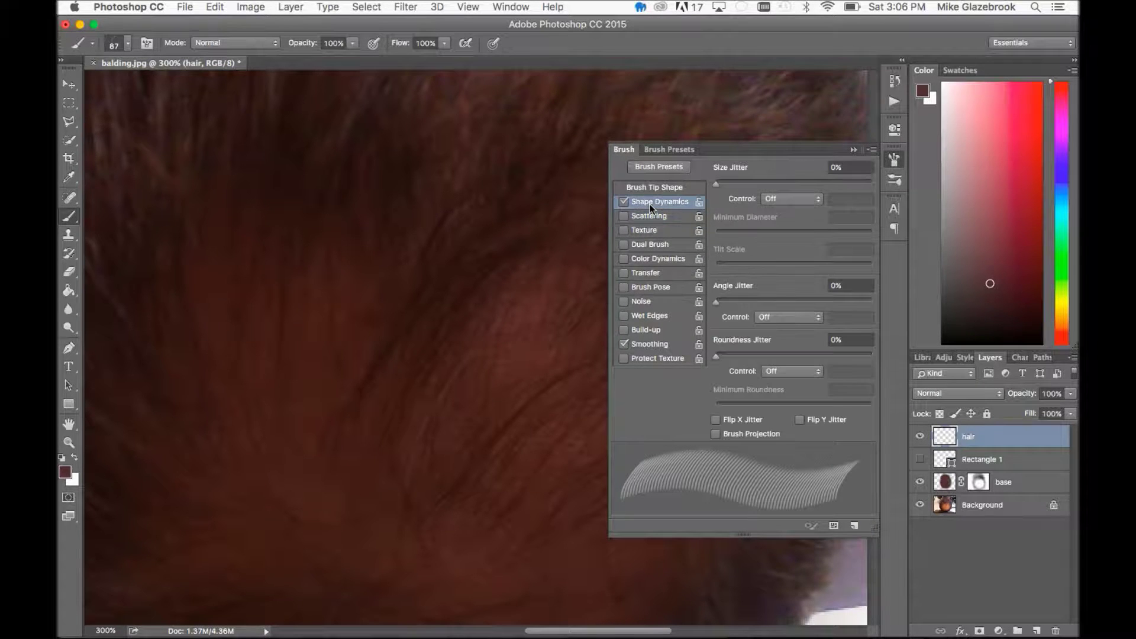
{"action": "left_click", "coordinate": [716, 184]}
{"action": "left_click_drag", "start_coordinate": [715, 183], "coordinate": [881, 190]}
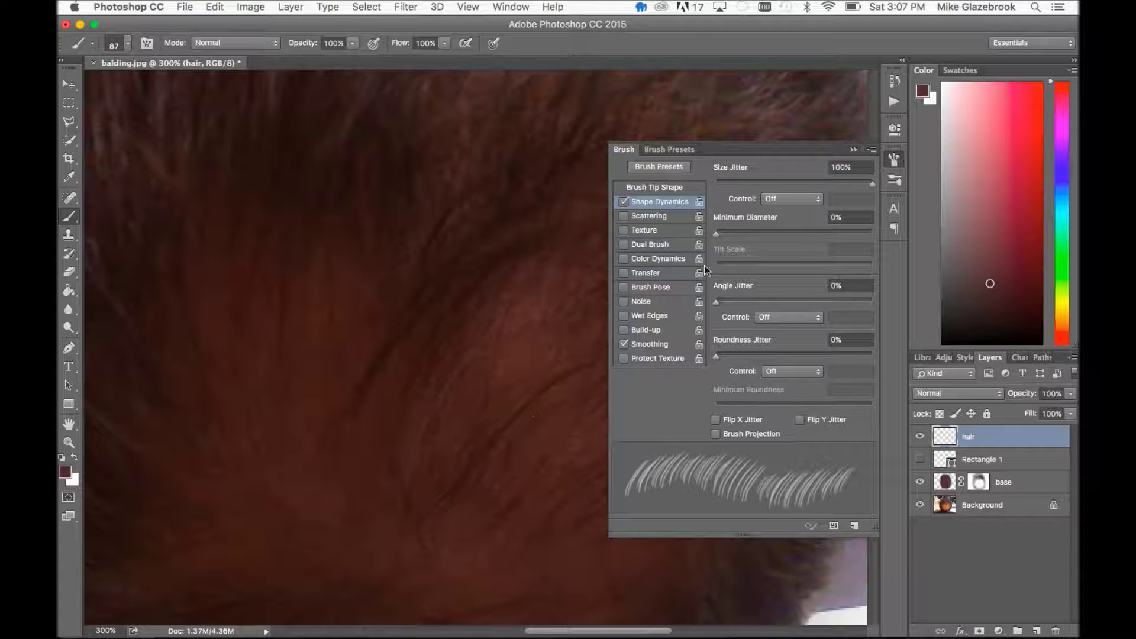
{"action": "mouse_move", "coordinate": [717, 303]}
{"action": "left_mouse_down"}
{"action": "mouse_move", "coordinate": [733, 300]}
{"action": "mouse_move", "coordinate": [720, 299]}
{"action": "left_mouse_up"}
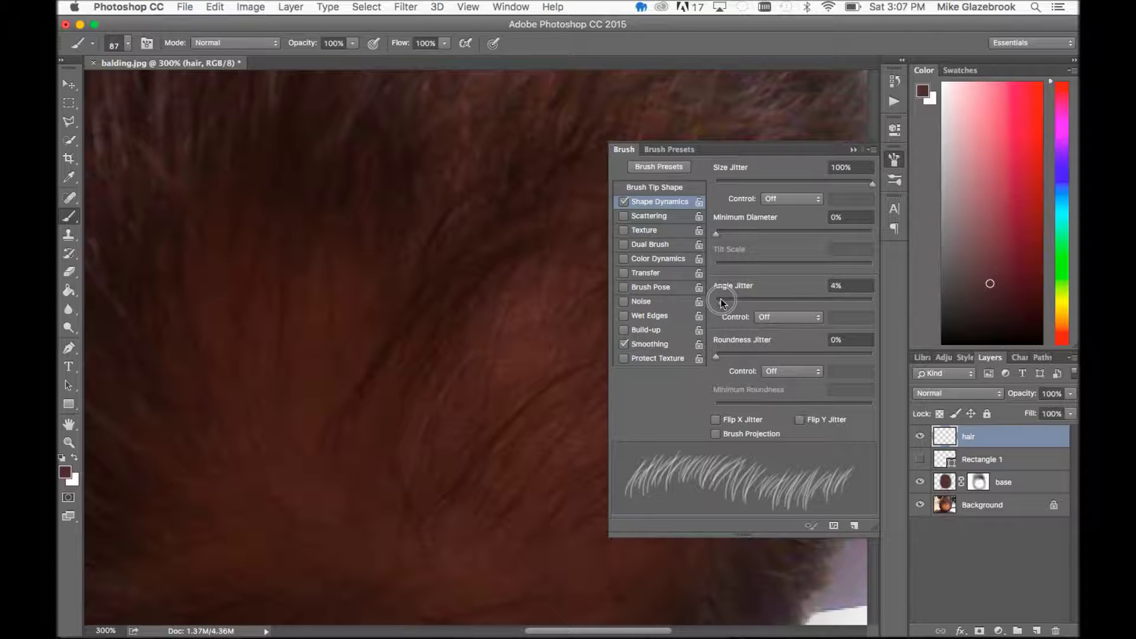
{"action": "left_click_drag", "start_coordinate": [721, 300], "coordinate": [722, 299]}
{"action": "mouse_move", "coordinate": [262, 390]}
{"action": "left_mouse_down"}
{"action": "mouse_move", "coordinate": [436, 399]}
{"action": "mouse_move", "coordinate": [508, 433]}
{"action": "left_mouse_up"}
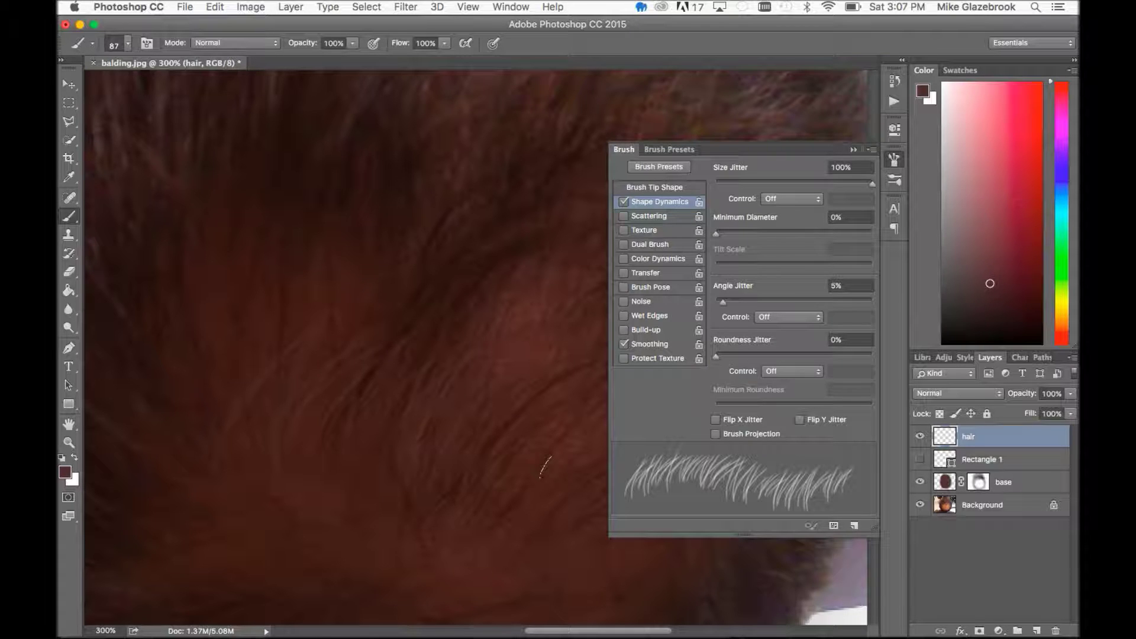
{"action": "key", "text": "super+z"}
- Enable Scattering for the hair brush with scatter at 100% and a count of 2
{"action": "left_click", "coordinate": [653, 219]}
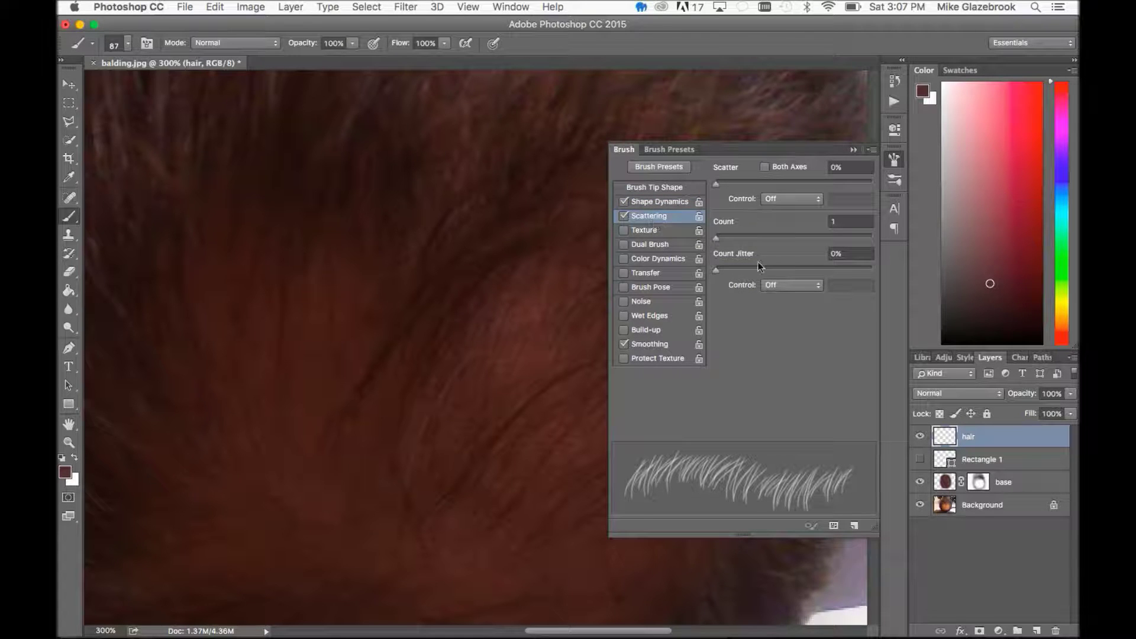
{"action": "left_click_drag", "start_coordinate": [715, 183], "coordinate": [731, 186]}
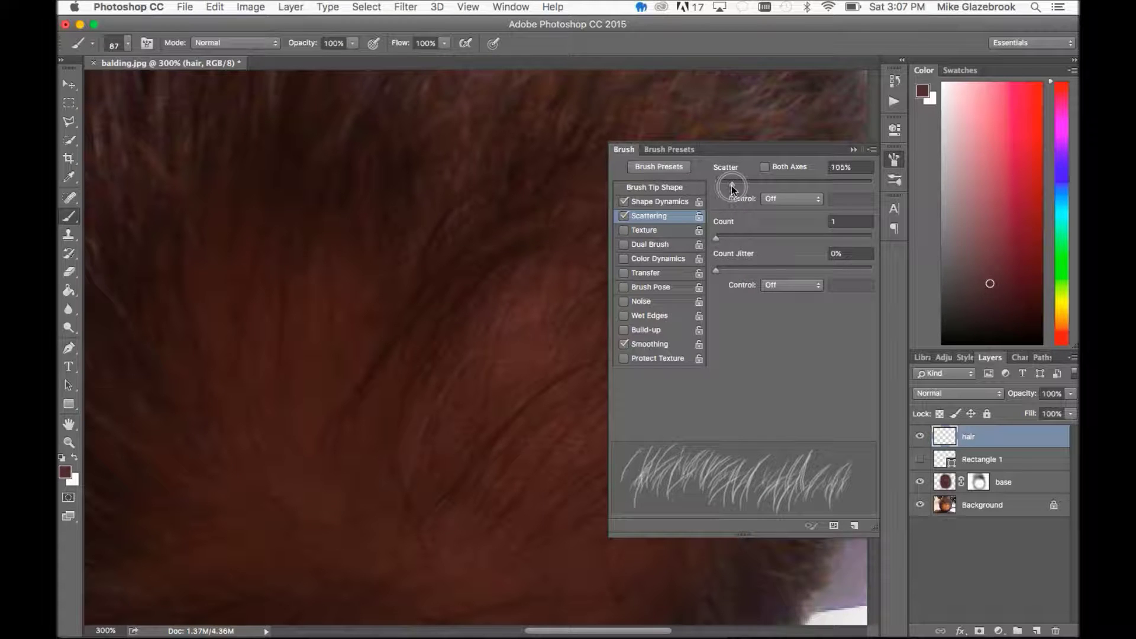
{"action": "left_click_drag", "start_coordinate": [732, 186], "coordinate": [732, 186]}
{"action": "left_click_drag", "start_coordinate": [716, 236], "coordinate": [724, 239]}
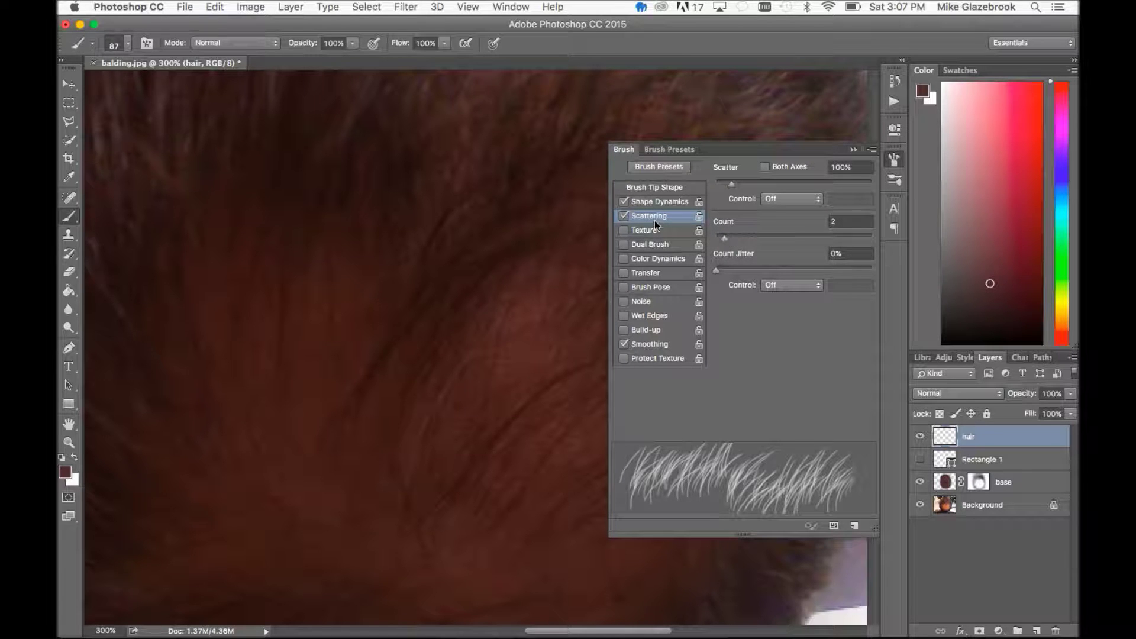
{"action": "left_click", "coordinate": [853, 149]}
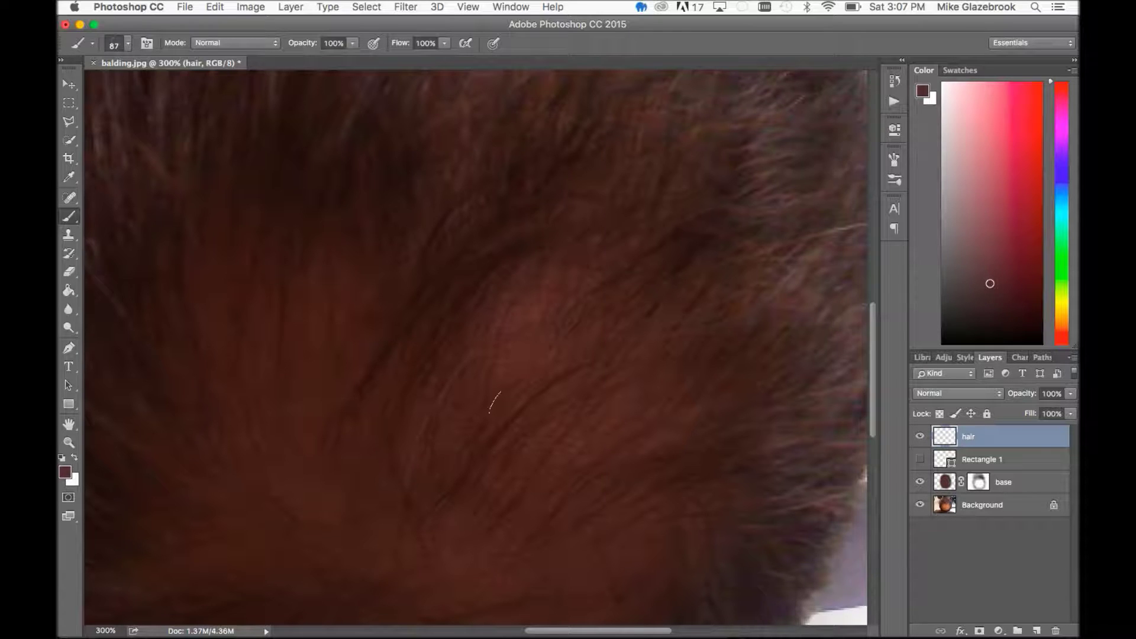
- Paint hair strands over the bald area, sampling a darker reddish brown from the hair just above it for further strands
{"action": "left_click", "coordinate": [347, 391]}
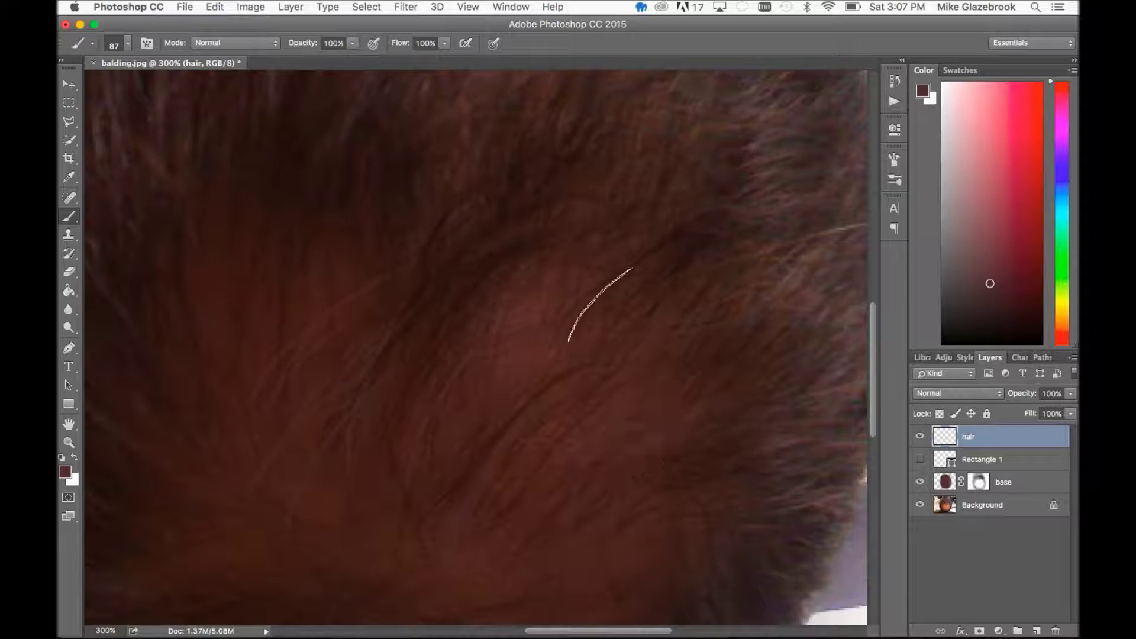
{"action": "key", "text": "i"}
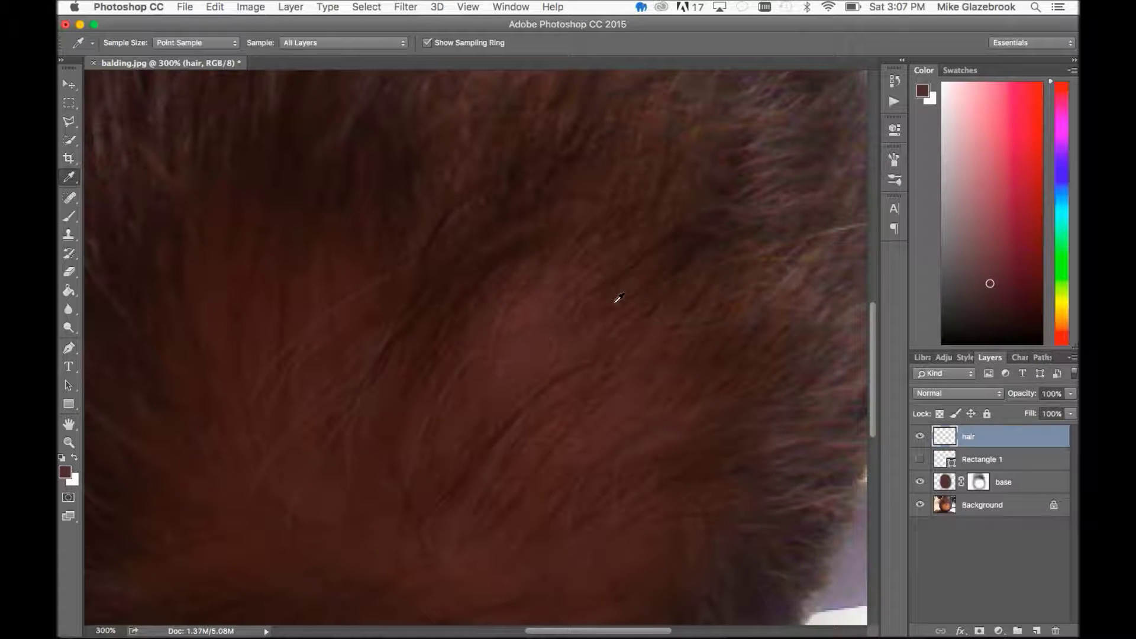
{"action": "left_click", "coordinate": [497, 230]}
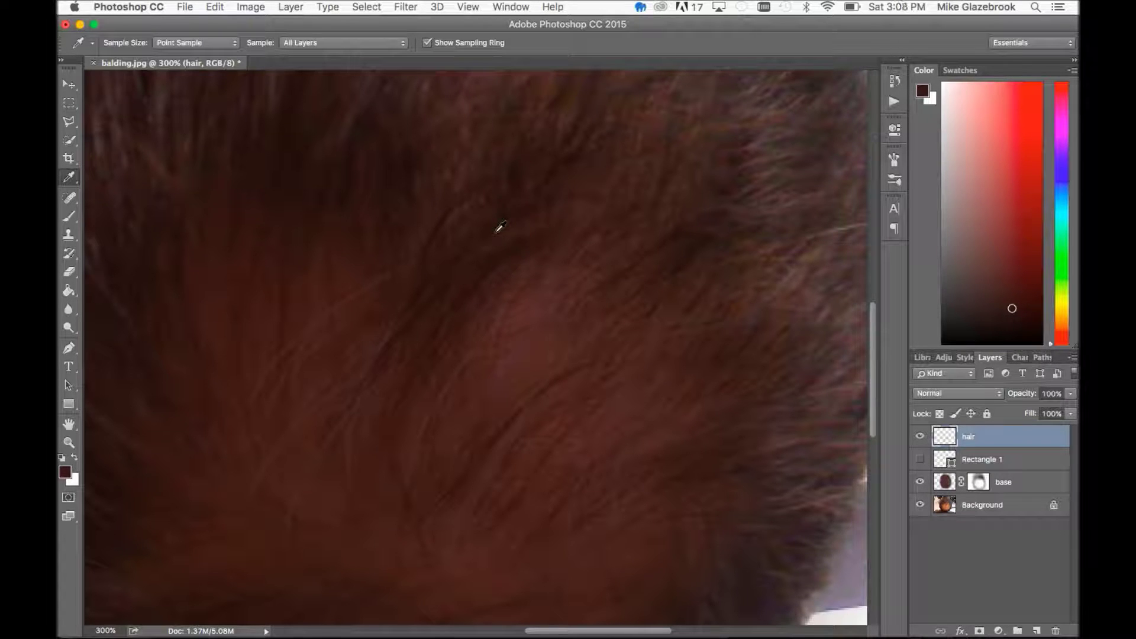
{"action": "key", "text": "b"}
{"action": "key", "text": "bracketleft"}
{"action": "key", "text": "bracketleft"}
{"action": "key", "text": "bracketleft"}
{"action": "key", "text": "bracketleft"}
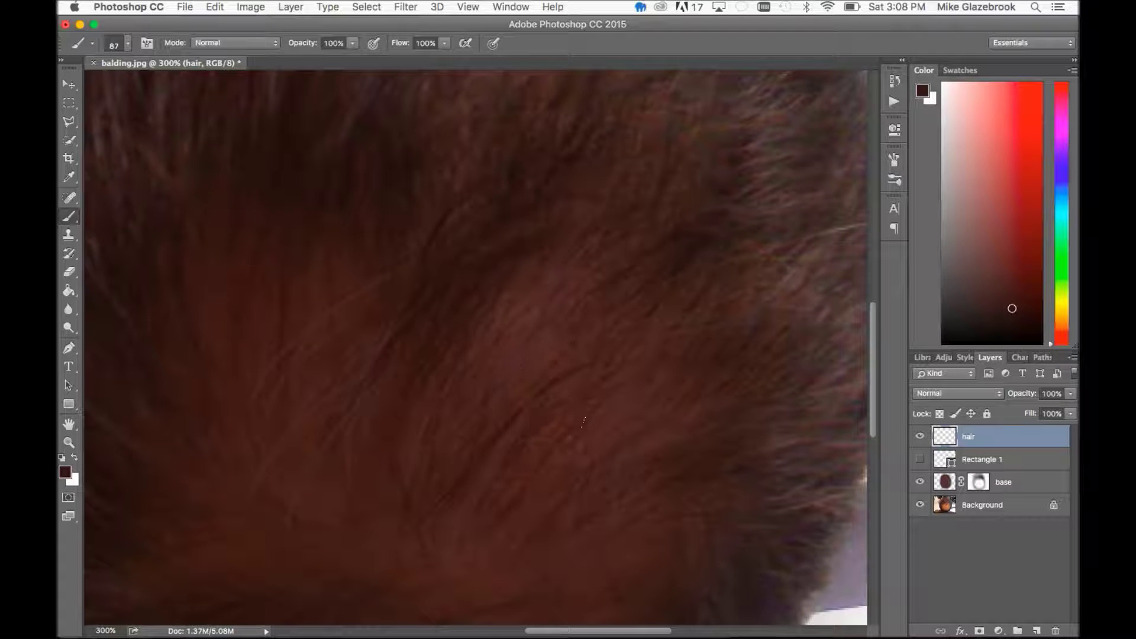
{"action": "left_click", "coordinate": [313, 387]}
{"action": "left_click", "coordinate": [540, 332]}
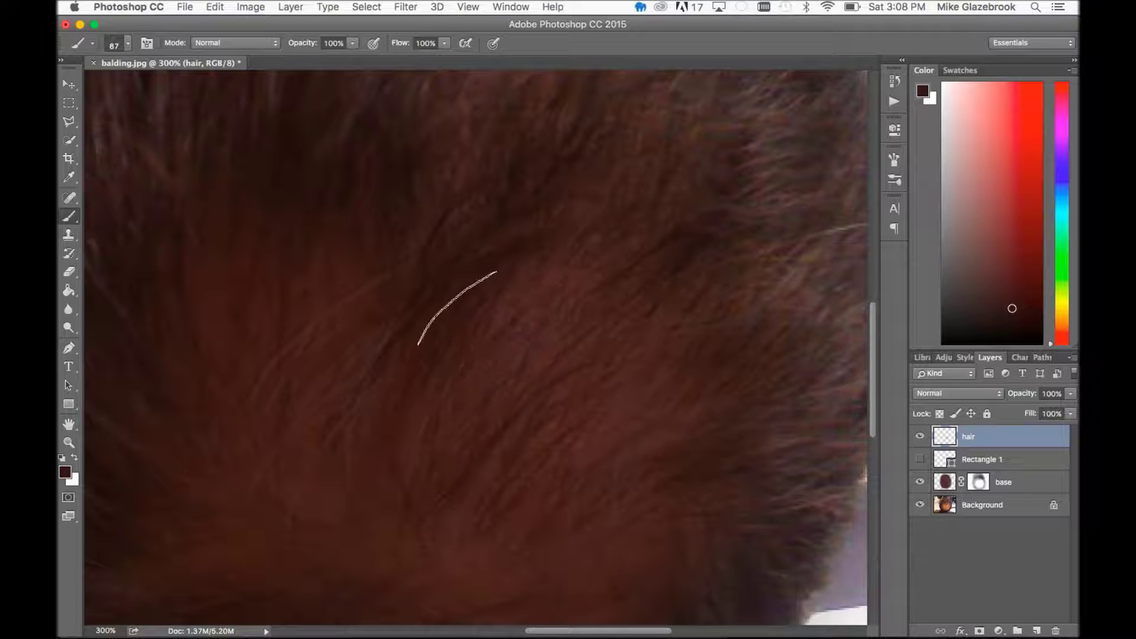
- Sample a brown from the hair on the right side of the head and paint more strands across the bald area
{"action": "key", "text": "i"}
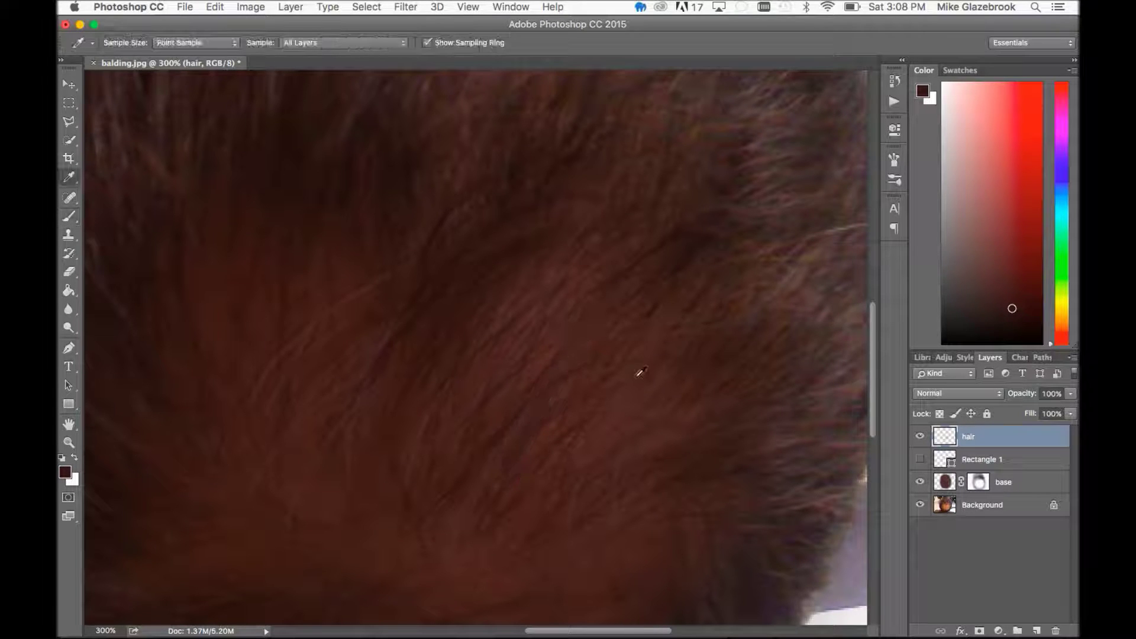
{"action": "left_click", "coordinate": [763, 333]}
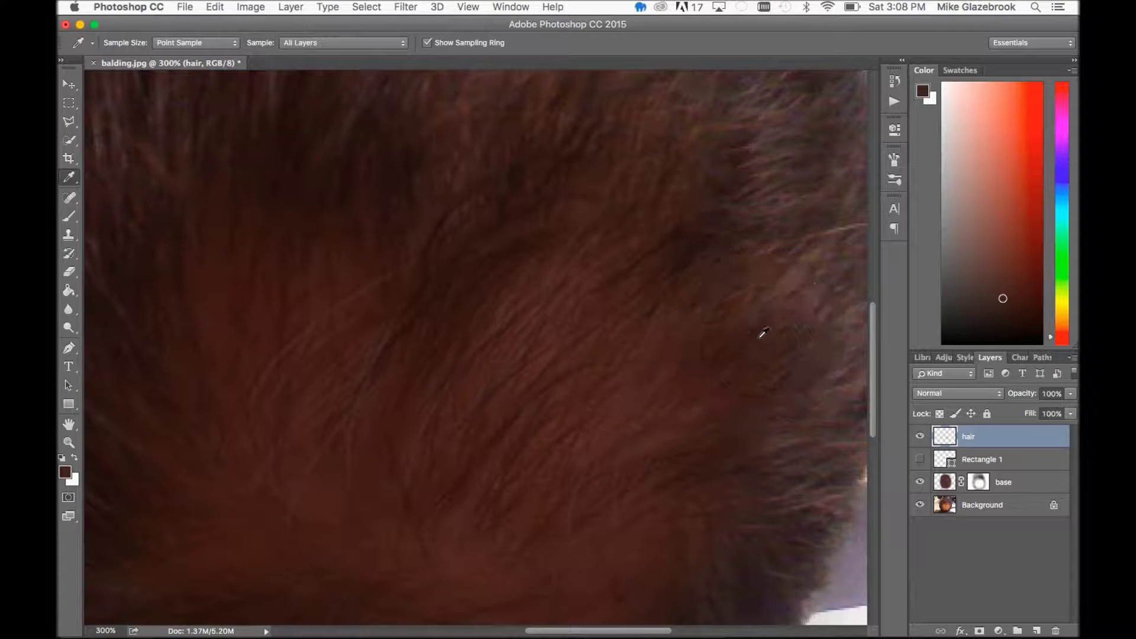
{"action": "key", "text": "b"}
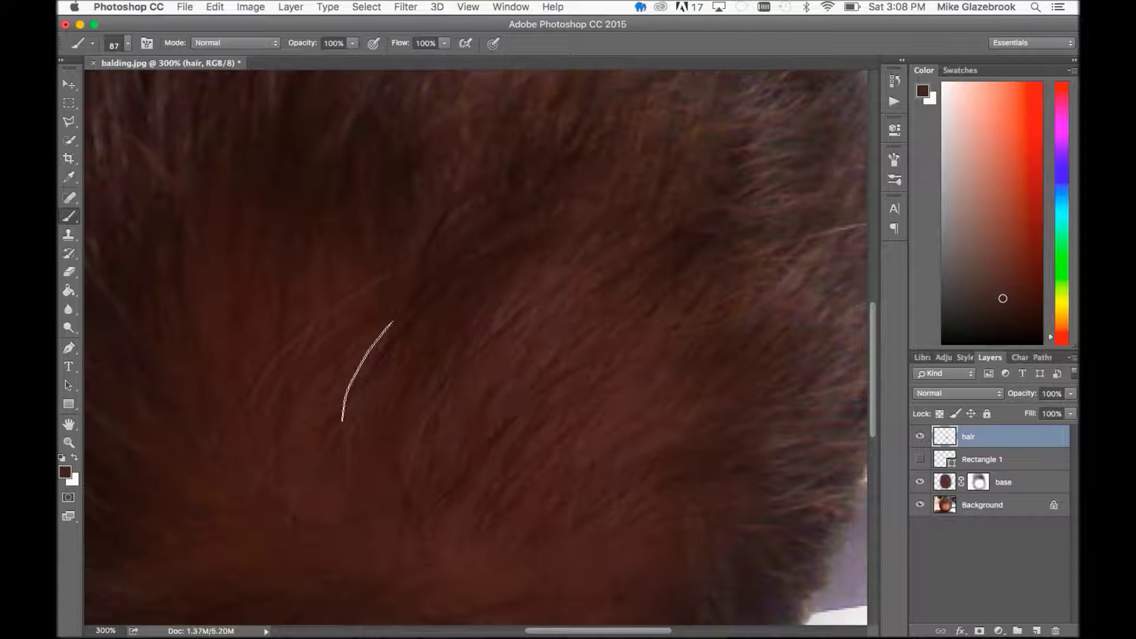
{"action": "left_click", "coordinate": [321, 353]}
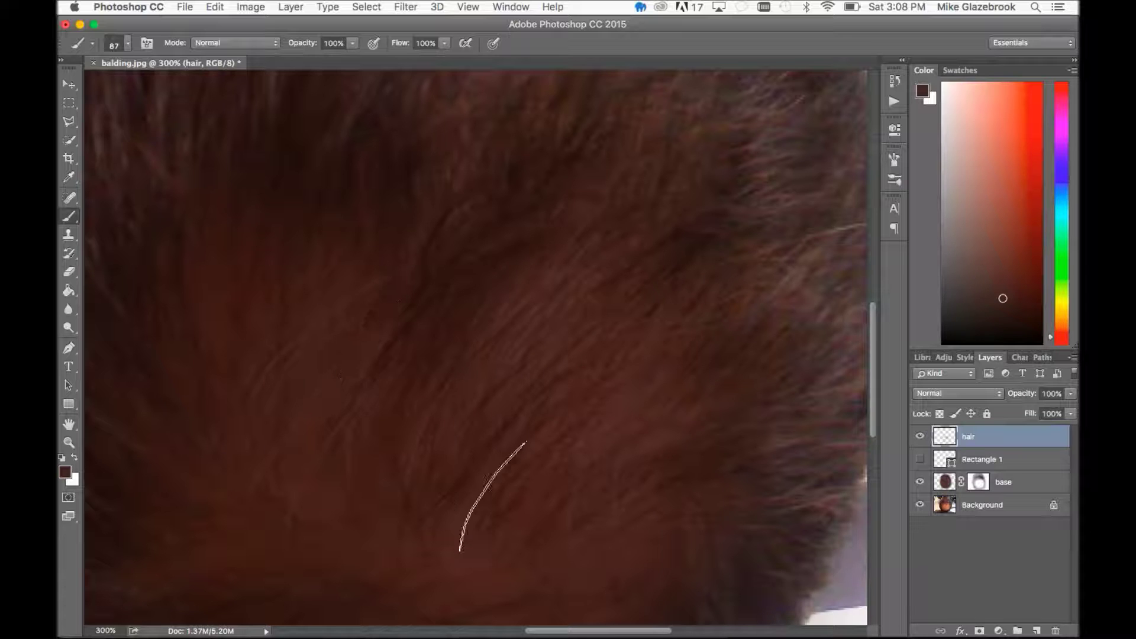
{"action": "left_click", "coordinate": [597, 495]}
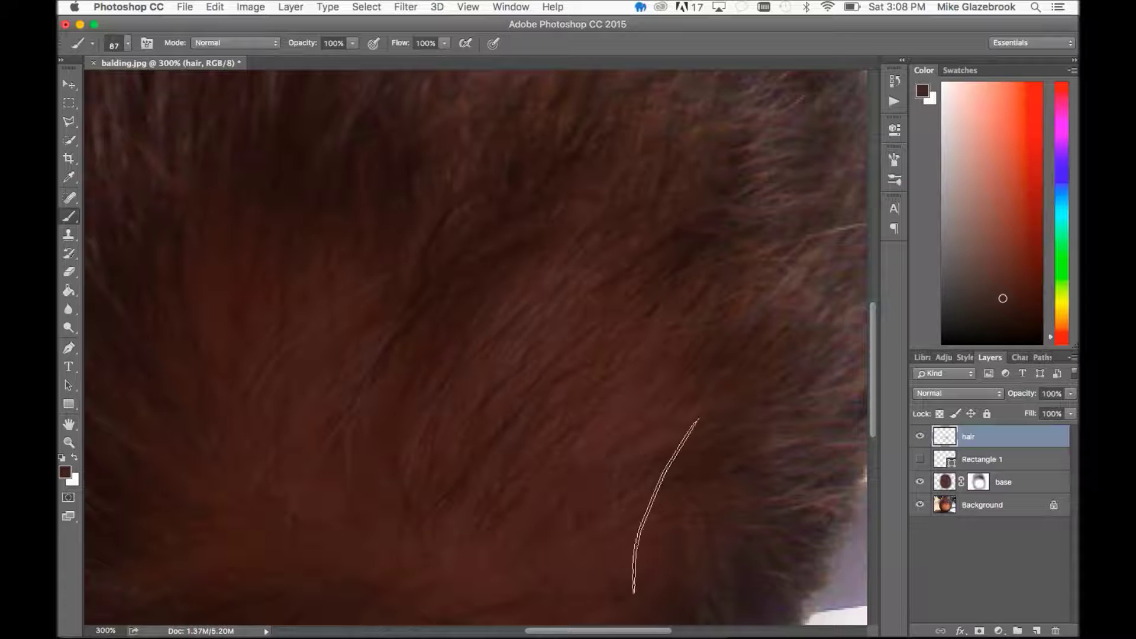
- Sample a very dark brown from the hair above the bald area and paint dark strands across the area
{"action": "key", "text": "i"}
{"action": "left_click", "coordinate": [272, 175]}
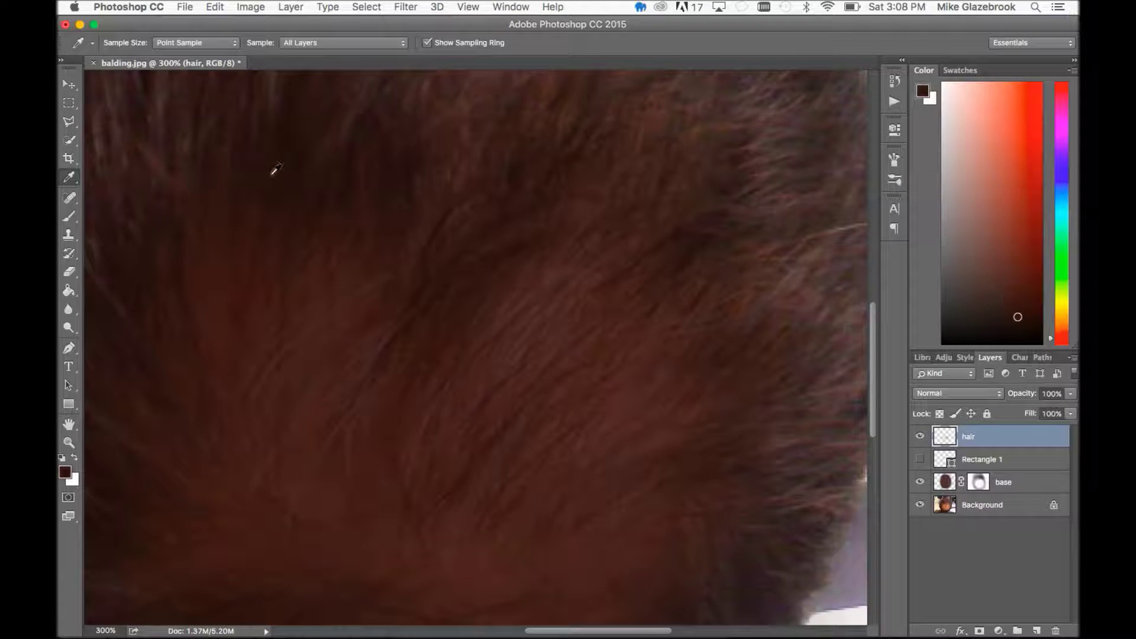
{"action": "key", "text": "b"}
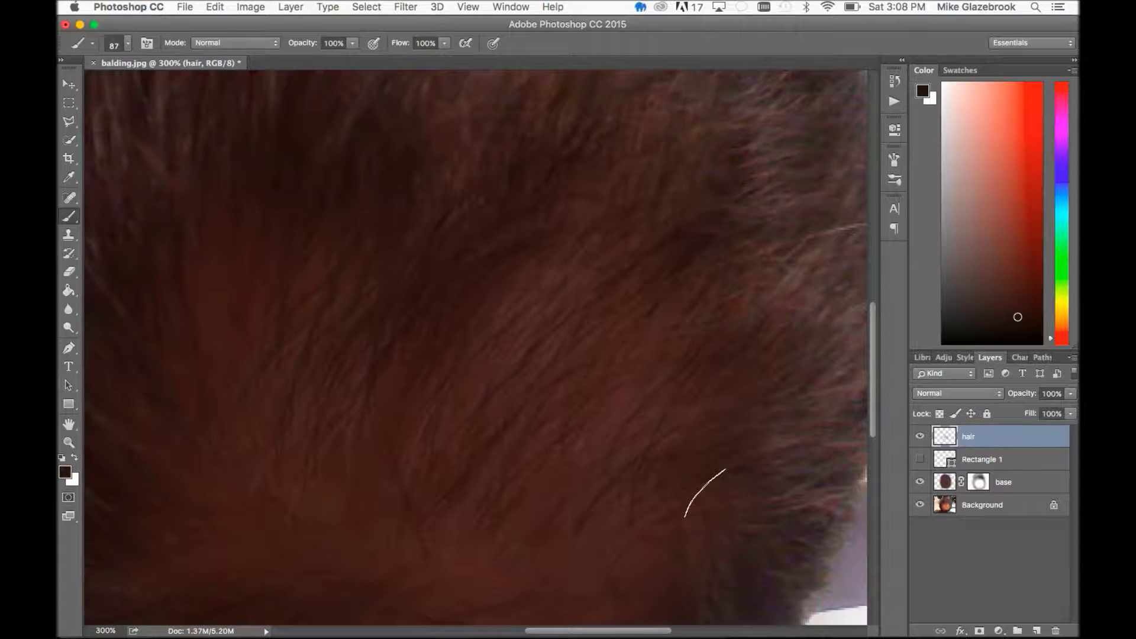
{"action": "key", "text": "super+minus"}
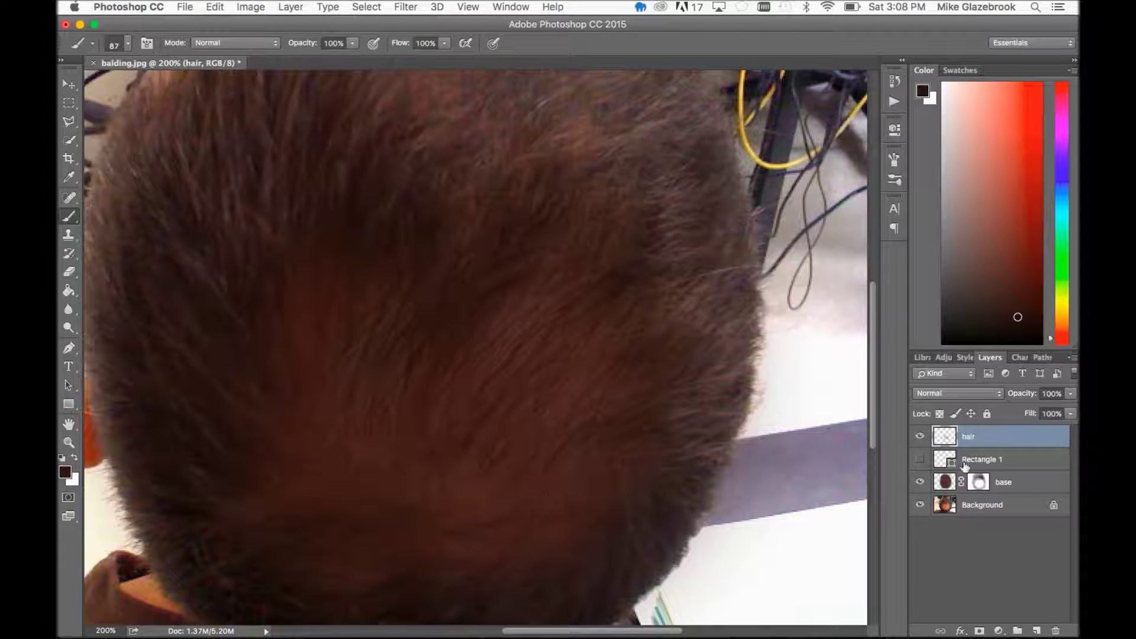
- Add a layer mask to the hair layer and enlarge the soft eraser to 100 px for work on the mask
{"action": "left_click", "coordinate": [979, 631]}
{"action": "key", "text": "e"}
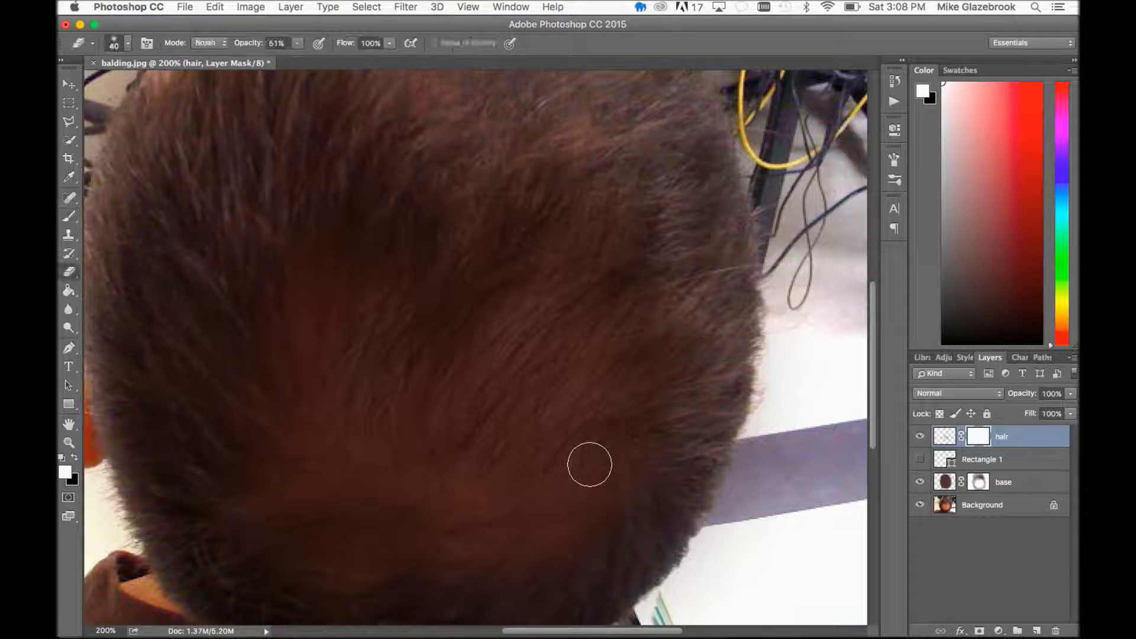
{"action": "key", "text": "bracketright"}
{"action": "key", "text": "bracketright"}
{"action": "key", "text": "bracketright"}
{"action": "key", "text": "bracketright"}
{"action": "key", "text": "bracketright"}
{"action": "key", "text": "bracketright"}
{"action": "key", "text": "bracketright"}
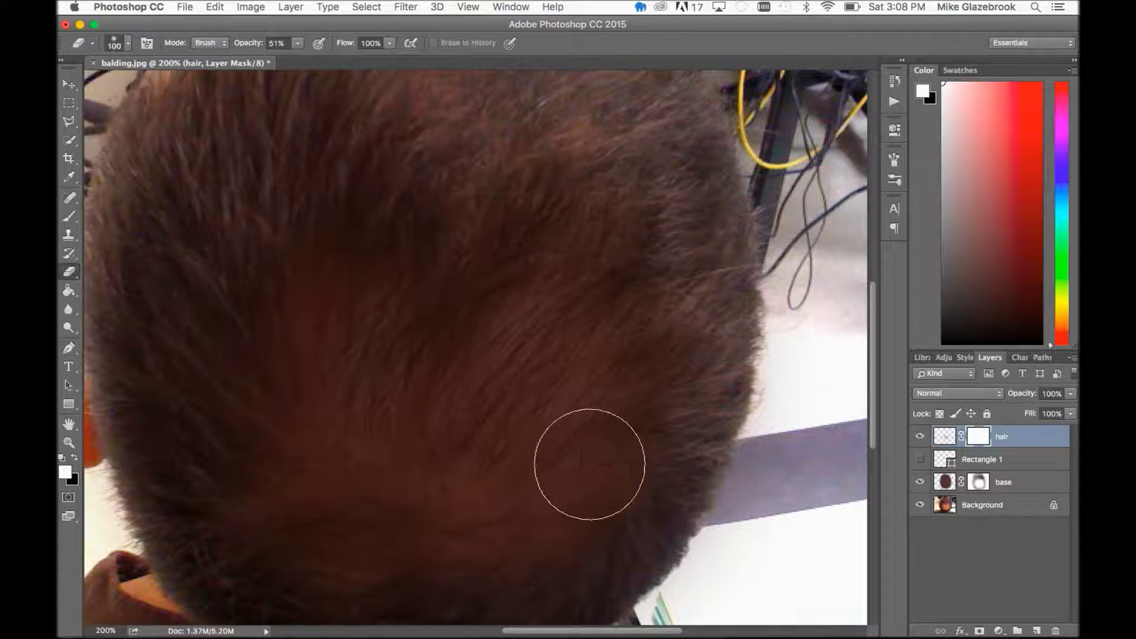
- Fade the lower and side edges of the painted hair on its mask using a 125 px soft eraser at 51% opacity
{"action": "left_click", "coordinate": [546, 518]}
{"action": "left_click", "coordinate": [476, 512]}
{"action": "left_click", "coordinate": [462, 507]}
{"action": "left_click", "coordinate": [469, 482]}
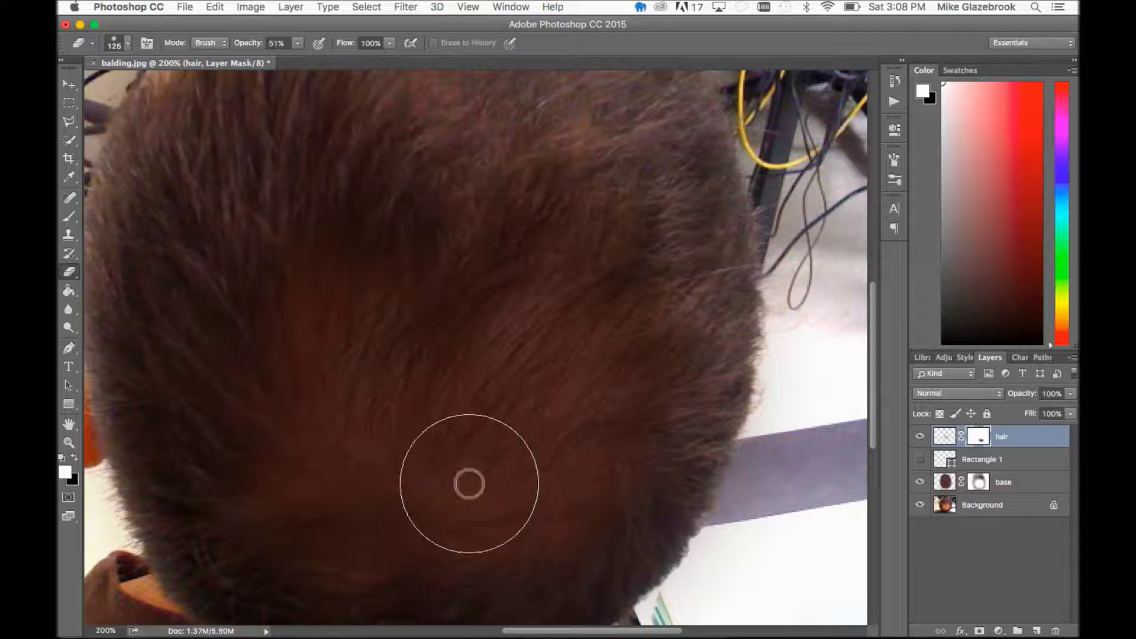
{"action": "left_click", "coordinate": [345, 456]}
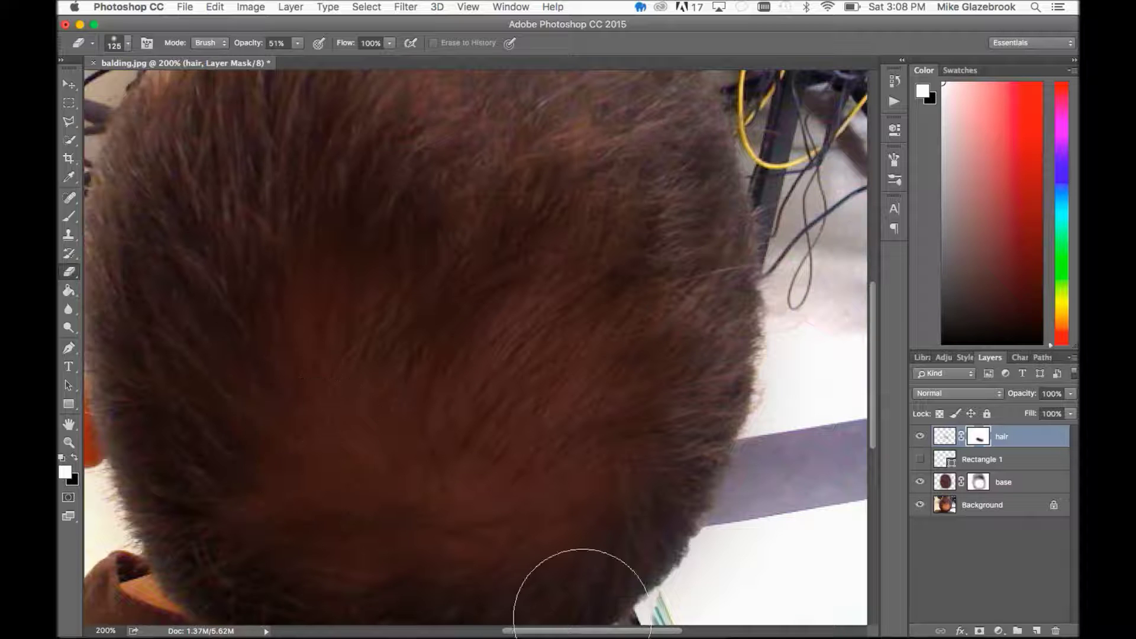
{"action": "left_click", "coordinate": [310, 370]}
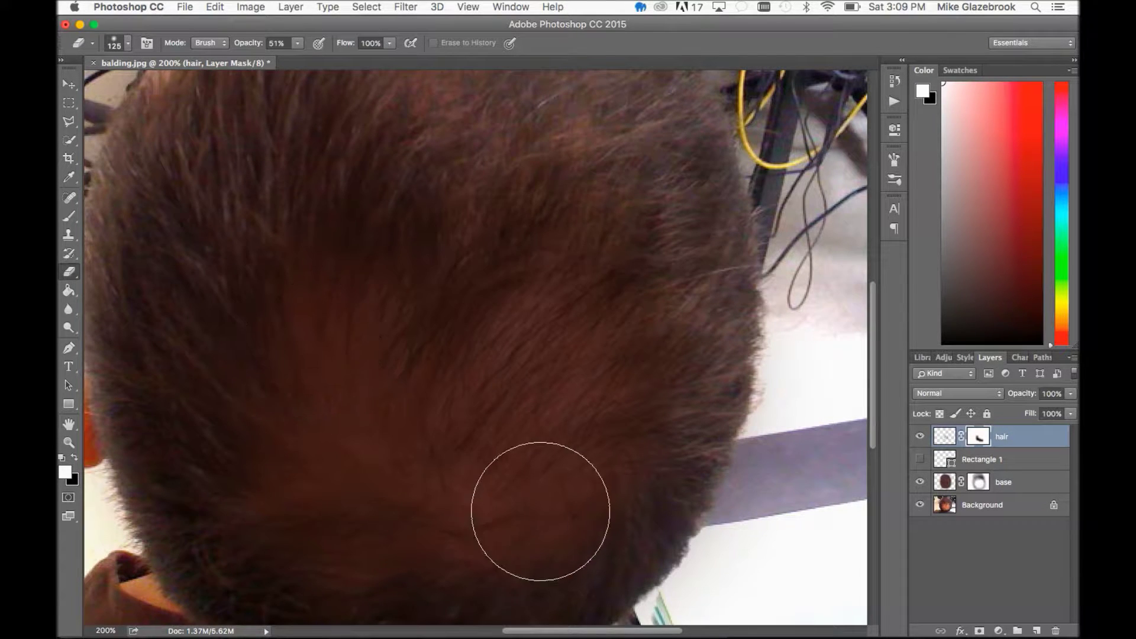
{"action": "left_click", "coordinate": [649, 441]}
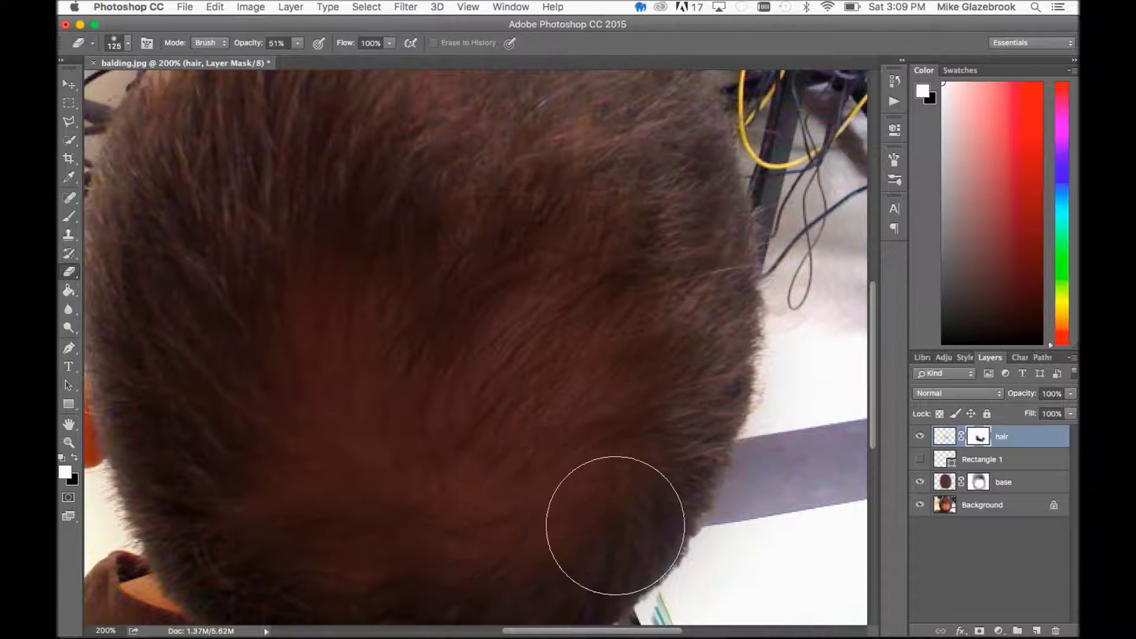
- Duplicate the hair layer after comparing the head with and without it, and offset the copy slightly up and to the right
{"action": "scroll", "coordinate": [615, 524], "scroll_direction": "down", "scroll_amount": 5}
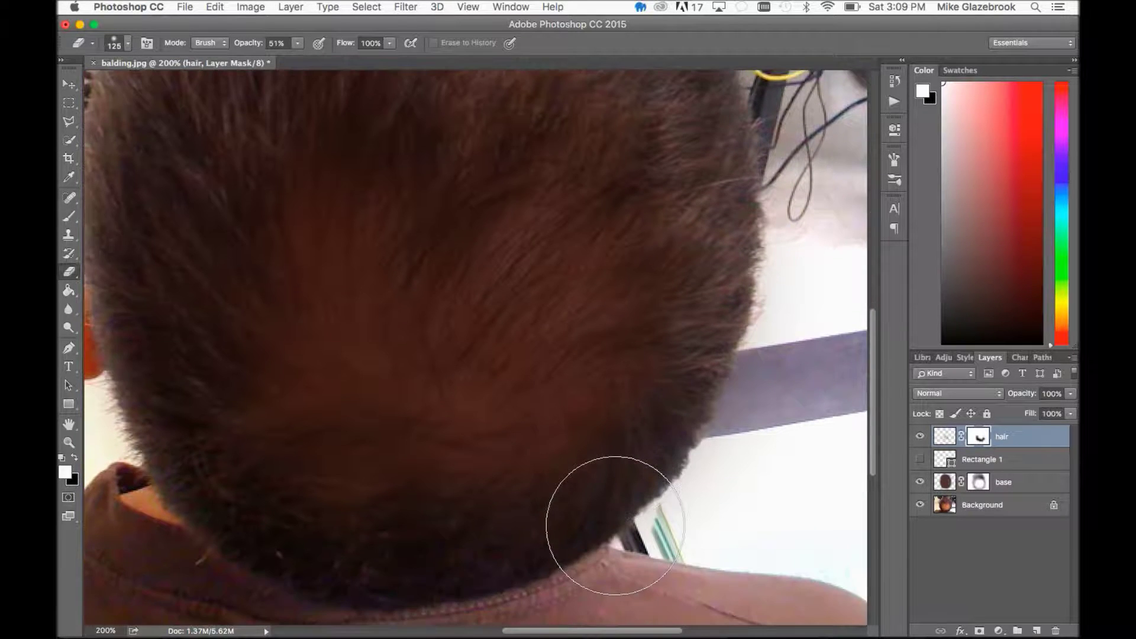
{"action": "left_click", "coordinate": [1031, 442]}
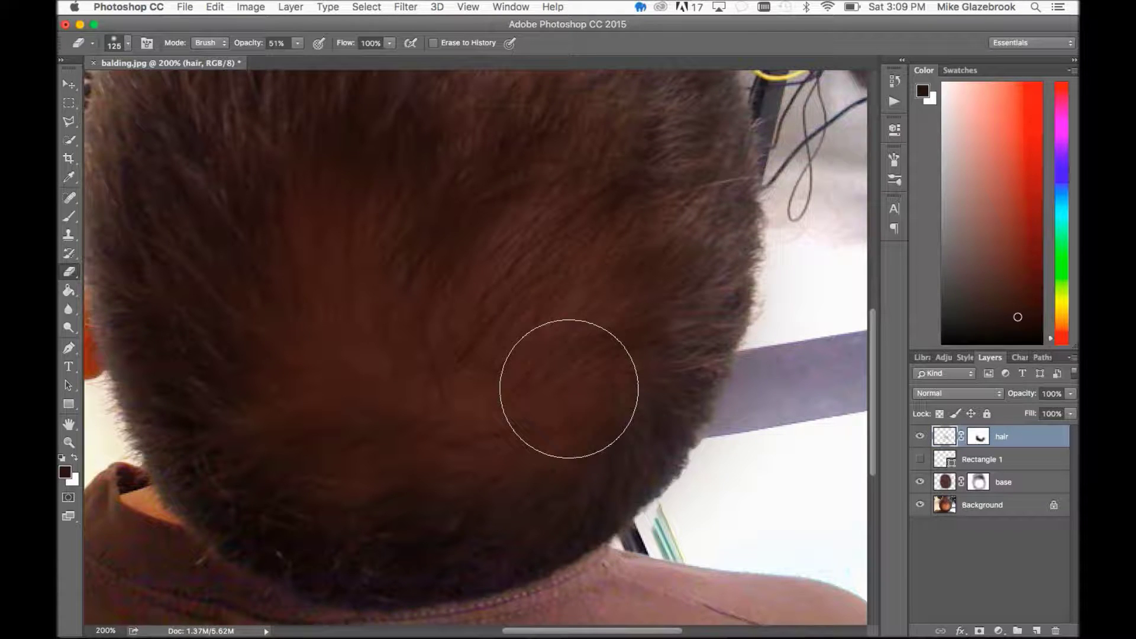
{"action": "key", "text": "v"}
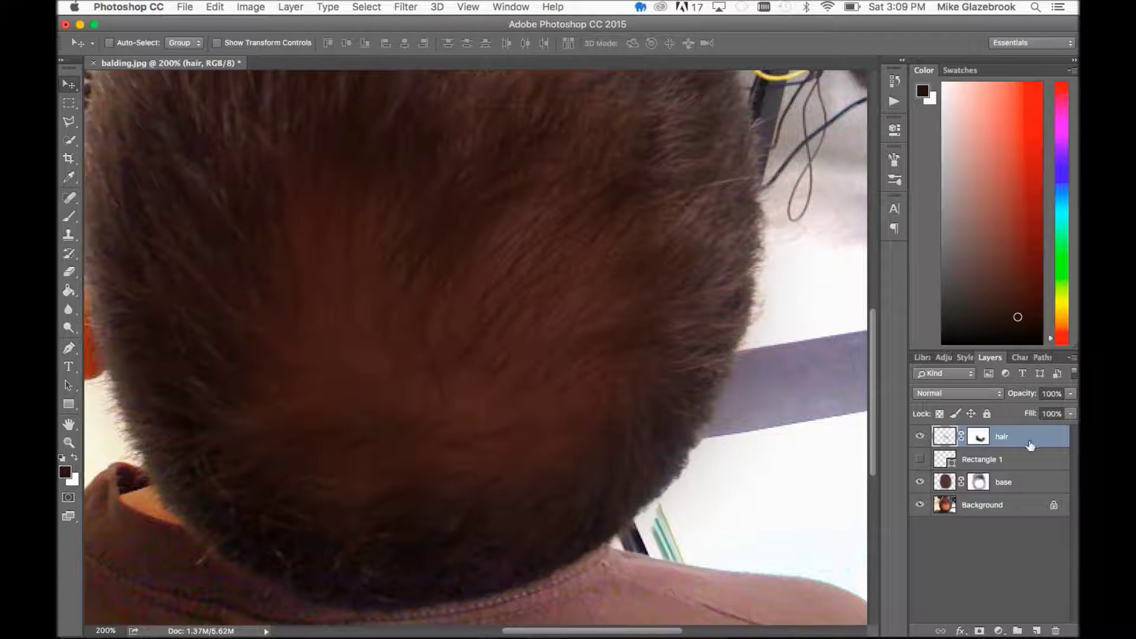
{"action": "left_click", "coordinate": [920, 437]}
{"action": "left_click", "coordinate": [919, 437]}
{"action": "left_click", "coordinate": [919, 436]}
{"action": "left_click", "coordinate": [920, 436]}
{"action": "key", "text": "super+j"}
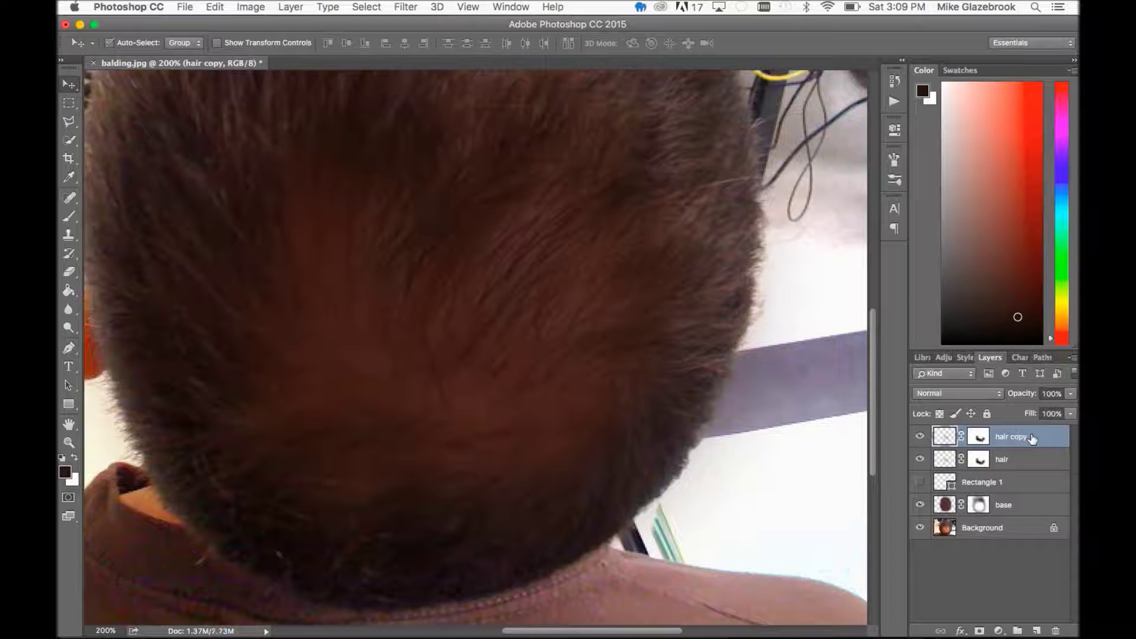
{"action": "left_click_drag", "start_coordinate": [513, 280], "coordinate": [531, 264]}
- Rotate the duplicated hair slightly counterclockwise with Free Transform, finishing with a rotation of about -1.48 degrees
{"action": "key", "text": "super+t"}
{"action": "left_click_drag", "start_coordinate": [720, 474], "coordinate": [731, 467]}
{"action": "key", "text": "Return"}
{"action": "key", "text": "super+t"}
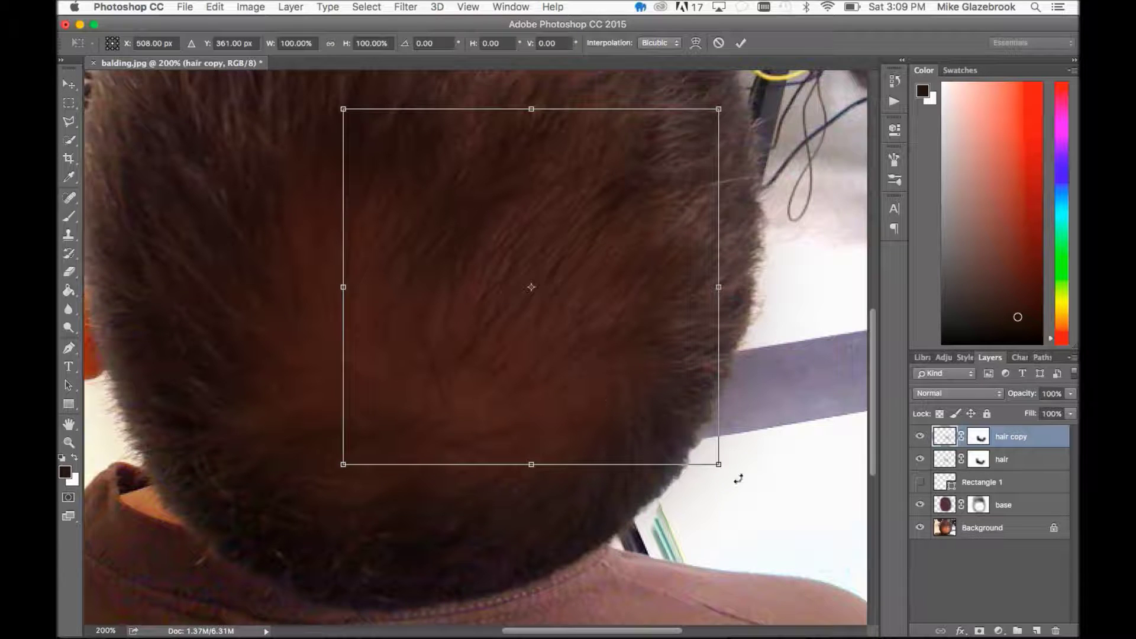
{"action": "mouse_move", "coordinate": [726, 474]}
{"action": "left_mouse_down"}
{"action": "mouse_move", "coordinate": [717, 480]}
{"action": "mouse_move", "coordinate": [732, 473]}
{"action": "left_mouse_up"}
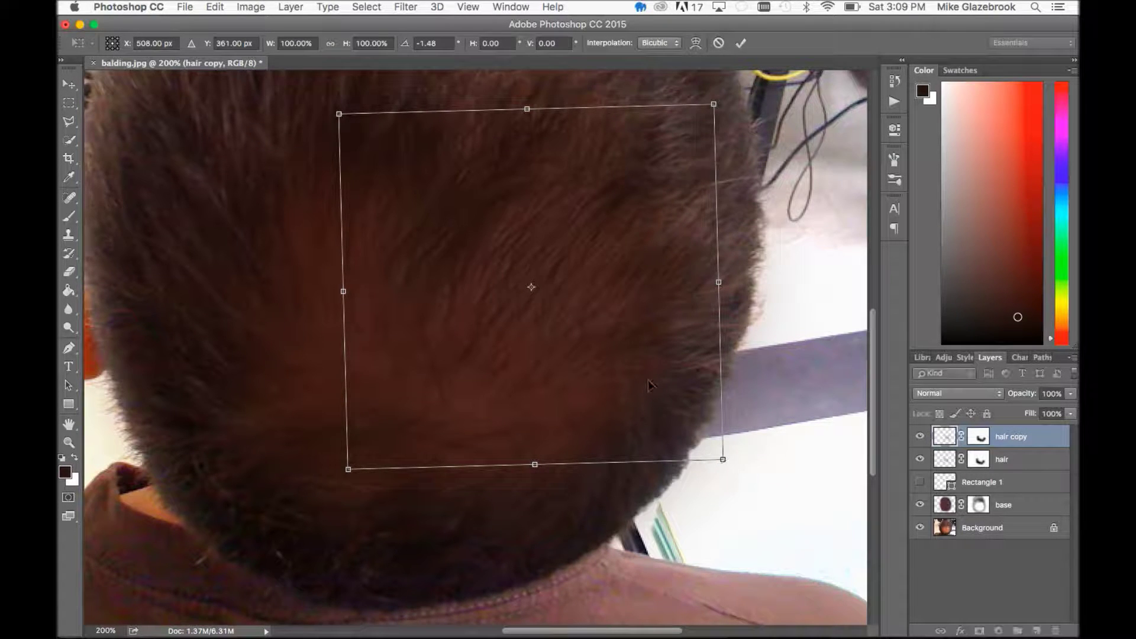
{"action": "key", "text": "Return"}
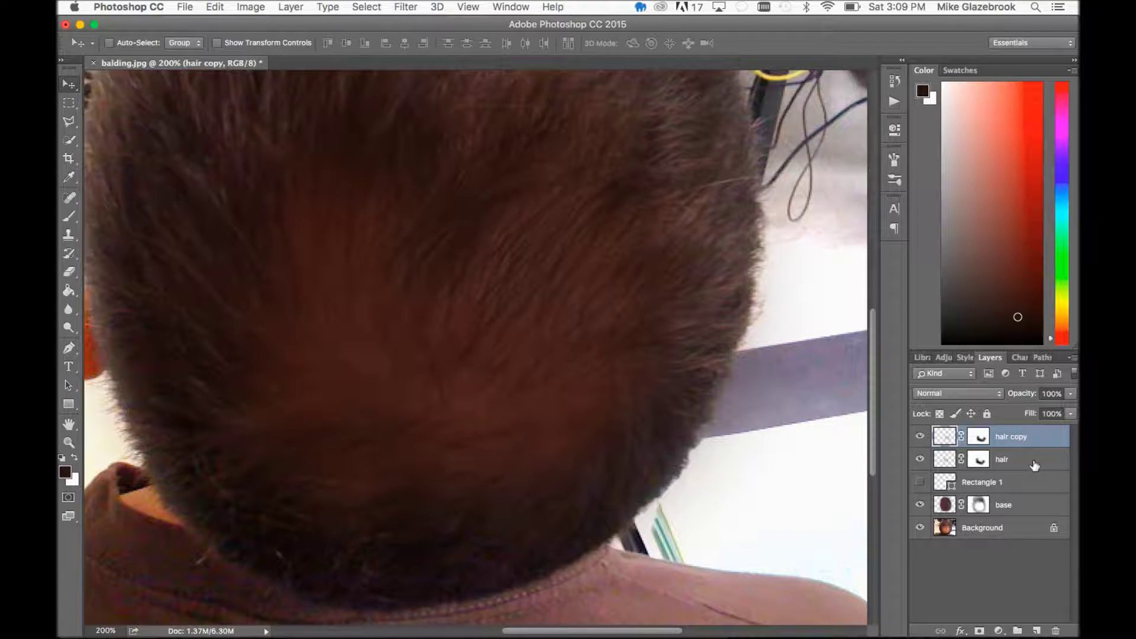
- Duplicate the hair copy, shift the new copy slightly down and to the right, and rotate it about -4.92 degrees
{"action": "key", "text": "super+j"}
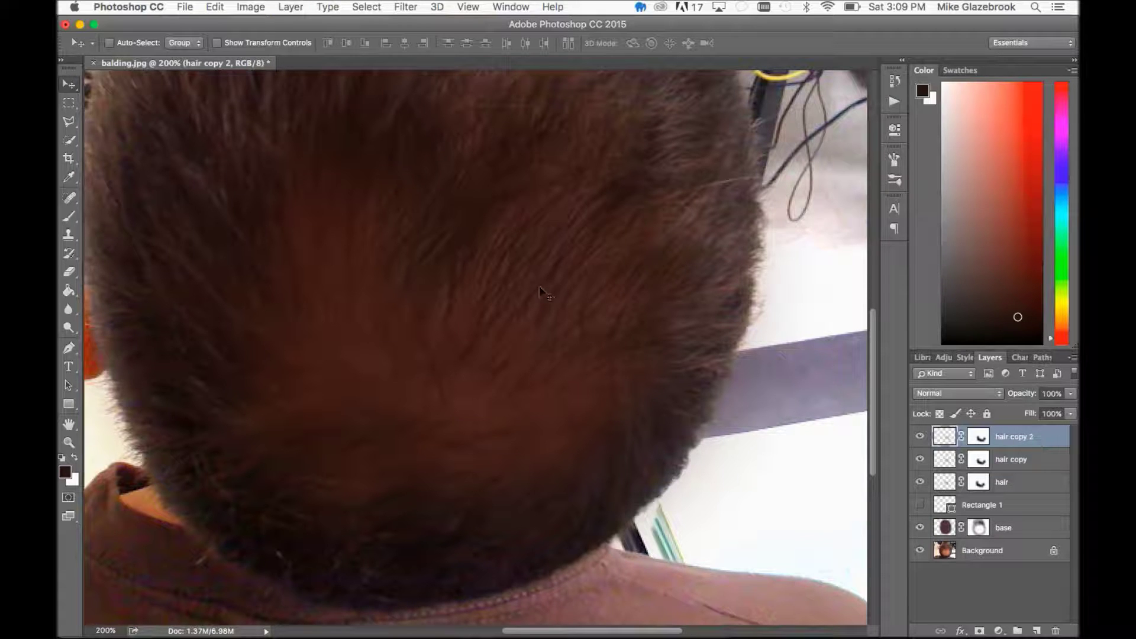
{"action": "left_click_drag", "start_coordinate": [539, 285], "coordinate": [550, 312]}
{"action": "key", "text": "super+t"}
{"action": "left_click_drag", "start_coordinate": [355, 500], "coordinate": [374, 503]}
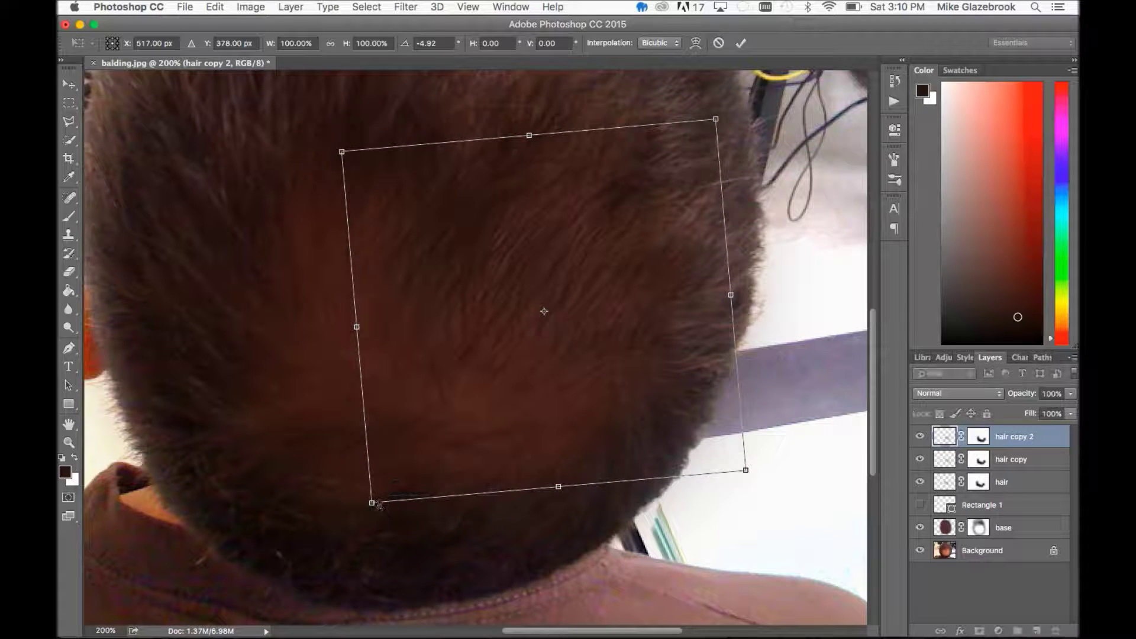
{"action": "double_click", "coordinate": [500, 368]}
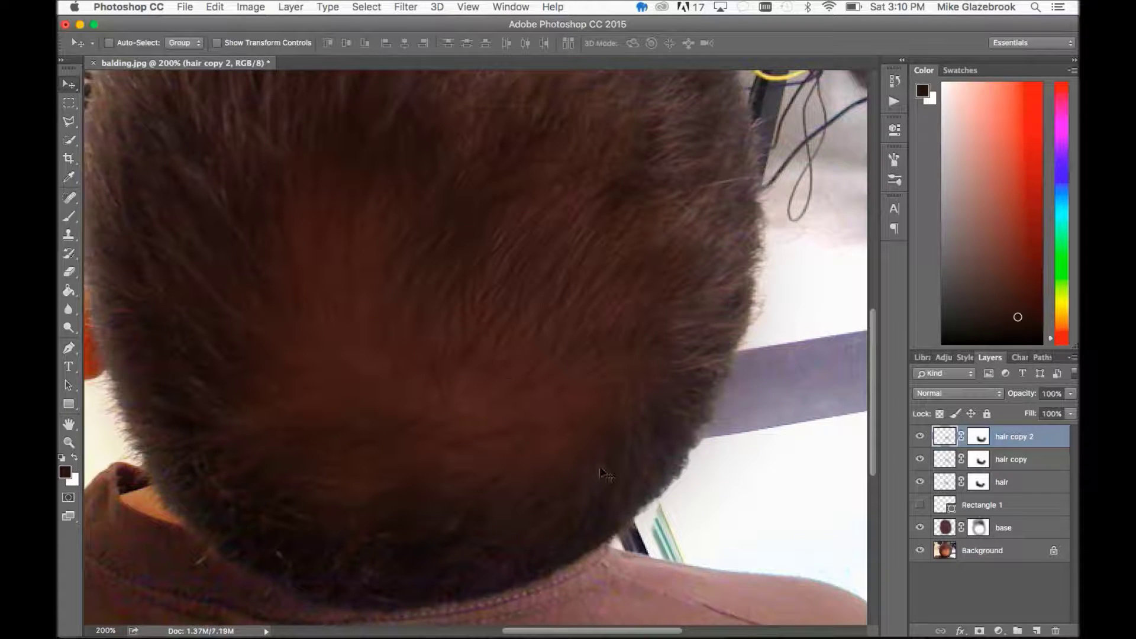
- Raise the base layer's opacity to 100%
{"action": "scroll", "coordinate": [604, 474], "scroll_direction": "up", "scroll_amount": 5}
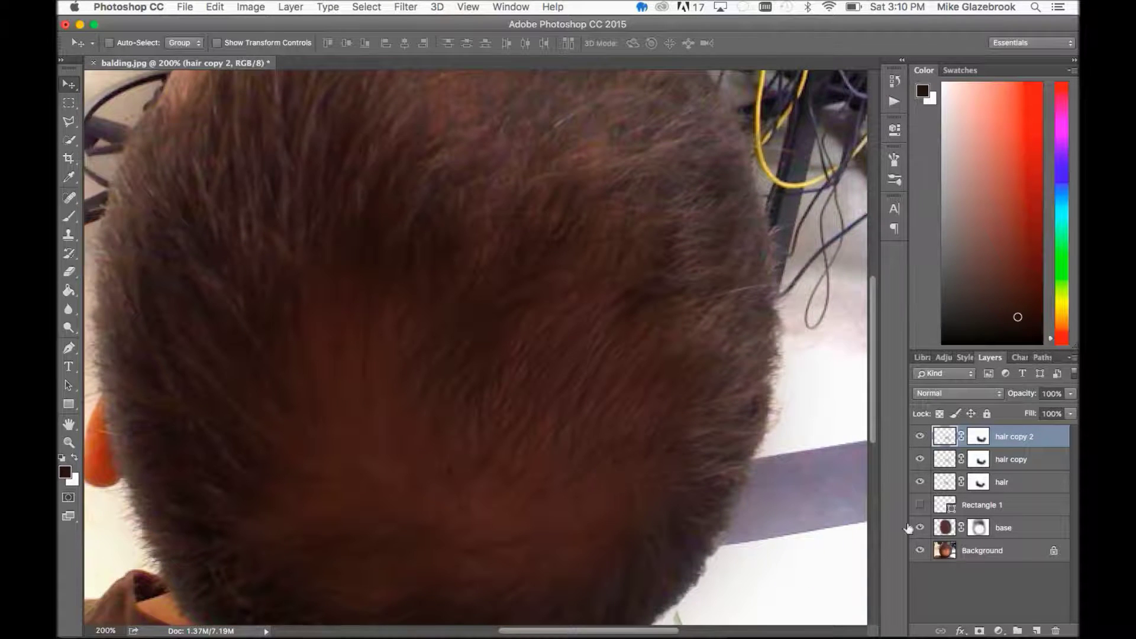
{"action": "scroll", "coordinate": [639, 388], "scroll_direction": "down", "scroll_amount": 3}
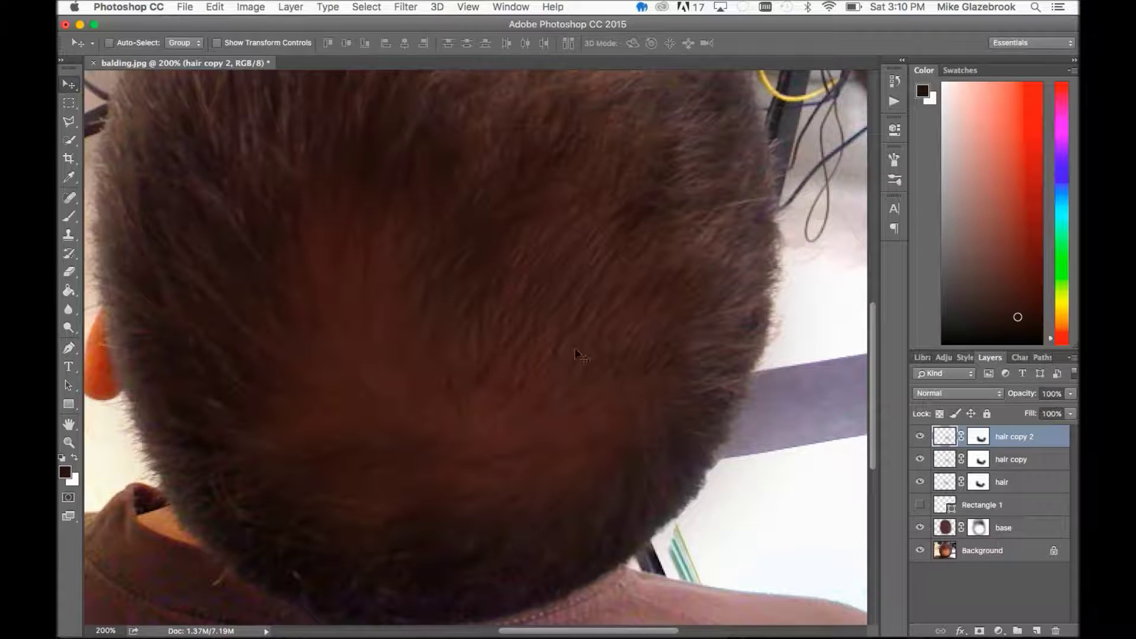
{"action": "left_click", "coordinate": [1019, 529]}
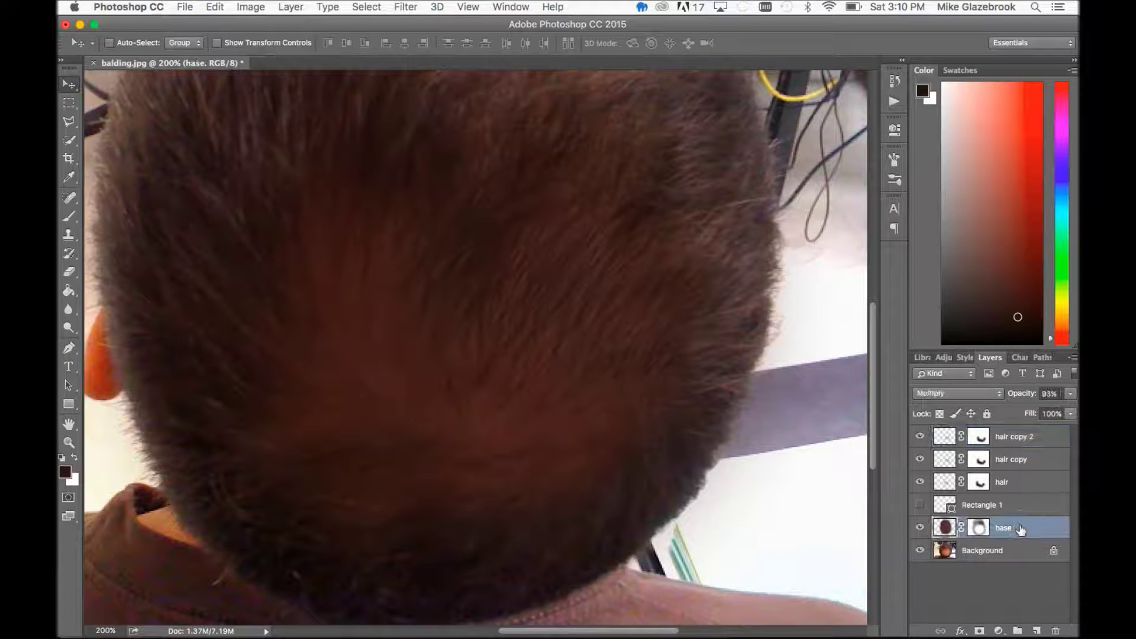
{"action": "left_click", "coordinate": [1051, 394]}
{"action": "key", "text": "Up"}
{"action": "key", "text": "Up"}
{"action": "key", "text": "Up"}
{"action": "key", "text": "Up"}
{"action": "key", "text": "Up"}
{"action": "key", "text": "Up"}
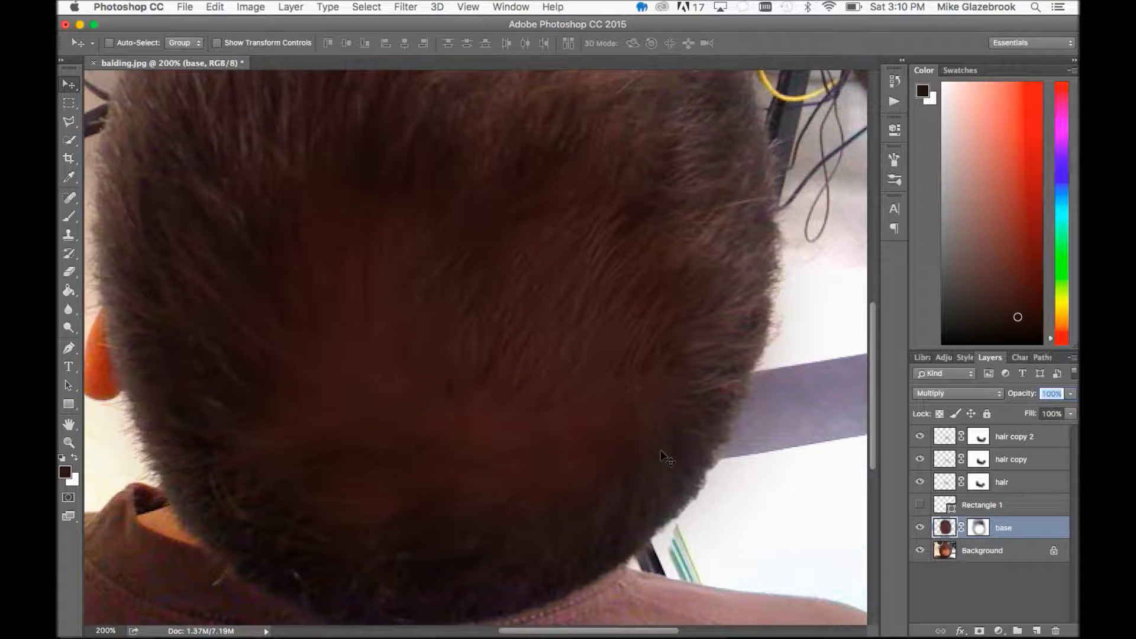
{"action": "left_click", "coordinate": [604, 419]}
- Choose the hard 1 px brush for fine work on the lower part of the bald area
{"action": "key", "text": "z"}
{"action": "left_click", "coordinate": [517, 491]}
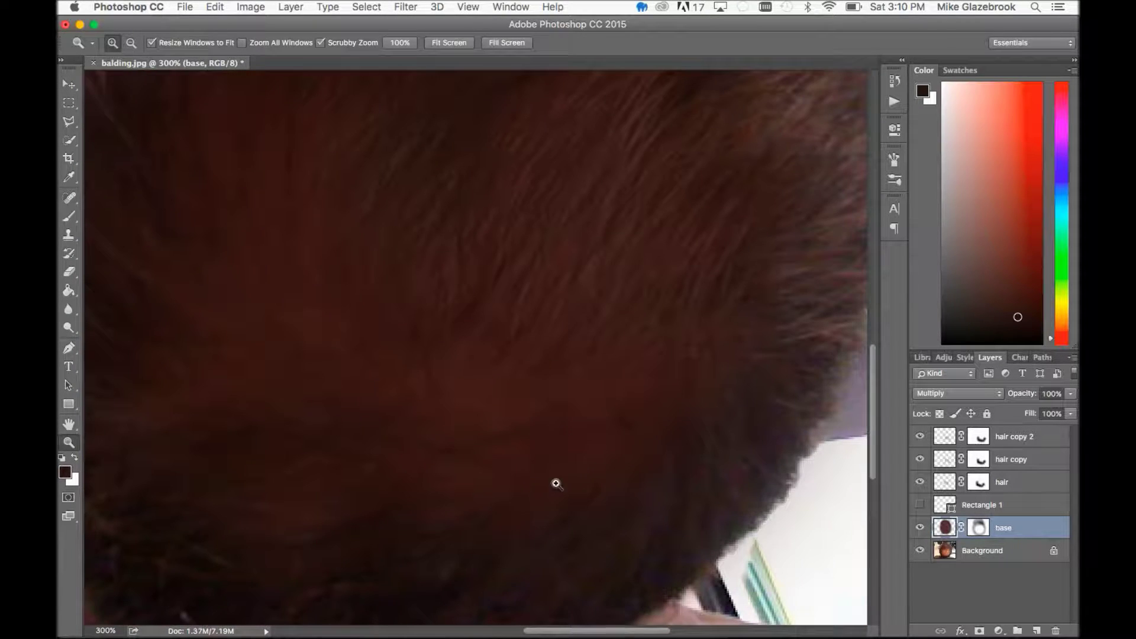
{"action": "scroll", "coordinate": [438, 433], "scroll_direction": "down", "scroll_amount": 2}
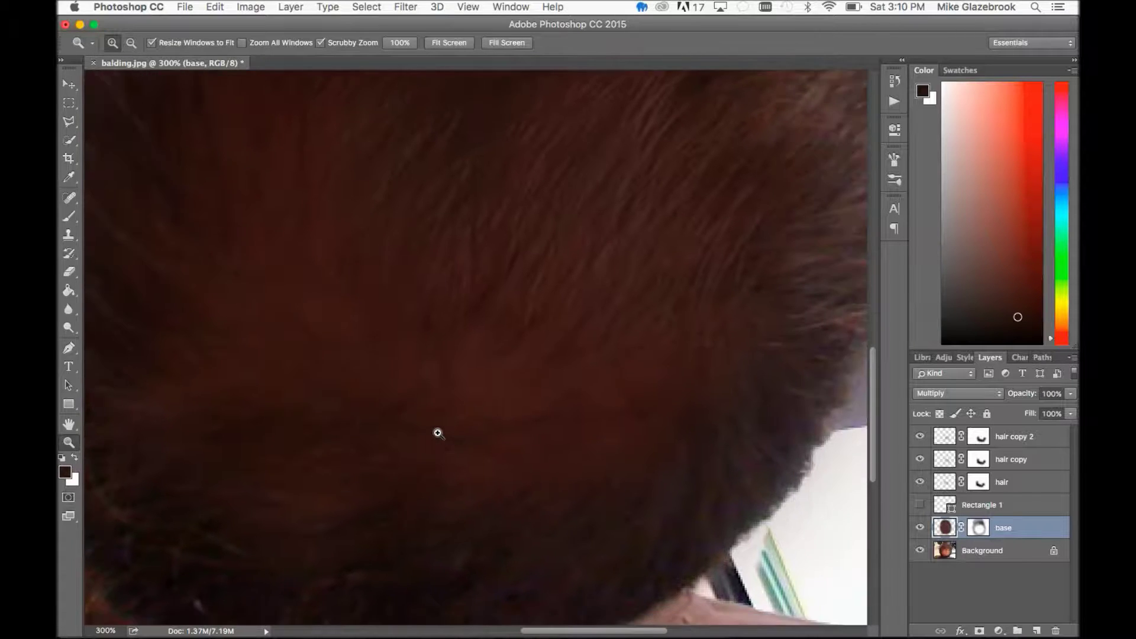
{"action": "scroll", "coordinate": [438, 434], "scroll_direction": "down", "scroll_amount": 2}
{"action": "key", "text": "b"}
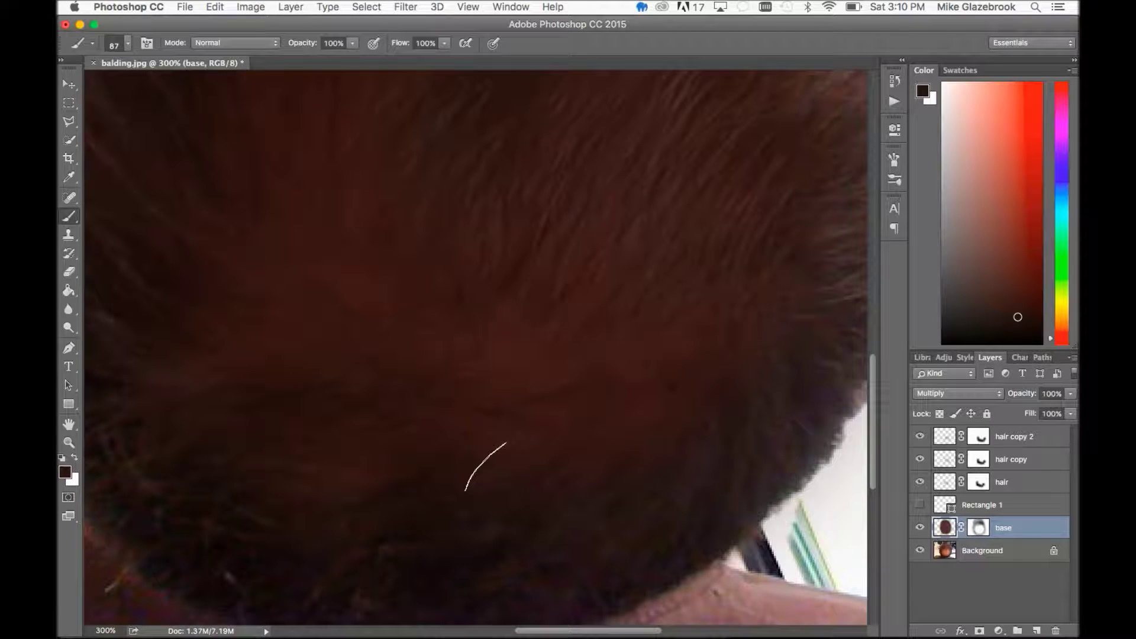
{"action": "left_click", "coordinate": [129, 44]}
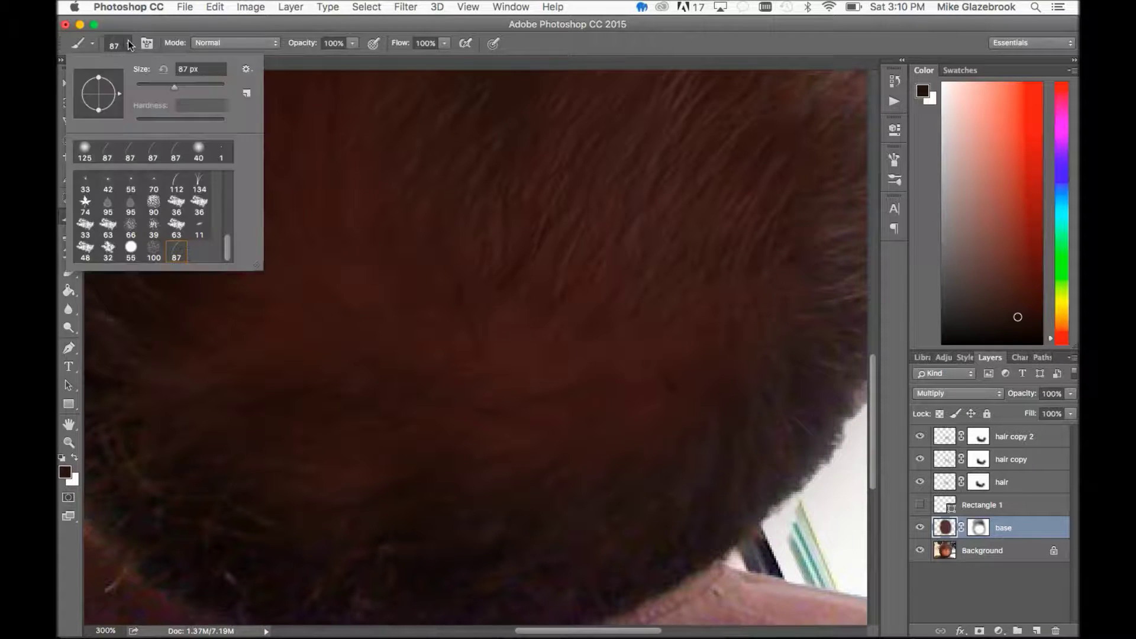
{"action": "left_click", "coordinate": [222, 151]}
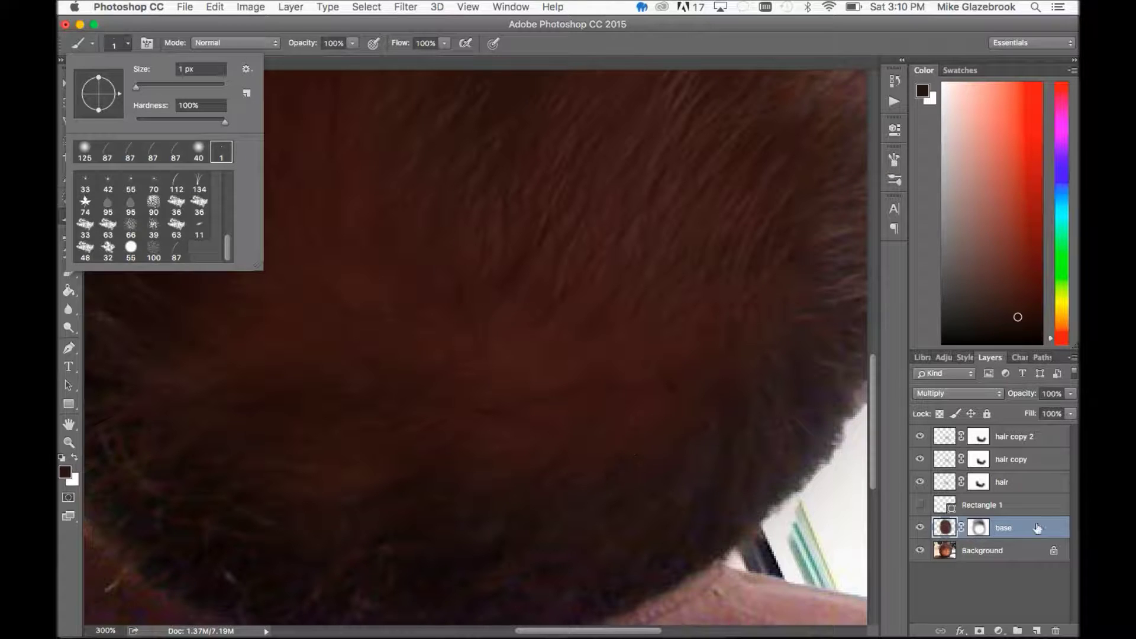
- Show the Rectangle 1 layer and move the white rectangle to the lower left part of the head
{"action": "left_click", "coordinate": [1008, 506]}
{"action": "left_click", "coordinate": [1010, 506]}
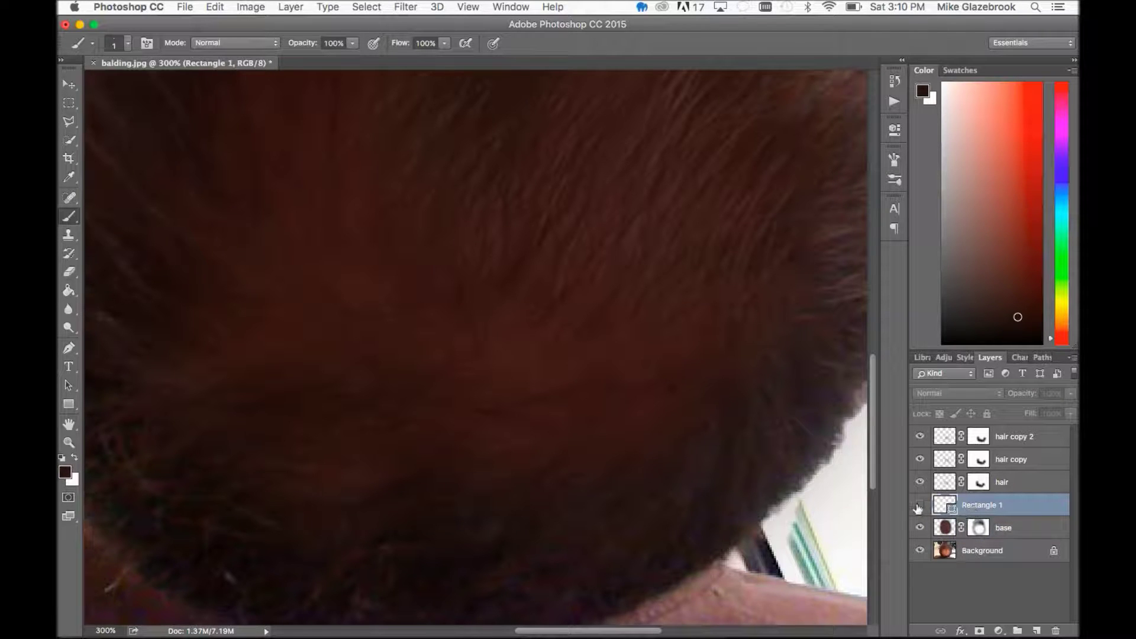
{"action": "left_click", "coordinate": [919, 507]}
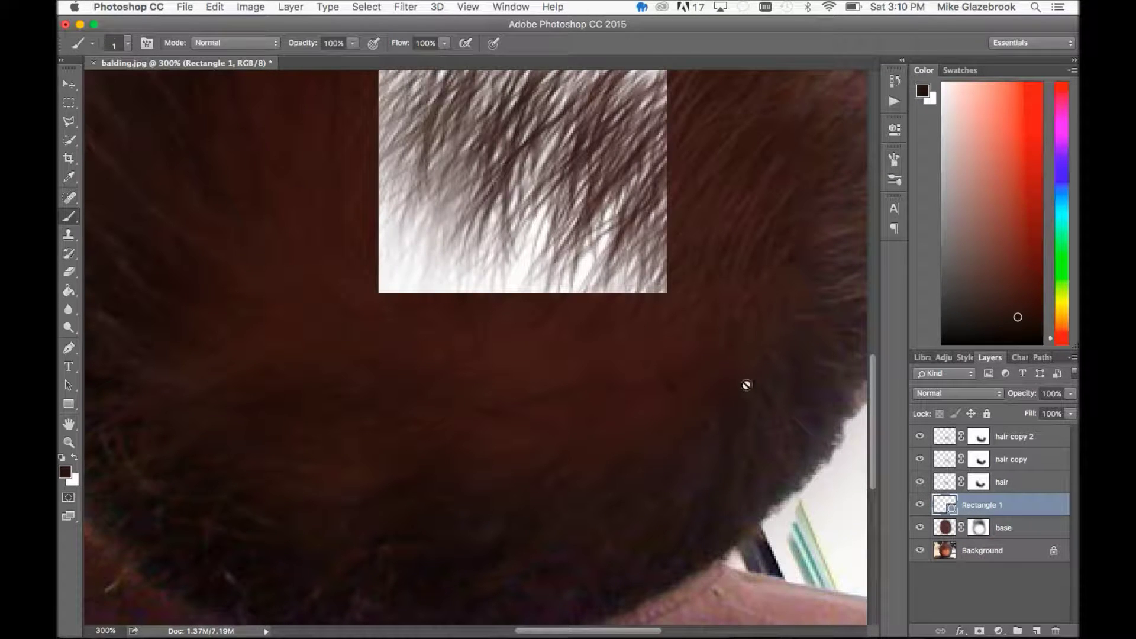
{"action": "key", "text": "v"}
{"action": "left_click_drag", "start_coordinate": [542, 237], "coordinate": [225, 524]}
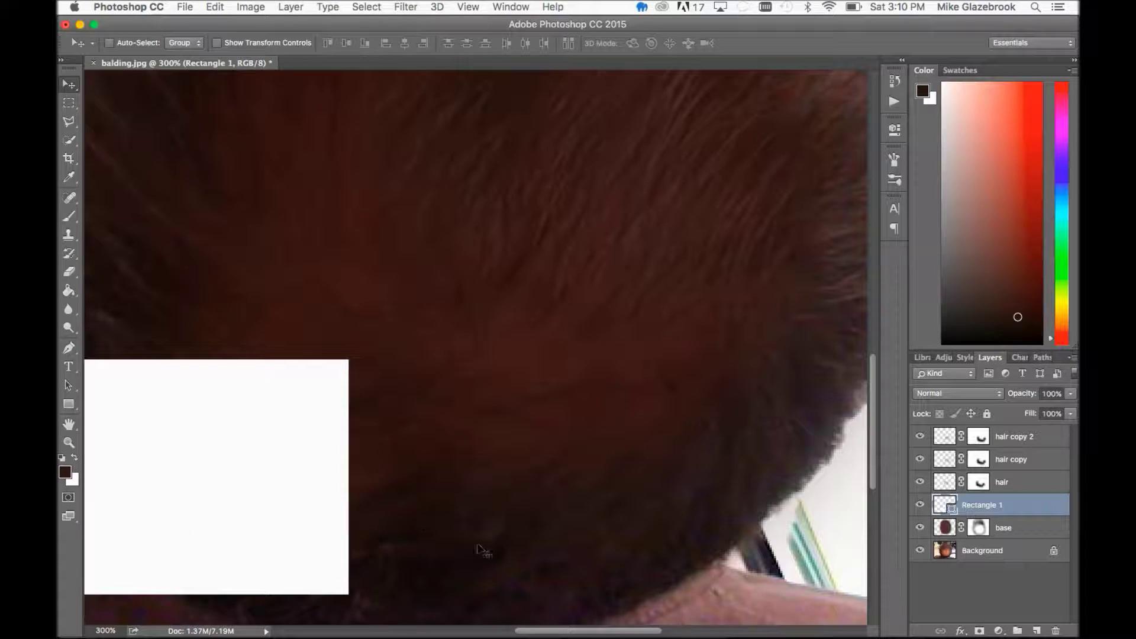
- Add a new layer above Rectangle 1 and name it hair2
{"action": "key", "text": "b"}
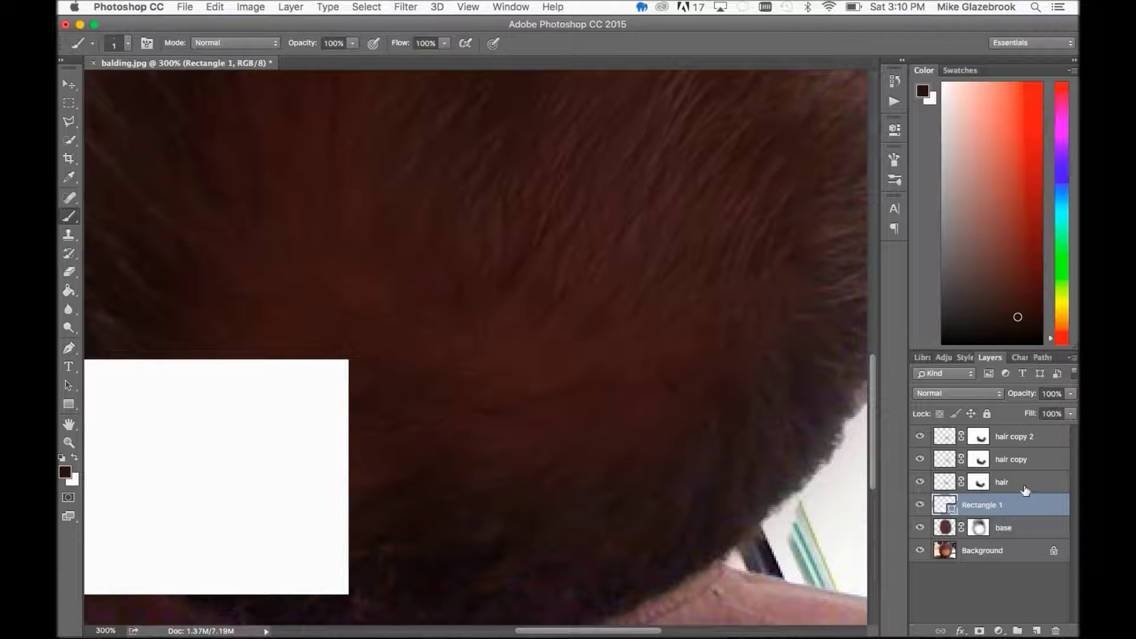
{"action": "left_click", "coordinate": [1036, 631]}
{"action": "double_click", "coordinate": [975, 505]}
{"action": "type", "text": "hai"}
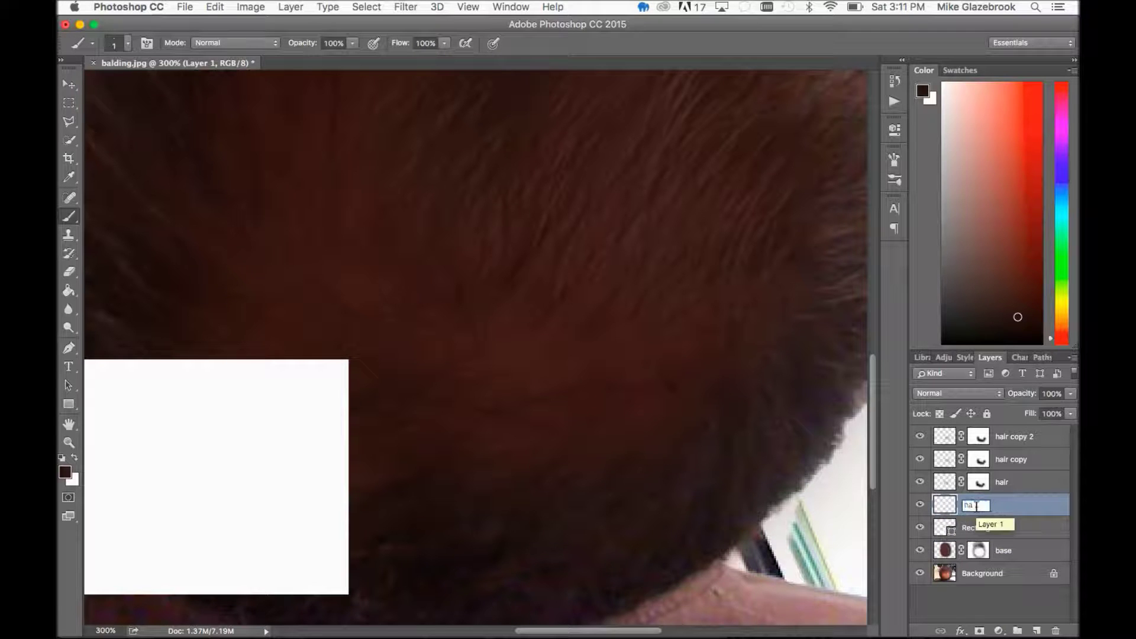
{"action": "type", "text": "r2"}
{"action": "key", "text": "Return"}
- Group the hair, hair copy and hair copy 2 layers and name the group hair section 1
{"action": "left_click", "coordinate": [1013, 441]}
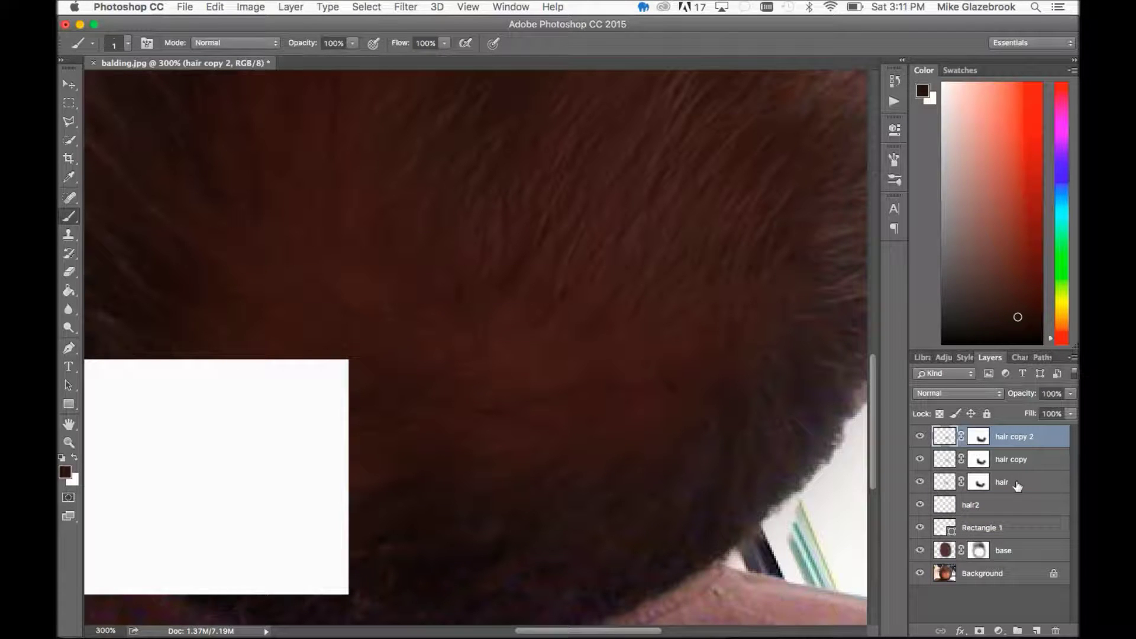
{"action": "left_click", "coordinate": [1017, 484], "text": "shift"}
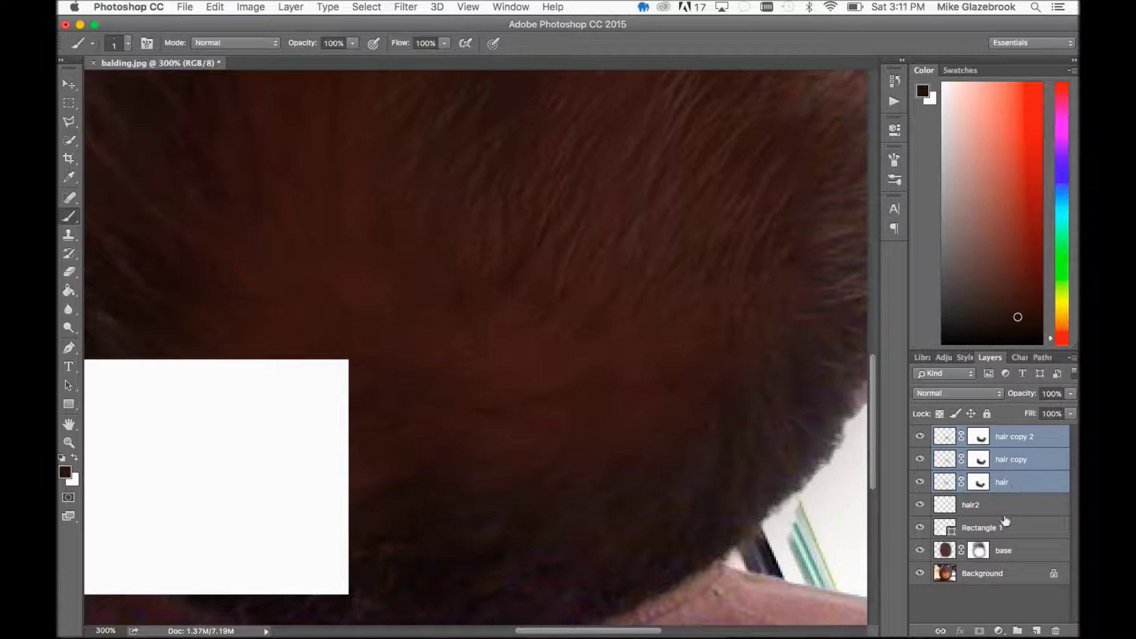
{"action": "left_click", "coordinate": [1018, 630]}
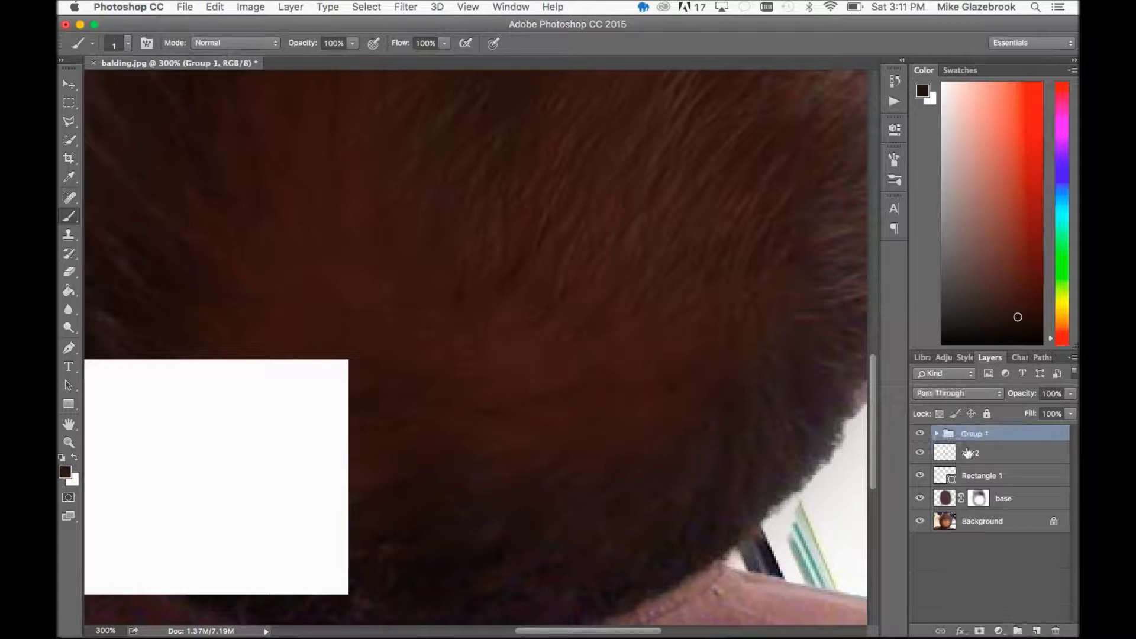
{"action": "double_click", "coordinate": [974, 434]}
{"action": "type", "text": "h"}
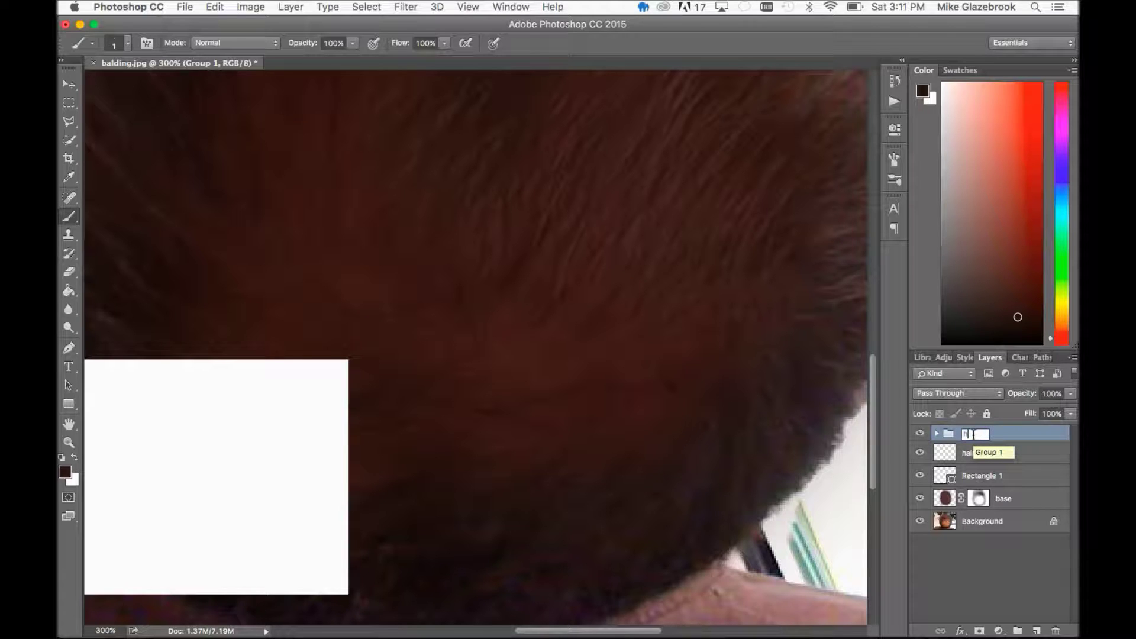
{"action": "type", "text": "air section 1"}
{"action": "key", "text": "Return"}
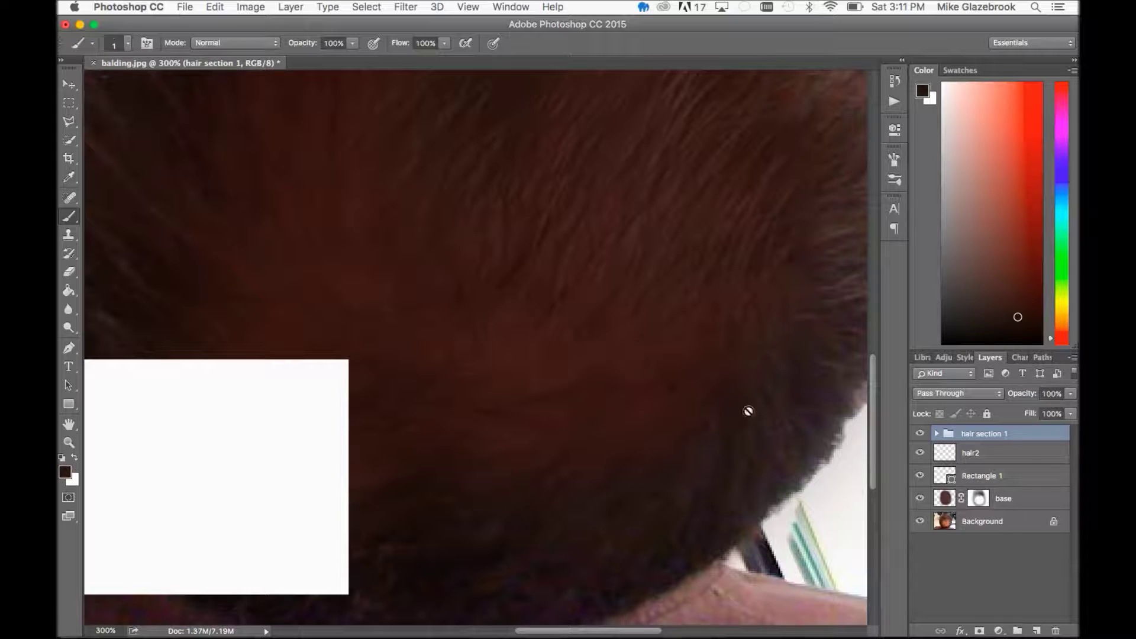
- On the hair2 layer, paint a single curved hair strand over the white rectangle with the 1 px brush
{"action": "left_click", "coordinate": [999, 461]}
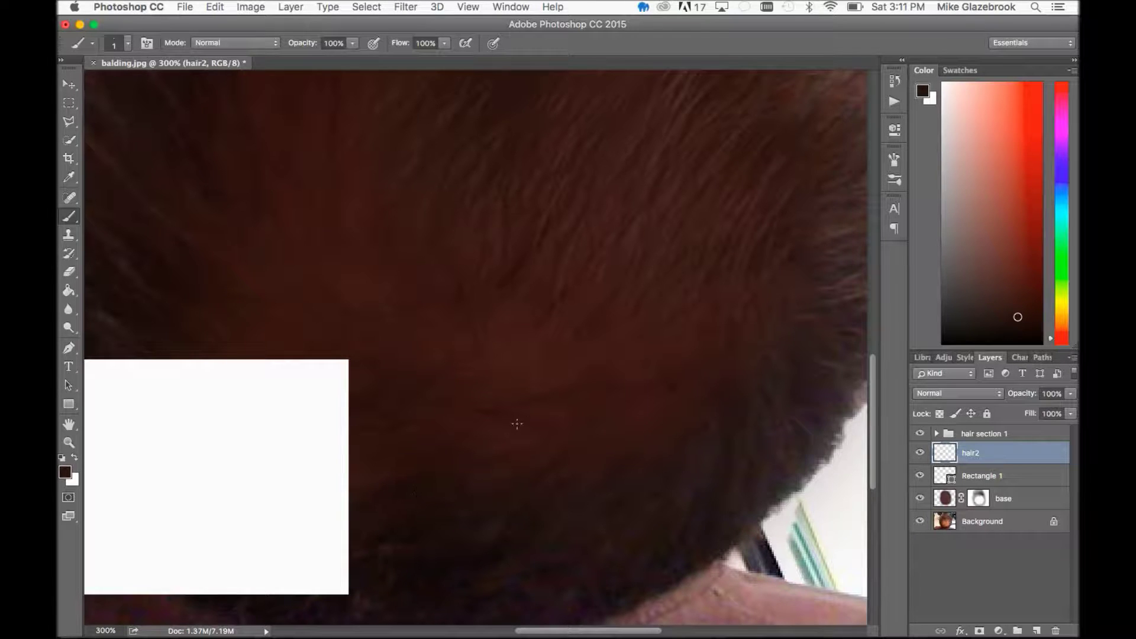
{"action": "left_click_drag", "start_coordinate": [535, 438], "coordinate": [467, 481]}
{"action": "key", "text": "v"}
{"action": "left_click_drag", "start_coordinate": [181, 487], "coordinate": [249, 446]}
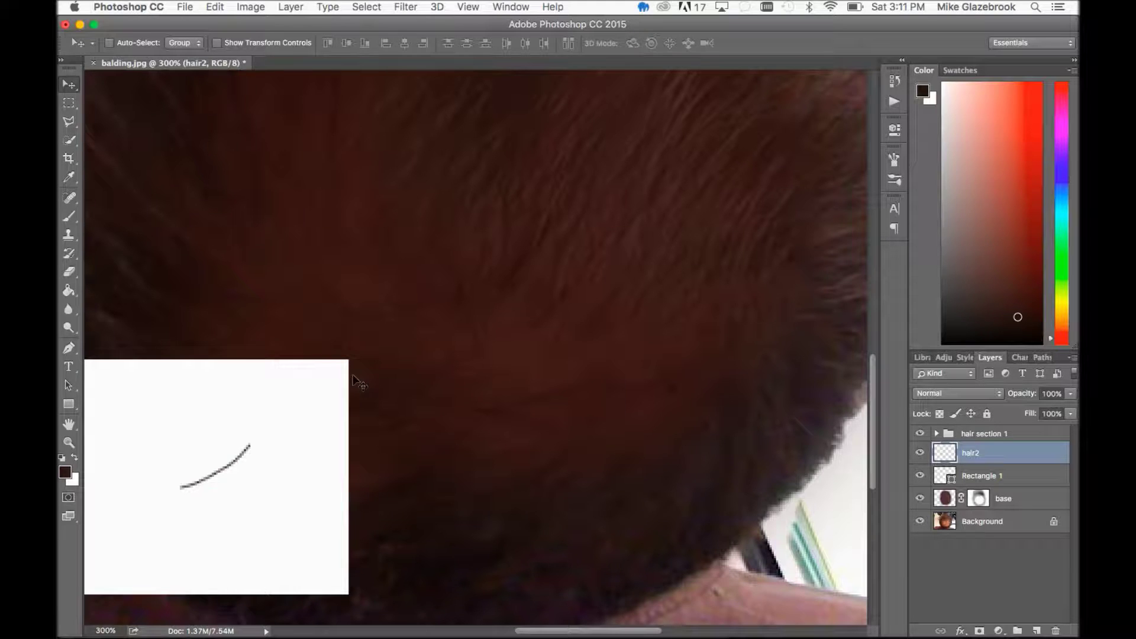
- Fade the lower end of the curved strand using the Eraser at 15 px and 51% opacity
{"action": "key", "text": "m"}
{"action": "key", "text": "s"}
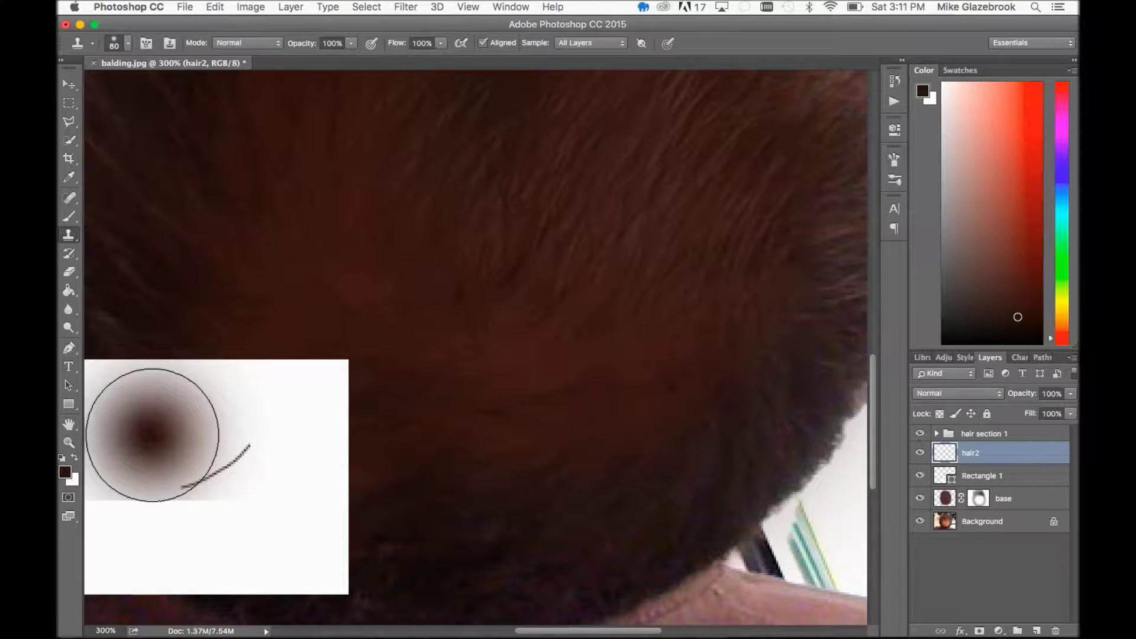
{"action": "key", "text": "e"}
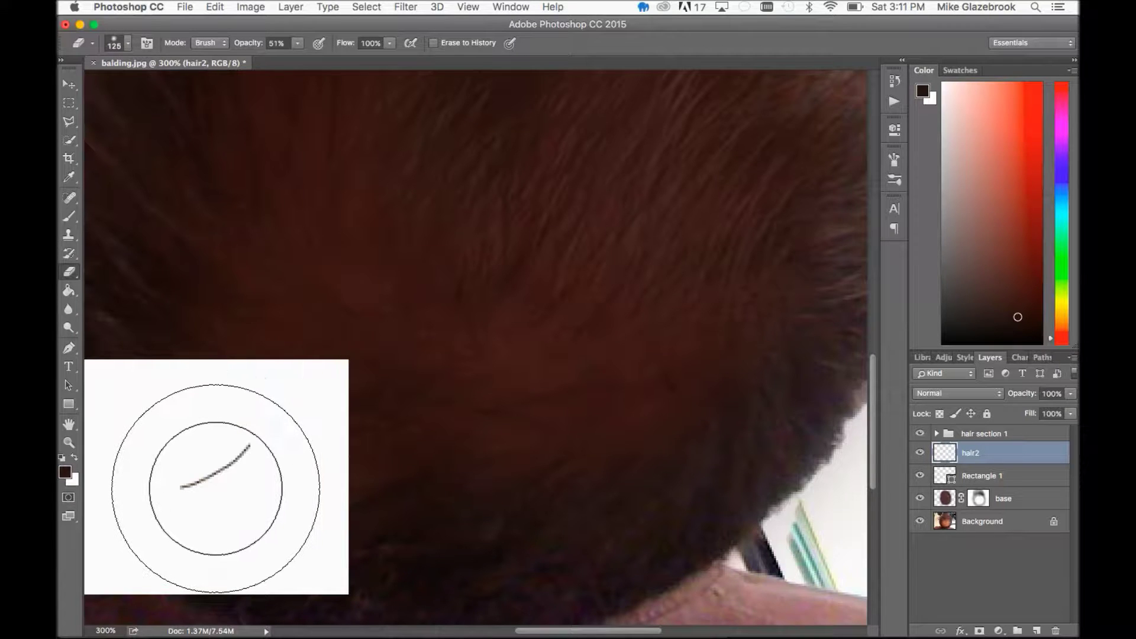
{"action": "key", "text": "bracketleft"}
{"action": "key", "text": "bracketleft"}
{"action": "key", "text": "bracketleft"}
{"action": "key", "text": "bracketleft"}
{"action": "key", "text": "bracketleft"}
{"action": "key", "text": "bracketleft"}
{"action": "key", "text": "bracketleft"}
{"action": "key", "text": "bracketleft"}
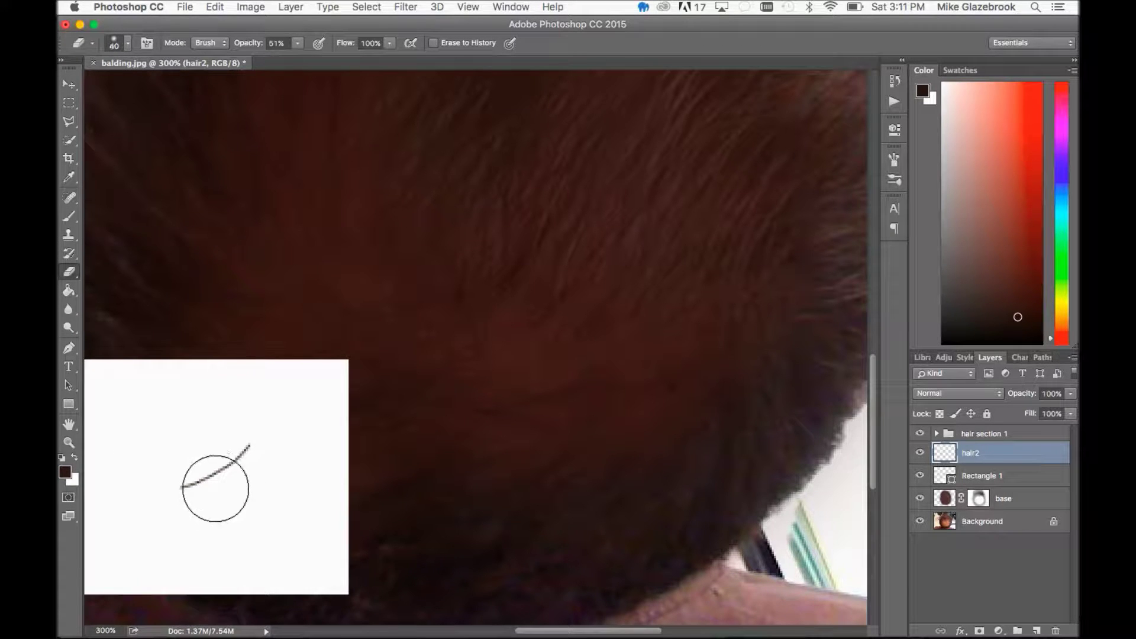
{"action": "key", "text": "bracketleft"}
{"action": "key", "text": "bracketleft"}
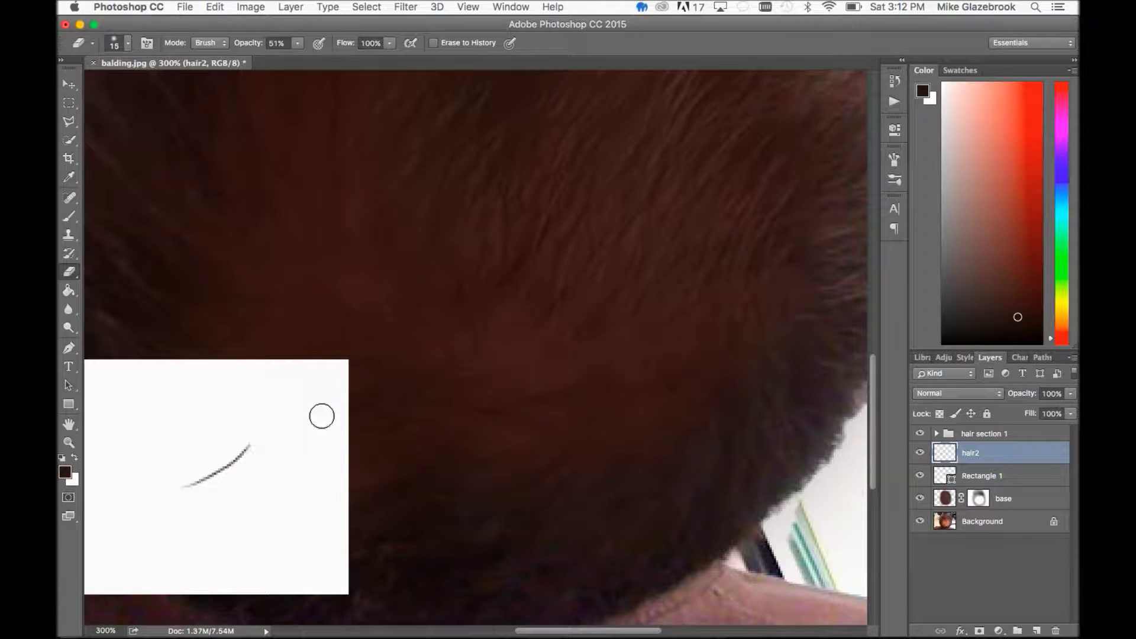
{"action": "left_click", "coordinate": [179, 489]}
- Select the curved strand with a rectangular marquee and define it as a brush preset named hair2
{"action": "key", "text": "m"}
{"action": "mouse_move", "coordinate": [151, 426]}
{"action": "left_mouse_down"}
{"action": "mouse_move", "coordinate": [274, 514]}
{"action": "mouse_move", "coordinate": [292, 512]}
{"action": "mouse_move", "coordinate": [285, 500]}
{"action": "left_mouse_up"}
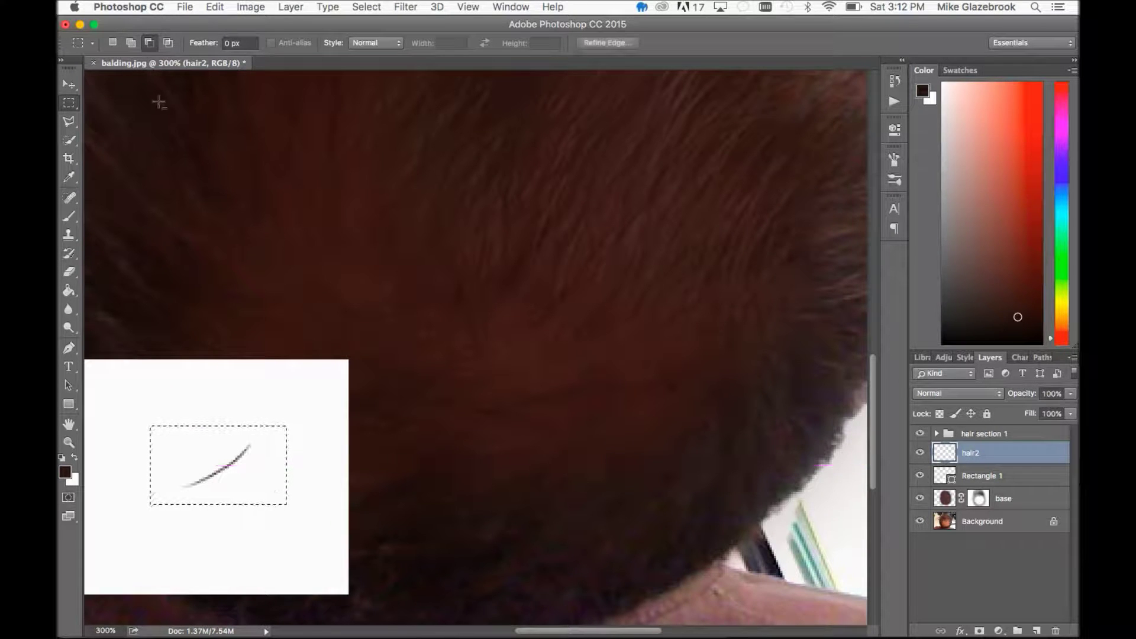
{"action": "left_click", "coordinate": [211, 8]}
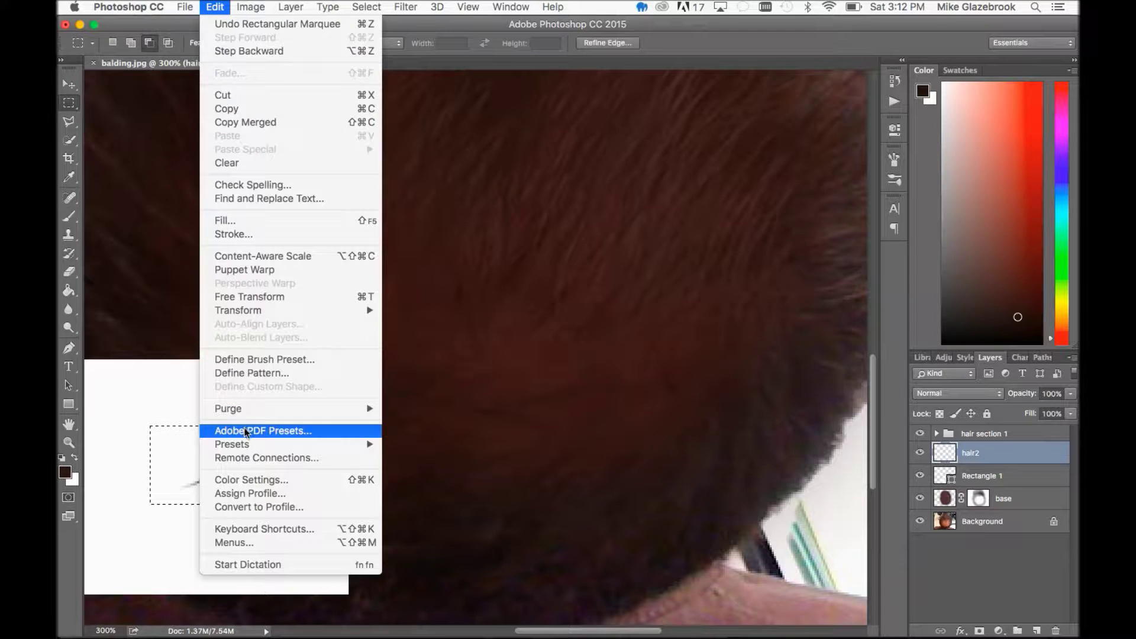
{"action": "left_click", "coordinate": [268, 360]}
{"action": "type", "text": "hair2"}
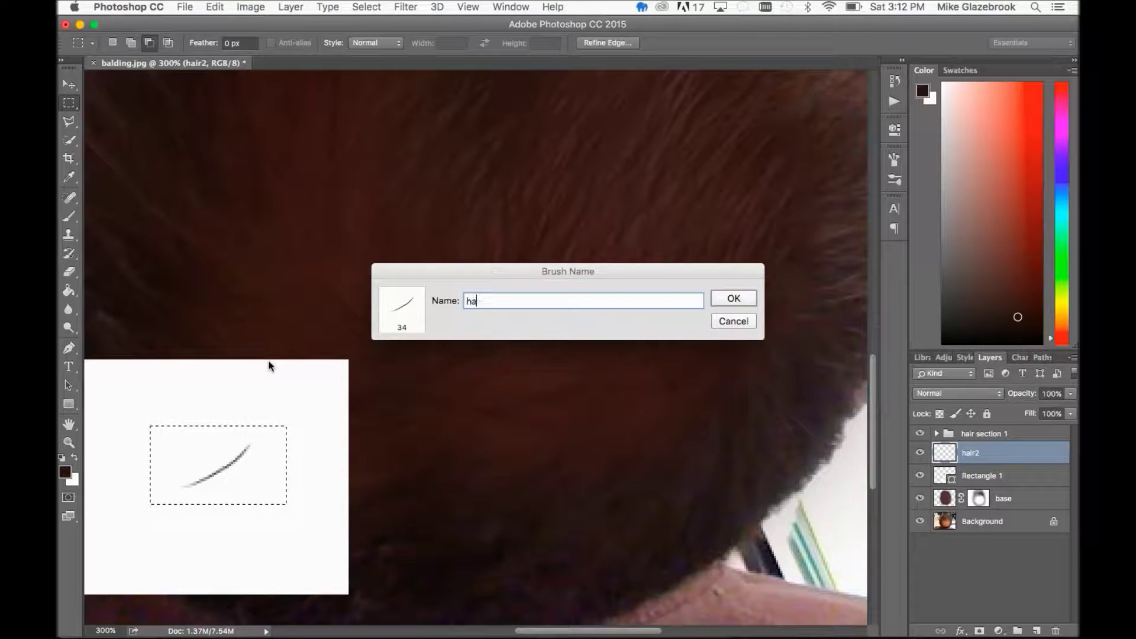
{"action": "key", "text": "Return"}
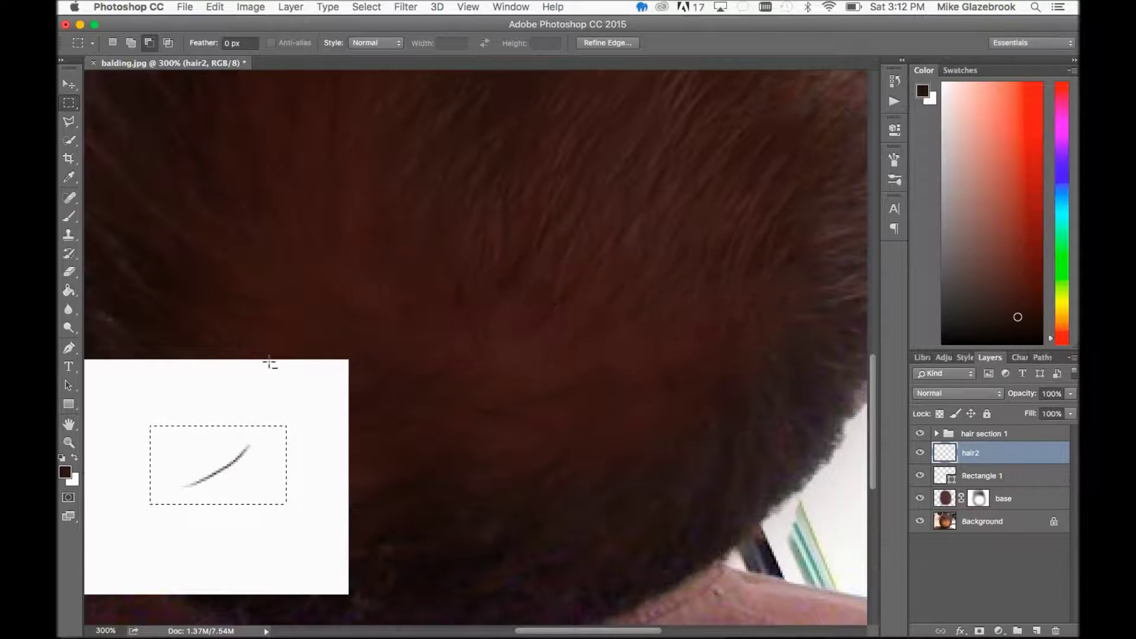
- Hide the Rectangle 1 and base layers, clear the selection and move the strand onto the lower edge of the bald area
{"action": "left_click", "coordinate": [920, 476]}
{"action": "key", "text": "super+d"}
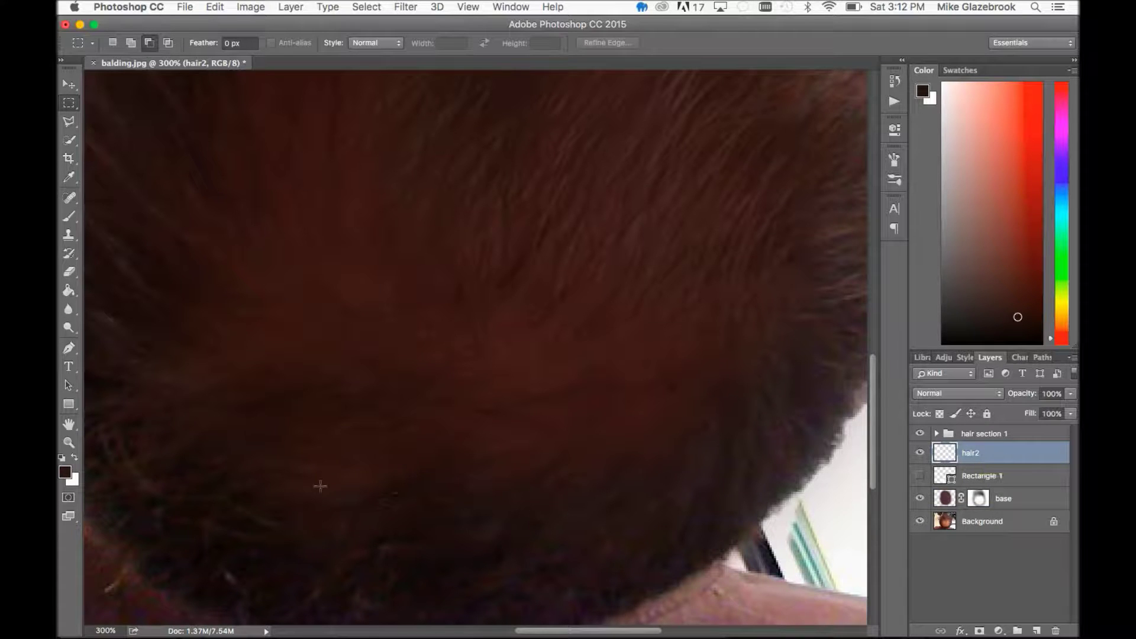
{"action": "key", "text": "v"}
{"action": "left_click_drag", "start_coordinate": [308, 466], "coordinate": [457, 474]}
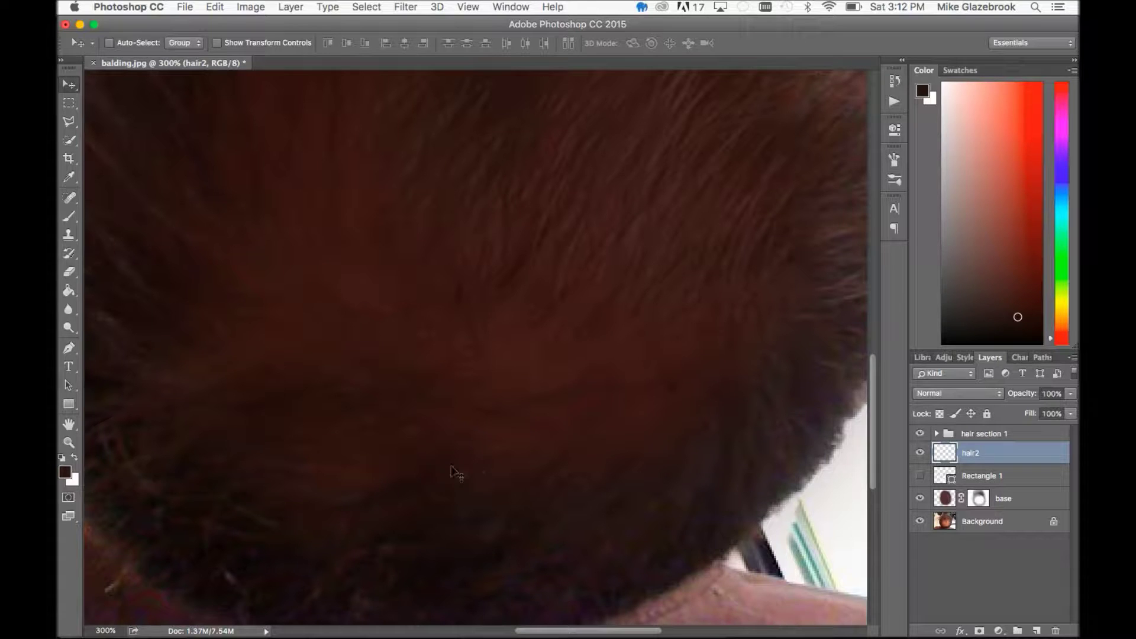
{"action": "left_click", "coordinate": [919, 500]}
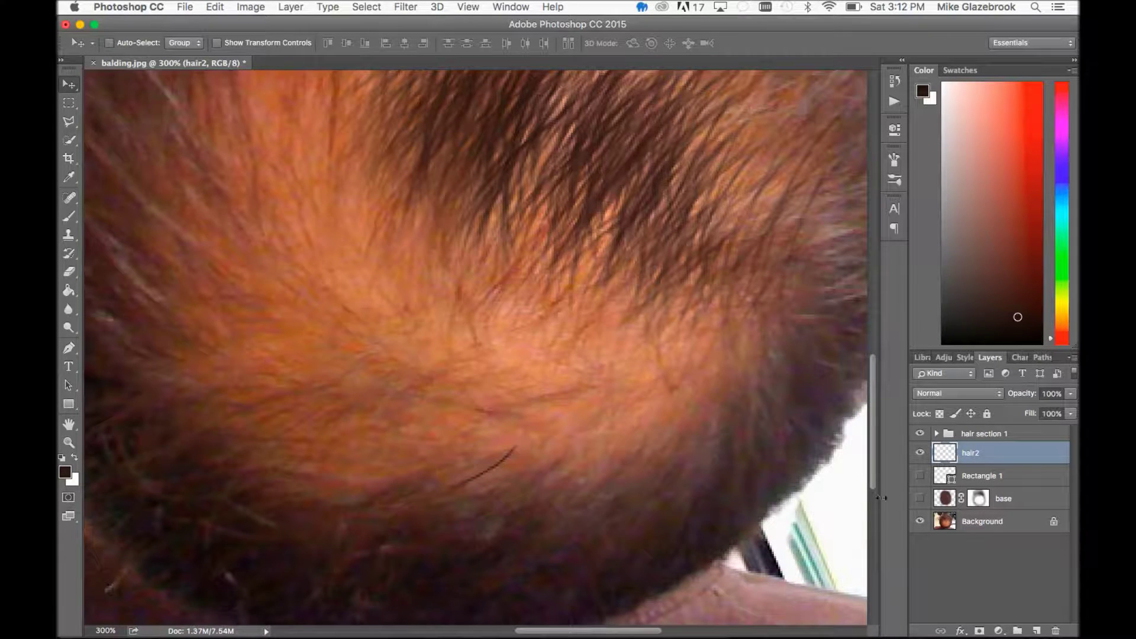
{"action": "left_click_drag", "start_coordinate": [494, 470], "coordinate": [508, 471]}
- Stamp single strands beside the moved one on the lower bald area with the new 34 px hair brush
{"action": "key", "text": "b"}
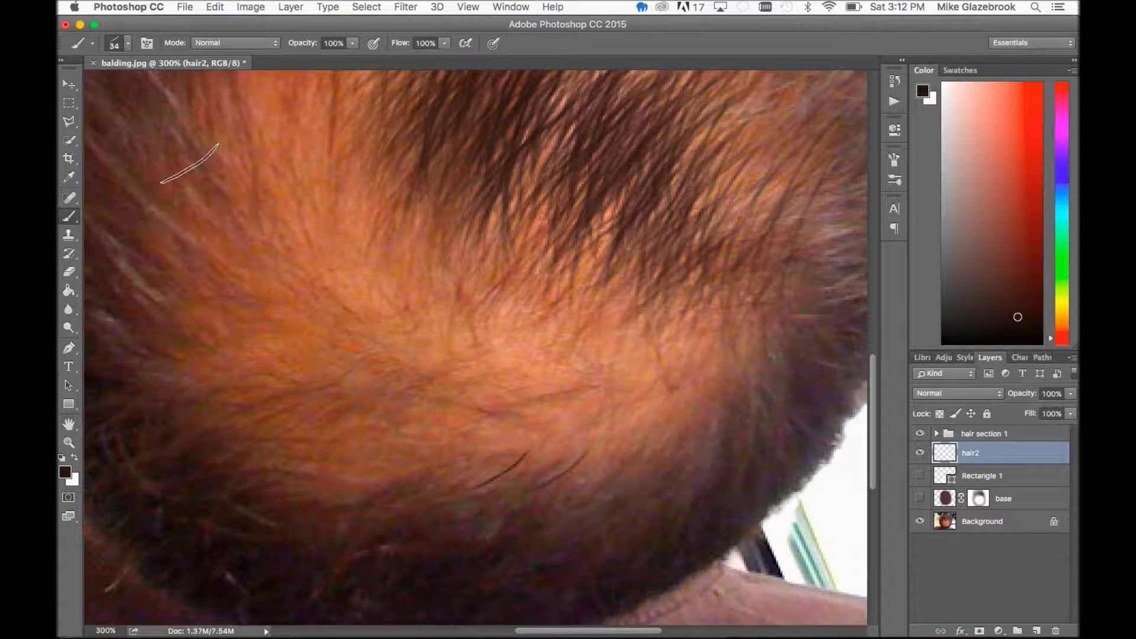
{"action": "left_click", "coordinate": [127, 43]}
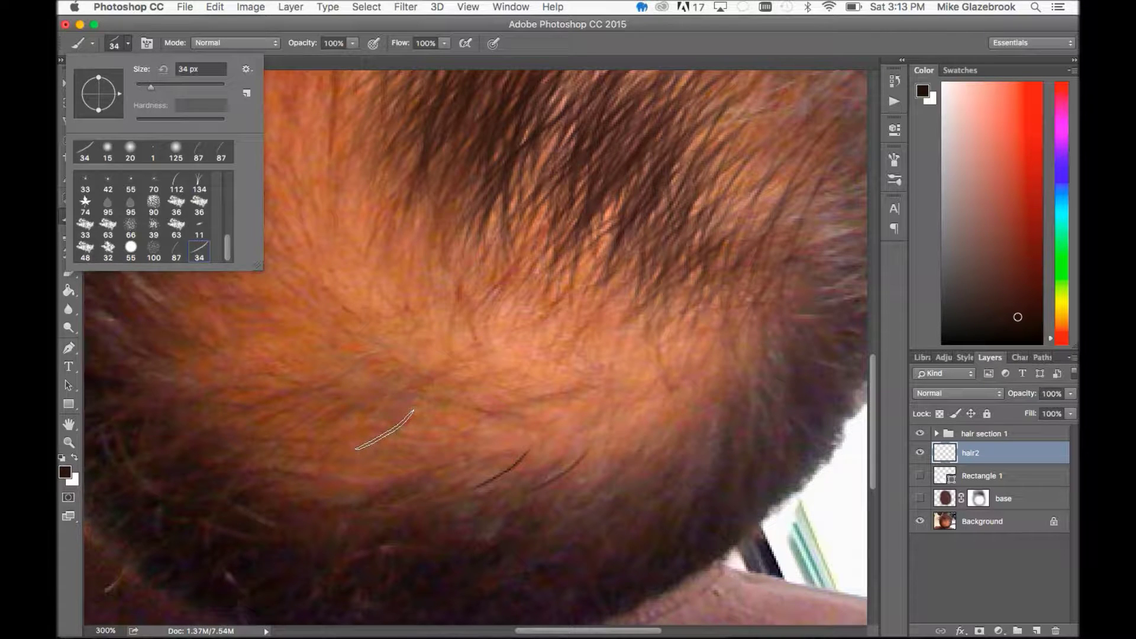
{"action": "left_click", "coordinate": [398, 459]}
{"action": "left_click", "coordinate": [397, 459]}
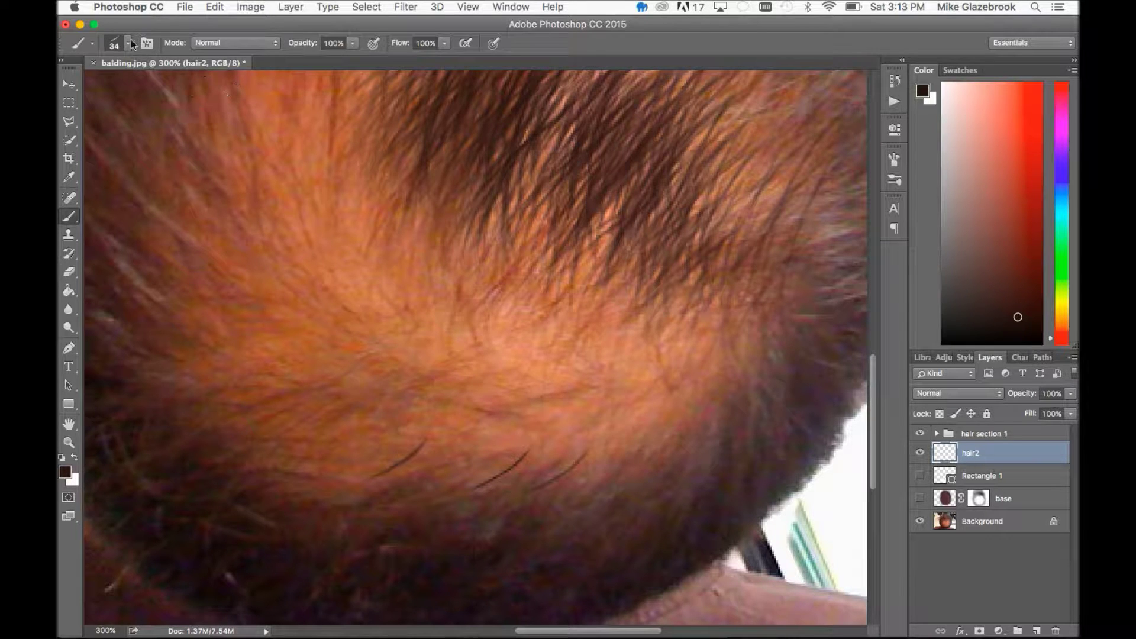
- Enable Shape Dynamics with 100% size jitter and 8% angle jitter, and Scattering at 82%, for the hair brush
{"action": "left_click", "coordinate": [147, 45]}
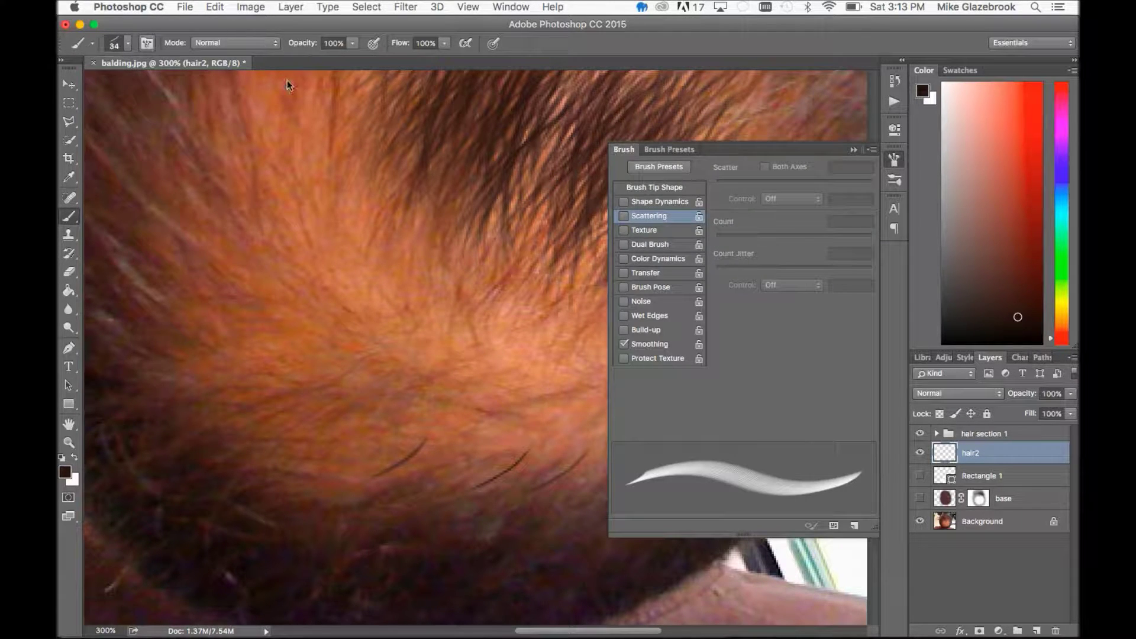
{"action": "left_click", "coordinate": [640, 202]}
{"action": "left_click_drag", "start_coordinate": [715, 181], "coordinate": [876, 185]}
{"action": "mouse_move", "coordinate": [716, 235]}
{"action": "left_mouse_down"}
{"action": "mouse_move", "coordinate": [749, 234]}
{"action": "mouse_move", "coordinate": [713, 232]}
{"action": "left_mouse_up"}
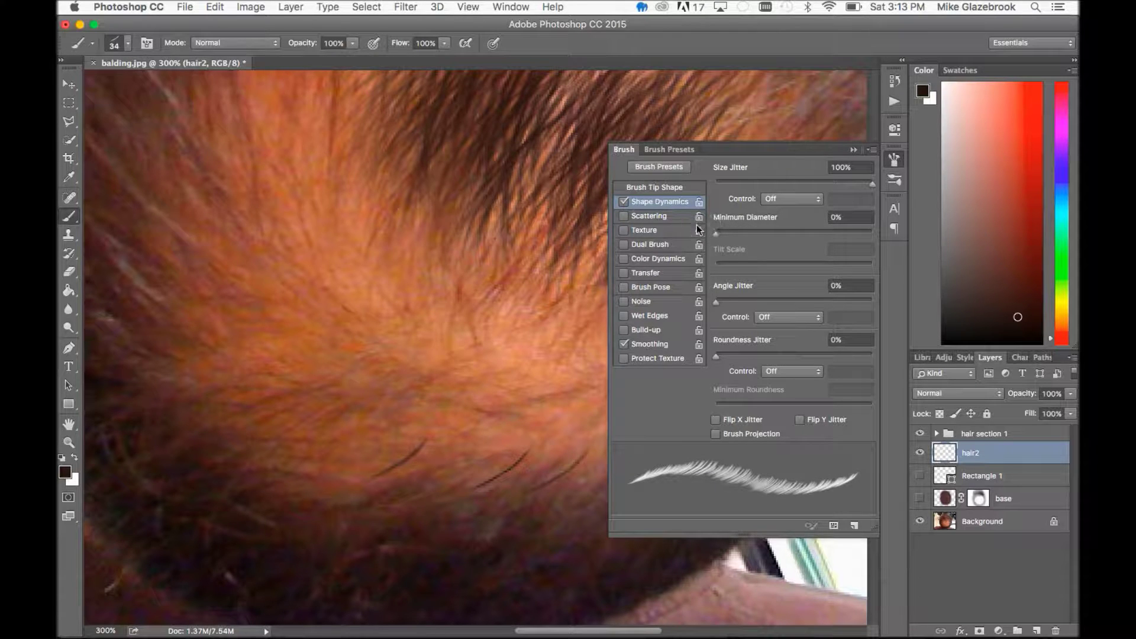
{"action": "left_click_drag", "start_coordinate": [716, 301], "coordinate": [730, 305]}
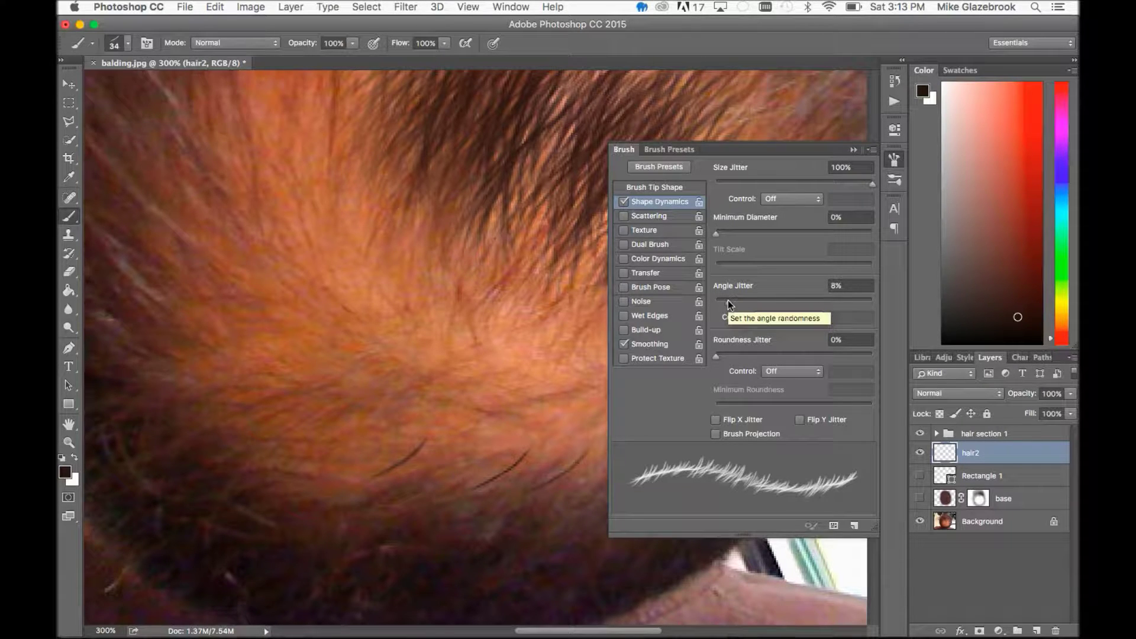
{"action": "left_click", "coordinate": [657, 219]}
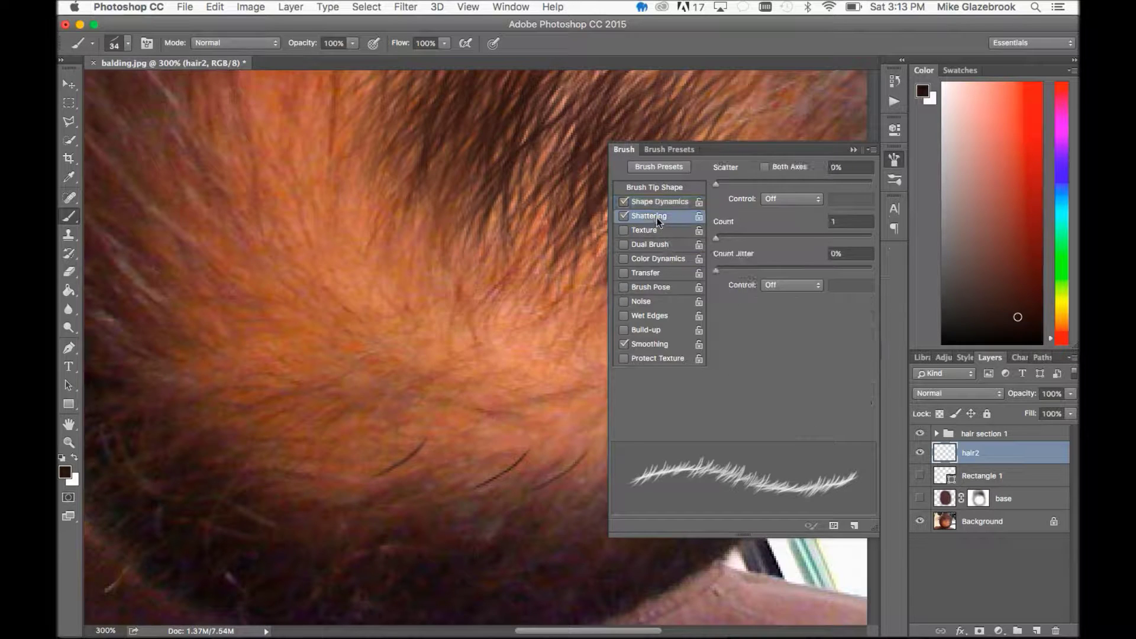
{"action": "left_click_drag", "start_coordinate": [714, 183], "coordinate": [729, 187]}
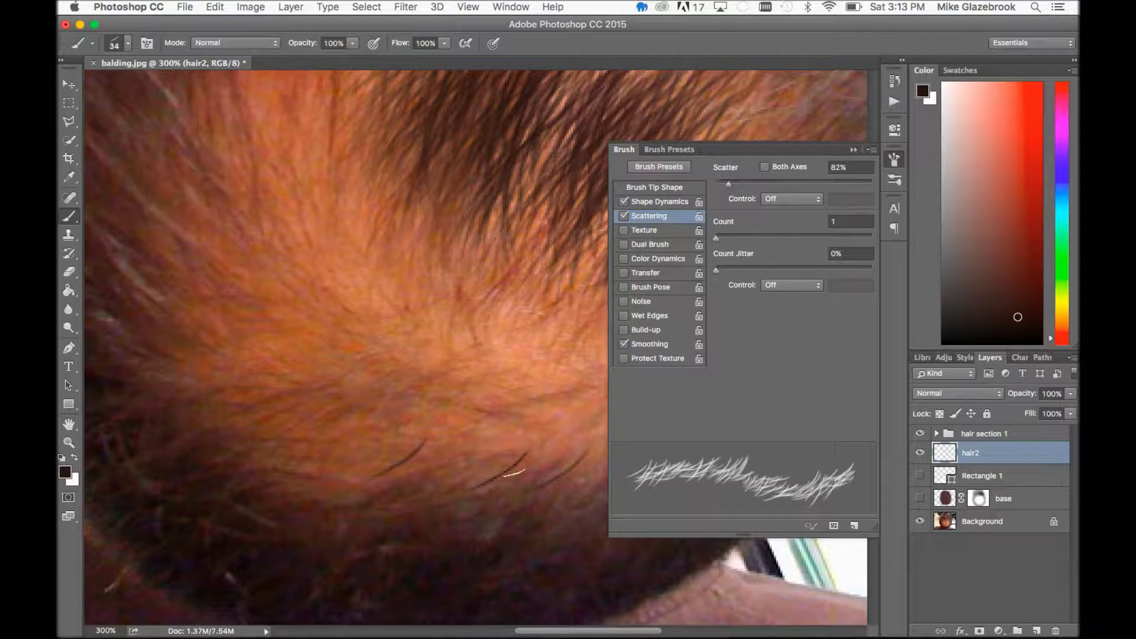
{"action": "left_click", "coordinate": [861, 147]}
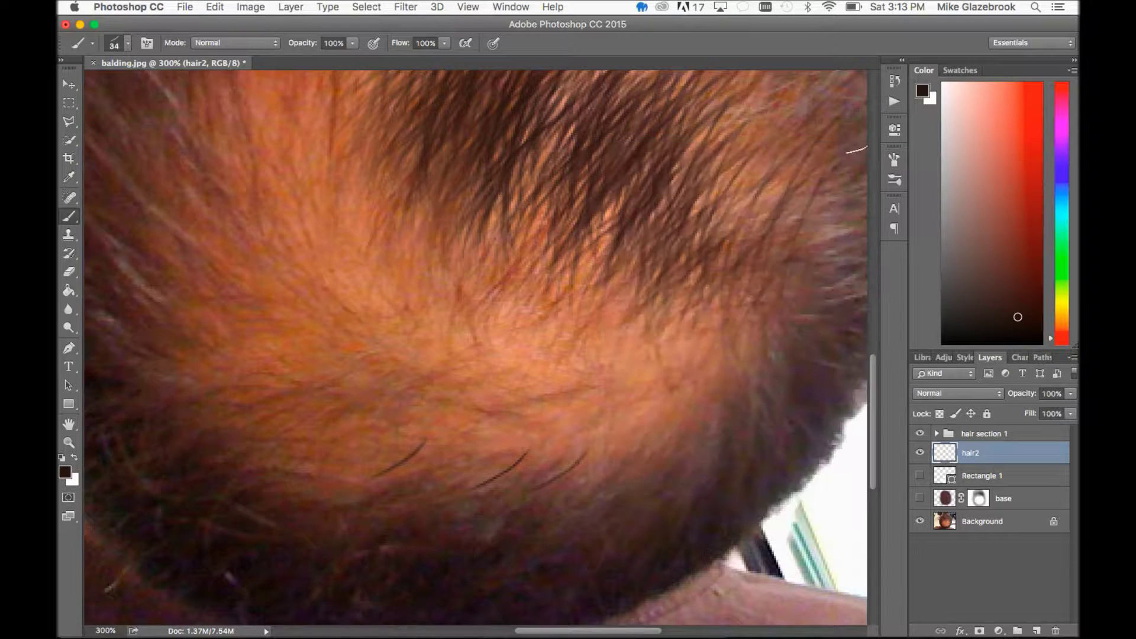
- Paint scattered strands along the lower edge of the bald area, first in near-black and over it in a dark brown sampled from the adjacent hair
{"action": "mouse_move", "coordinate": [495, 456]}
{"action": "left_mouse_down"}
{"action": "mouse_move", "coordinate": [585, 435]}
{"action": "mouse_move", "coordinate": [628, 436]}
{"action": "mouse_move", "coordinate": [617, 449]}
{"action": "mouse_move", "coordinate": [674, 455]}
{"action": "left_mouse_up"}
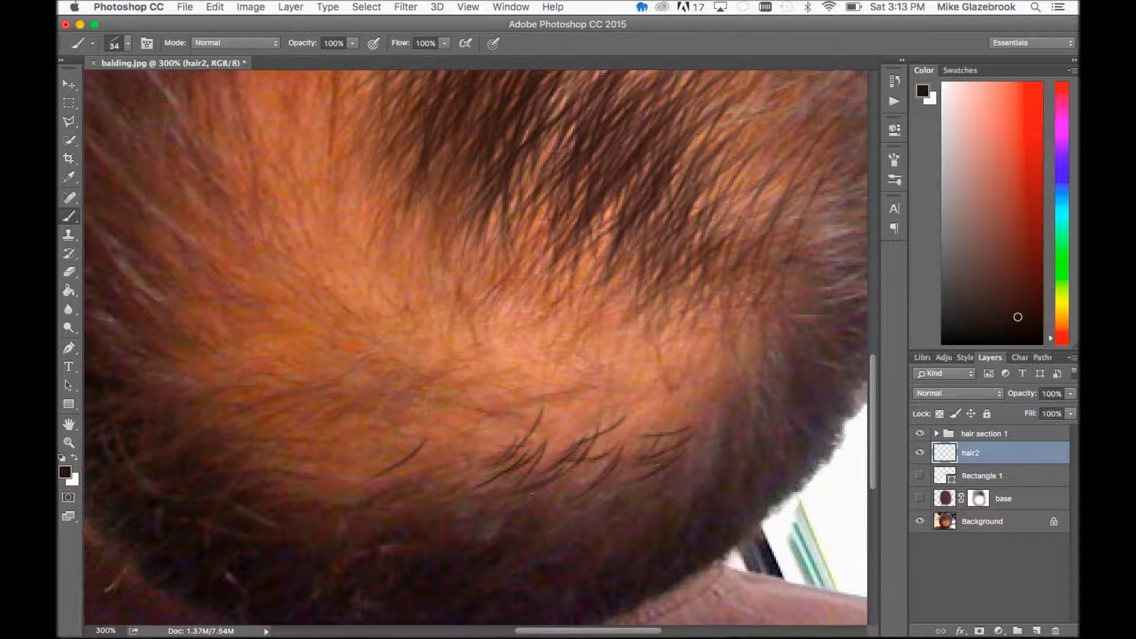
{"action": "left_click_drag", "start_coordinate": [393, 474], "coordinate": [439, 475]}
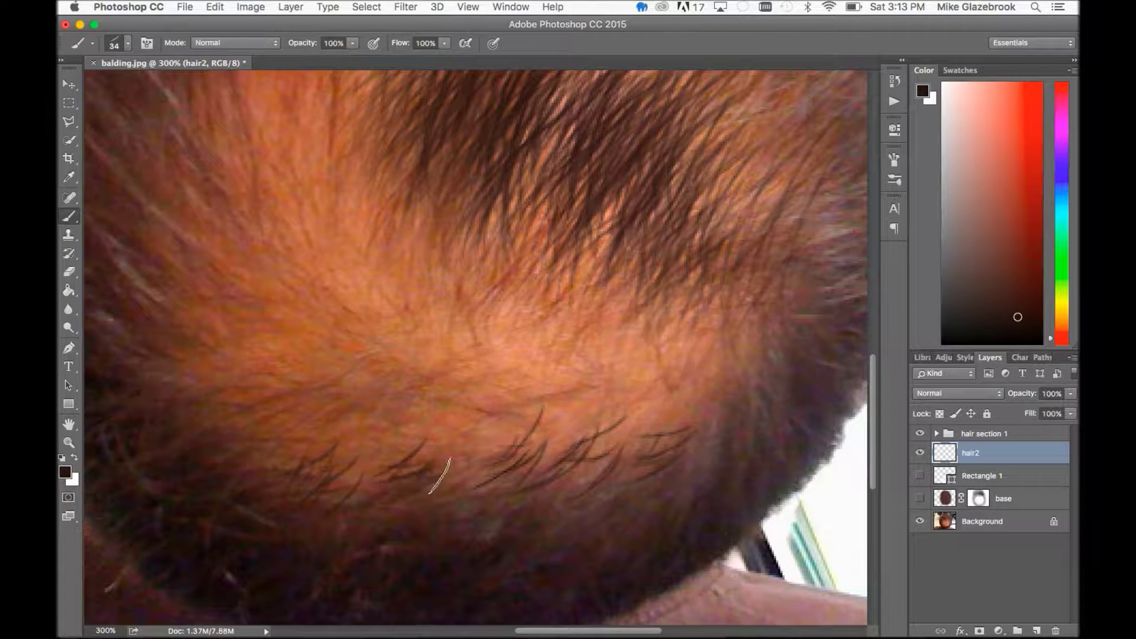
{"action": "key", "text": "i"}
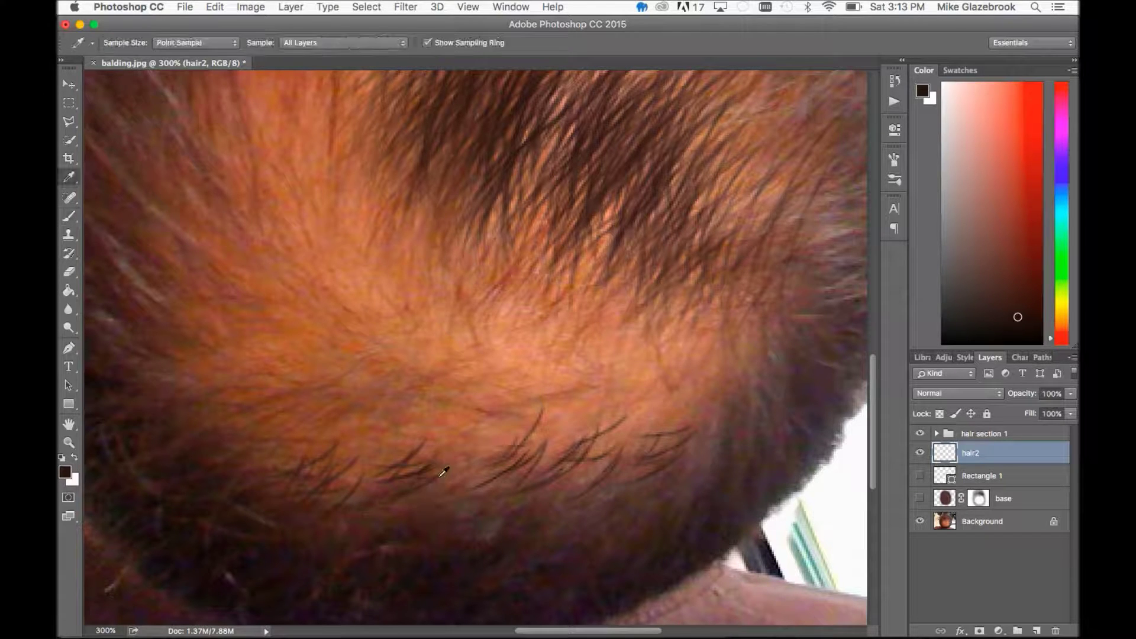
{"action": "left_click", "coordinate": [429, 513]}
{"action": "key", "text": "b"}
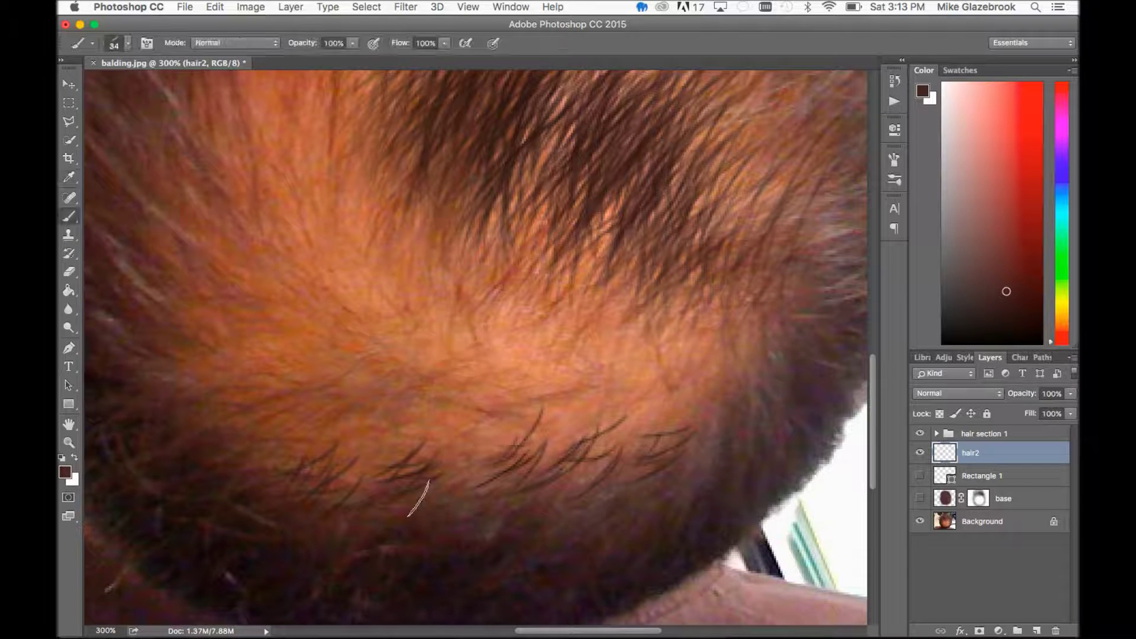
{"action": "mouse_move", "coordinate": [560, 480]}
{"action": "left_mouse_down"}
{"action": "mouse_move", "coordinate": [594, 444]}
{"action": "mouse_move", "coordinate": [661, 441]}
{"action": "left_mouse_up"}
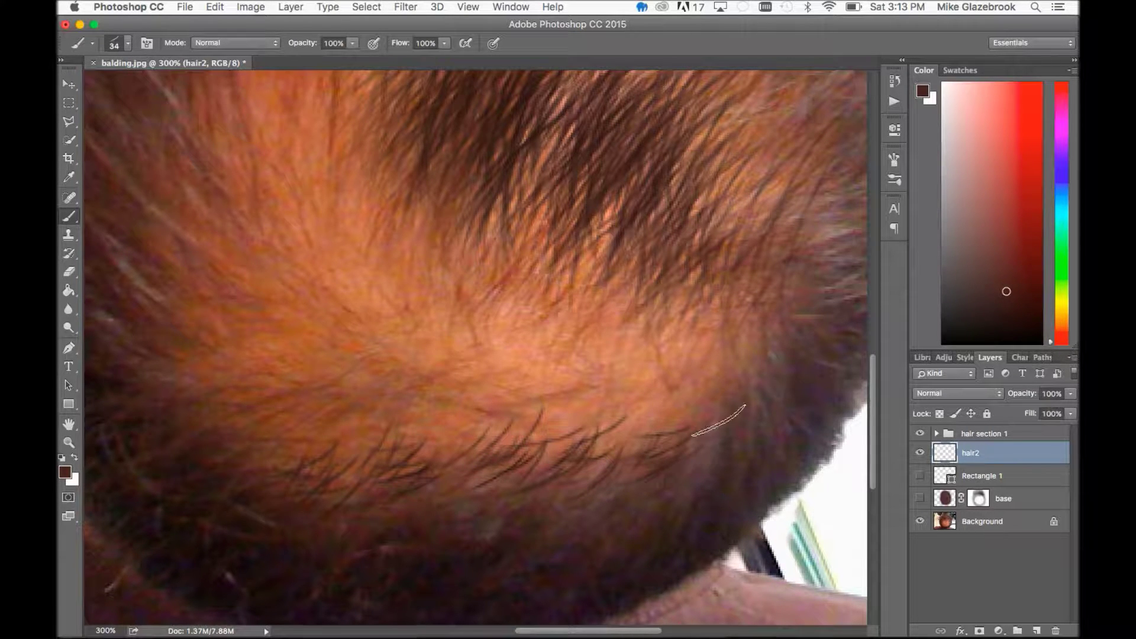
- Sample a muted brown from the hair at the lower right of the bald area and paint more strands along the lower hairline
{"action": "key", "text": "i"}
{"action": "left_click", "coordinate": [741, 436]}
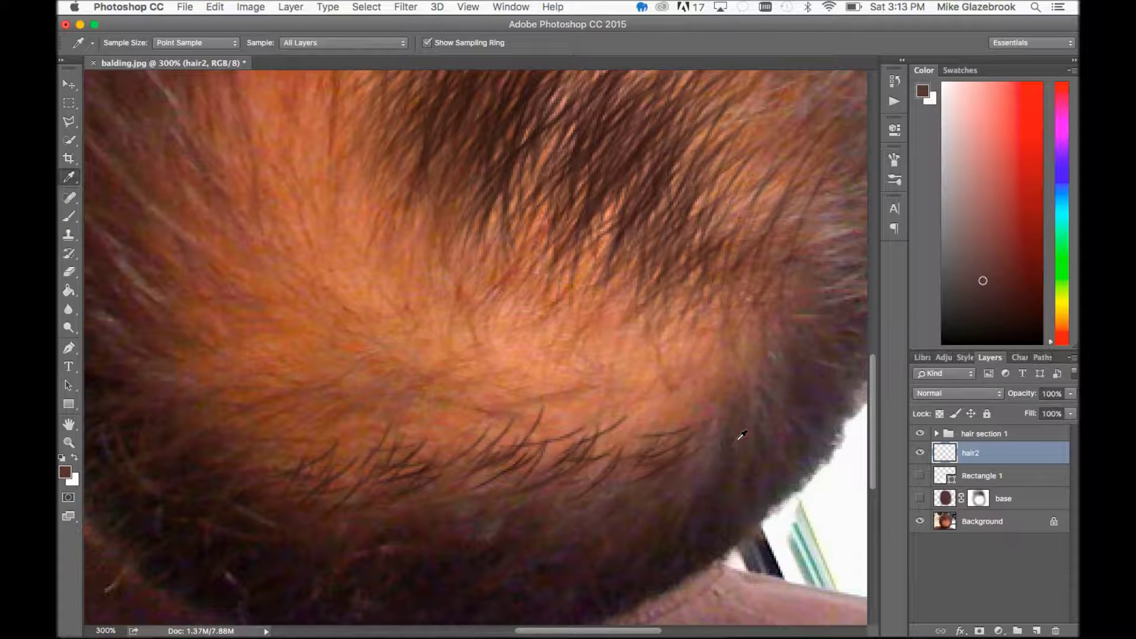
{"action": "key", "text": "b"}
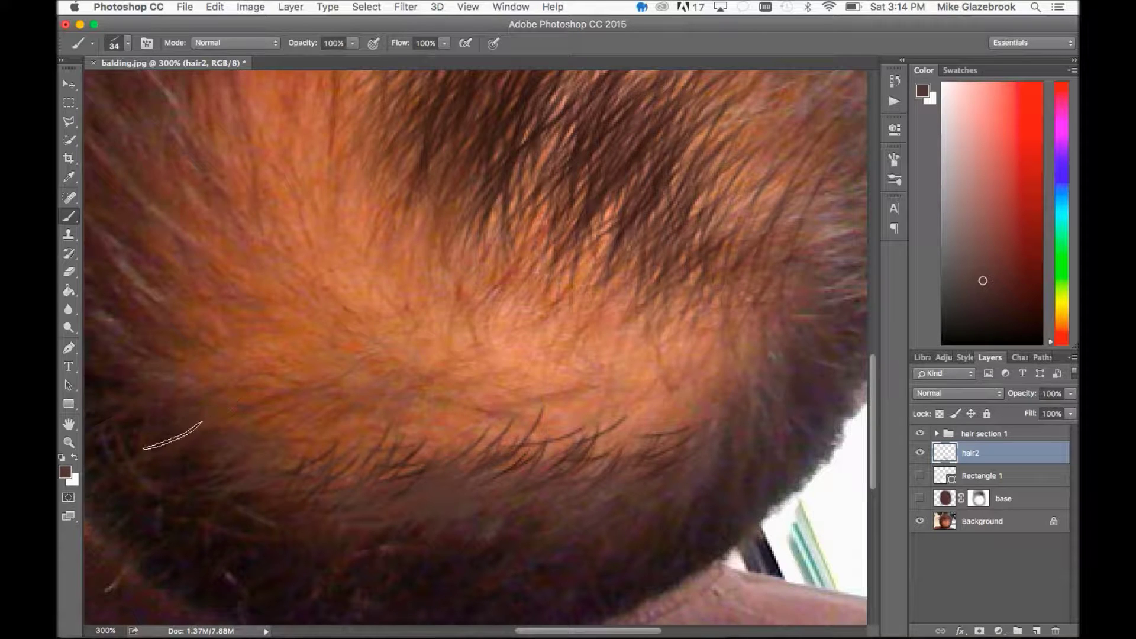
- Sample a reddish brown from the lower left hair and paint a dense band of strands across the lower bald area
{"action": "key", "text": "i"}
{"action": "left_click", "coordinate": [184, 439]}
{"action": "key", "text": "b"}
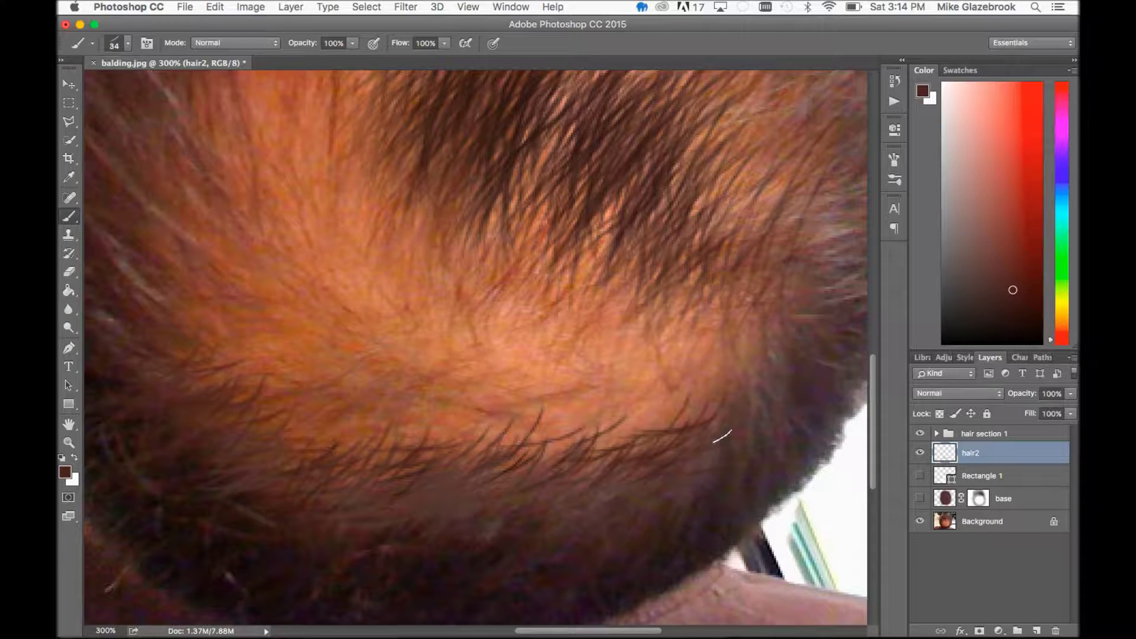
{"action": "left_click_drag", "start_coordinate": [746, 368], "coordinate": [697, 399]}
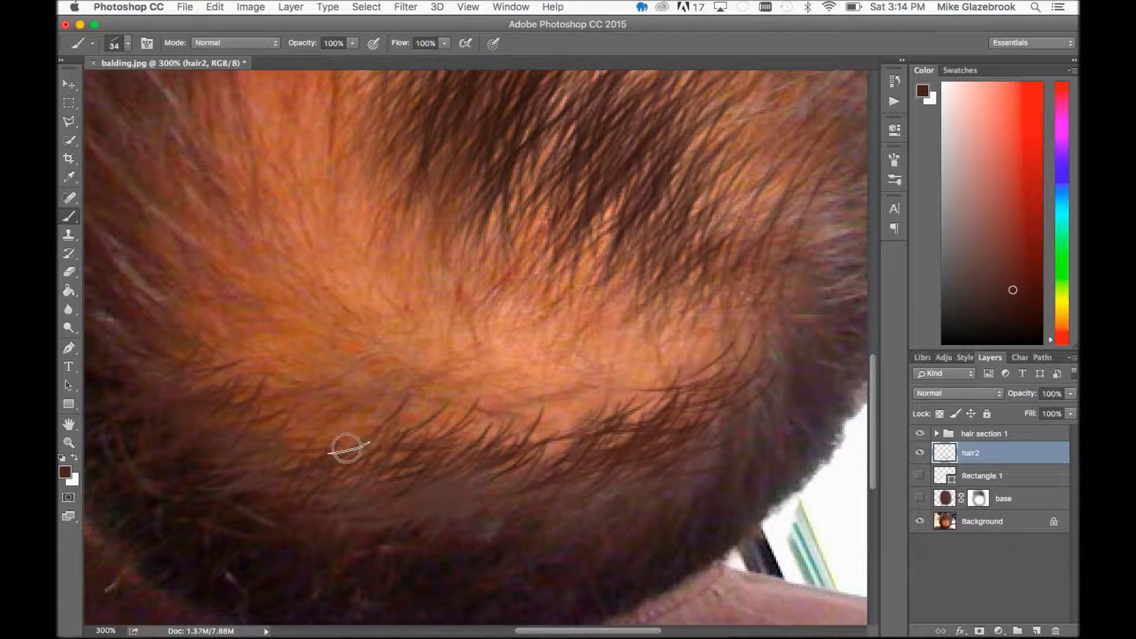
{"action": "mouse_move", "coordinate": [191, 362]}
{"action": "left_mouse_down"}
{"action": "mouse_move", "coordinate": [371, 441]}
{"action": "mouse_move", "coordinate": [542, 426]}
{"action": "mouse_move", "coordinate": [334, 422]}
{"action": "mouse_move", "coordinate": [249, 399]}
{"action": "mouse_move", "coordinate": [368, 429]}
{"action": "mouse_move", "coordinate": [522, 435]}
{"action": "mouse_move", "coordinate": [485, 422]}
{"action": "mouse_move", "coordinate": [624, 422]}
{"action": "left_mouse_up"}
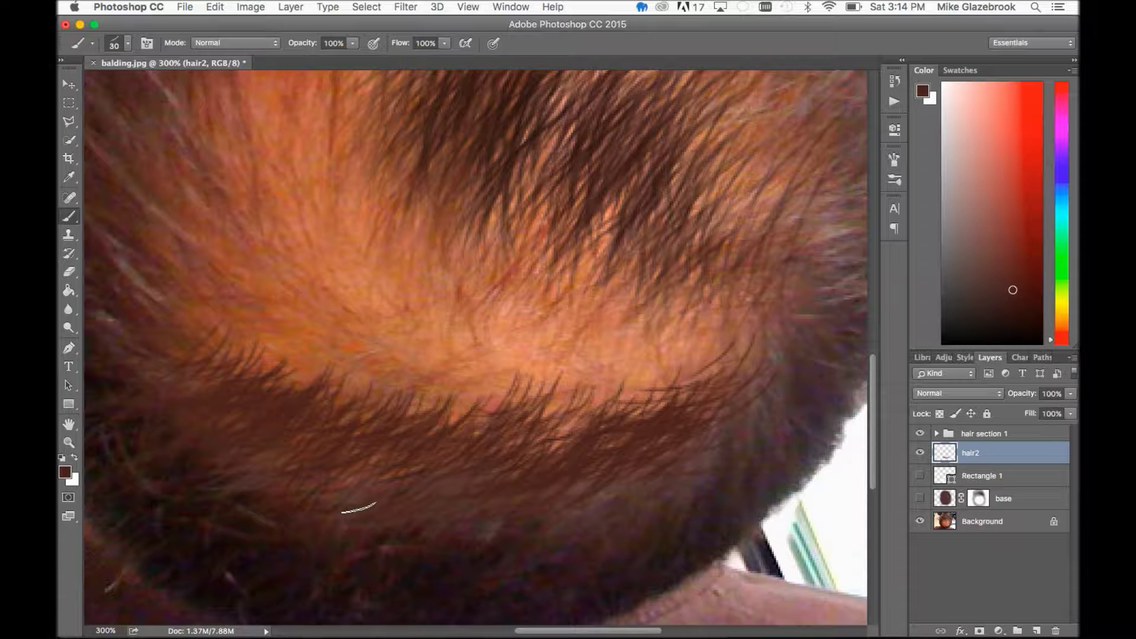
- Sample a near-black tone from the dark hair above the neckline and paint darker strands into the lower hair band at 30 px
{"action": "key", "text": "super+minus"}
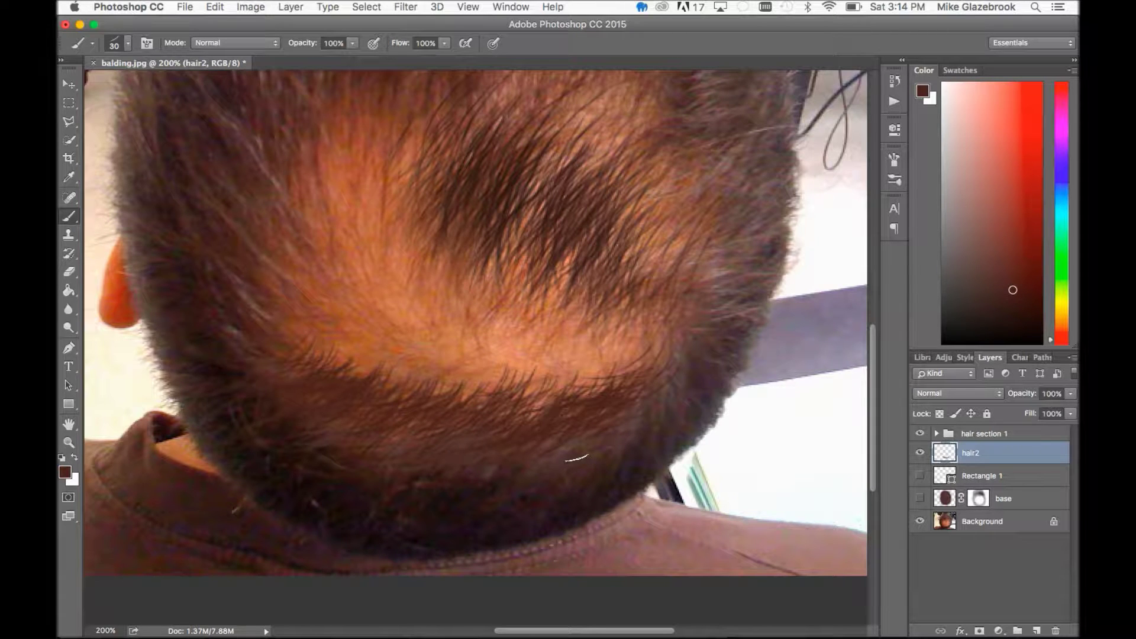
{"action": "key", "text": "i"}
{"action": "left_click", "coordinate": [552, 223]}
{"action": "key", "text": "b"}
{"action": "key", "text": "i"}
{"action": "left_click", "coordinate": [419, 492]}
{"action": "left_click", "coordinate": [451, 501]}
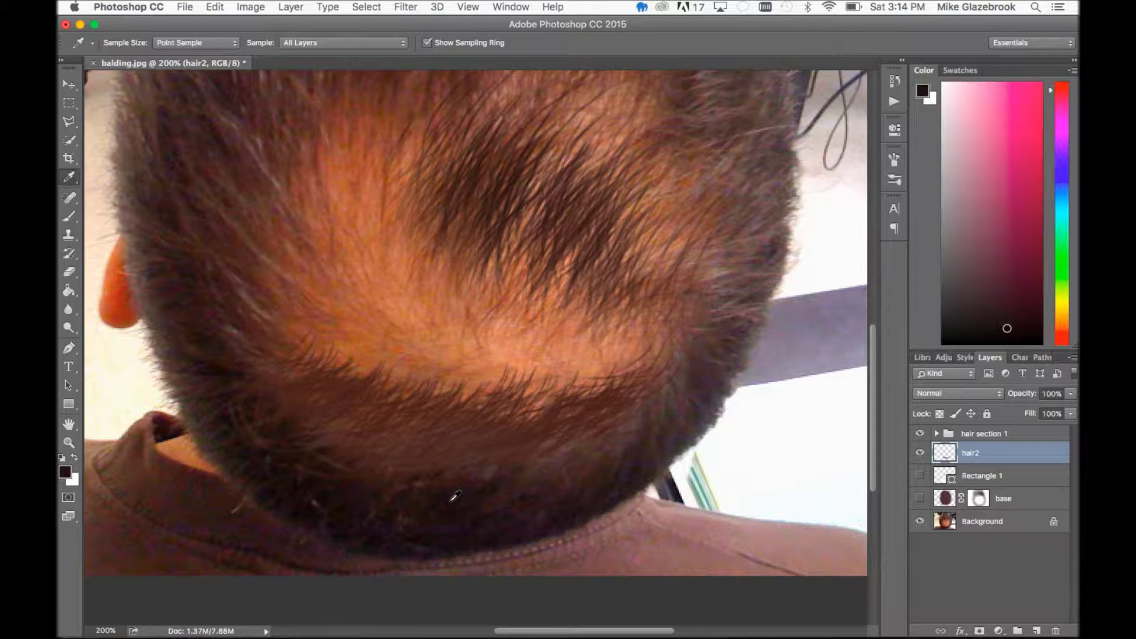
{"action": "key", "text": "b"}
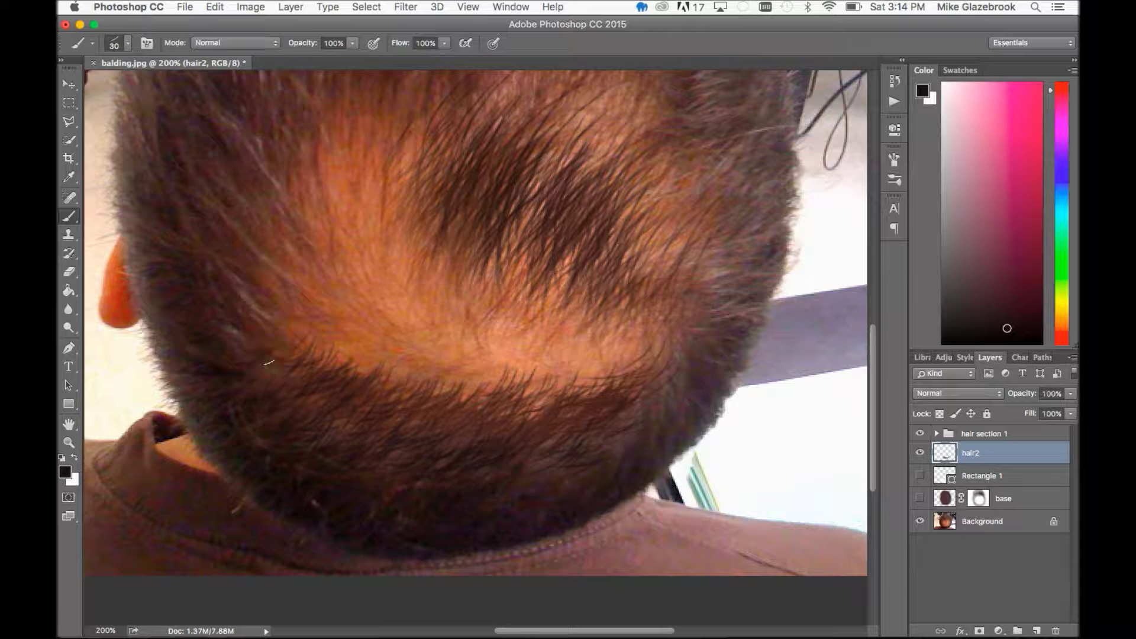
- Add more near-black strands to the left part of the lower hair band on the hair2 layer
{"action": "left_click_drag", "start_coordinate": [295, 396], "coordinate": [328, 383]}
- Duplicate the hair section 1 group, rotate the copy about -7.87° and place it lower over the bald area
{"action": "scroll", "coordinate": [668, 290], "scroll_direction": "up", "scroll_amount": 4}
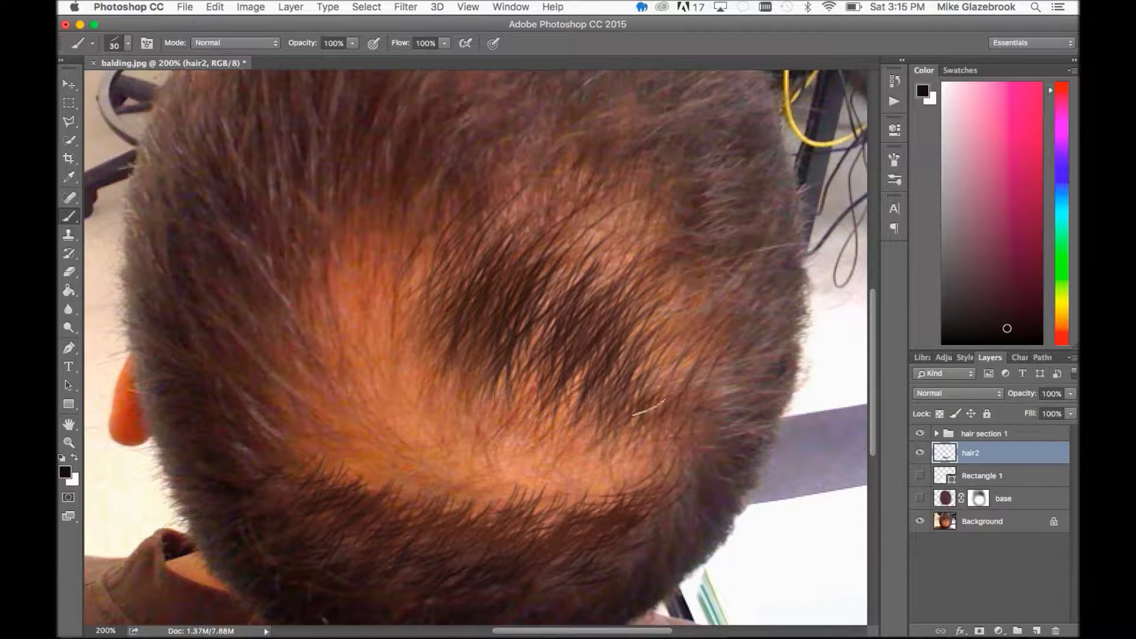
{"action": "left_click", "coordinate": [1022, 435]}
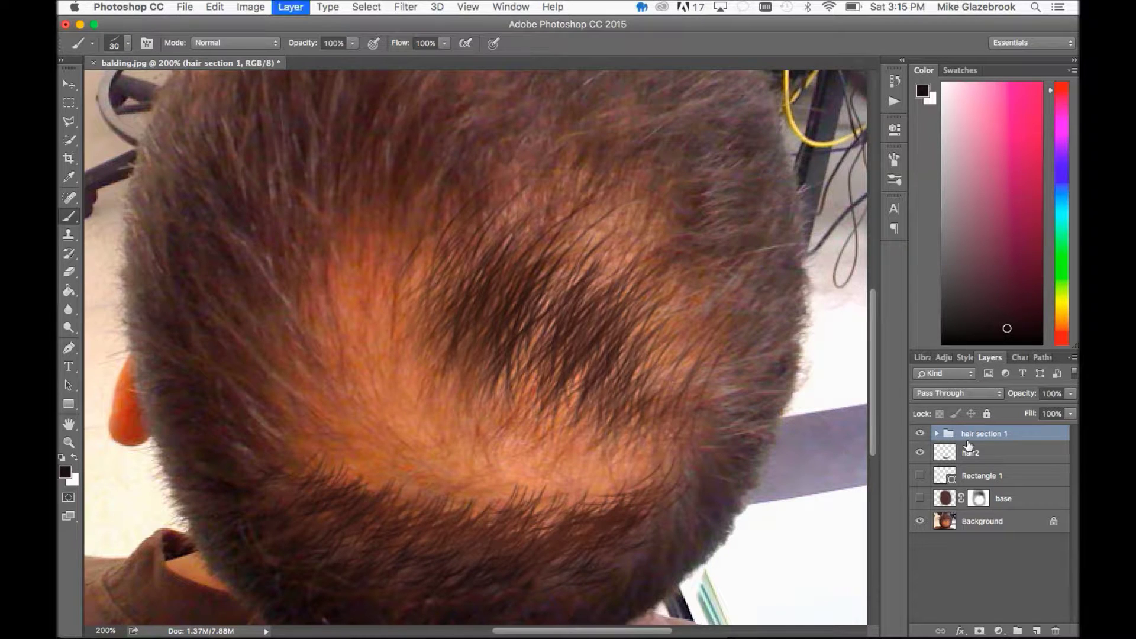
{"action": "key", "text": "super+j"}
{"action": "key", "text": "v"}
{"action": "mouse_move", "coordinate": [565, 378]}
{"action": "left_mouse_down"}
{"action": "mouse_move", "coordinate": [550, 411]}
{"action": "mouse_move", "coordinate": [562, 435]}
{"action": "mouse_move", "coordinate": [548, 438]}
{"action": "left_mouse_up"}
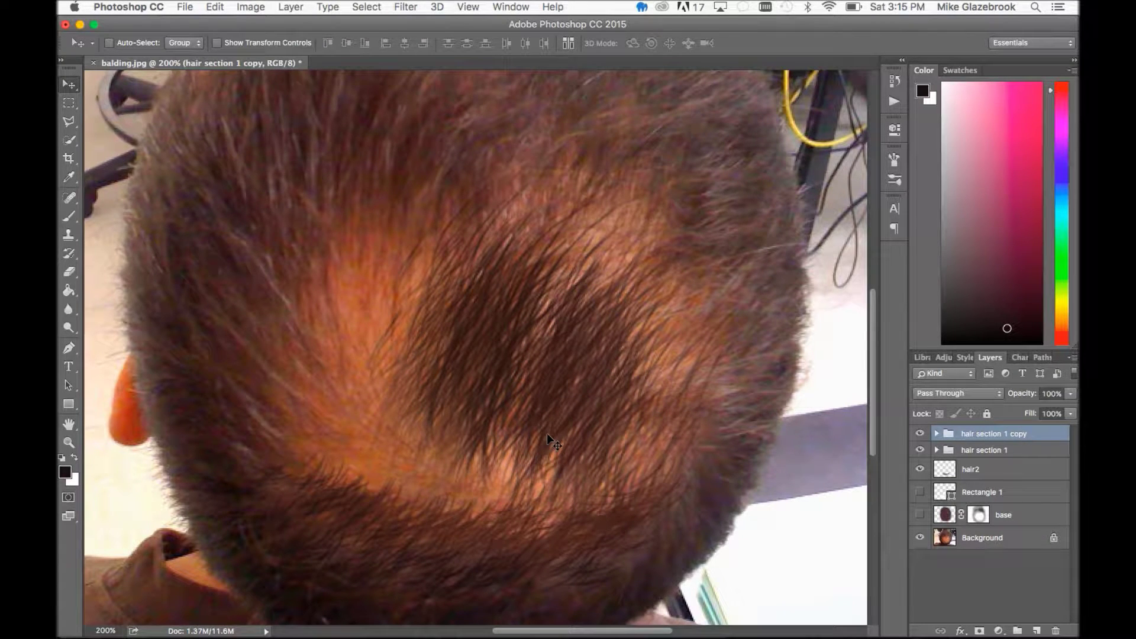
{"action": "key", "text": "ctrl+t"}
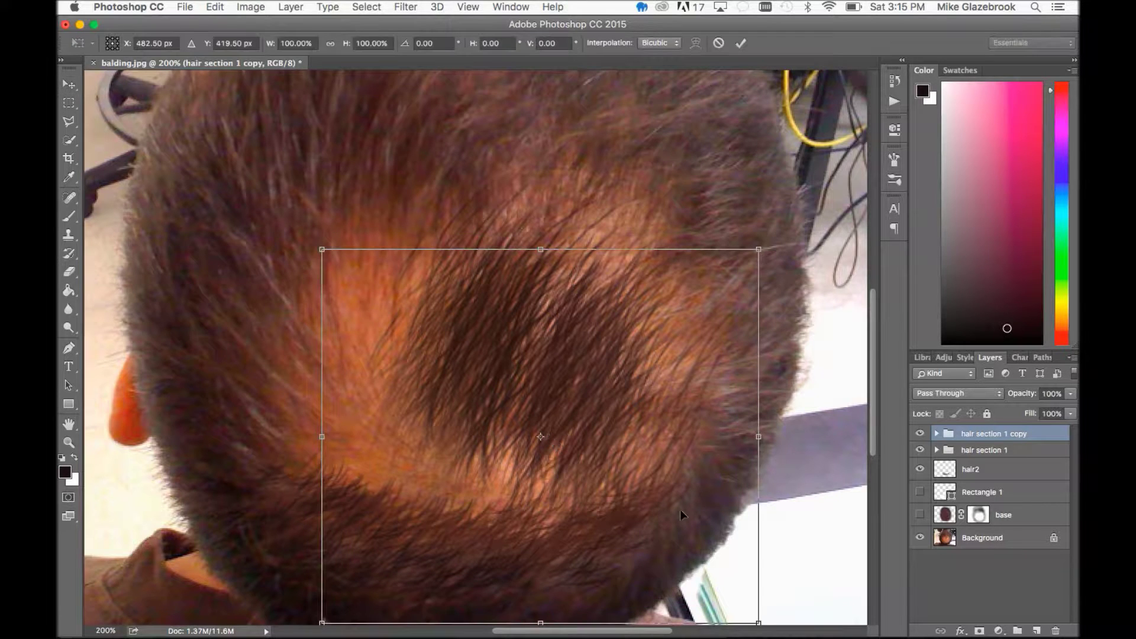
{"action": "left_click_drag", "start_coordinate": [761, 241], "coordinate": [732, 228]}
{"action": "left_click_drag", "start_coordinate": [546, 378], "coordinate": [558, 410]}
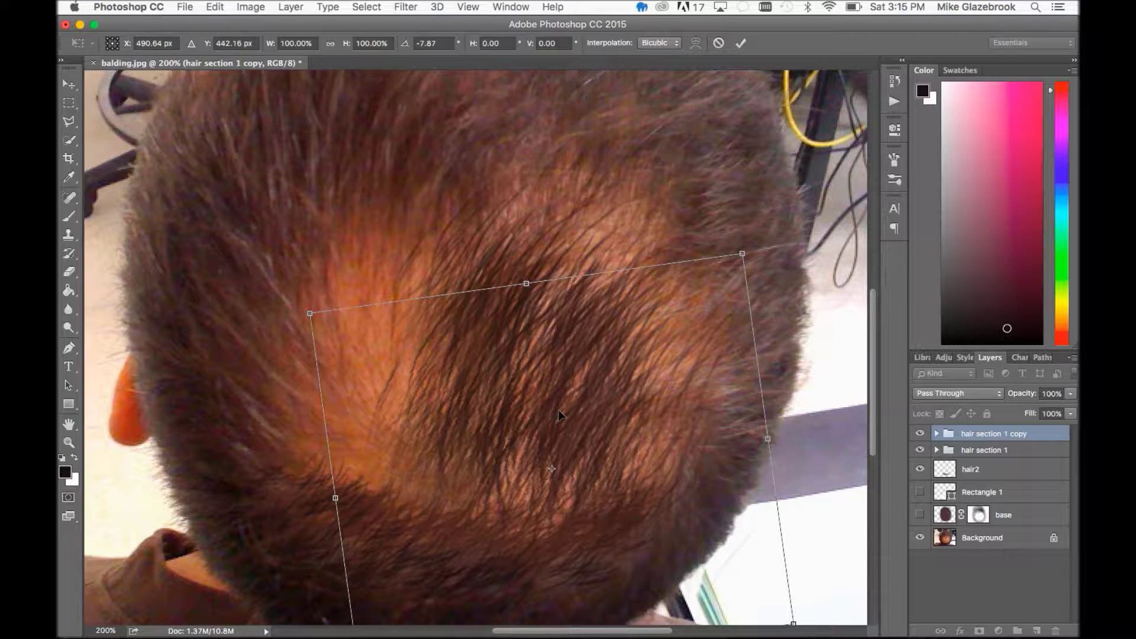
{"action": "left_click_drag", "start_coordinate": [558, 410], "coordinate": [541, 411]}
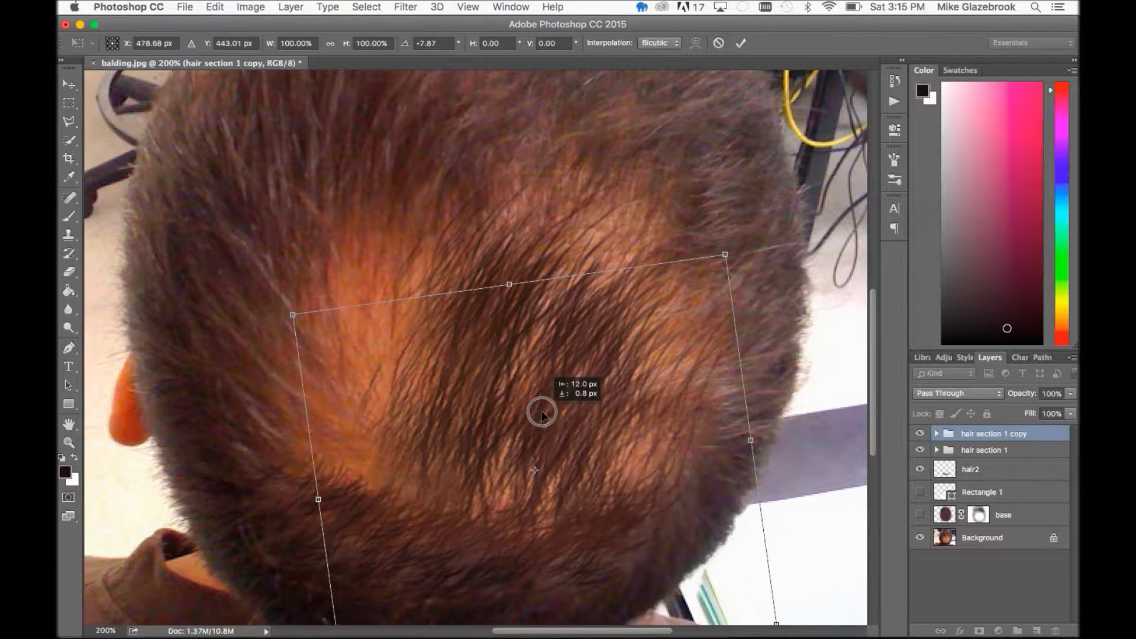
{"action": "key", "text": "Return"}
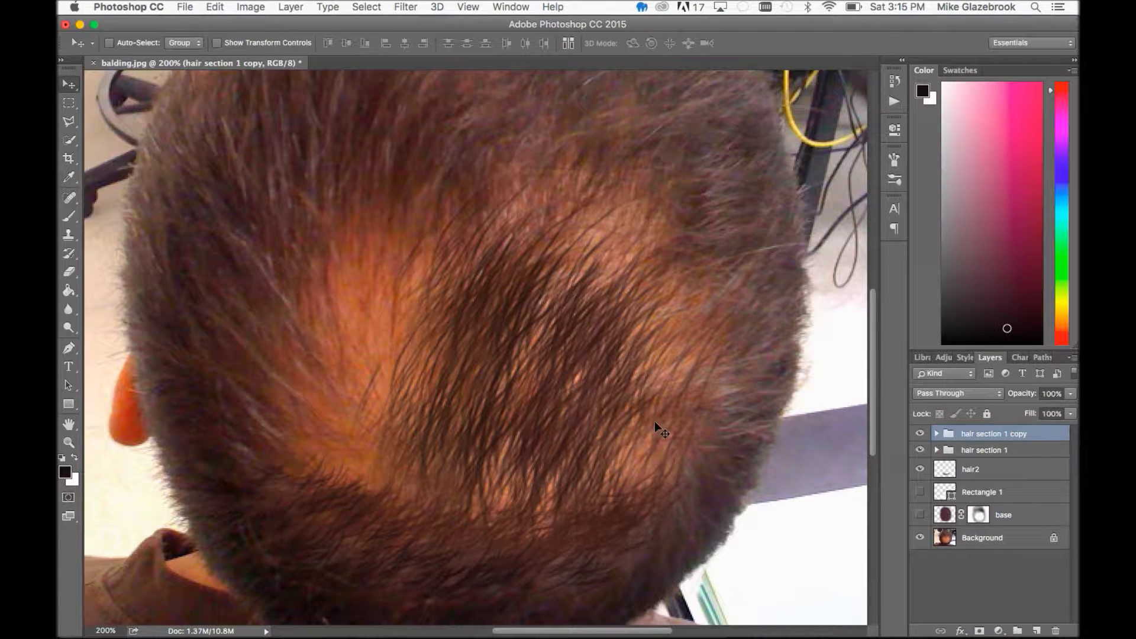
- Make a second copy of the hair section 1 group, rotate it slightly clockwise and place it over the right side of the bald area
{"action": "left_click_drag", "start_coordinate": [739, 438], "coordinate": [717, 433]}
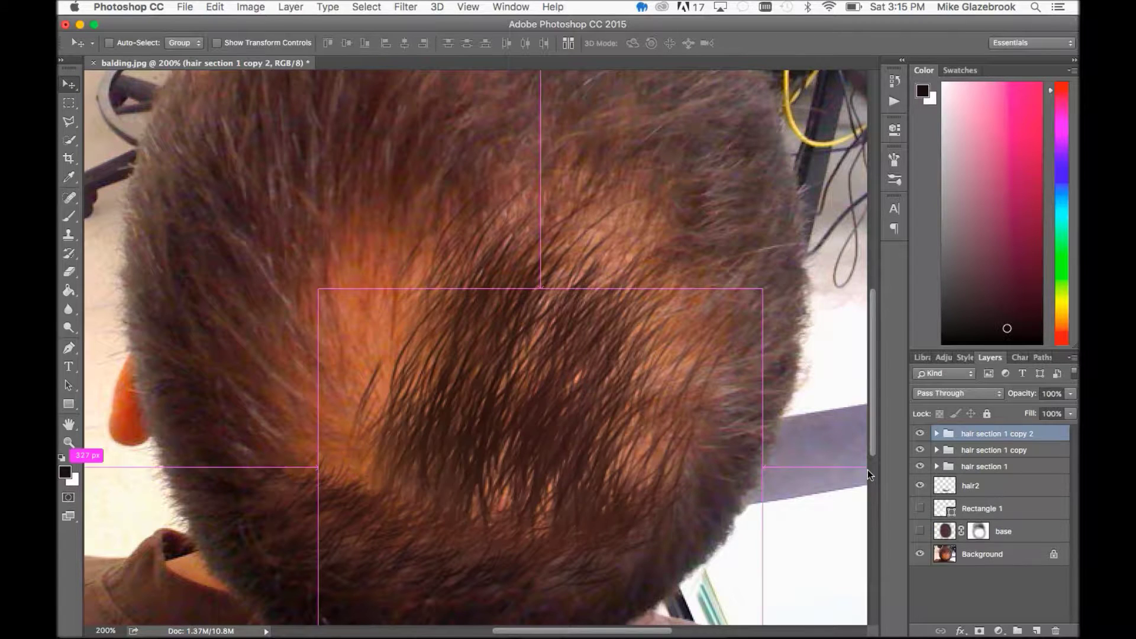
{"action": "left_click_drag", "start_coordinate": [554, 444], "coordinate": [720, 268]}
{"action": "key", "text": "super+t"}
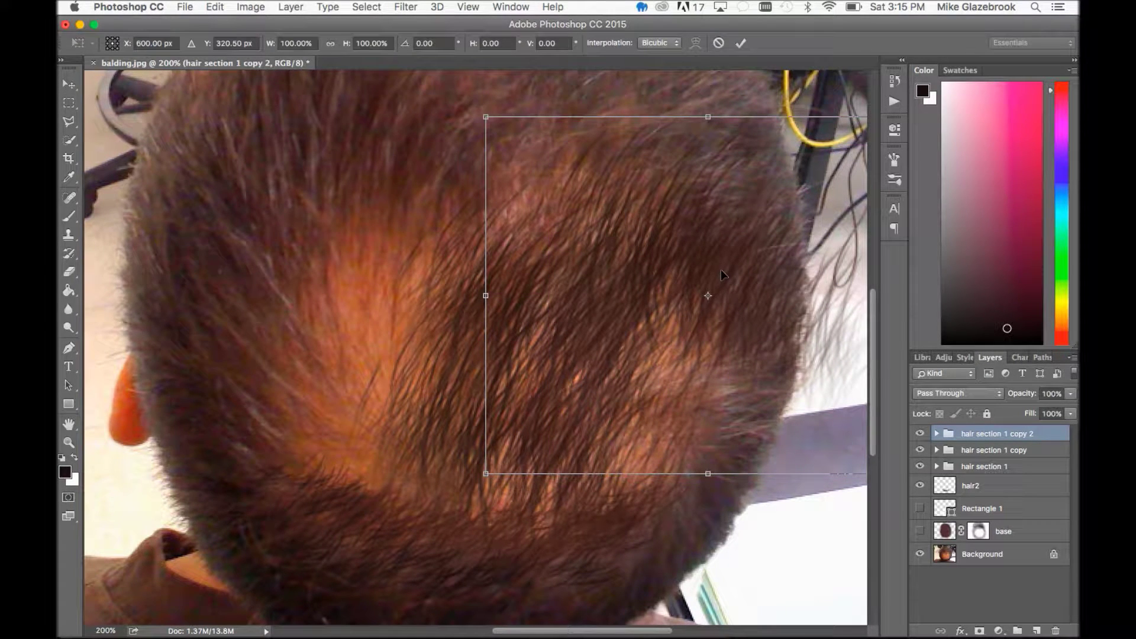
{"action": "left_click_drag", "start_coordinate": [467, 111], "coordinate": [501, 84]}
{"action": "left_click_drag", "start_coordinate": [708, 295], "coordinate": [696, 331]}
{"action": "key", "text": "Return"}
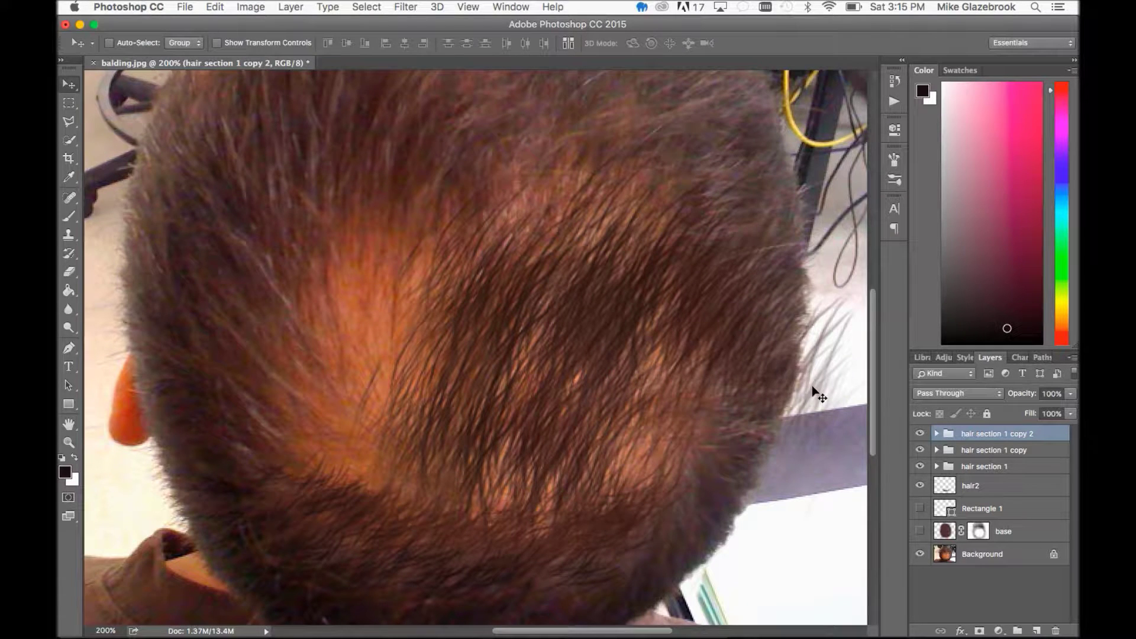
- Add a layer mask to hair section 1 copy 2 and erase the strands past the head's right edge with a 45 px eraser at 100% opacity
{"action": "scroll", "coordinate": [742, 359], "scroll_direction": "right", "scroll_amount": 5}
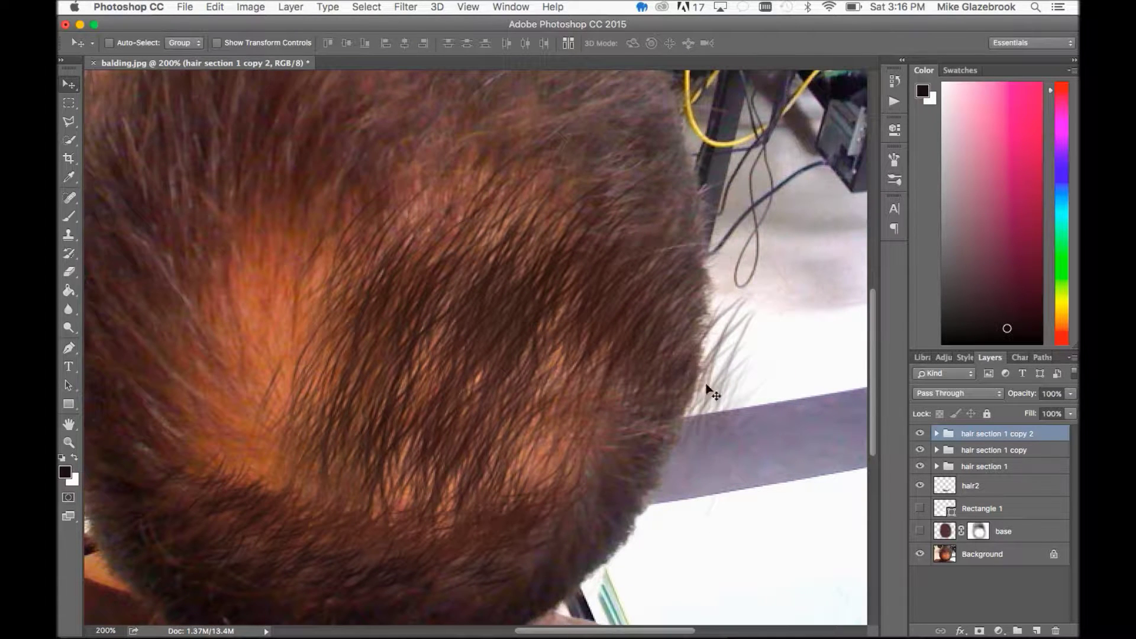
{"action": "left_click", "coordinate": [980, 631]}
{"action": "key", "text": "e"}
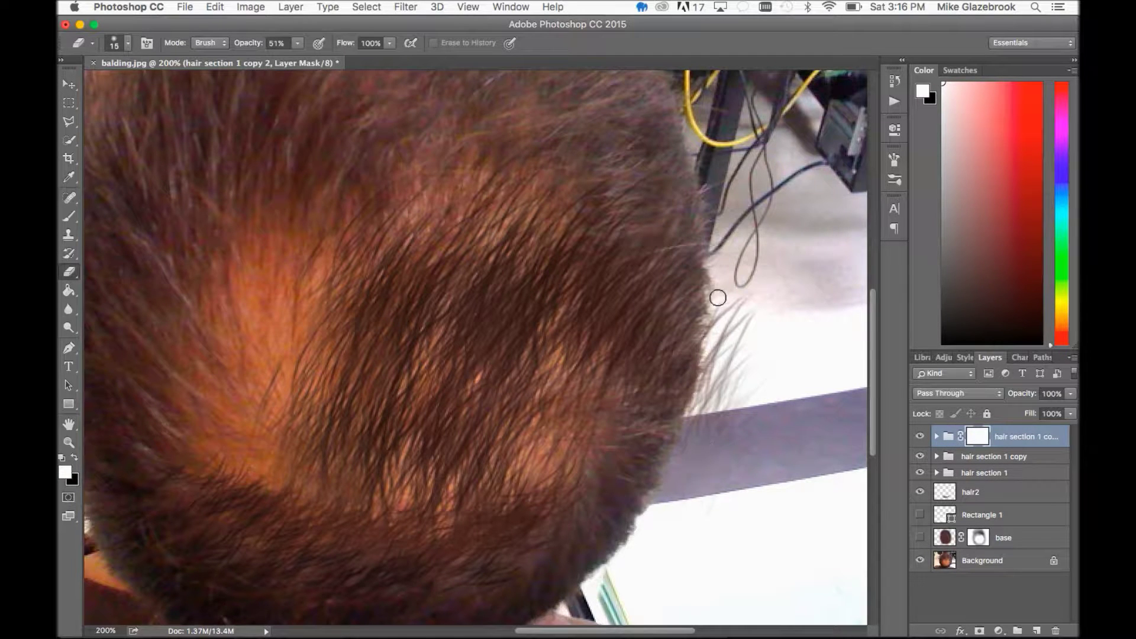
{"action": "key", "text": "bracketright"}
{"action": "key", "text": "bracketright"}
{"action": "key", "text": "bracketright"}
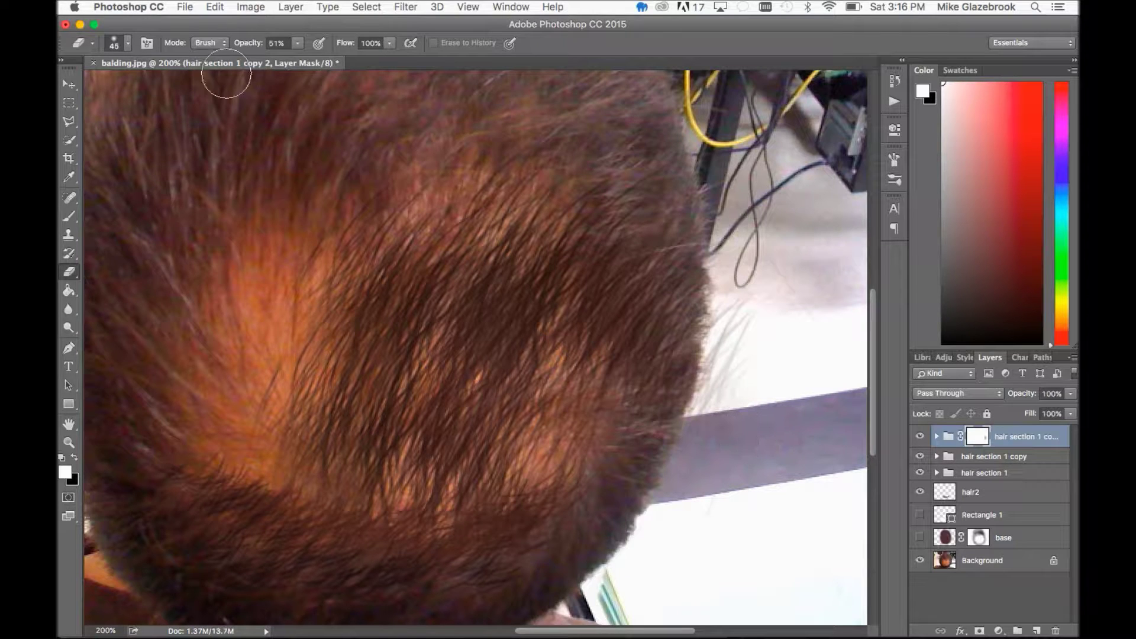
{"action": "left_click", "coordinate": [298, 44]}
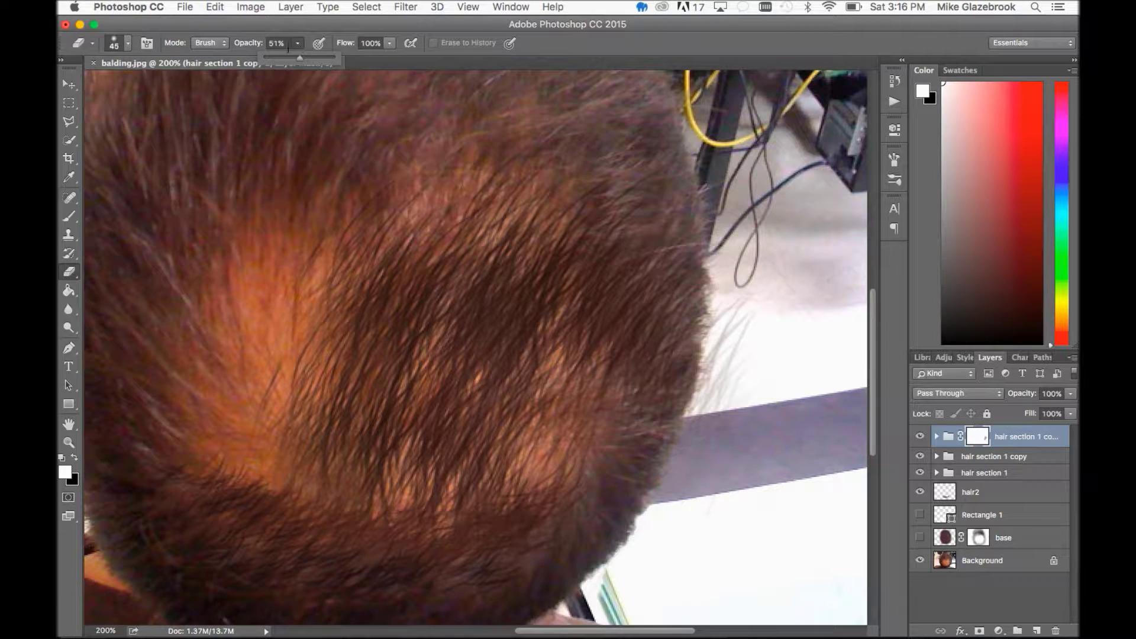
{"action": "left_click_drag", "start_coordinate": [298, 63], "coordinate": [413, 55]}
{"action": "left_click", "coordinate": [696, 442]}
{"action": "mouse_move", "coordinate": [696, 443]}
{"action": "left_mouse_down"}
{"action": "mouse_move", "coordinate": [720, 317]}
{"action": "mouse_move", "coordinate": [722, 431]}
{"action": "left_mouse_up"}
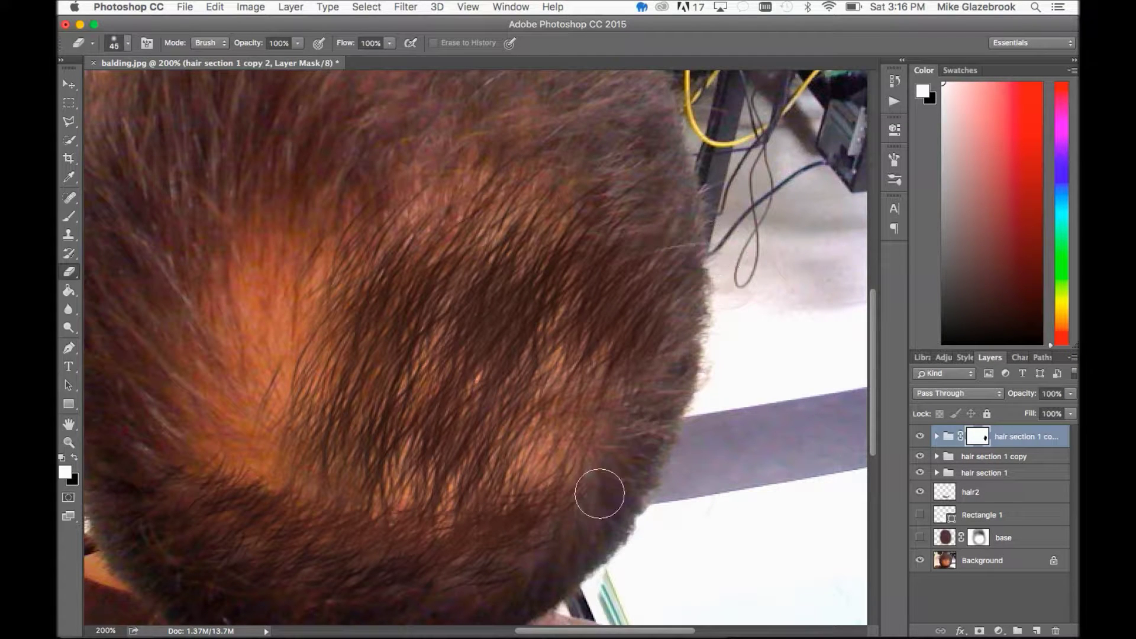
- Try duplicating the hair2 layer, rotating the copy about -4.74° and shifting it left along the lower hairline
{"action": "scroll", "coordinate": [666, 524], "scroll_direction": "left", "scroll_amount": 5}
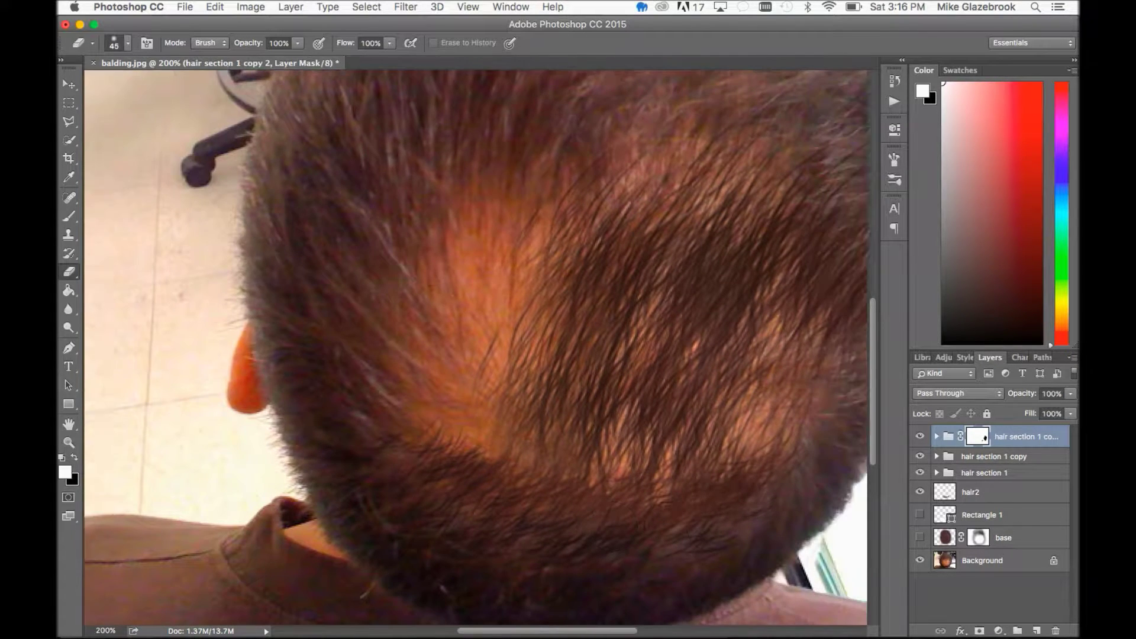
{"action": "scroll", "coordinate": [668, 526], "scroll_direction": "right", "scroll_amount": 1}
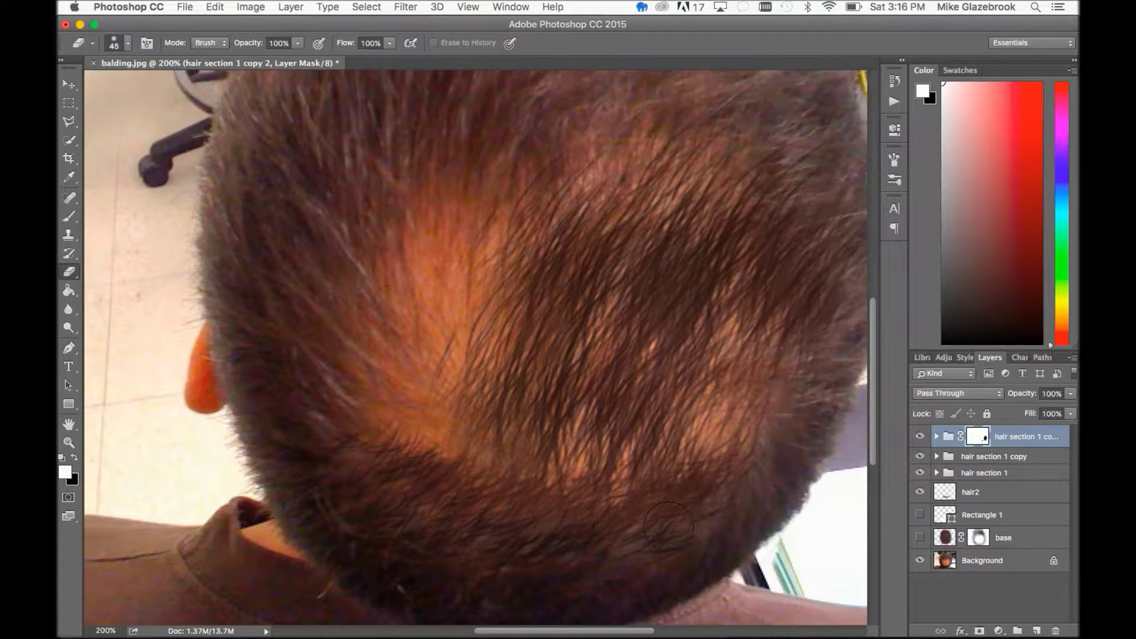
{"action": "left_click", "coordinate": [998, 493]}
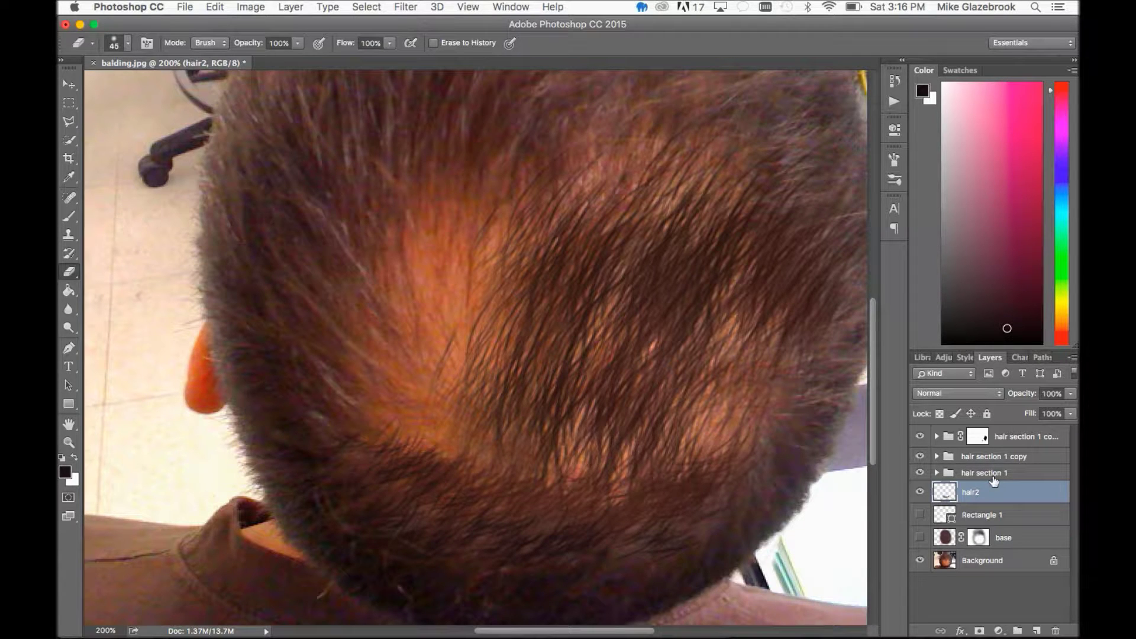
{"action": "key", "text": "ctrl+j"}
{"action": "key", "text": "v"}
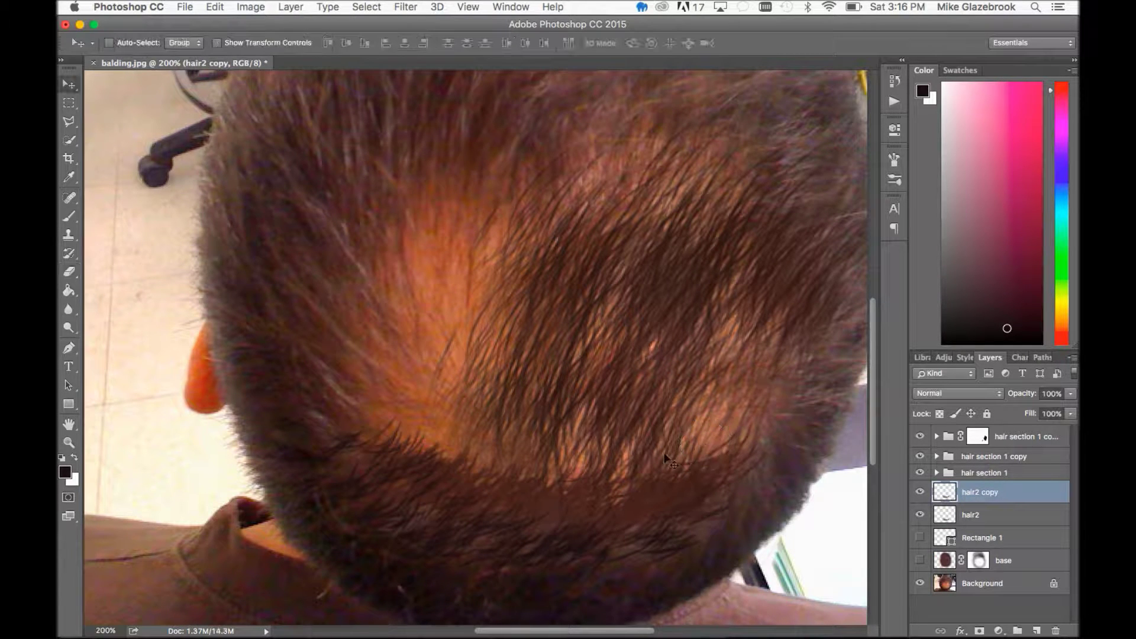
{"action": "left_click_drag", "start_coordinate": [578, 499], "coordinate": [631, 490]}
{"action": "key", "text": "super"}
{"action": "key", "text": "super+t"}
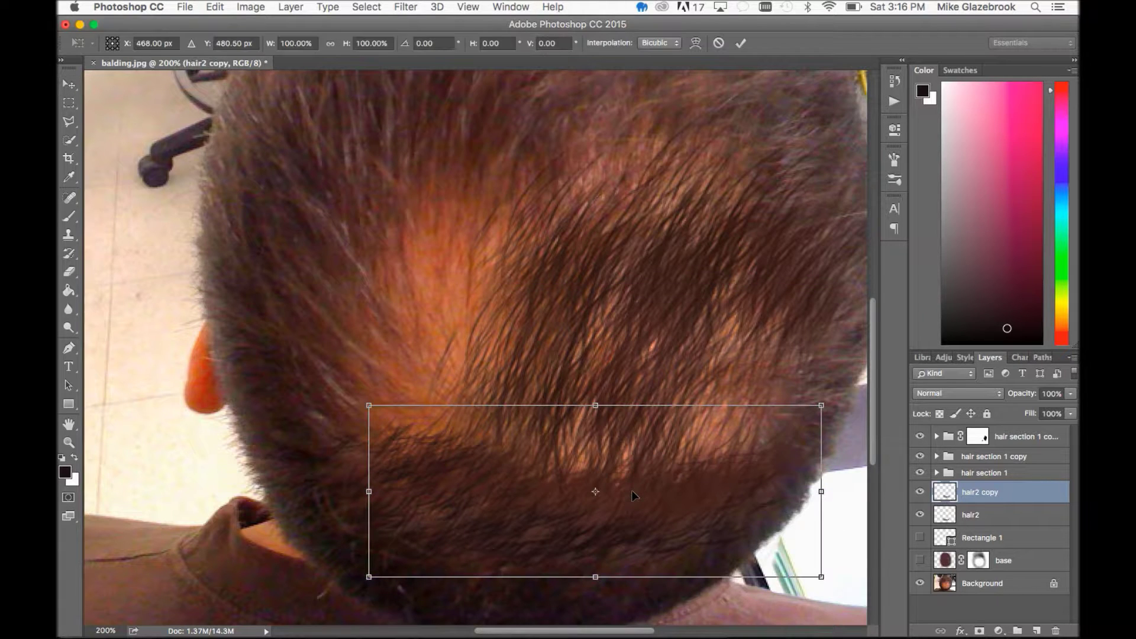
{"action": "left_click_drag", "start_coordinate": [362, 400], "coordinate": [370, 425]}
{"action": "left_click_drag", "start_coordinate": [440, 491], "coordinate": [386, 492]}
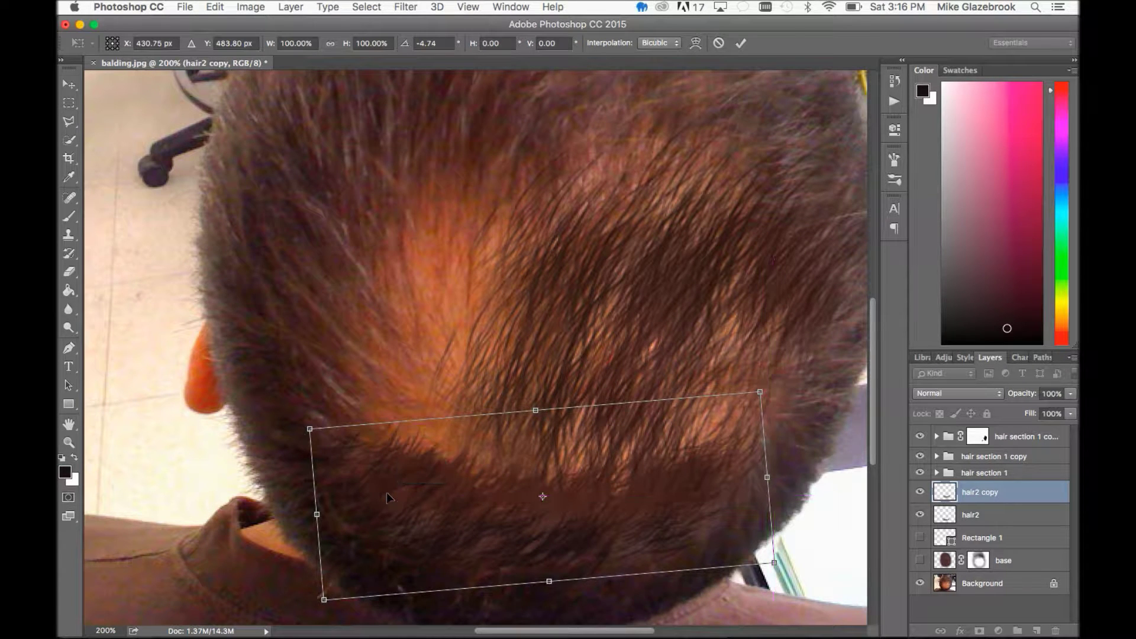
{"action": "key", "text": "Return"}
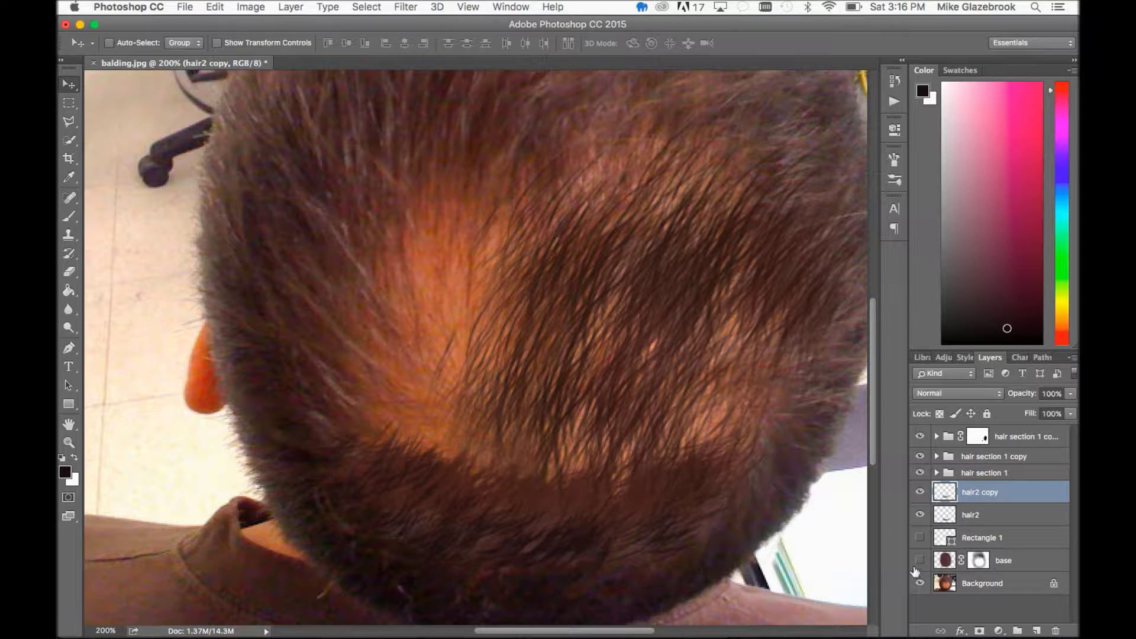
- Show the base layer, compare the hair with and without the hair2 copy, and delete that copy
{"action": "left_click", "coordinate": [919, 560]}
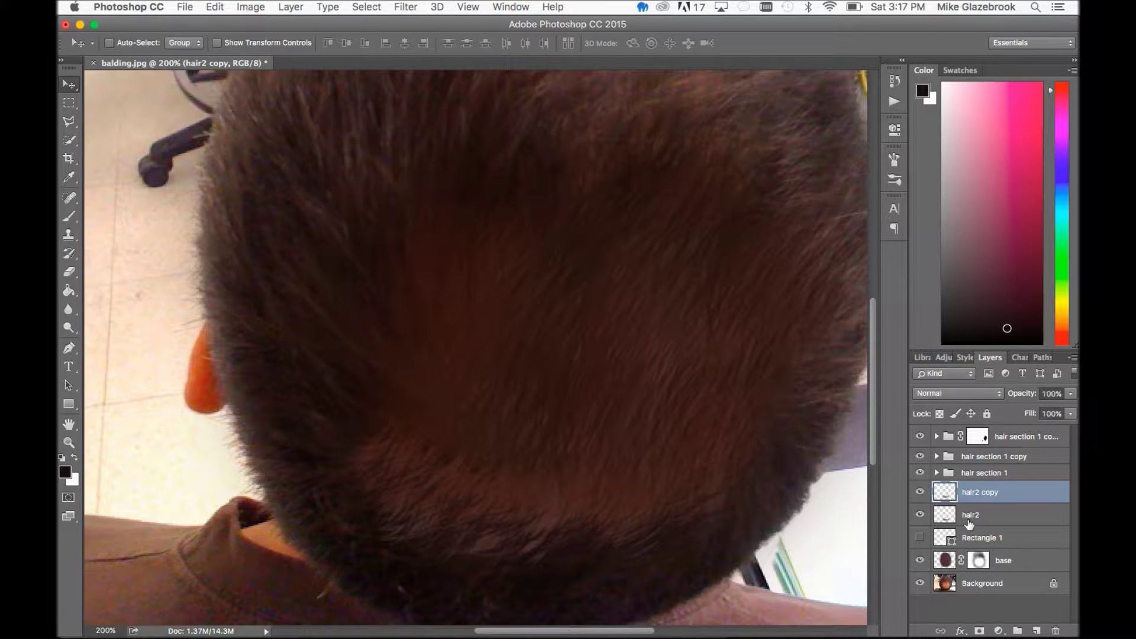
{"action": "left_click", "coordinate": [919, 492]}
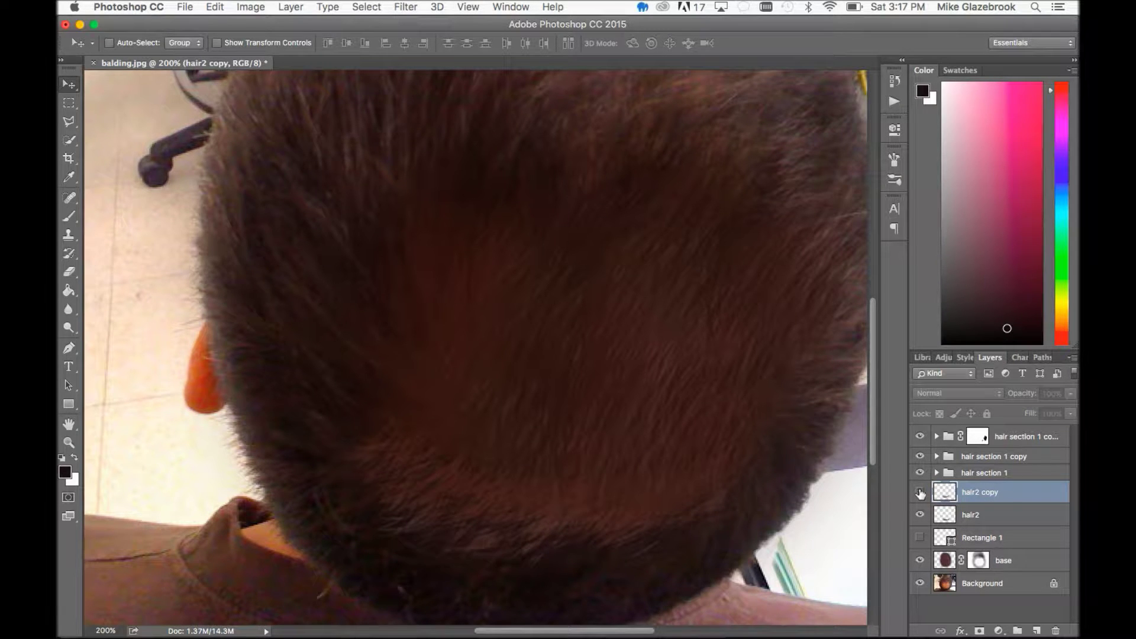
{"action": "left_click", "coordinate": [919, 492]}
{"action": "left_click", "coordinate": [919, 492]}
{"action": "left_click_drag", "start_coordinate": [1002, 500], "coordinate": [1056, 627]}
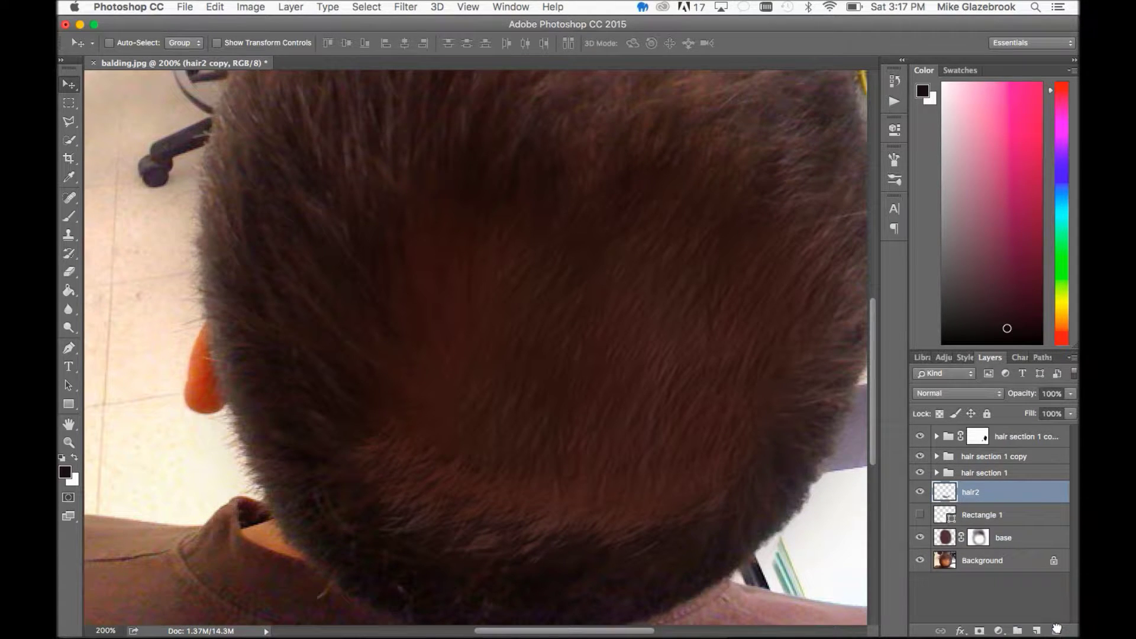
- Add a layer mask to hair2 and erase the reddish upper part of the lower hair band with a 70 px eraser at 100% opacity
{"action": "left_click", "coordinate": [979, 631]}
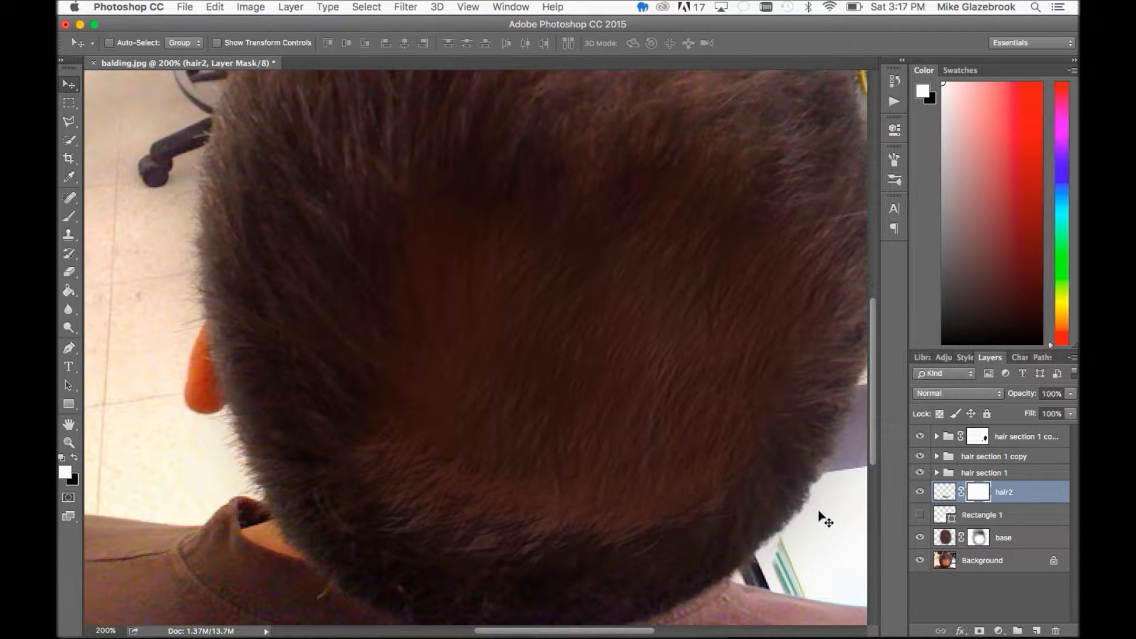
{"action": "key", "text": "e"}
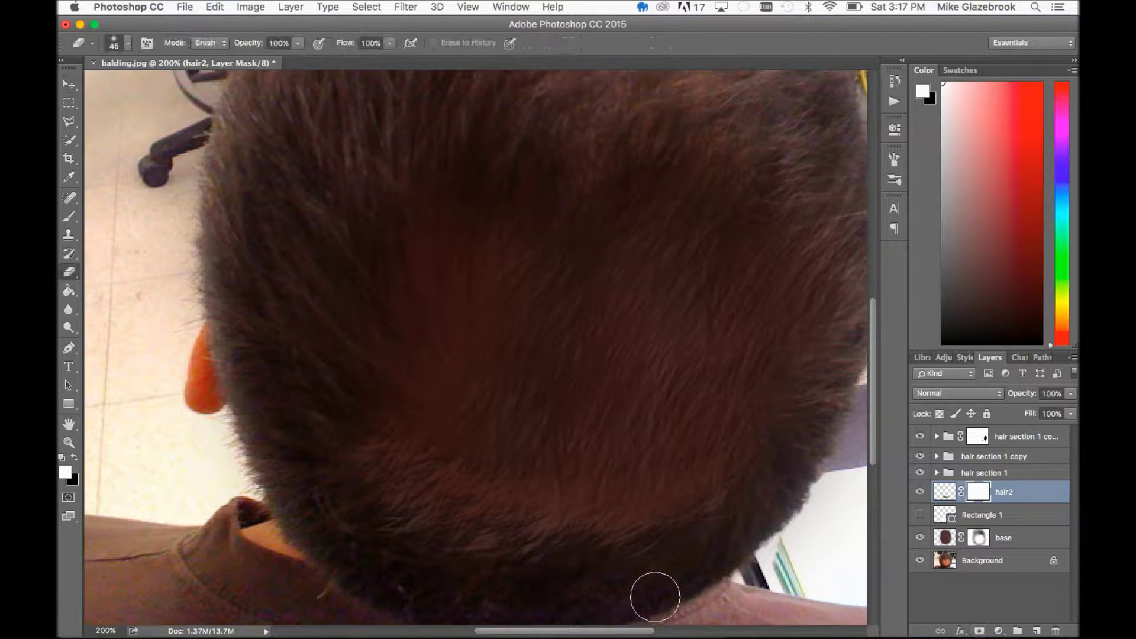
{"action": "key", "text": "bracketright"}
{"action": "key", "text": "bracketright"}
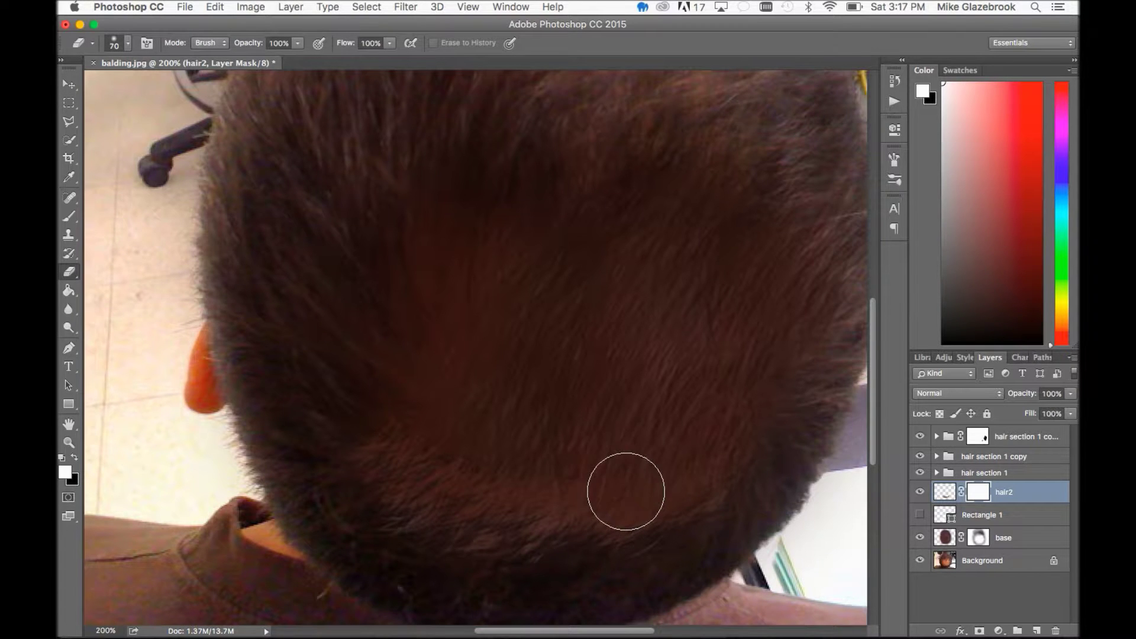
{"action": "left_click", "coordinate": [513, 475]}
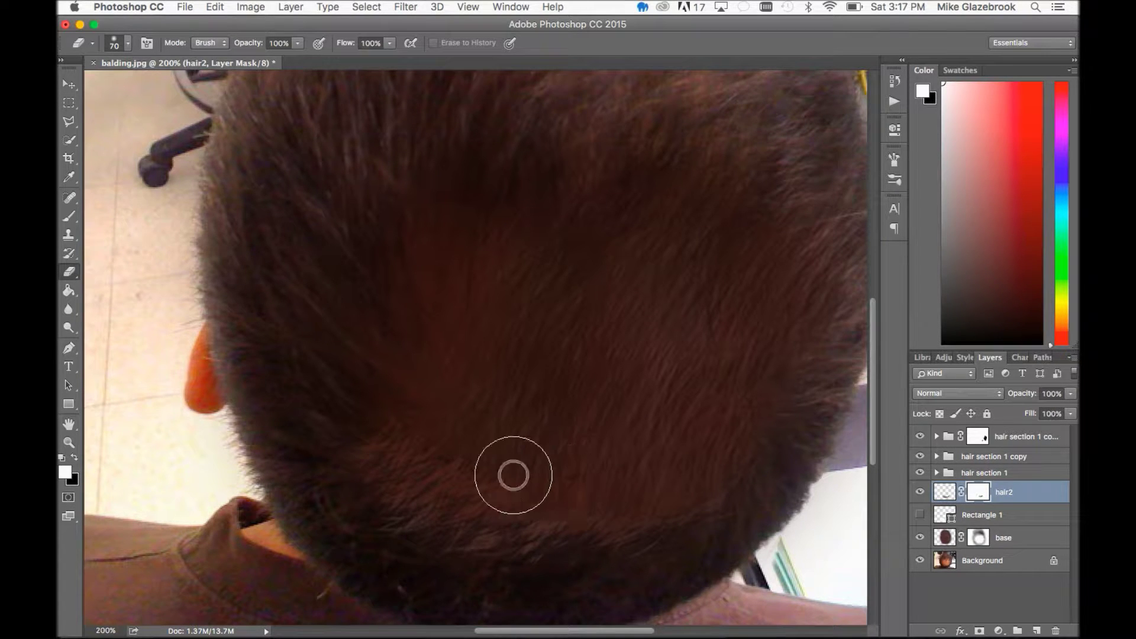
{"action": "left_click", "coordinate": [446, 474]}
{"action": "left_click", "coordinate": [393, 428]}
{"action": "mouse_move", "coordinate": [403, 508]}
{"action": "left_mouse_down"}
{"action": "mouse_move", "coordinate": [408, 495]}
{"action": "mouse_move", "coordinate": [481, 515]}
{"action": "mouse_move", "coordinate": [577, 500]}
{"action": "left_mouse_up"}
{"action": "left_click", "coordinate": [550, 515]}
{"action": "left_click", "coordinate": [624, 508]}
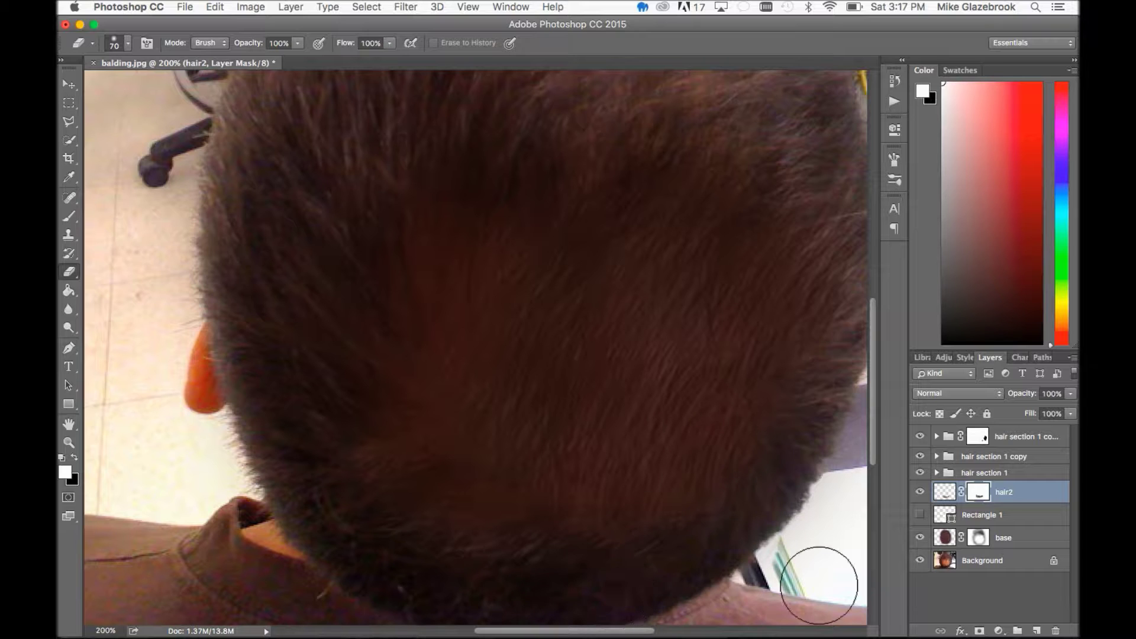
- Duplicate the masked hair2 layer, move the copy up and to the left, and rotate it slightly clockwise
{"action": "left_click", "coordinate": [1039, 495]}
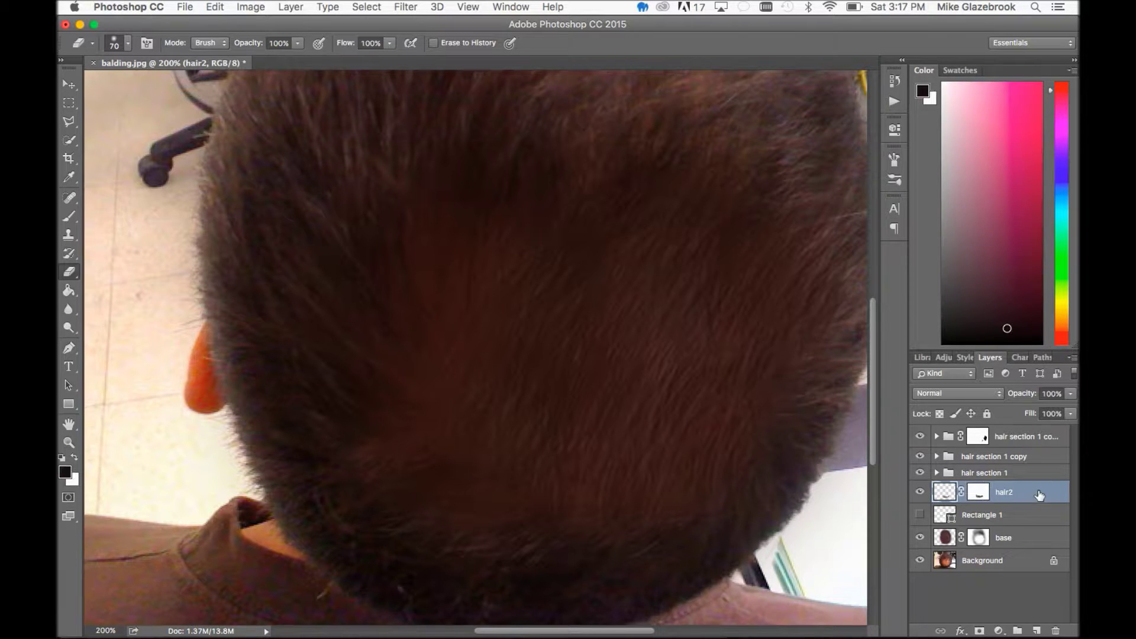
{"action": "key", "text": "super+j"}
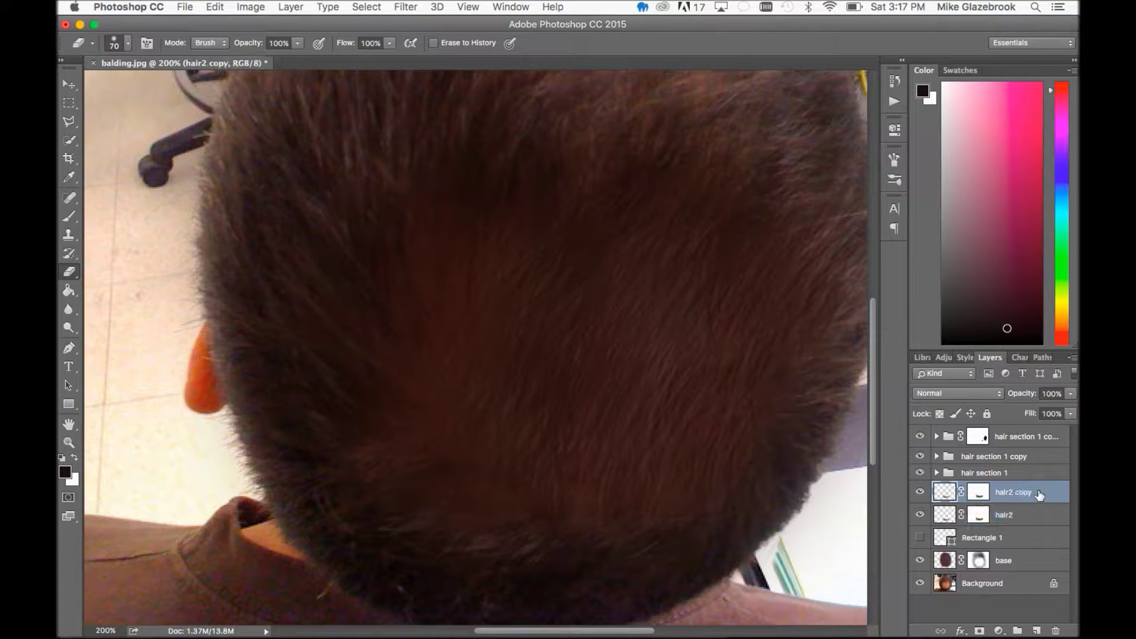
{"action": "key", "text": "v"}
{"action": "mouse_move", "coordinate": [487, 522]}
{"action": "left_mouse_down"}
{"action": "mouse_move", "coordinate": [501, 497]}
{"action": "mouse_move", "coordinate": [475, 498]}
{"action": "left_mouse_up"}
{"action": "key", "text": "super+t"}
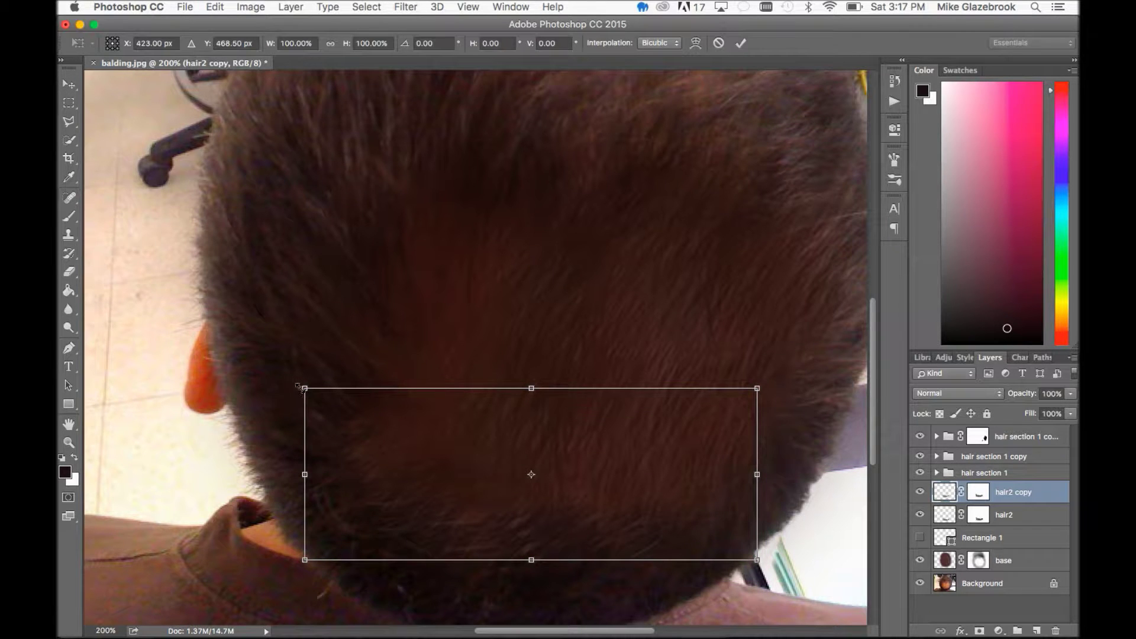
{"action": "left_click_drag", "start_coordinate": [293, 391], "coordinate": [301, 368]}
{"action": "left_click_drag", "start_coordinate": [462, 486], "coordinate": [437, 483]}
{"action": "key", "text": "Return"}
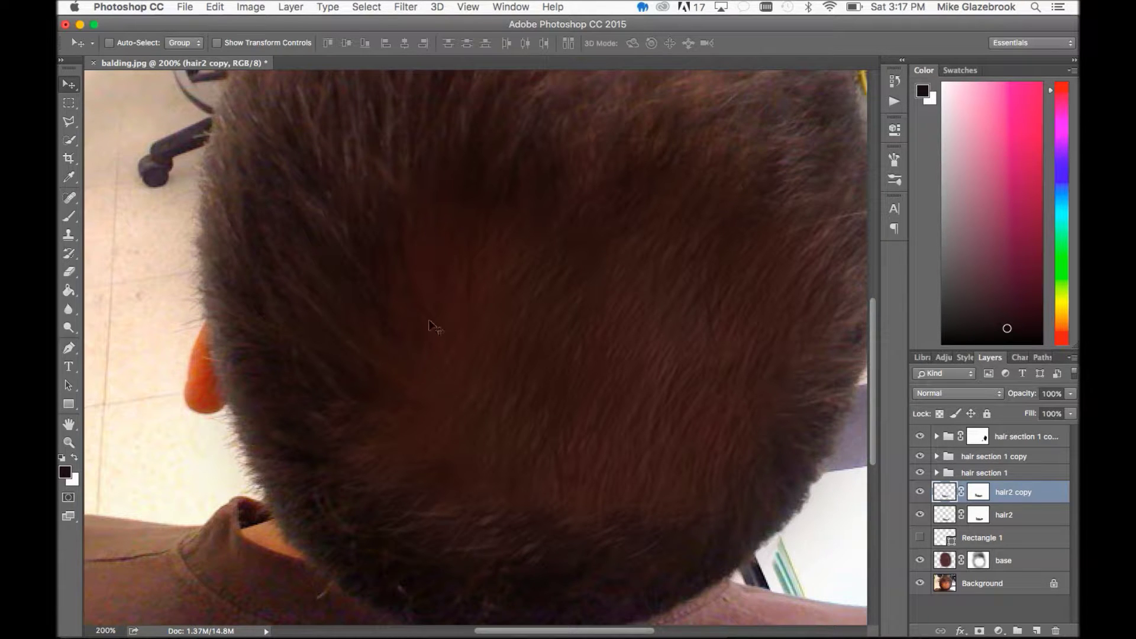
- Duplicate the hair section 1 copy group and move the duplicate up and to the left over the left side of the head
{"action": "key", "text": "b"}
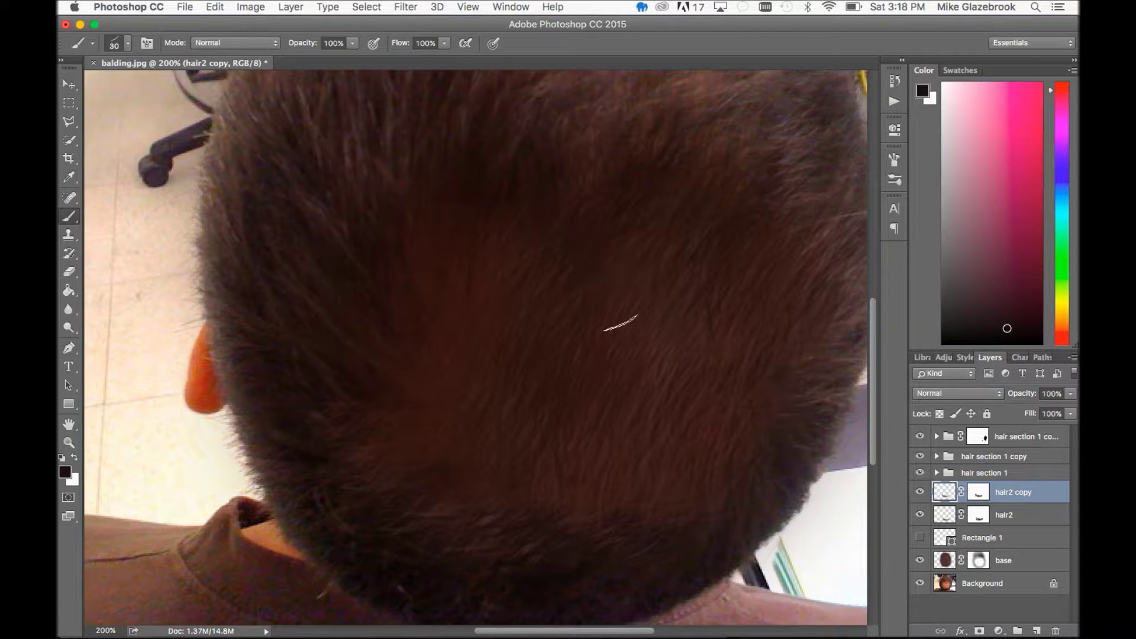
{"action": "left_click", "coordinate": [1046, 448]}
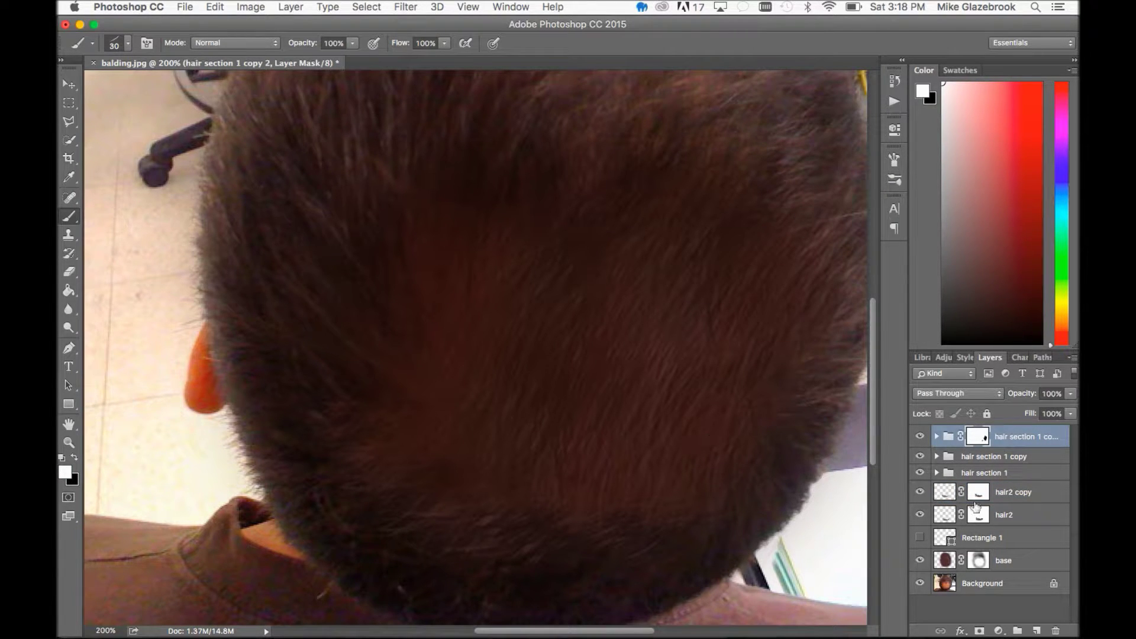
{"action": "left_click", "coordinate": [1024, 459]}
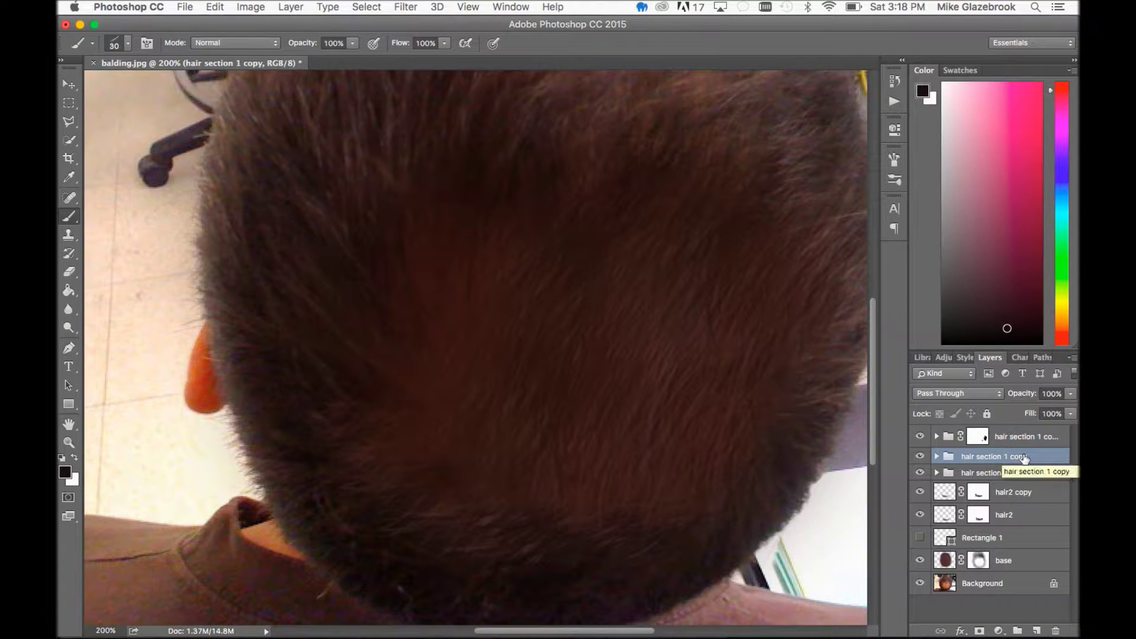
{"action": "key", "text": "super+j"}
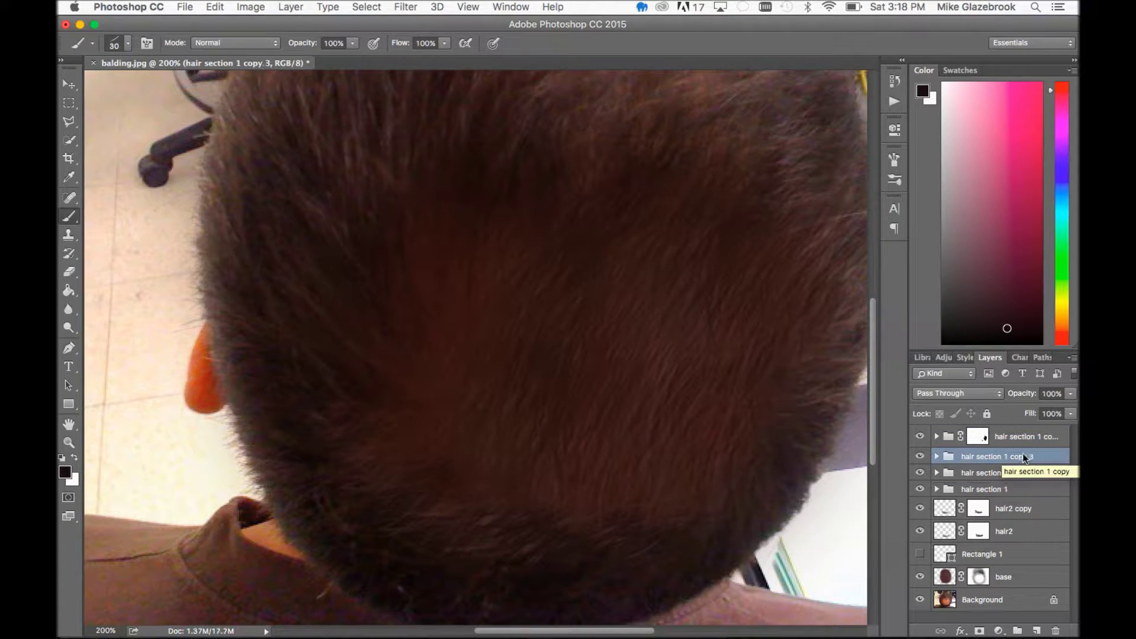
{"action": "key", "text": "v"}
{"action": "left_click_drag", "start_coordinate": [596, 368], "coordinate": [330, 266]}
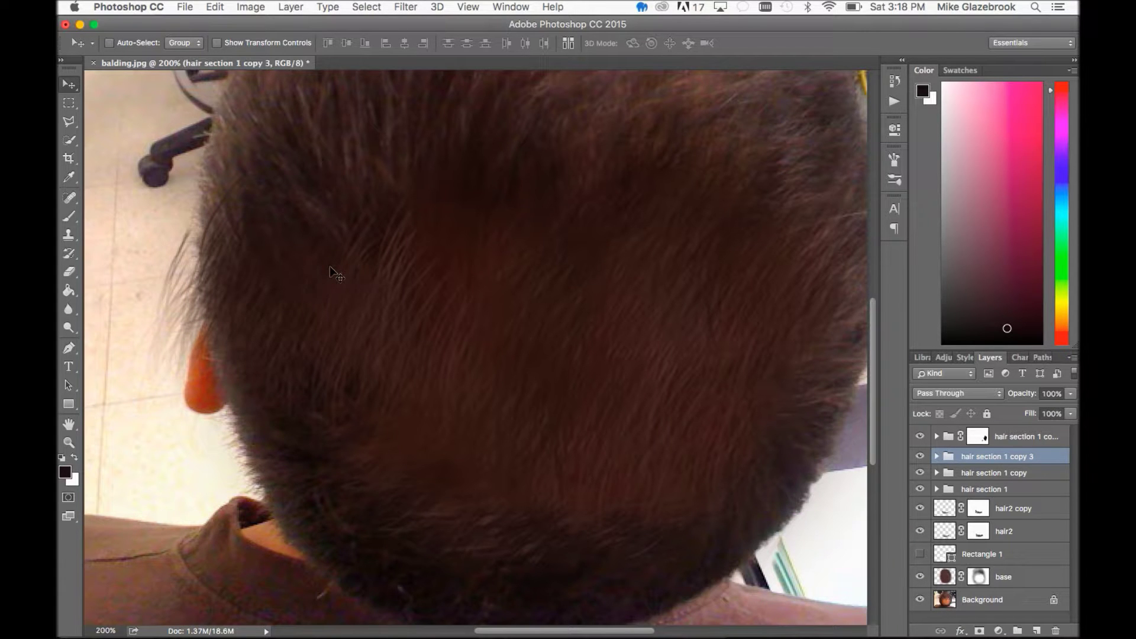
{"action": "left_click", "coordinate": [329, 267]}
{"action": "left_click_drag", "start_coordinate": [455, 377], "coordinate": [480, 376]}
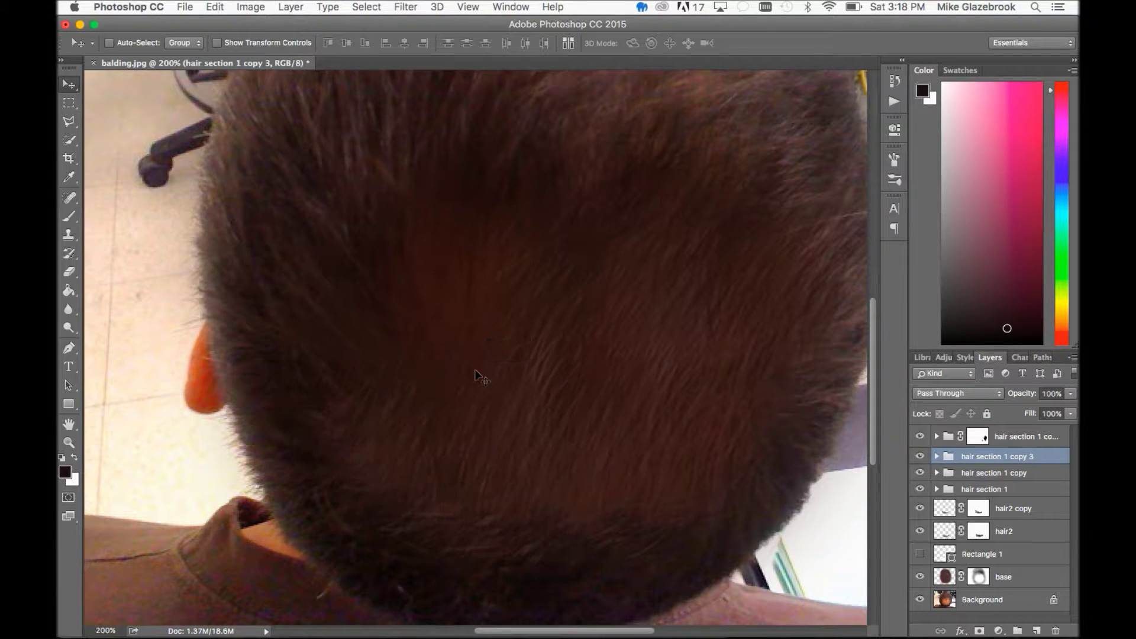
{"action": "left_click_drag", "start_coordinate": [508, 412], "coordinate": [359, 304]}
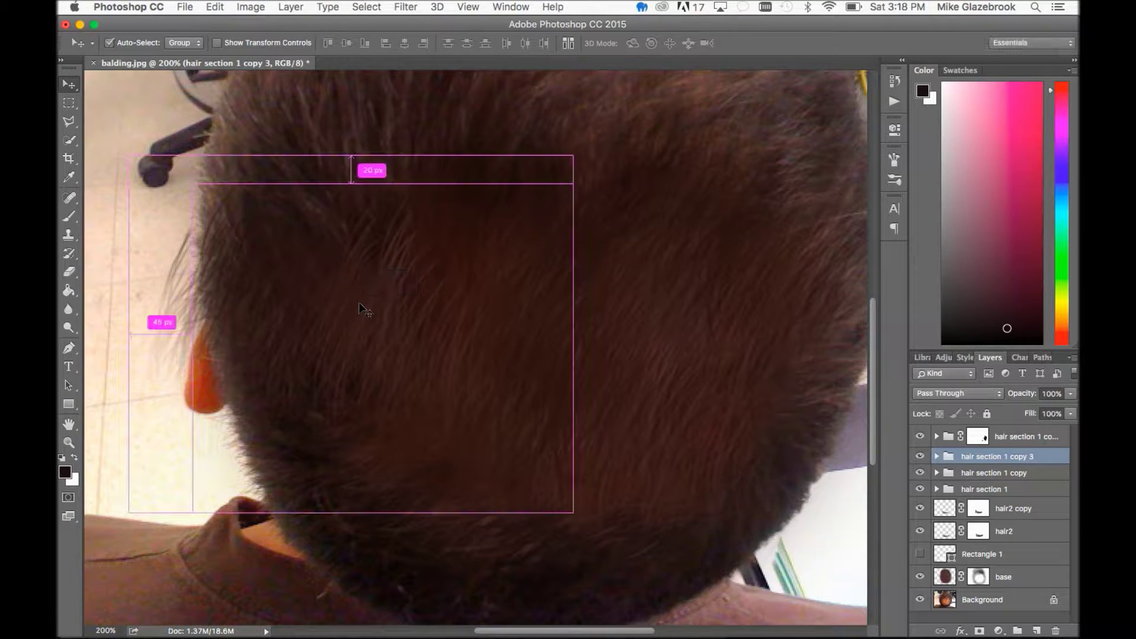
- Rotate the duplicated hair group counterclockwise and reposition it over the left part of the bald area with Free Transform
{"action": "key", "text": "ctrl+t"}
{"action": "left_click_drag", "start_coordinate": [586, 523], "coordinate": [728, 349]}
{"action": "left_click_drag", "start_coordinate": [315, 611], "coordinate": [367, 563]}
{"action": "left_click_drag", "start_coordinate": [334, 280], "coordinate": [405, 252]}
{"action": "key", "text": "Return"}
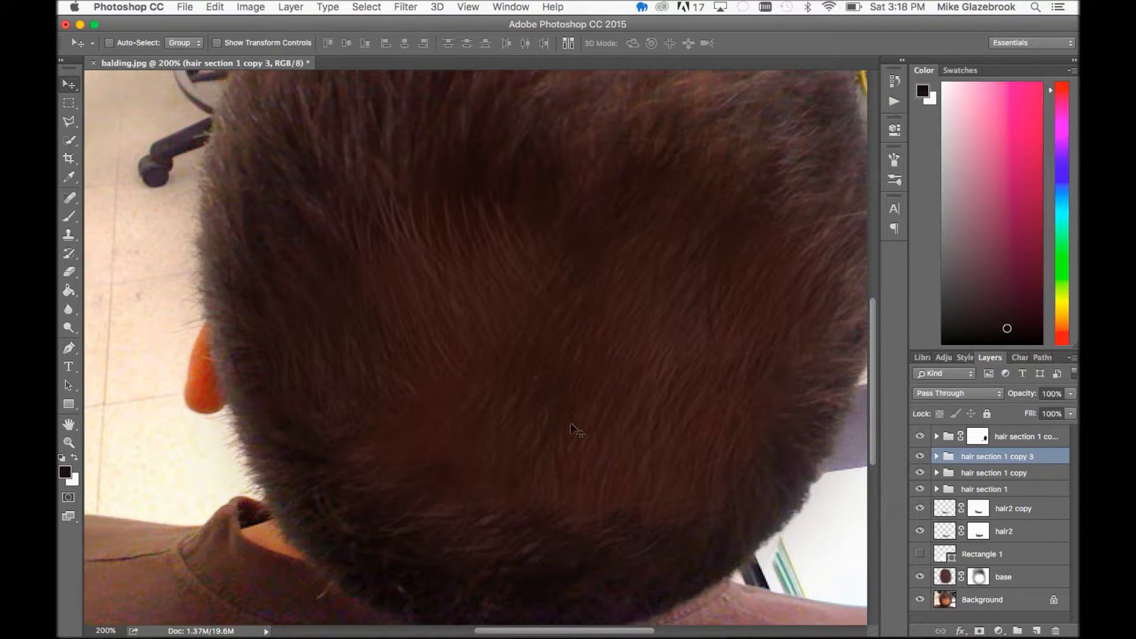
- Rename the duplicated hair group as left side
{"action": "key", "text": "e"}
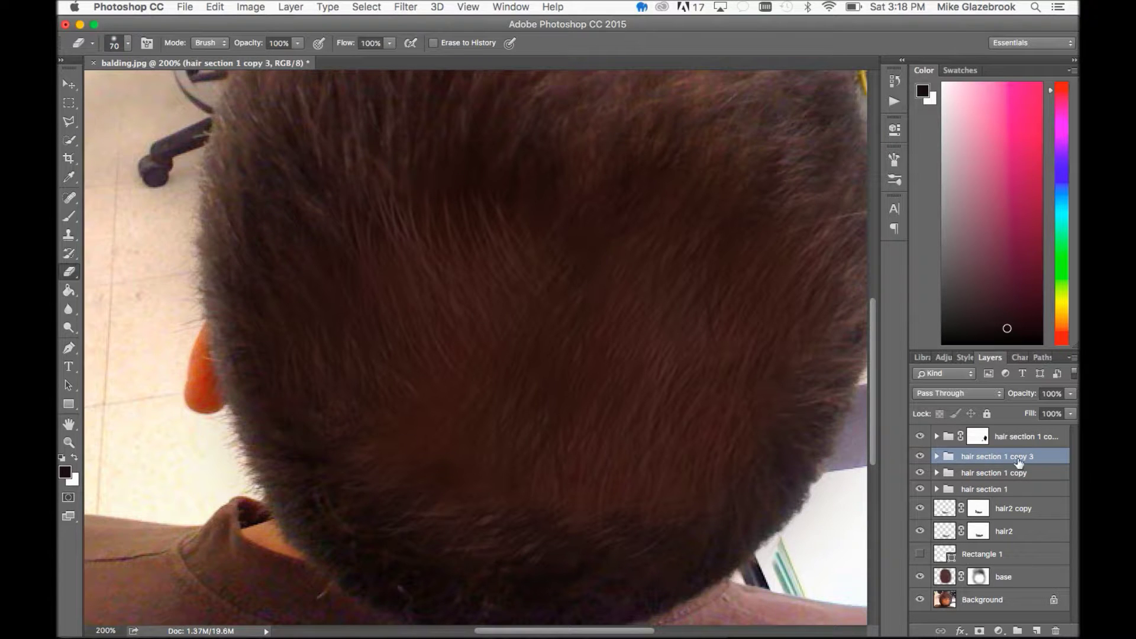
{"action": "double_click", "coordinate": [1001, 457]}
{"action": "type", "text": "left side"}
{"action": "key", "text": "Return"}
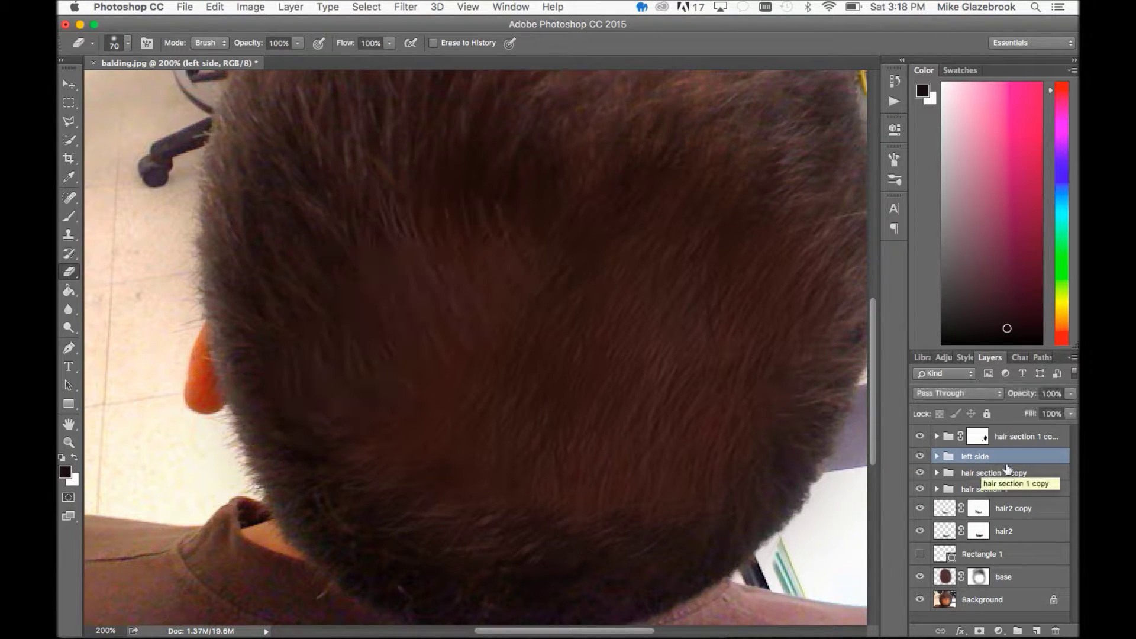
- Add a layer mask to the left side group and erase its inner right hair with a soft 70 px eraser at 100% opacity
{"action": "left_click", "coordinate": [980, 631]}
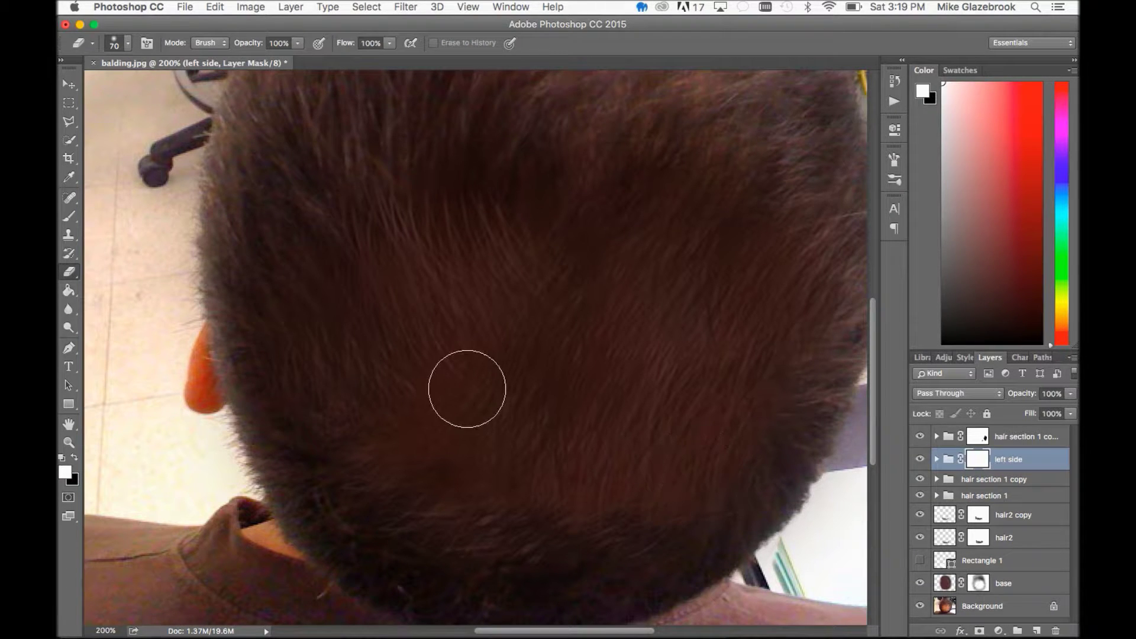
{"action": "left_click", "coordinate": [127, 43]}
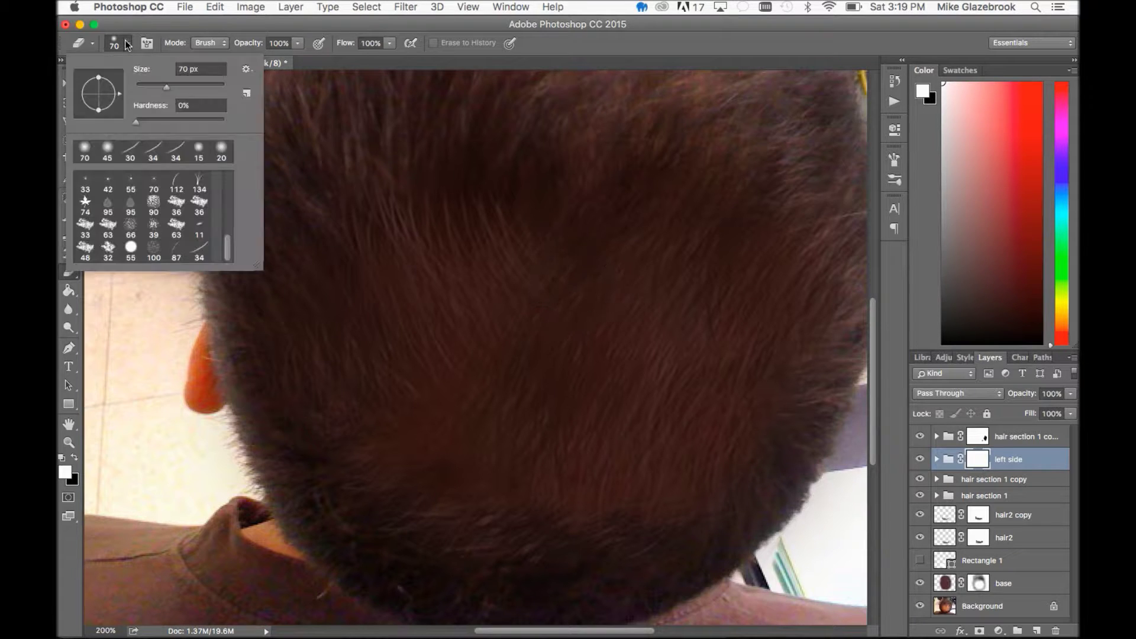
{"action": "left_click", "coordinate": [538, 183]}
{"action": "mouse_move", "coordinate": [538, 183]}
{"action": "left_mouse_down"}
{"action": "mouse_move", "coordinate": [451, 204]}
{"action": "mouse_move", "coordinate": [525, 251]}
{"action": "mouse_move", "coordinate": [541, 289]}
{"action": "mouse_move", "coordinate": [498, 316]}
{"action": "mouse_move", "coordinate": [382, 518]}
{"action": "mouse_move", "coordinate": [338, 345]}
{"action": "mouse_move", "coordinate": [351, 305]}
{"action": "mouse_move", "coordinate": [439, 274]}
{"action": "mouse_move", "coordinate": [465, 283]}
{"action": "mouse_move", "coordinate": [491, 431]}
{"action": "mouse_move", "coordinate": [362, 562]}
{"action": "mouse_move", "coordinate": [452, 338]}
{"action": "mouse_move", "coordinate": [479, 568]}
{"action": "mouse_move", "coordinate": [418, 524]}
{"action": "mouse_move", "coordinate": [387, 380]}
{"action": "mouse_move", "coordinate": [401, 389]}
{"action": "mouse_move", "coordinate": [437, 365]}
{"action": "mouse_move", "coordinate": [489, 209]}
{"action": "mouse_move", "coordinate": [438, 194]}
{"action": "mouse_move", "coordinate": [439, 208]}
{"action": "mouse_move", "coordinate": [627, 316]}
{"action": "left_mouse_up"}
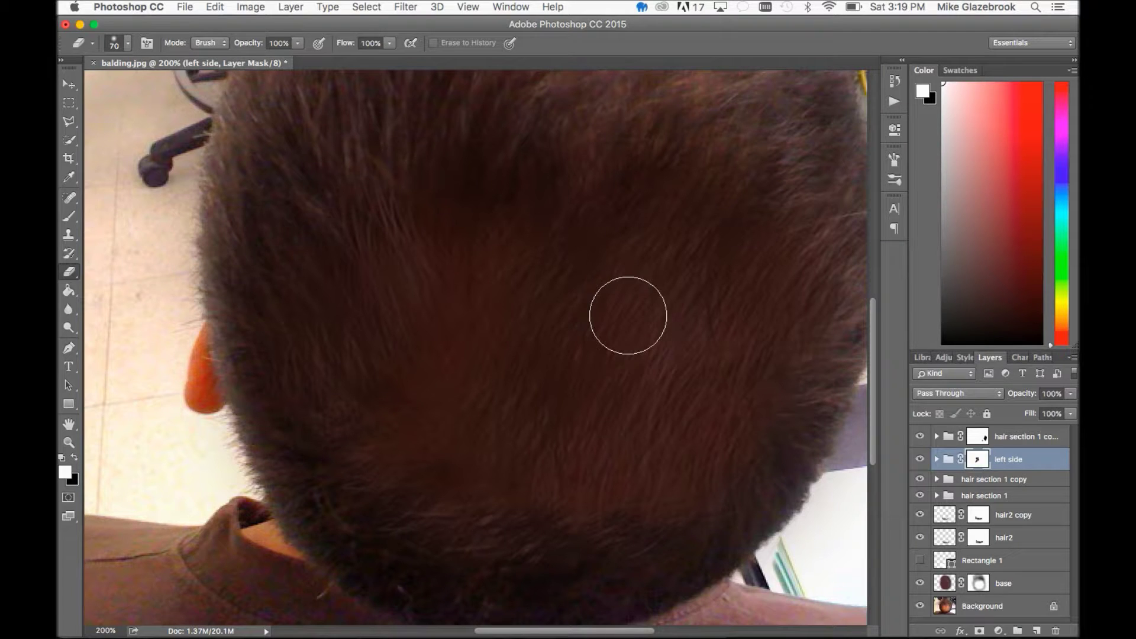
- Move the left side group slightly to the right to cover more of the bald area
{"action": "key", "text": "v"}
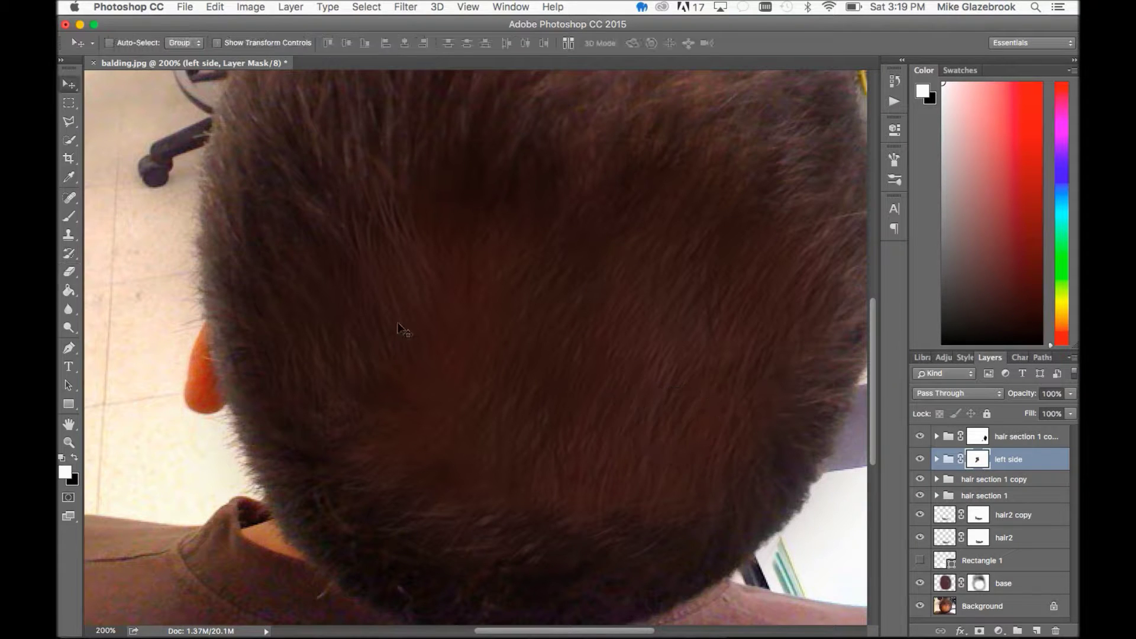
{"action": "left_click_drag", "start_coordinate": [419, 267], "coordinate": [458, 272]}
{"action": "key", "text": "e"}
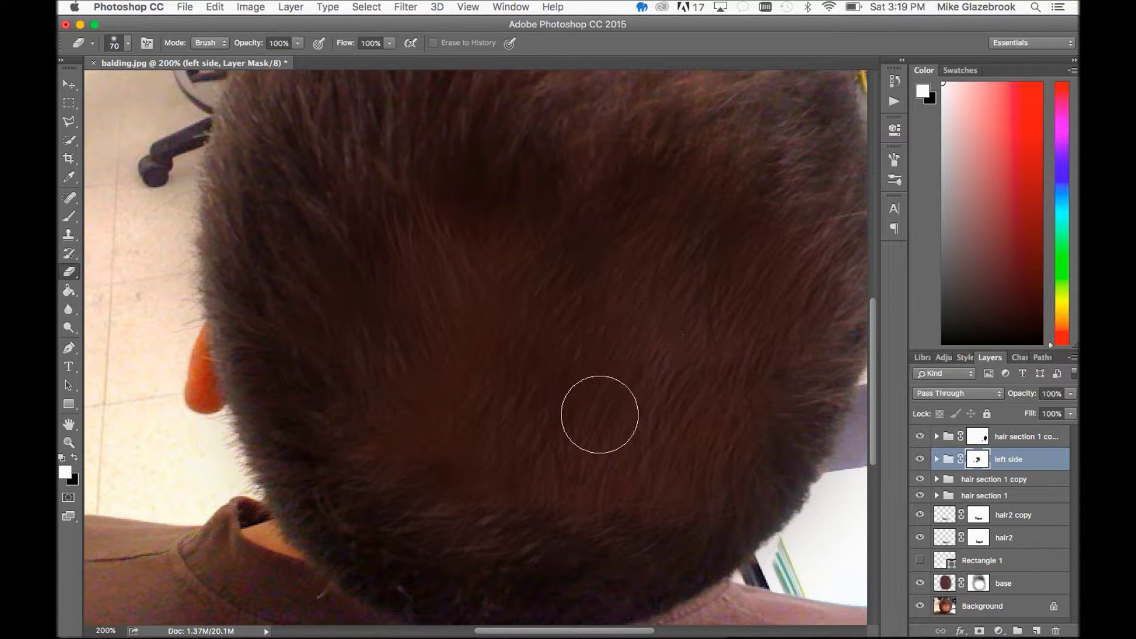
- Select the base layer and sample a dark brown from the hair above the bald area as the foreground color
{"action": "key", "text": "super+minus"}
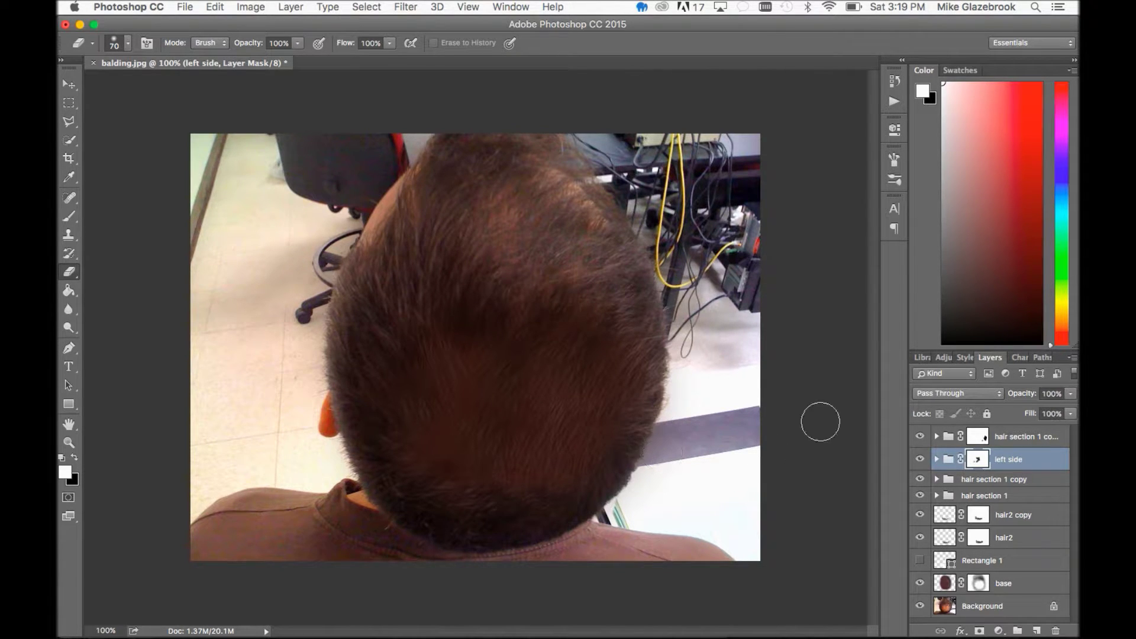
{"action": "left_click", "coordinate": [1034, 443]}
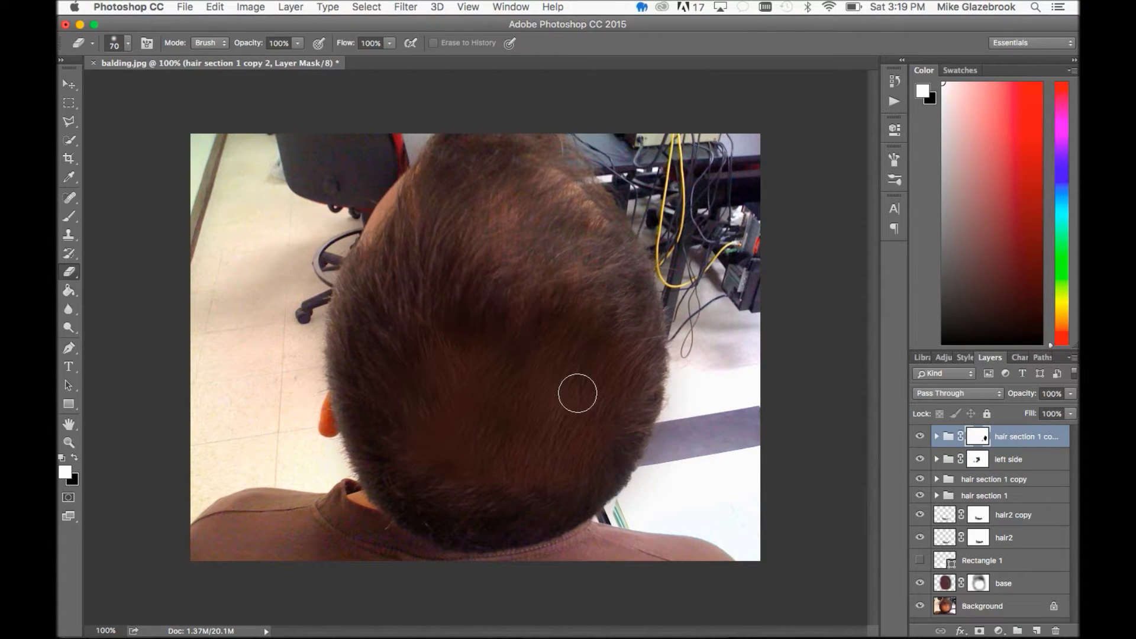
{"action": "key", "text": "z"}
{"action": "left_click", "coordinate": [577, 393]}
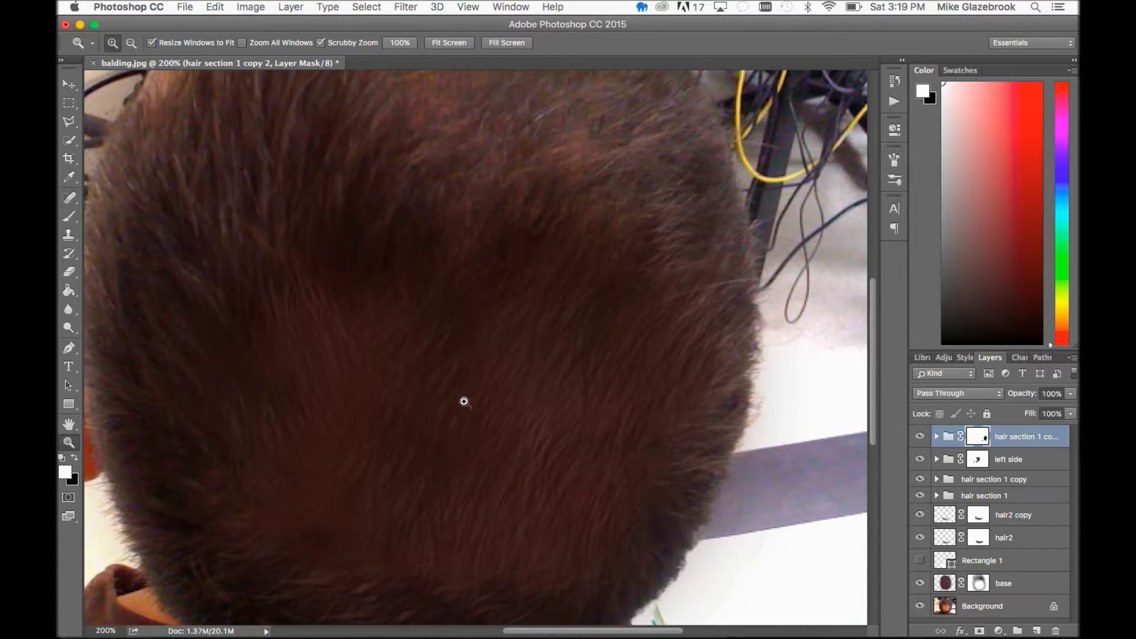
{"action": "scroll", "coordinate": [373, 389], "scroll_direction": "down", "scroll_amount": 3}
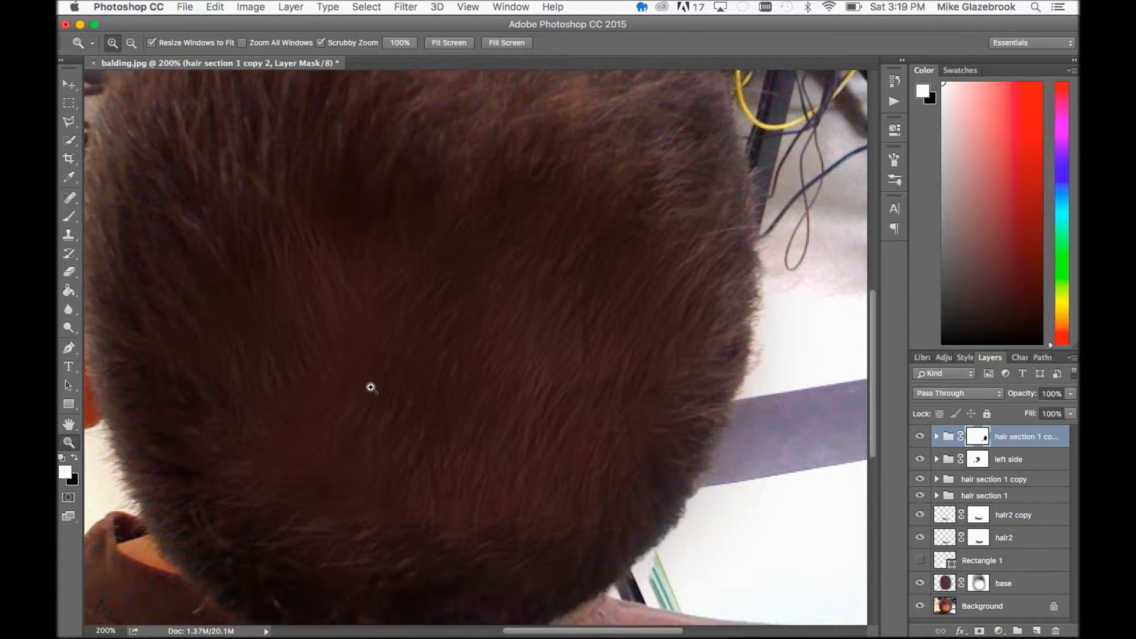
{"action": "scroll", "coordinate": [371, 388], "scroll_direction": "left", "scroll_amount": 2}
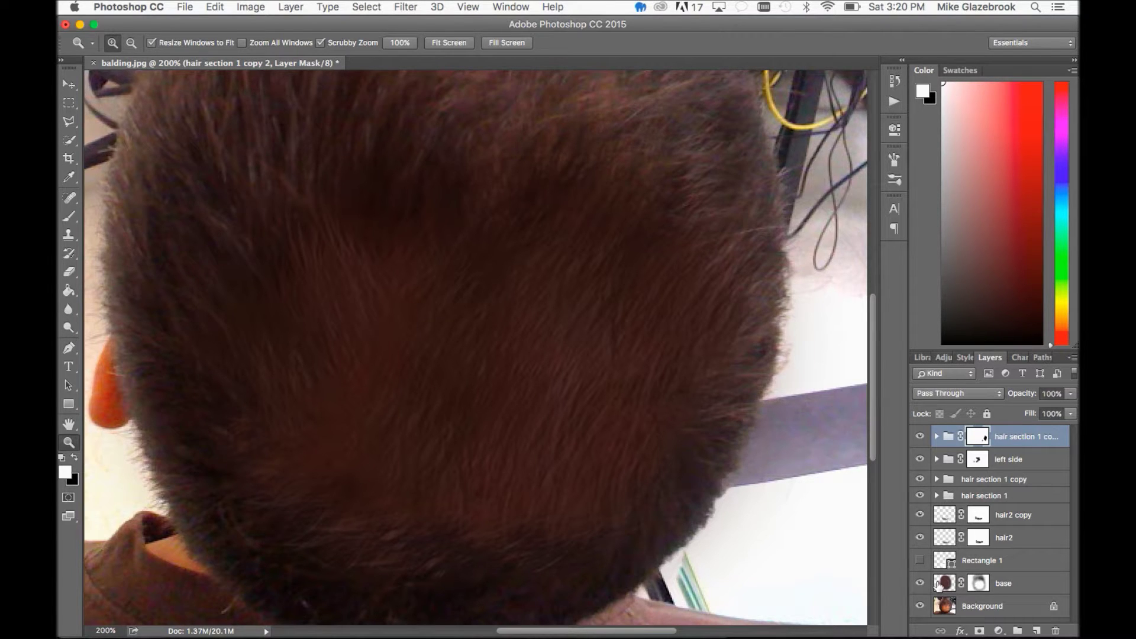
{"action": "left_click", "coordinate": [1028, 586]}
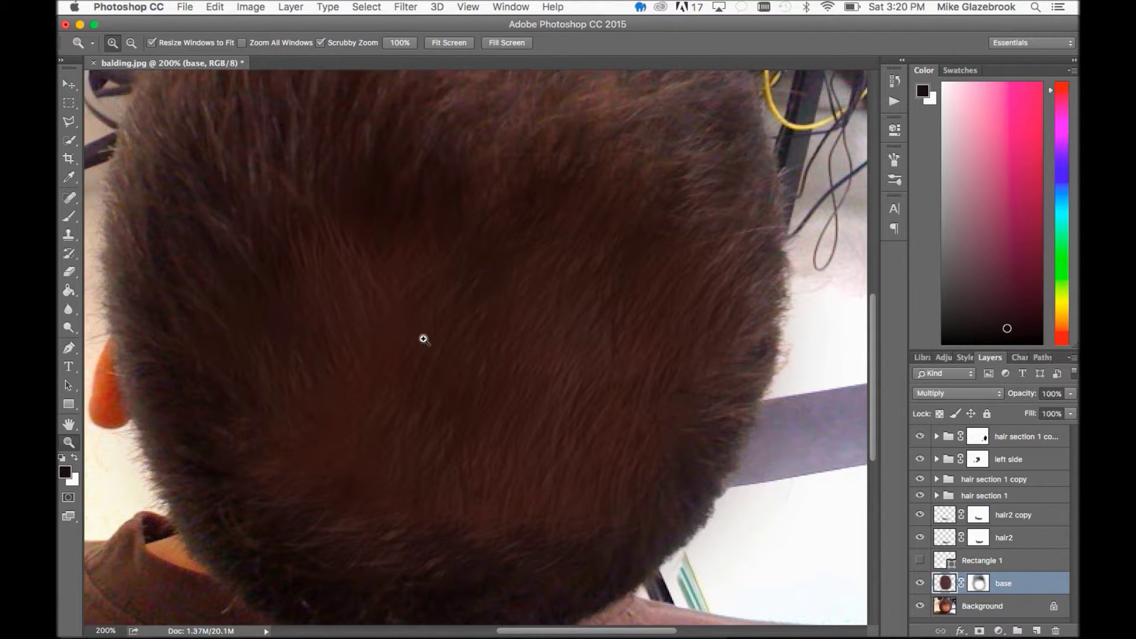
{"action": "key", "text": "i"}
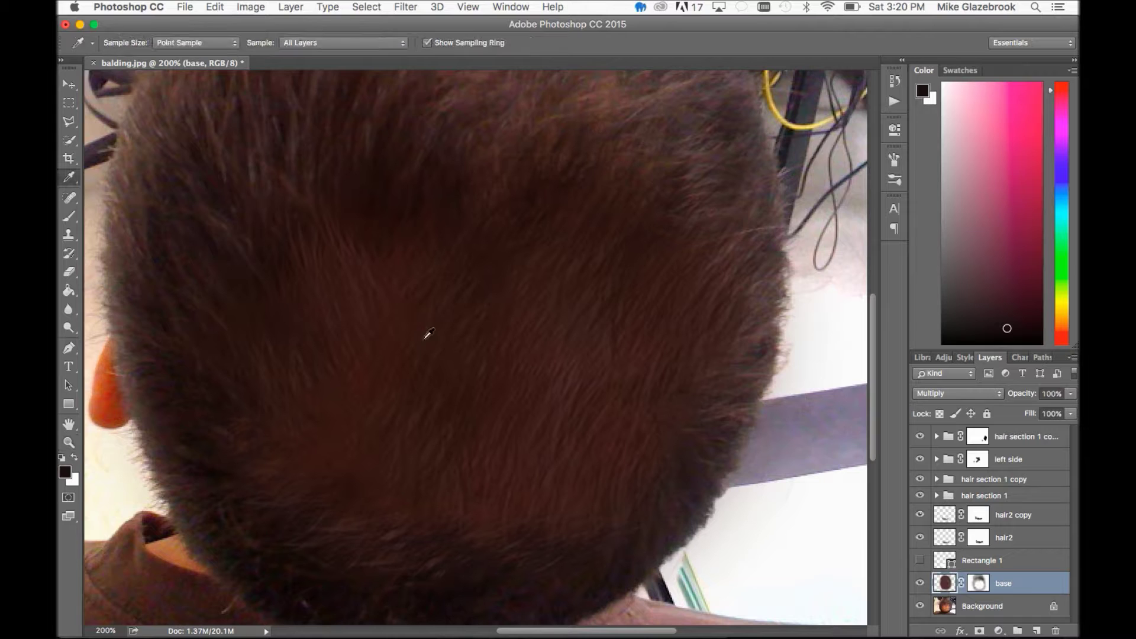
{"action": "left_click", "coordinate": [383, 180]}
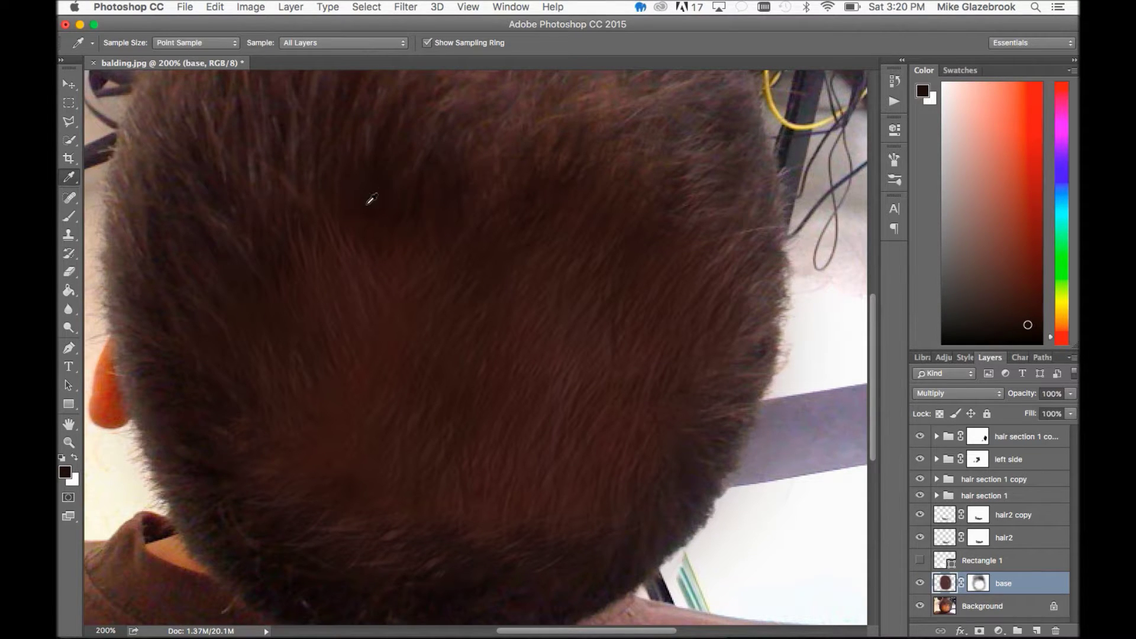
- Set up a soft round brush with a 121 px size, 0% hardness and 49% opacity
{"action": "key", "text": "b"}
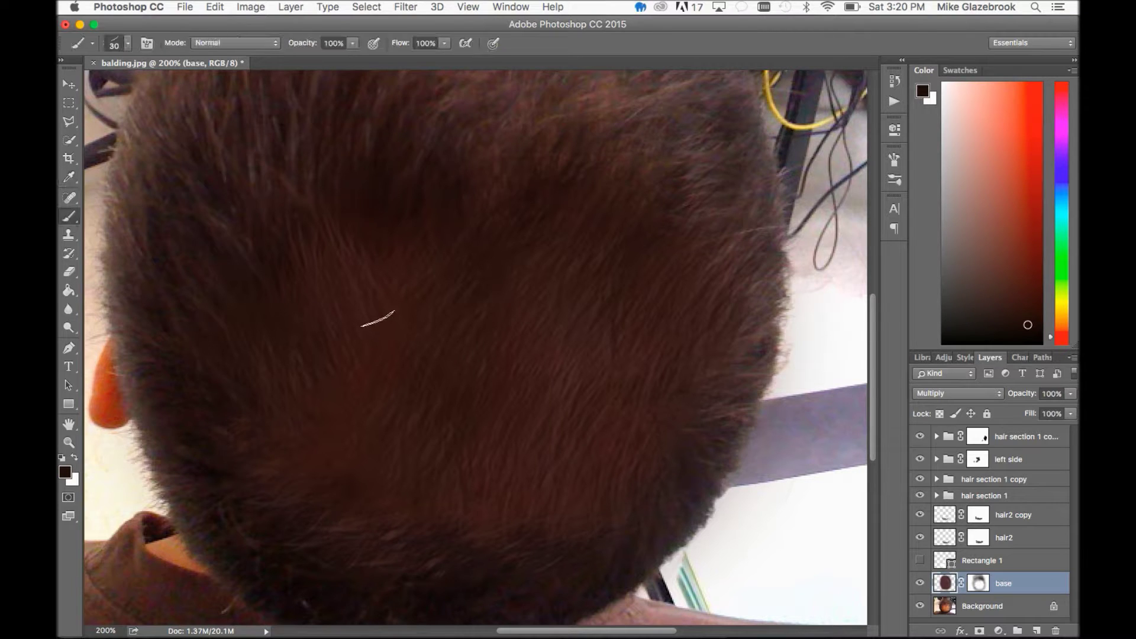
{"action": "left_click", "coordinate": [127, 45]}
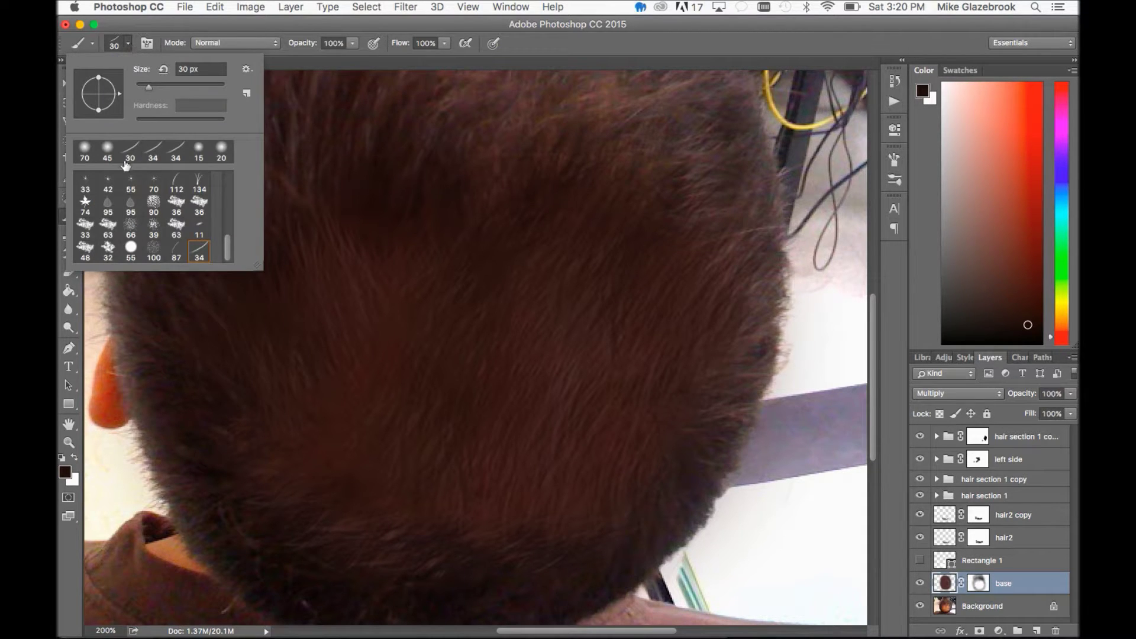
{"action": "left_click", "coordinate": [107, 148]}
{"action": "left_click_drag", "start_coordinate": [135, 122], "coordinate": [104, 125]}
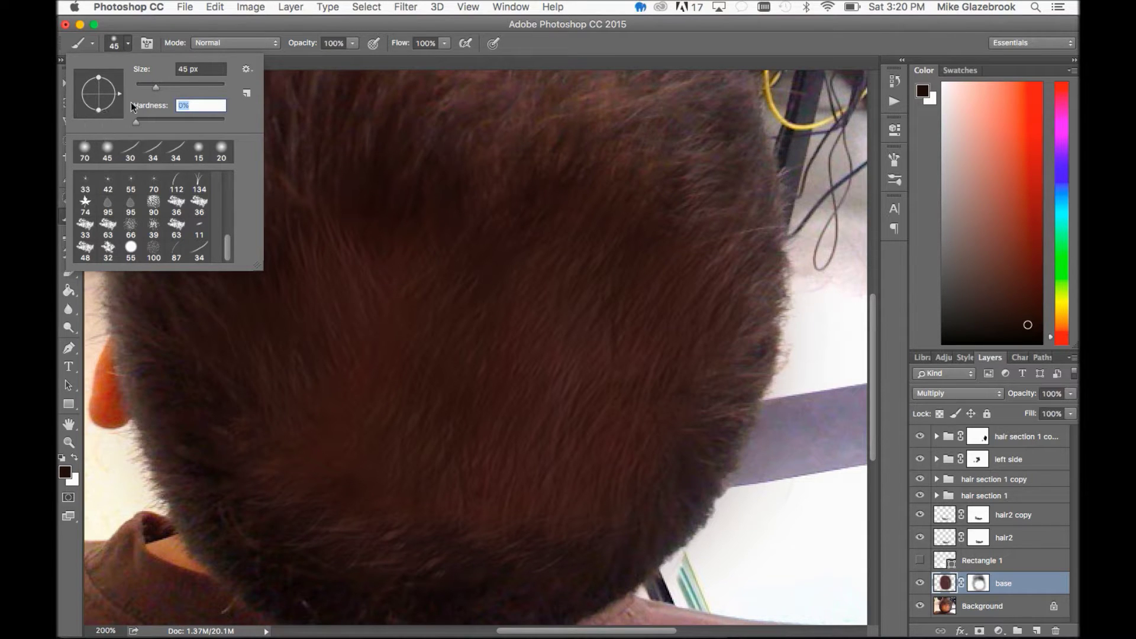
{"action": "left_click_drag", "start_coordinate": [157, 87], "coordinate": [185, 87]}
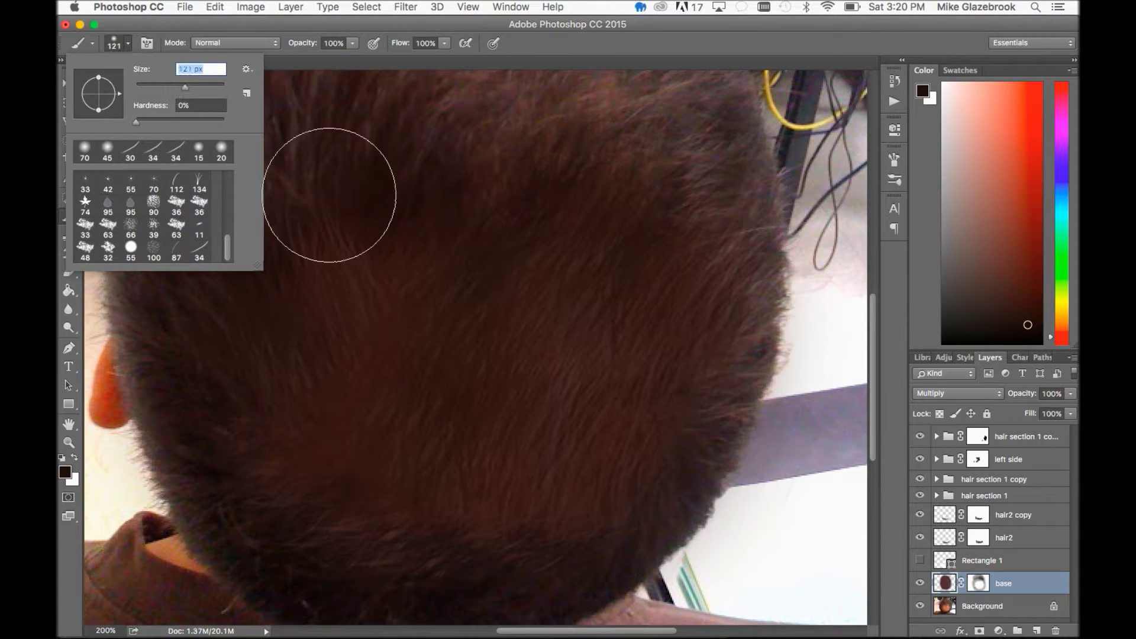
{"action": "left_click", "coordinate": [353, 45]}
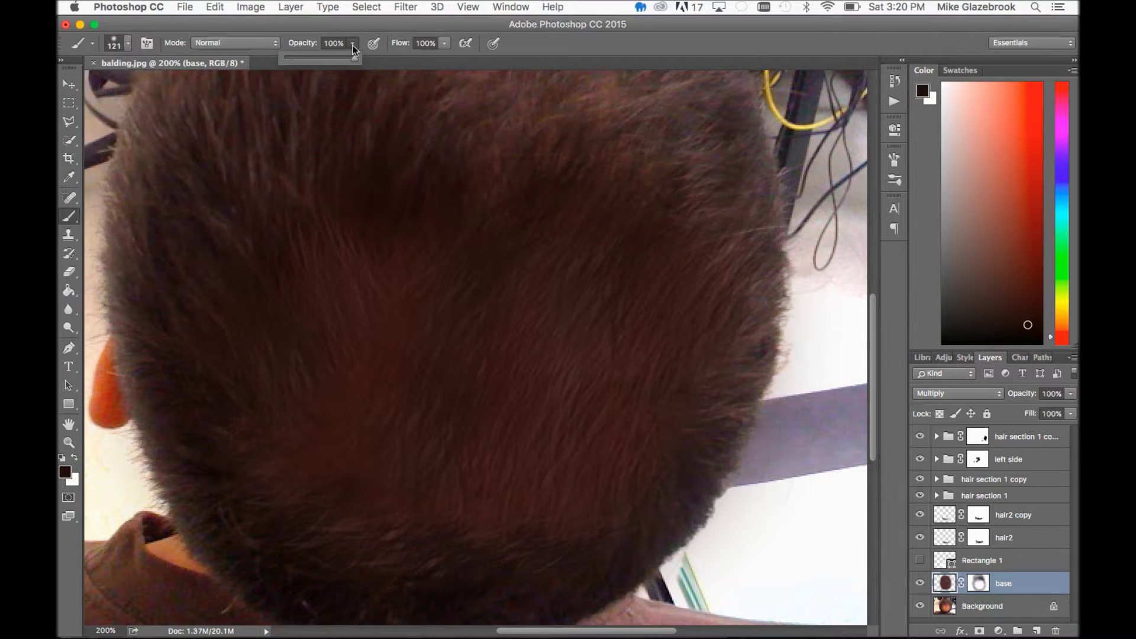
{"action": "left_click_drag", "start_coordinate": [353, 45], "coordinate": [315, 60]}
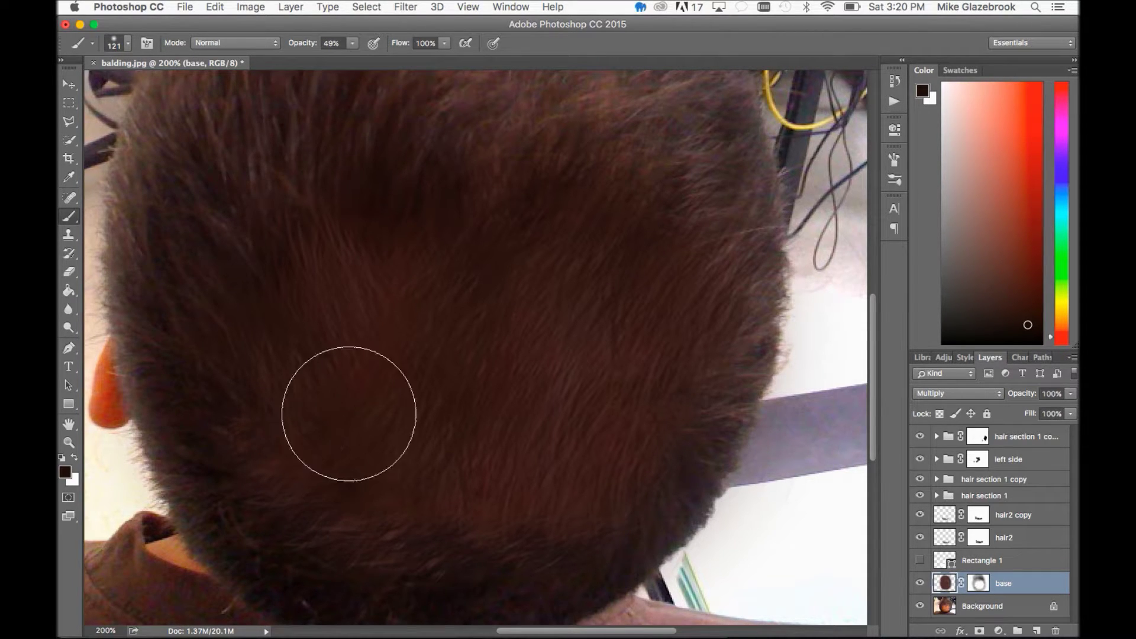
- Paint the sampled dark brown over the reddish areas of the base layer to darken the hair across the back of the head
{"action": "left_click_drag", "start_coordinate": [358, 329], "coordinate": [552, 339]}
{"action": "left_click", "coordinate": [486, 477]}
{"action": "left_click", "coordinate": [624, 431]}
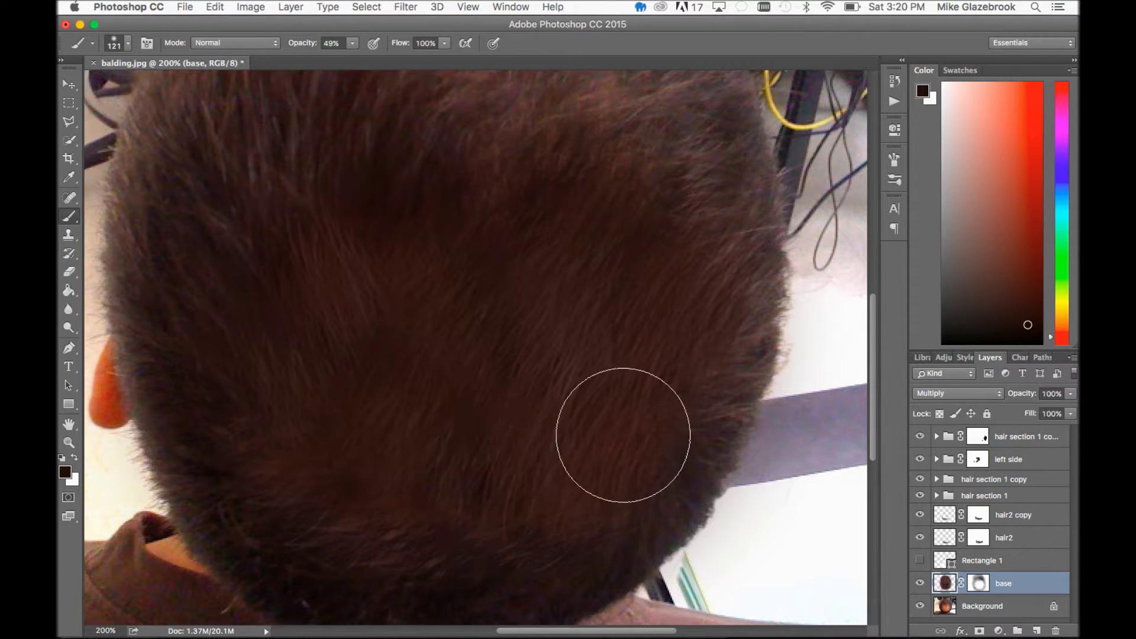
{"action": "left_click", "coordinate": [688, 275]}
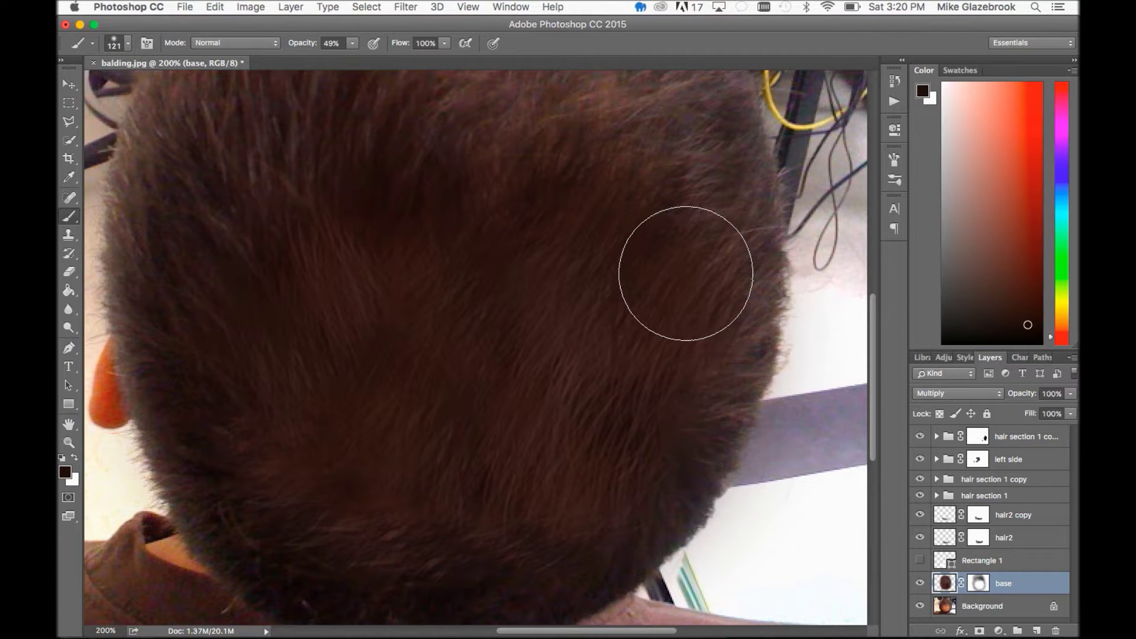
{"action": "left_click", "coordinate": [385, 256]}
{"action": "left_click", "coordinate": [352, 467]}
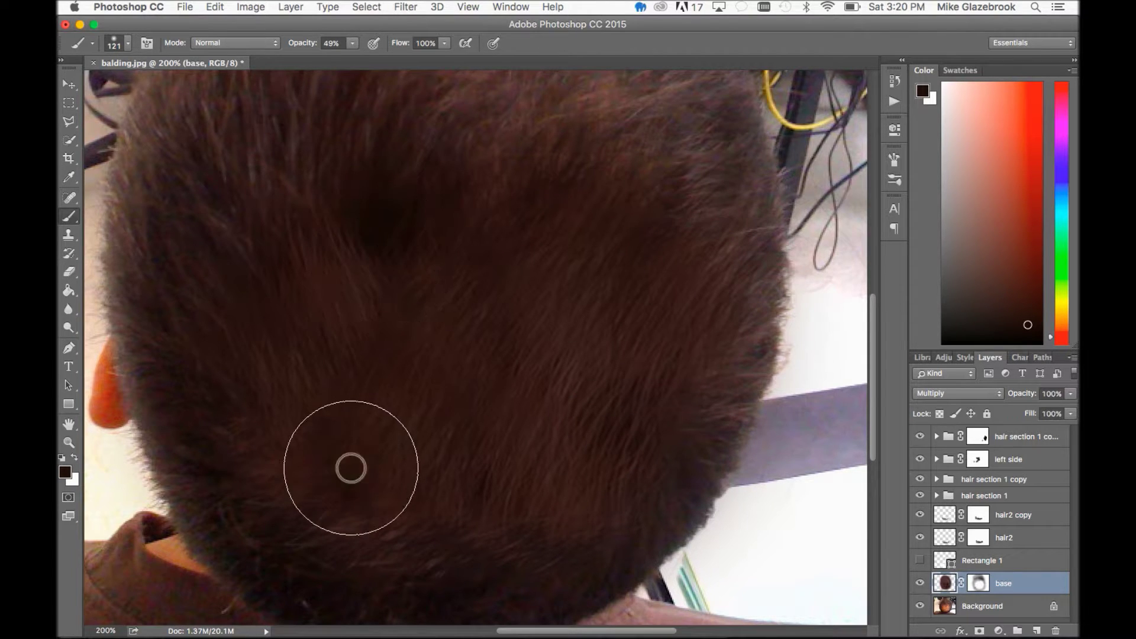
{"action": "left_click", "coordinate": [331, 523]}
{"action": "left_click", "coordinate": [290, 391]}
{"action": "left_click", "coordinate": [336, 460]}
{"action": "left_click", "coordinate": [318, 498]}
{"action": "left_click", "coordinate": [425, 516]}
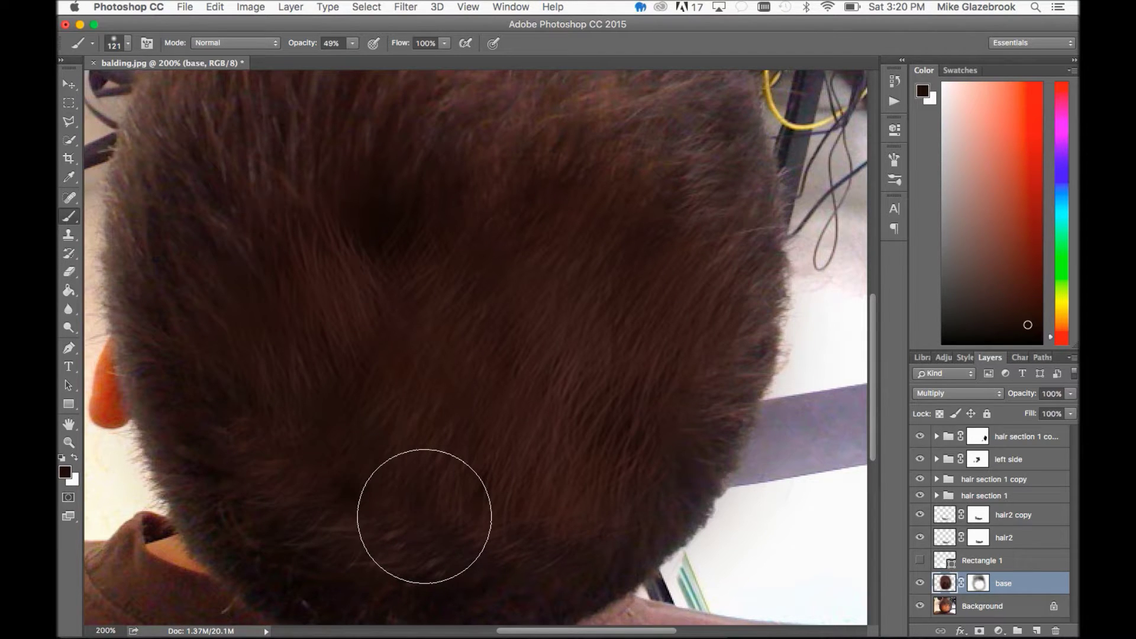
{"action": "left_click", "coordinate": [426, 409]}
{"action": "left_click", "coordinate": [541, 415]}
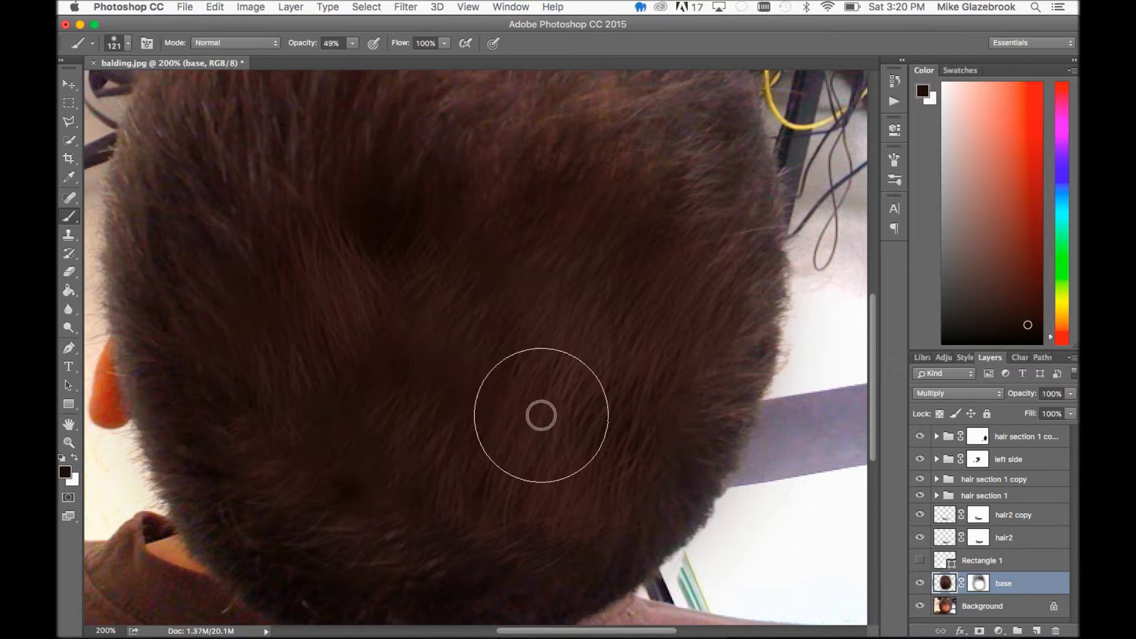
{"action": "left_click", "coordinate": [488, 270]}
{"action": "left_click", "coordinate": [514, 191]}
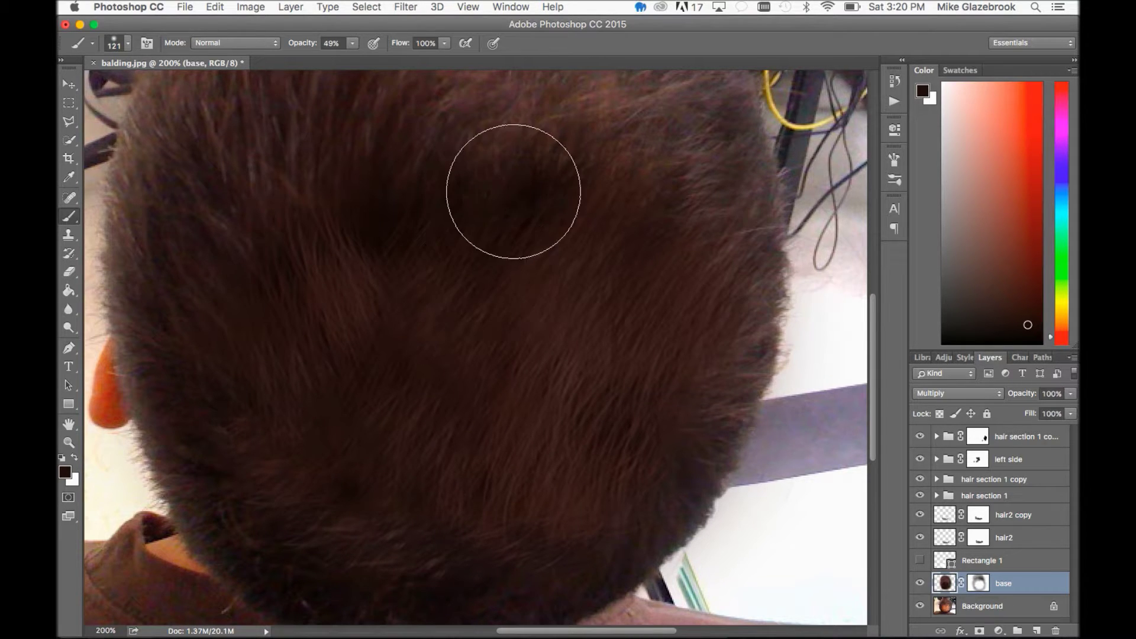
- Try erasing the overly dark patch on the base layer's upper middle with a 70 px eraser at 100% opacity
{"action": "key", "text": "e"}
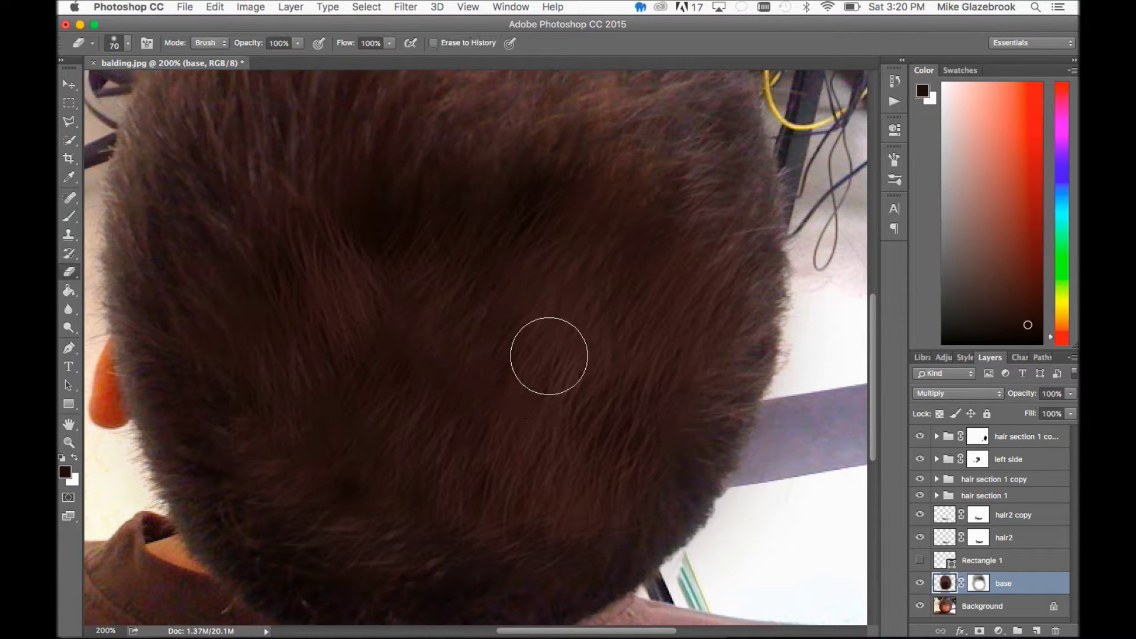
{"action": "left_click", "coordinate": [490, 178]}
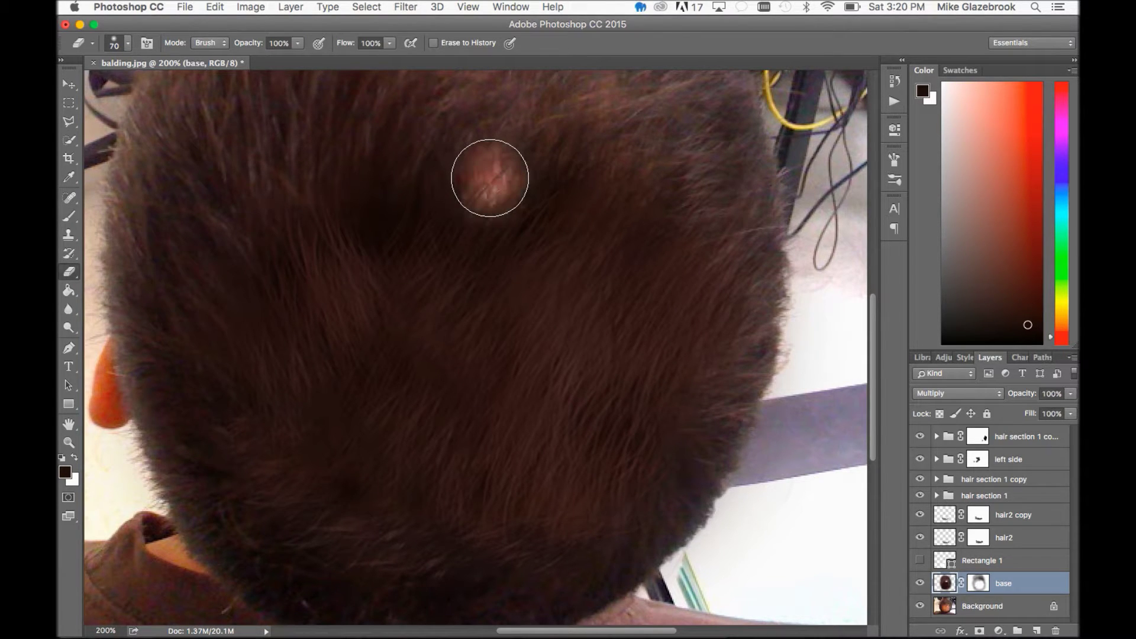
{"action": "key", "text": "ctrl+z"}
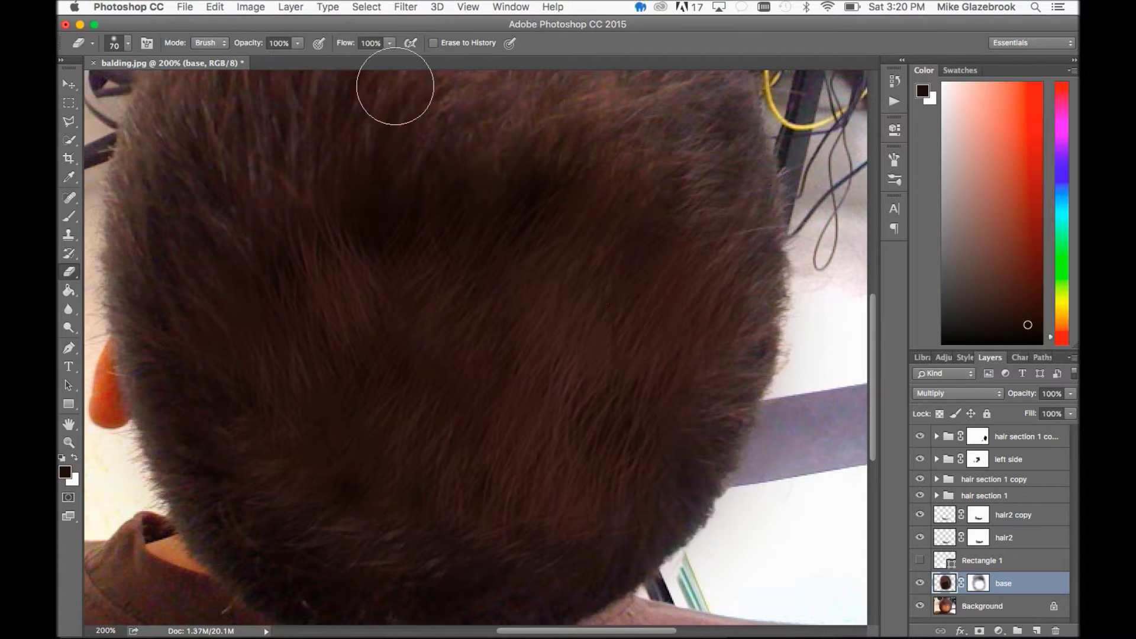
- Enlarge the eraser to 150 px and try it at 47% opacity on the dark patch of the base layer
{"action": "left_click", "coordinate": [298, 44]}
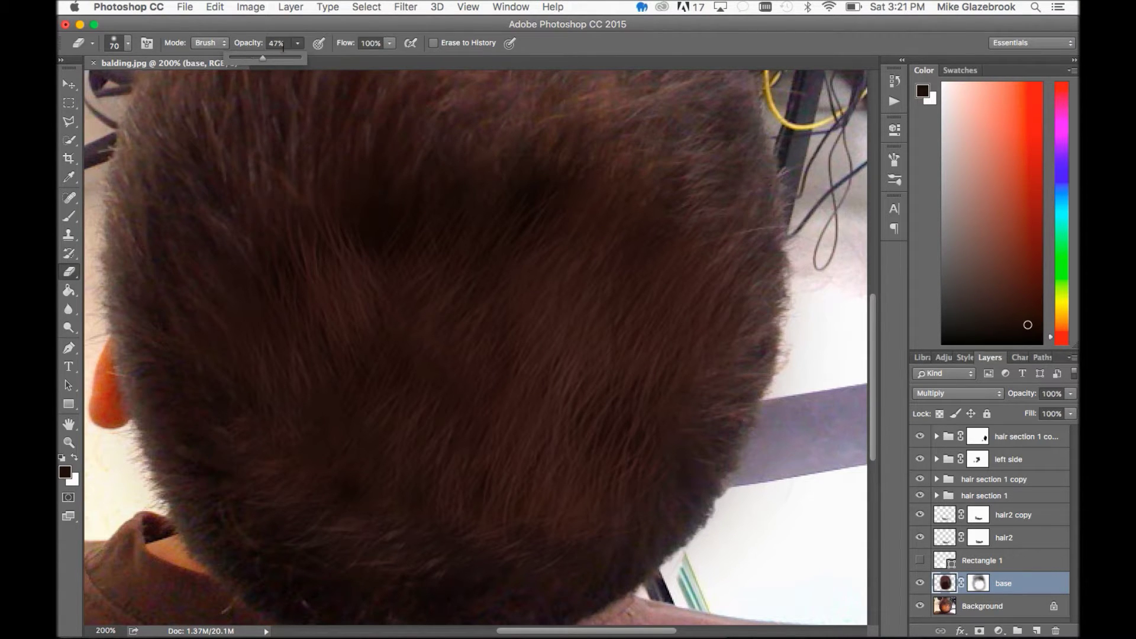
{"action": "key", "text": "bracketright"}
{"action": "key", "text": "bracketright"}
{"action": "key", "text": "bracketright"}
{"action": "key", "text": "bracketright"}
{"action": "key", "text": "bracketright"}
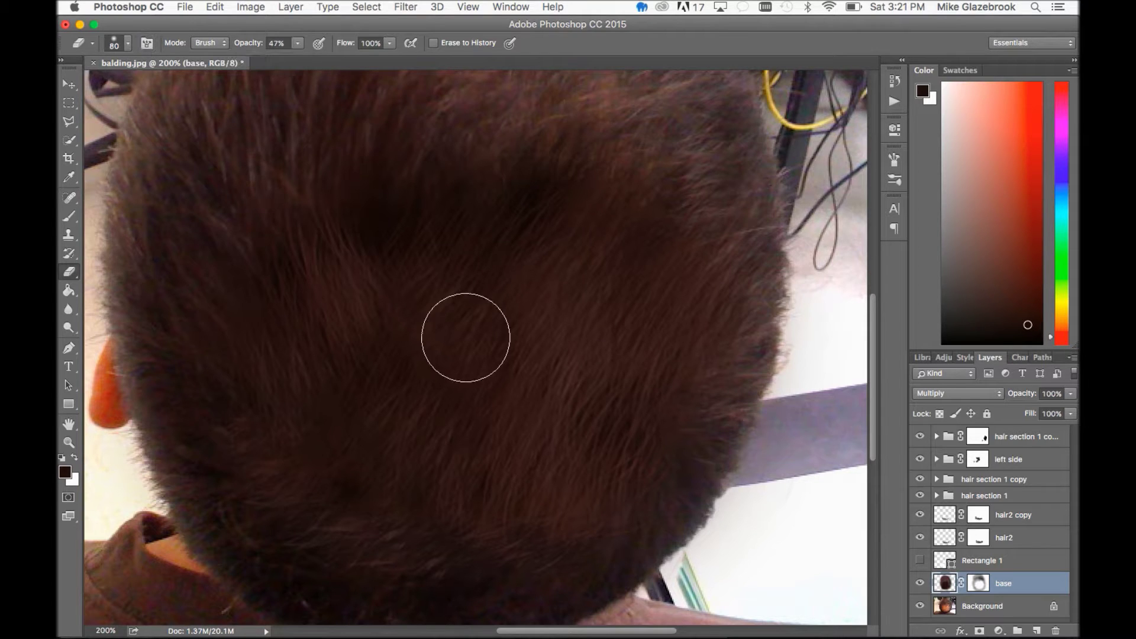
{"action": "left_click_drag", "start_coordinate": [462, 199], "coordinate": [463, 197]}
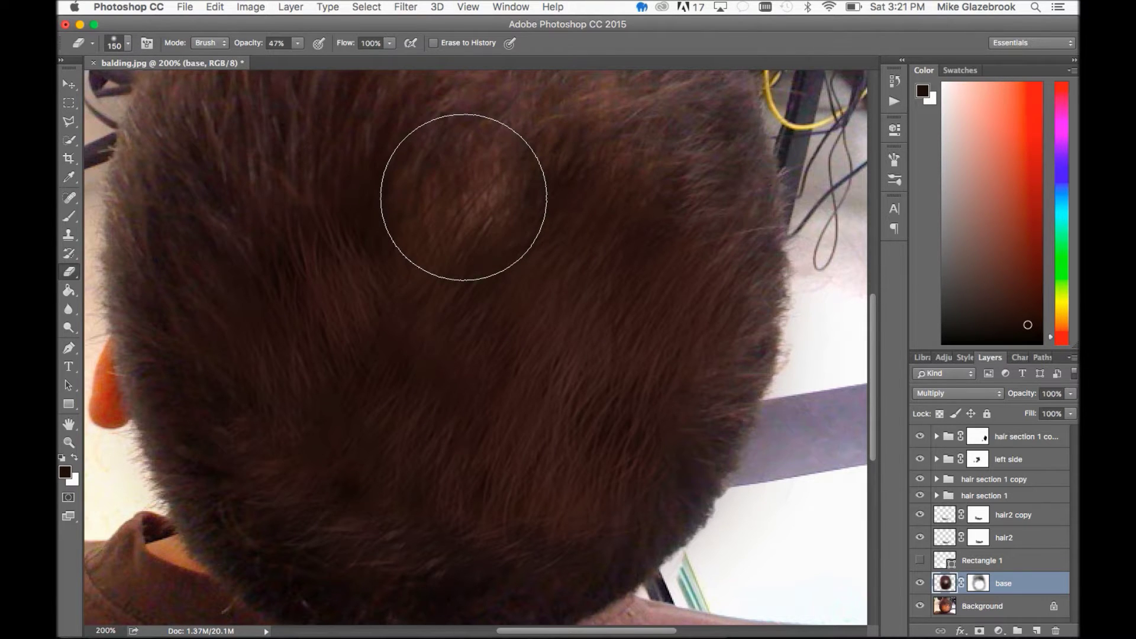
{"action": "key", "text": "super+z"}
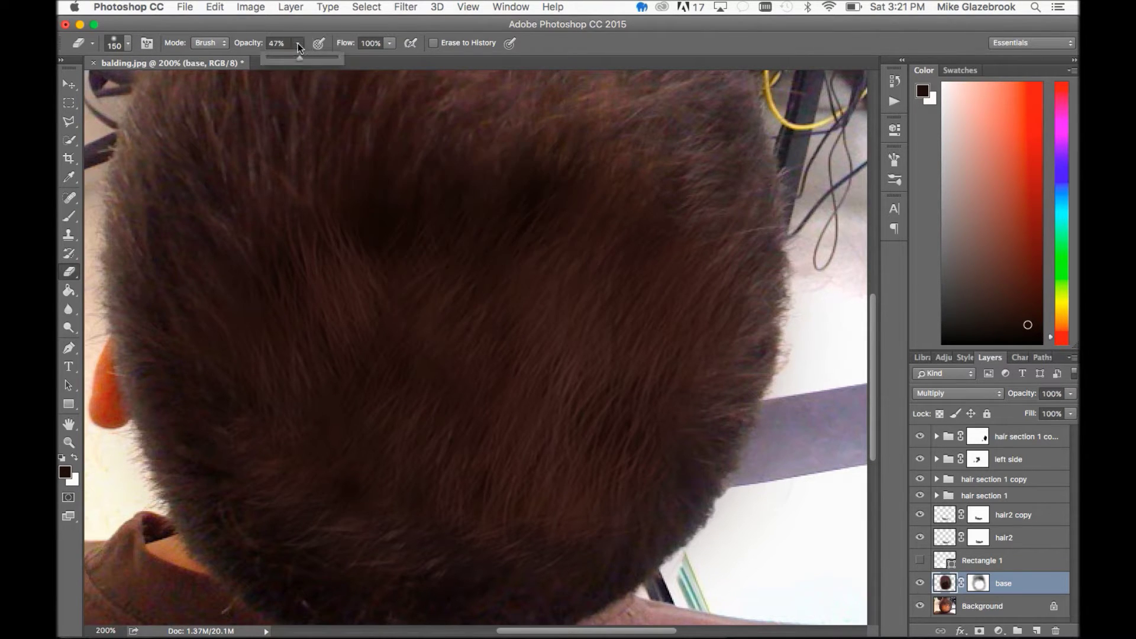
- Try the eraser at 23% opacity, then lower it to 9% and lightly erase the dark patch on the base layer
{"action": "left_click", "coordinate": [479, 185]}
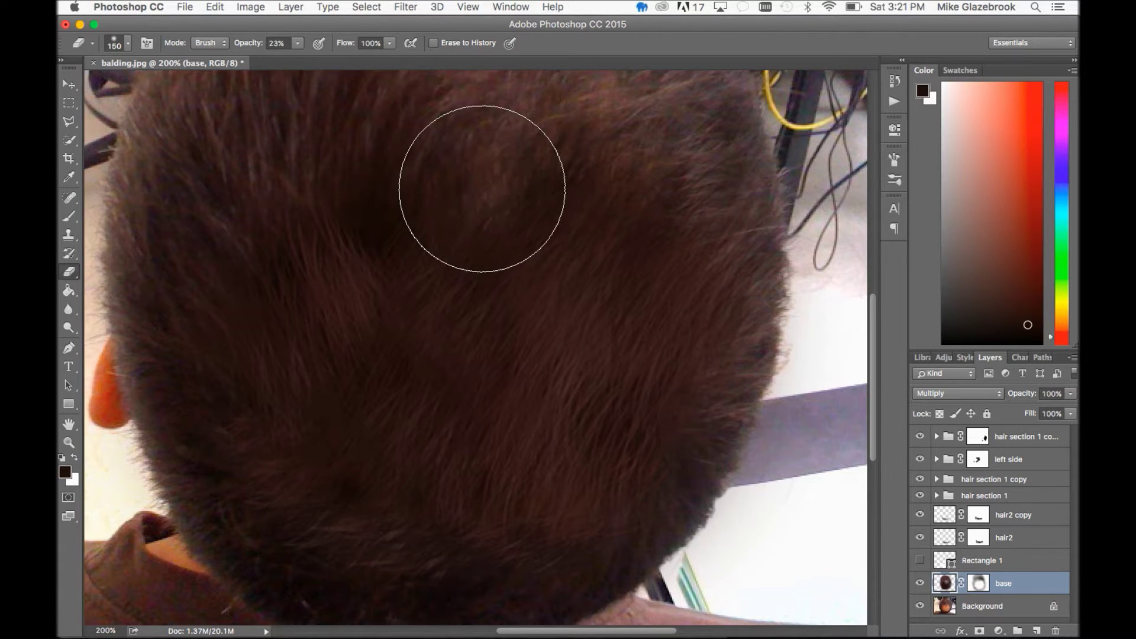
{"action": "key", "text": "super+z"}
{"action": "left_click", "coordinate": [298, 43]}
{"action": "left_click_drag", "start_coordinate": [291, 57], "coordinate": [288, 60]}
{"action": "left_click", "coordinate": [438, 163]}
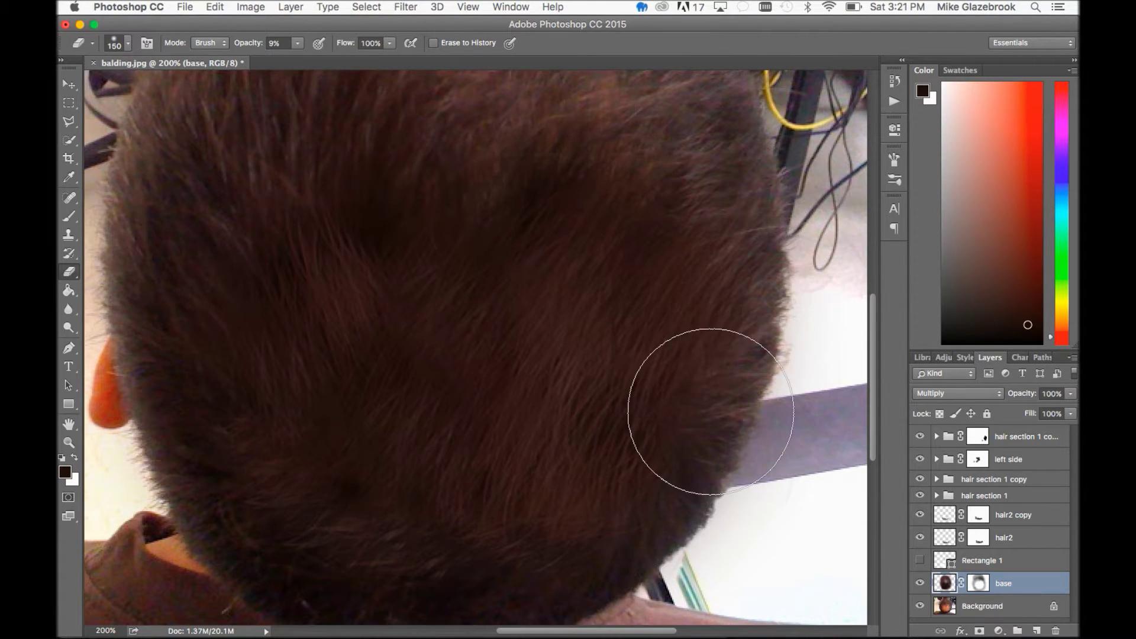
{"action": "key", "text": "super+minus"}
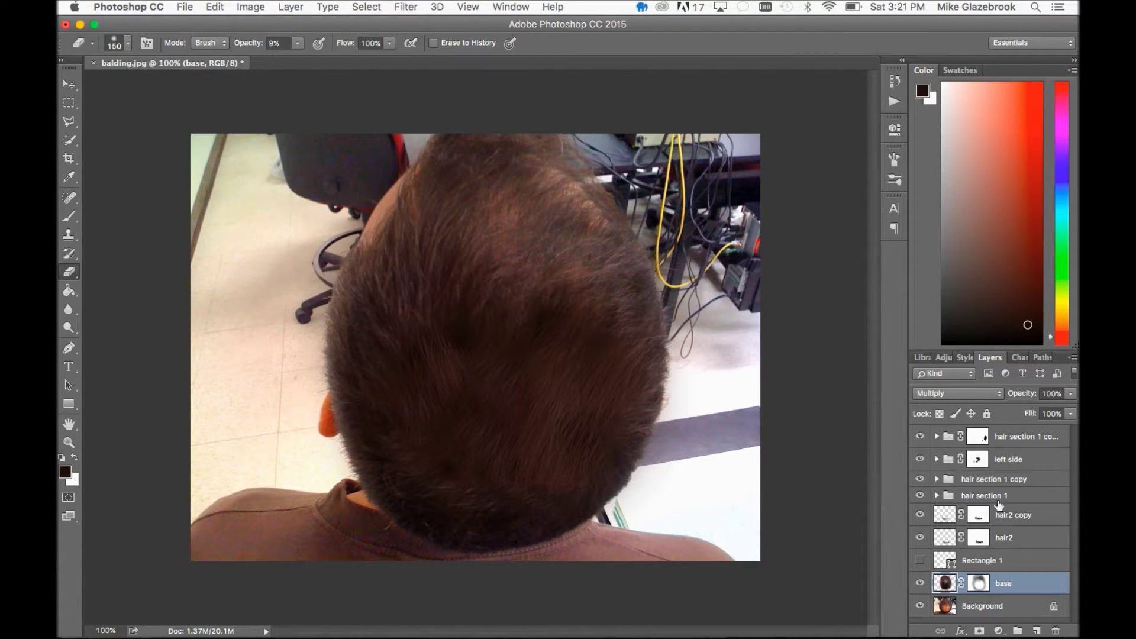
- Lightly erase on the hair section 1 copy 2 mask over the lower right part of the head at 9% opacity
{"action": "left_click", "coordinate": [977, 460]}
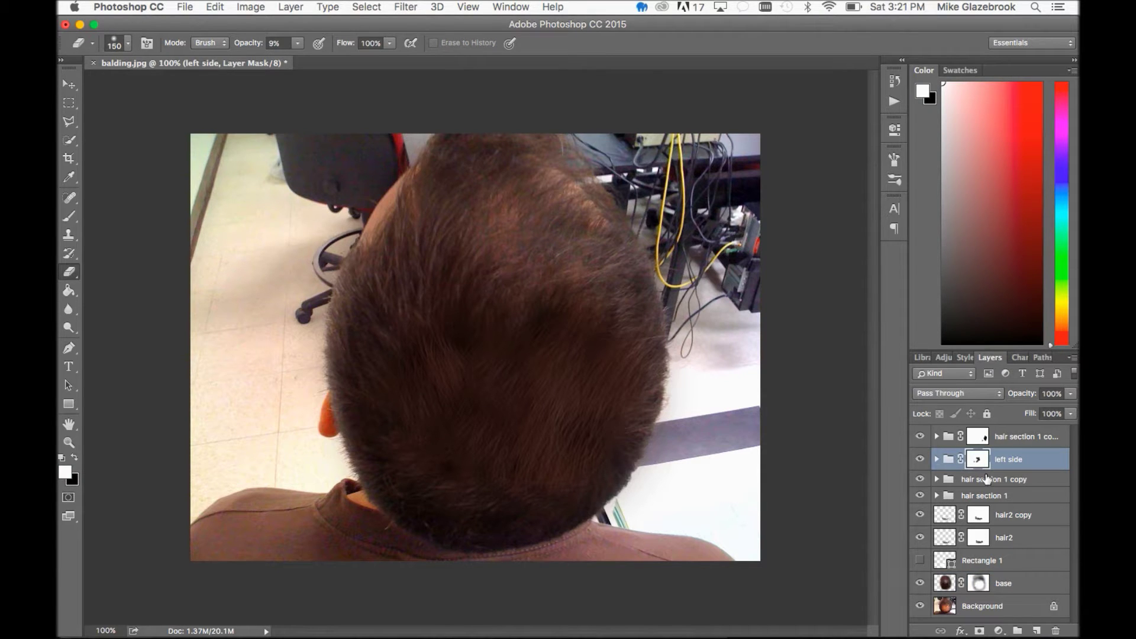
{"action": "left_click", "coordinate": [978, 436]}
{"action": "left_click", "coordinate": [535, 425]}
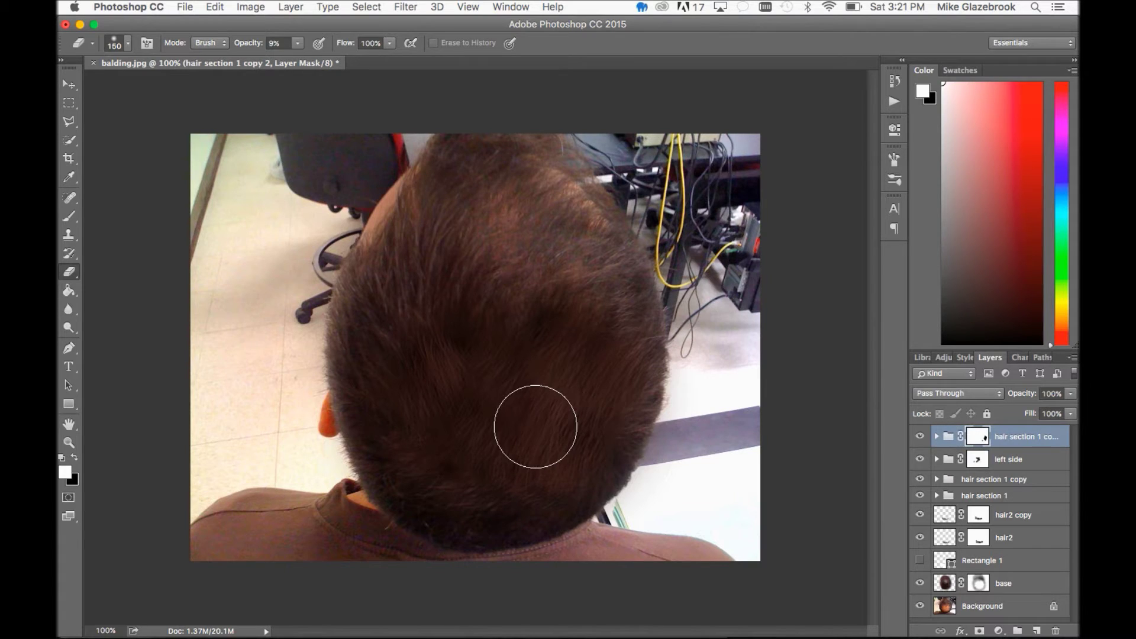
- Add a mask to the hair section 1 copy group and partly hide its lower hair with the eraser at 72% opacity
{"action": "left_click", "coordinate": [989, 484]}
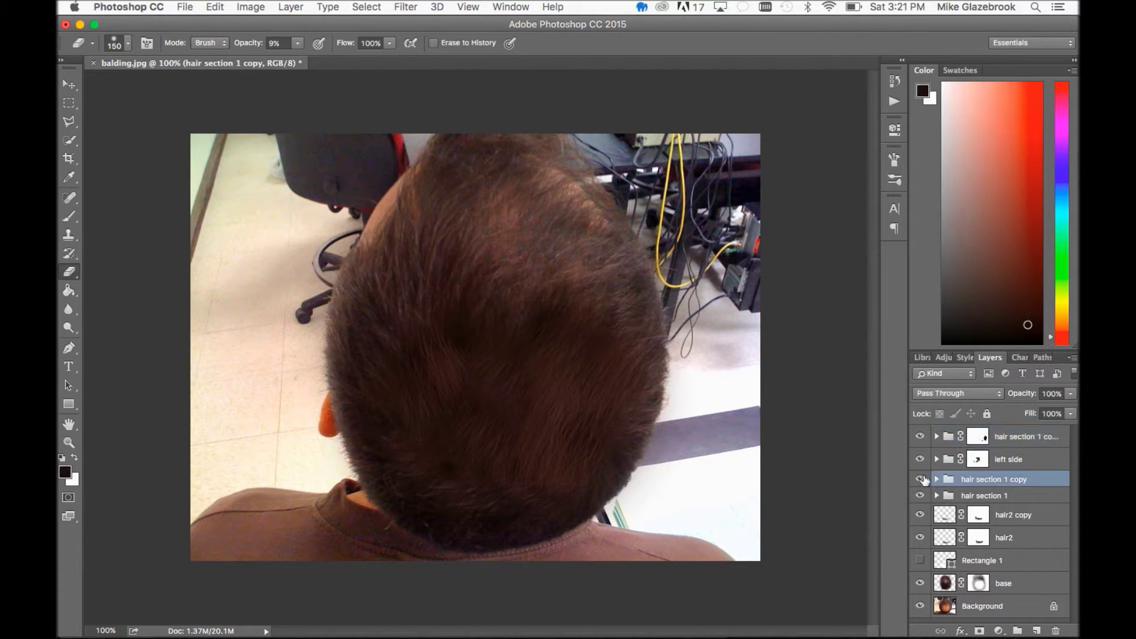
{"action": "left_click", "coordinate": [918, 479]}
{"action": "left_click", "coordinate": [919, 479]}
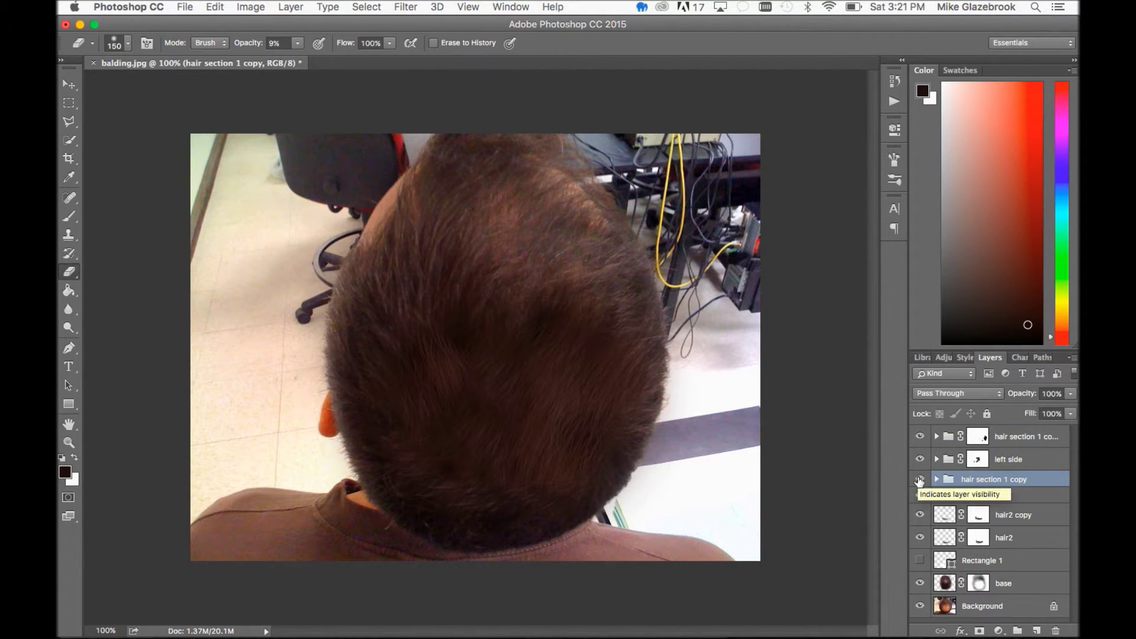
{"action": "left_click", "coordinate": [979, 631]}
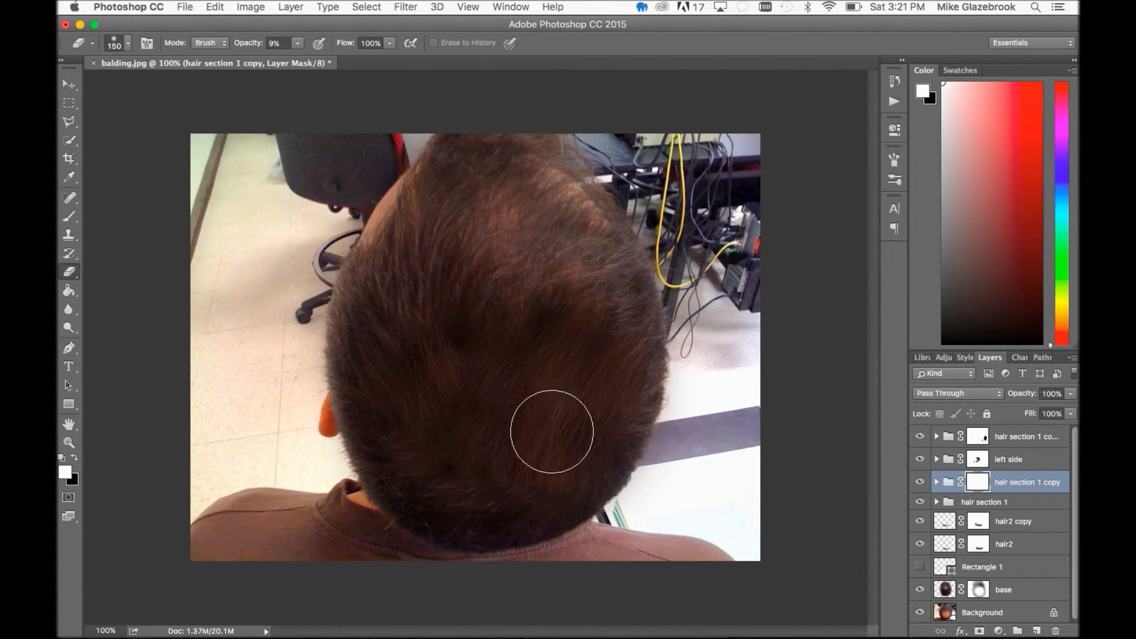
{"action": "left_click", "coordinate": [297, 44]}
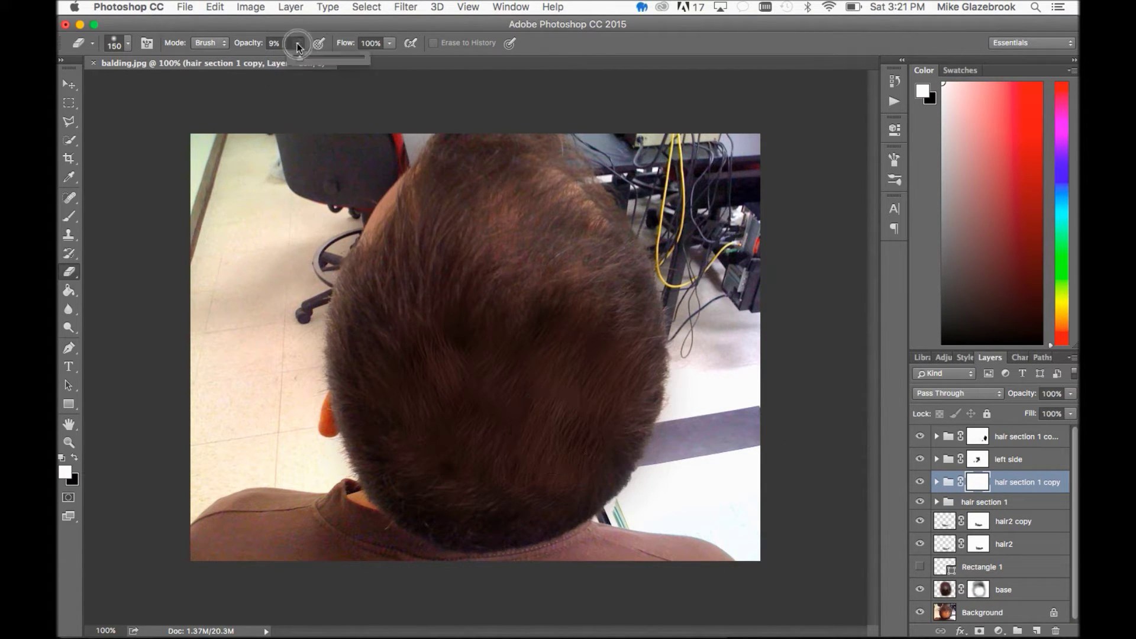
{"action": "left_click_drag", "start_coordinate": [310, 62], "coordinate": [344, 59]}
{"action": "left_click", "coordinate": [546, 436]}
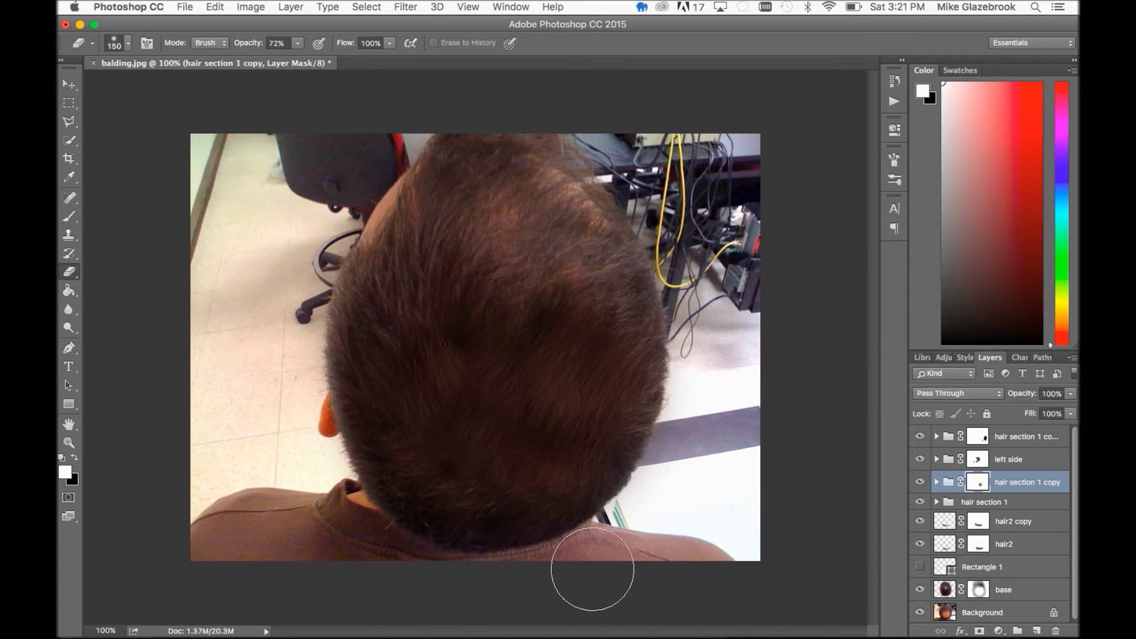
{"action": "left_click", "coordinate": [517, 476]}
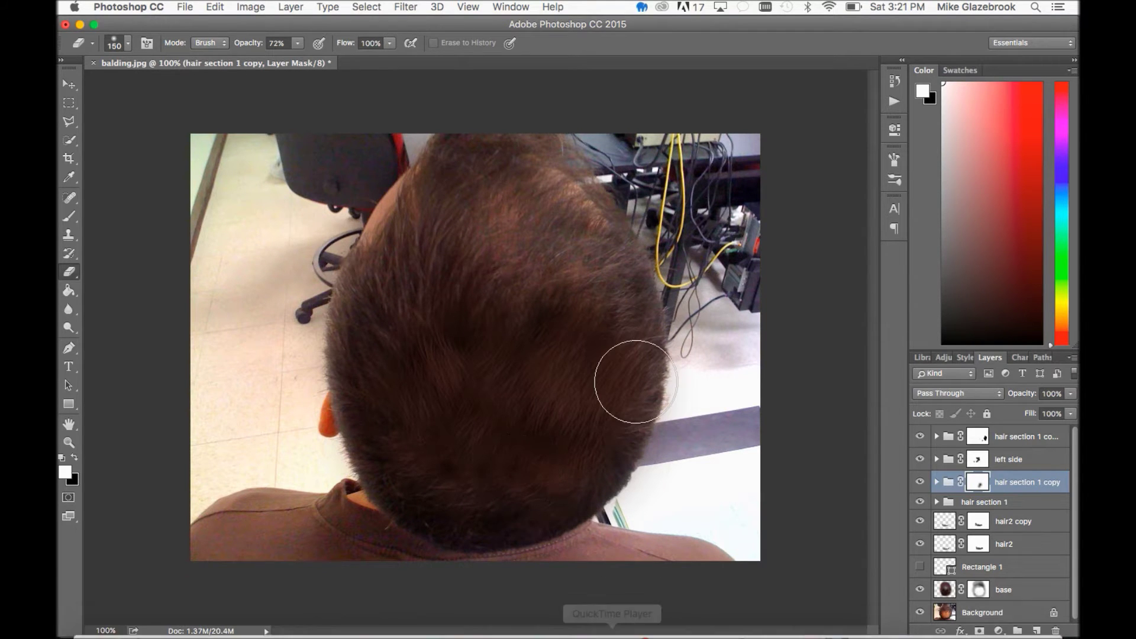
- Add a mask to the hair section 1 group and erase parts of its hair across the middle and right of the head
{"action": "left_click", "coordinate": [1010, 507]}
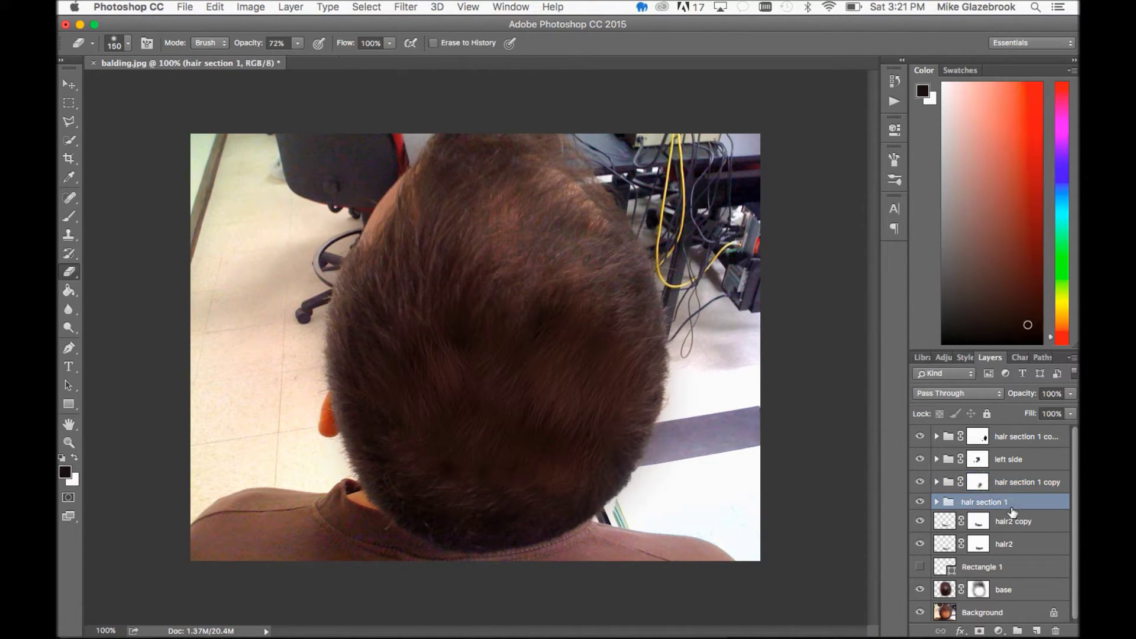
{"action": "left_click", "coordinate": [979, 631]}
{"action": "mouse_move", "coordinate": [566, 378]}
{"action": "left_mouse_down"}
{"action": "mouse_move", "coordinate": [645, 366]}
{"action": "mouse_move", "coordinate": [592, 375]}
{"action": "mouse_move", "coordinate": [667, 387]}
{"action": "mouse_move", "coordinate": [595, 429]}
{"action": "mouse_move", "coordinate": [656, 334]}
{"action": "mouse_move", "coordinate": [636, 391]}
{"action": "mouse_move", "coordinate": [629, 357]}
{"action": "left_mouse_up"}
{"action": "left_click", "coordinate": [630, 358]}
{"action": "left_click", "coordinate": [557, 272]}
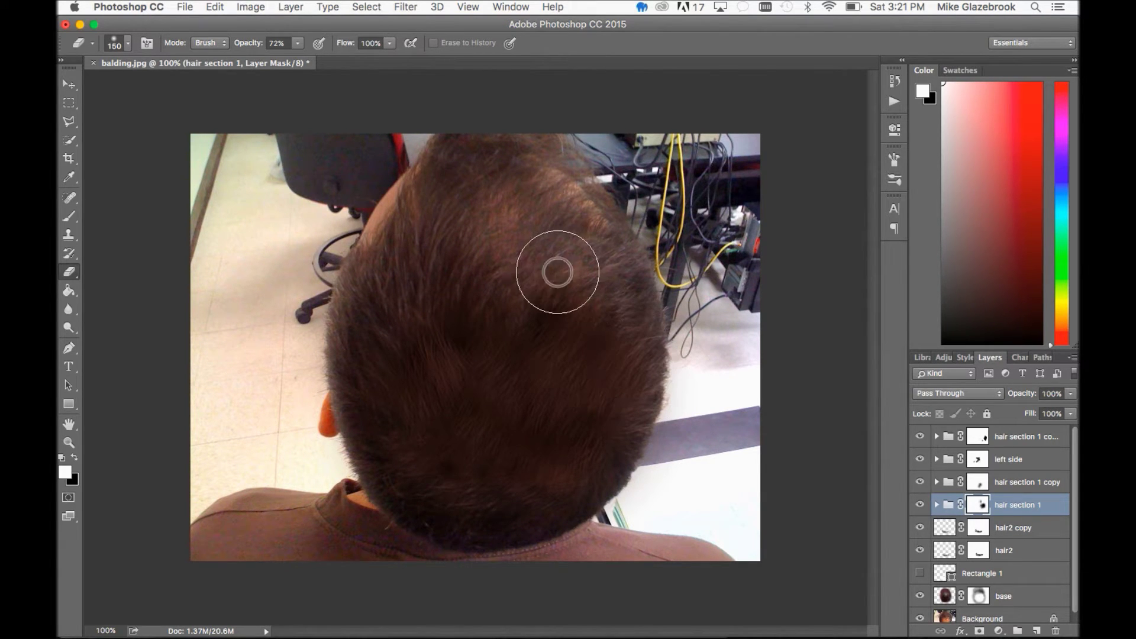
{"action": "left_click", "coordinate": [459, 343]}
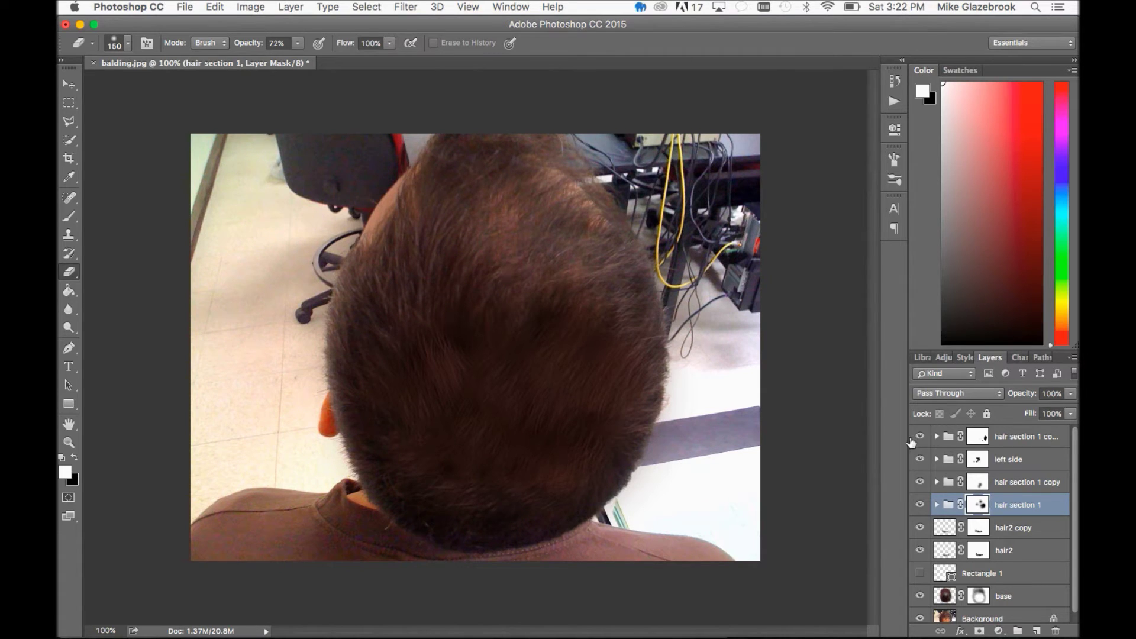
- Check the left side group's coverage and erase on its mask to blend the reddish patch into the surrounding hair
{"action": "left_click", "coordinate": [920, 461]}
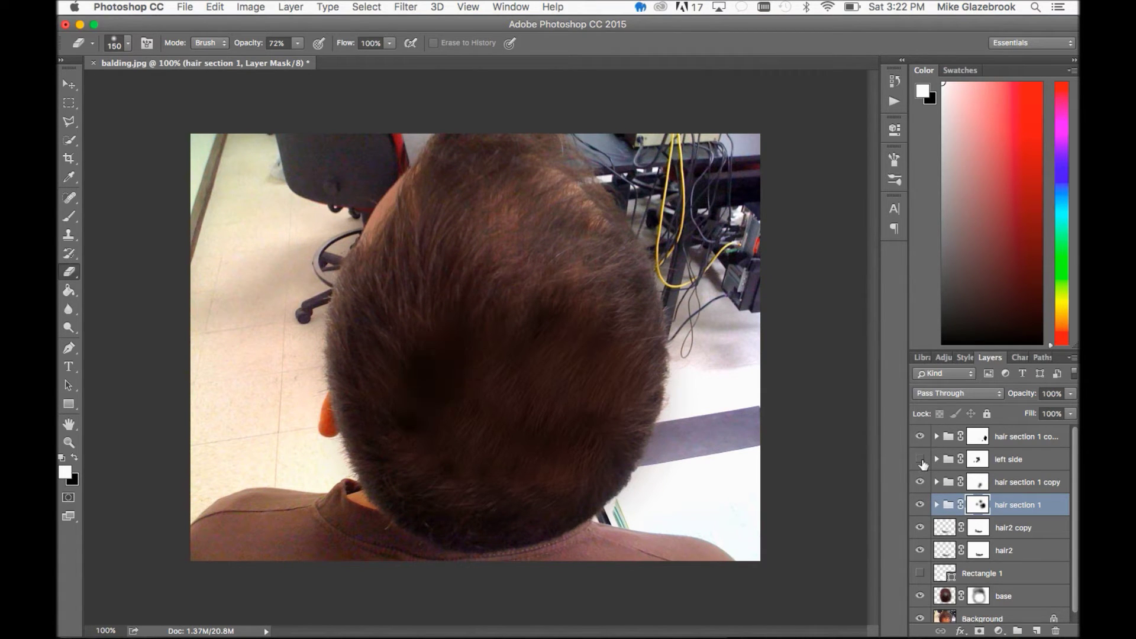
{"action": "left_click", "coordinate": [920, 461]}
{"action": "left_click", "coordinate": [979, 461]}
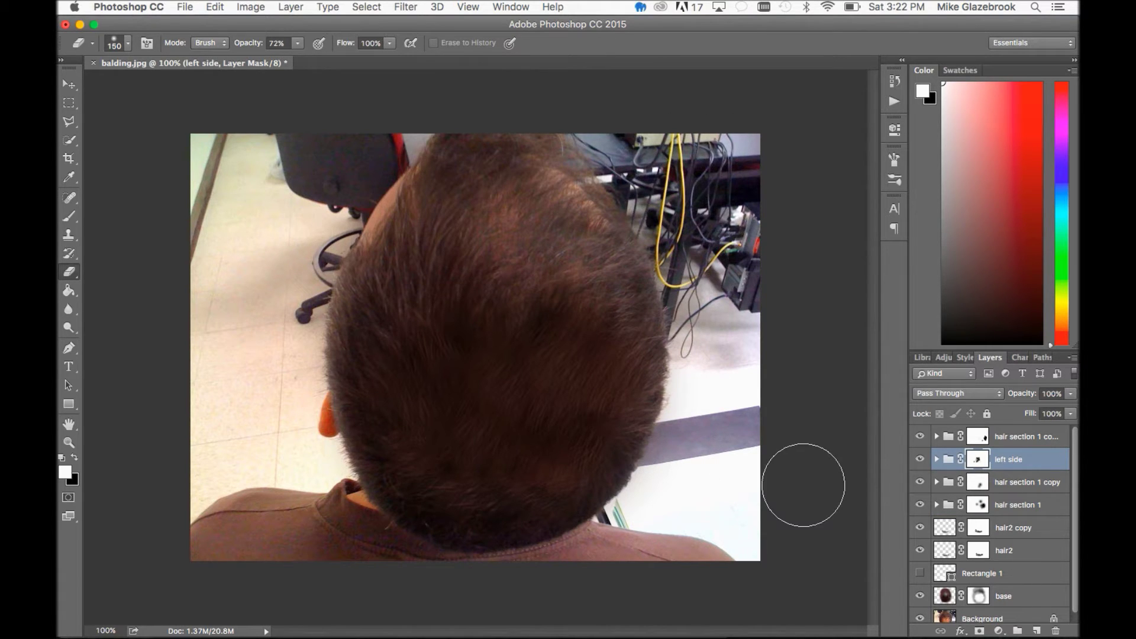
- Toggle the hair section 1 copy, hair section 1 and hair2 copy layers to examine what each contributes to the coverage
{"action": "key", "text": "b"}
{"action": "left_click", "coordinate": [918, 483]}
{"action": "left_click", "coordinate": [919, 483]}
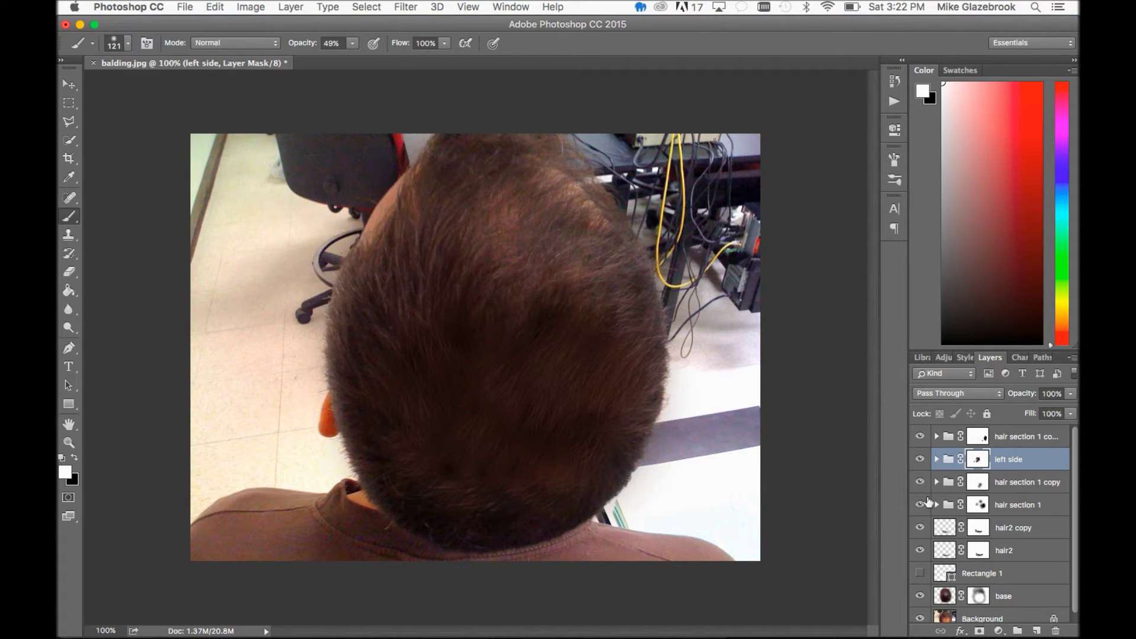
{"action": "left_click", "coordinate": [919, 481]}
{"action": "left_click", "coordinate": [919, 481]}
{"action": "left_click", "coordinate": [919, 505]}
{"action": "left_click", "coordinate": [919, 505]}
{"action": "left_click", "coordinate": [920, 505]}
{"action": "left_click", "coordinate": [920, 505]}
{"action": "left_click", "coordinate": [920, 527]}
{"action": "left_click", "coordinate": [921, 527]}
{"action": "left_click", "coordinate": [978, 527]}
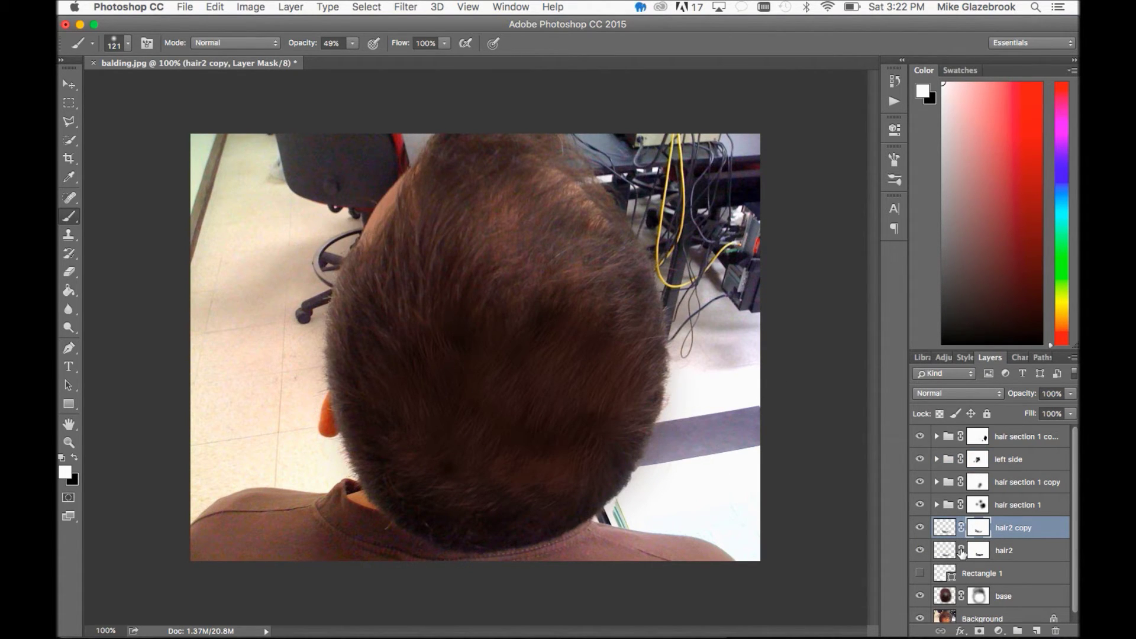
{"action": "key", "text": "super+z"}
- Group all layers from hair section 1 copy 2 down to base and toggle the group to compare with the original photo
{"action": "left_click", "coordinate": [1014, 438]}
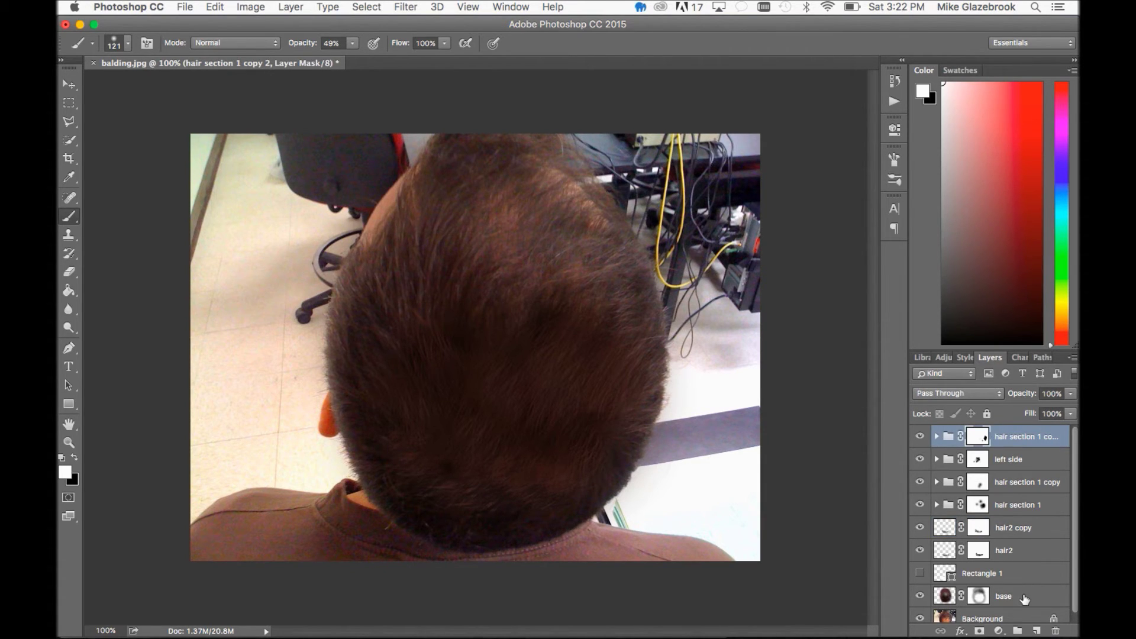
{"action": "left_click", "coordinate": [1025, 598], "text": "shift"}
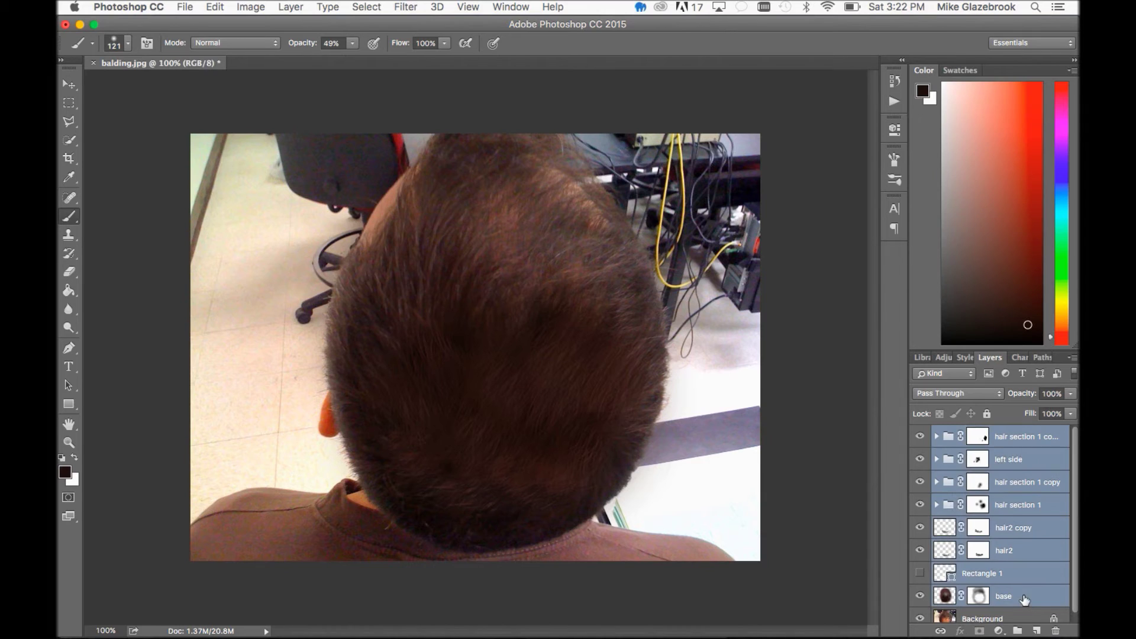
{"action": "left_click", "coordinate": [1018, 630]}
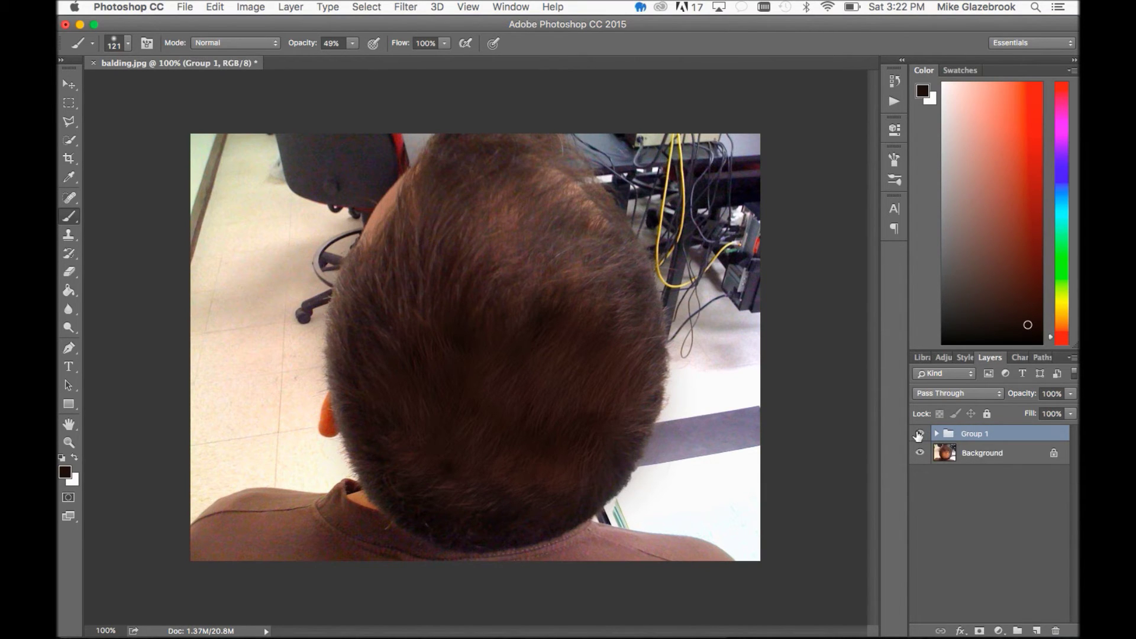
{"action": "left_click", "coordinate": [919, 434]}
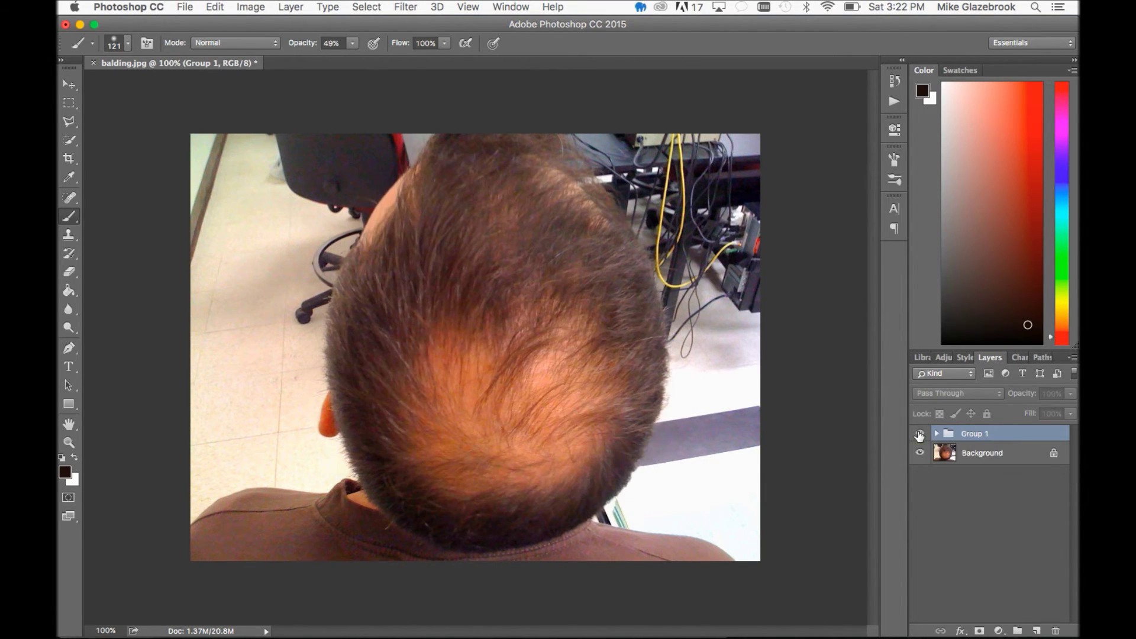
{"action": "left_click", "coordinate": [919, 434]}
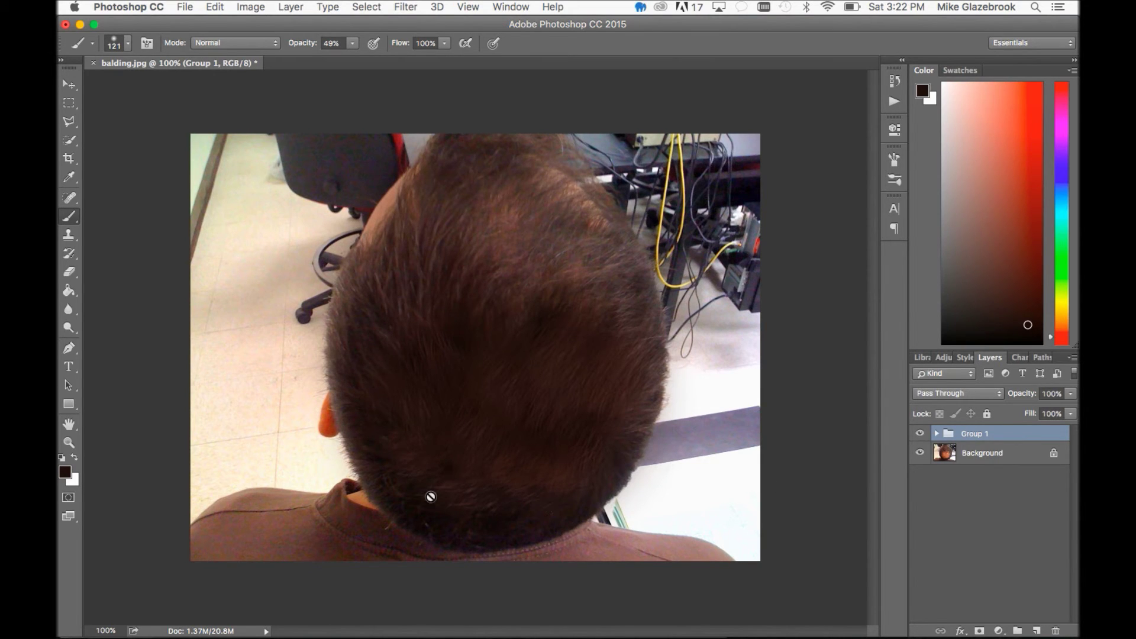